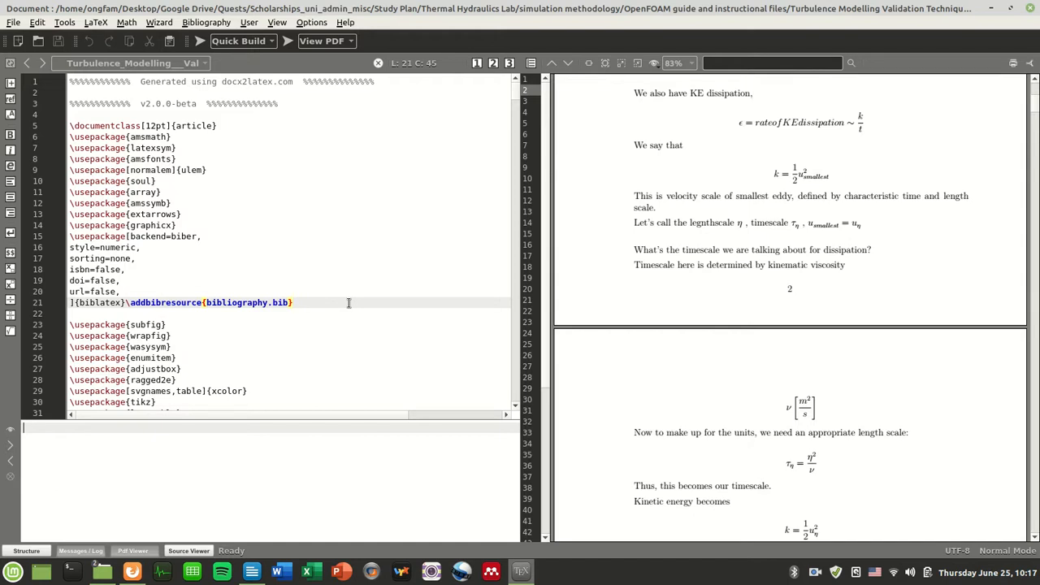
Examine the biblatex package options and the bibliography resource line among the packages in the LaTeX preamble.
left_click(311, 203)
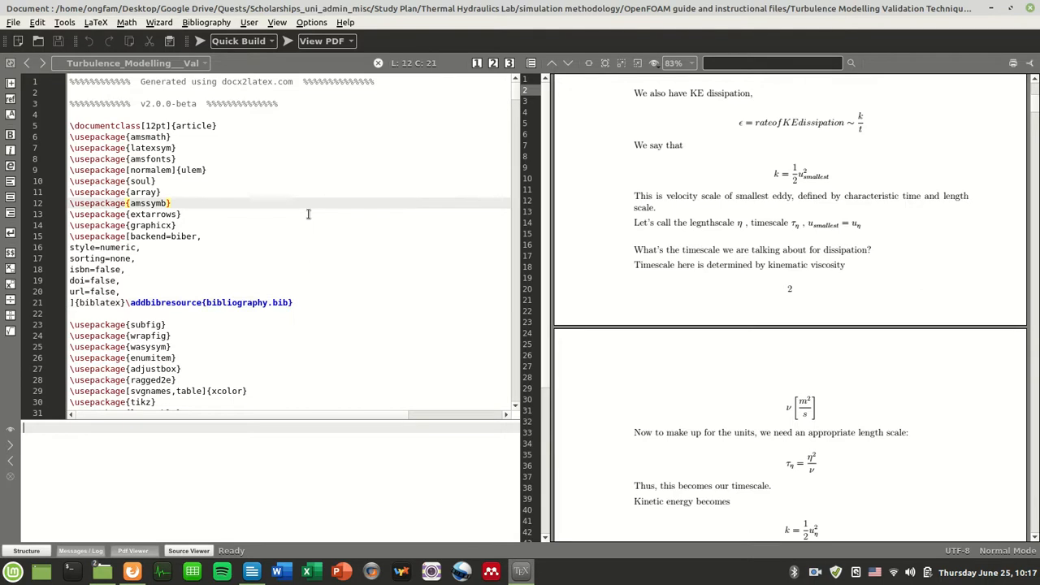
left_click_drag(294, 303, 79, 235)
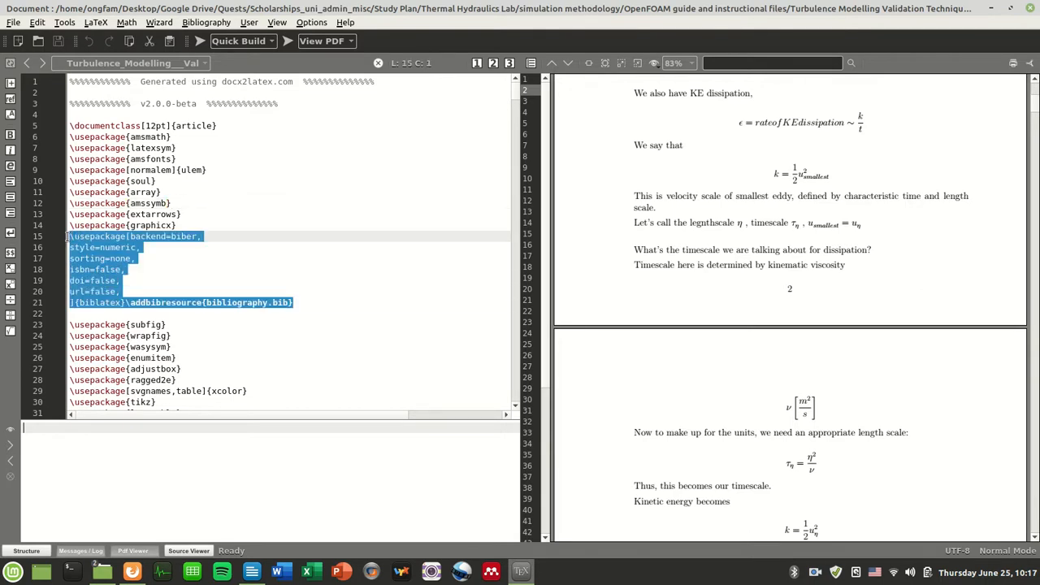
left_click(217, 315)
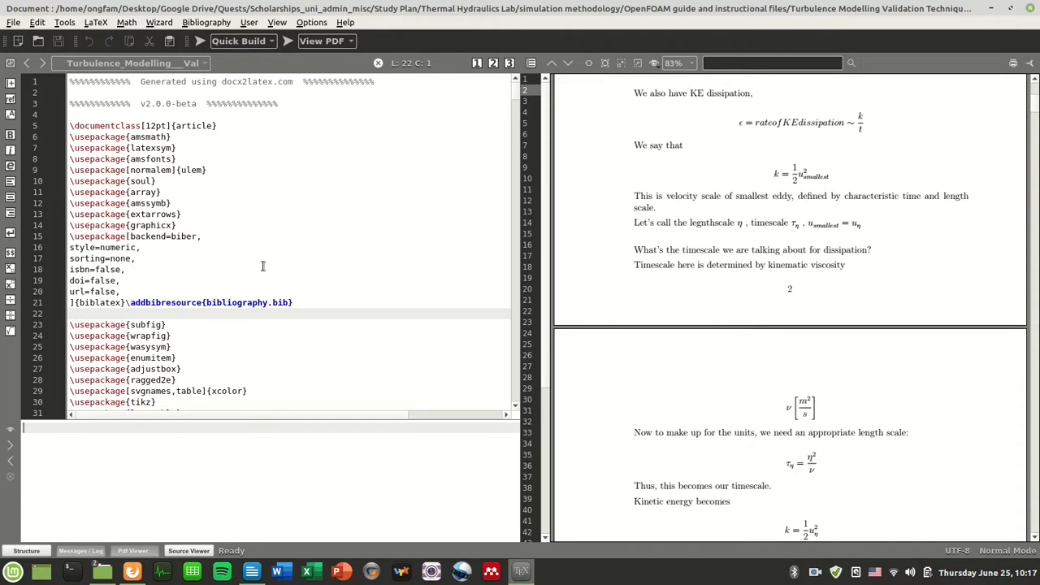
left_click(273, 191)
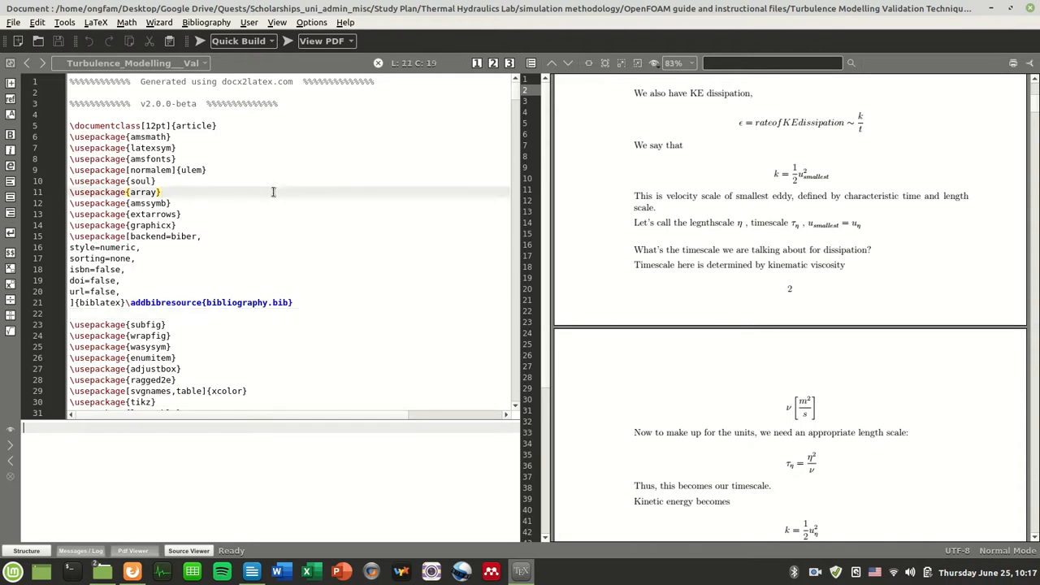
left_click_drag(328, 307, 70, 237)
left_click(348, 188)
scroll(272, 286, "down", 7)
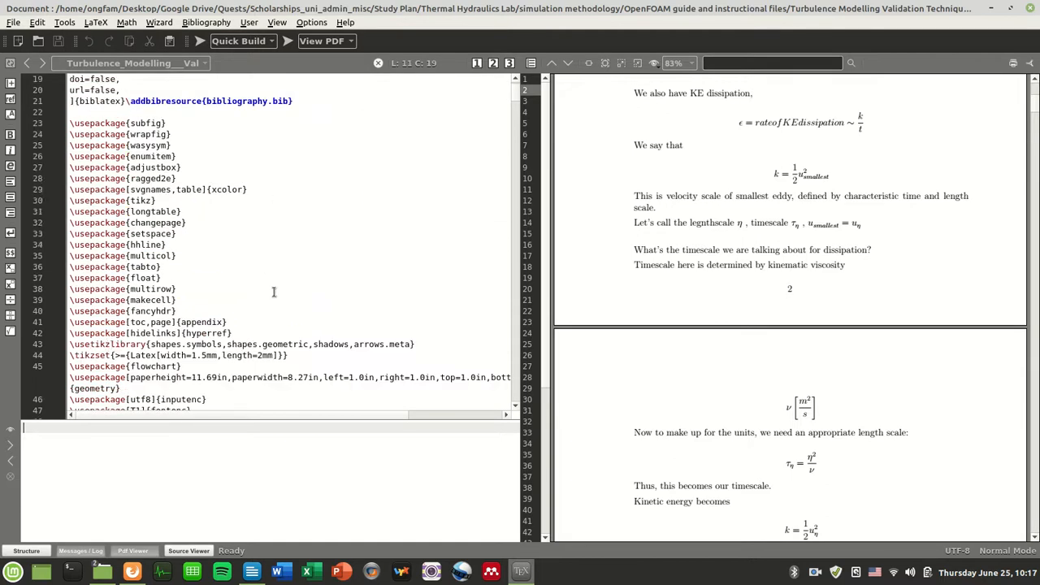
scroll(302, 385, "up", 7)
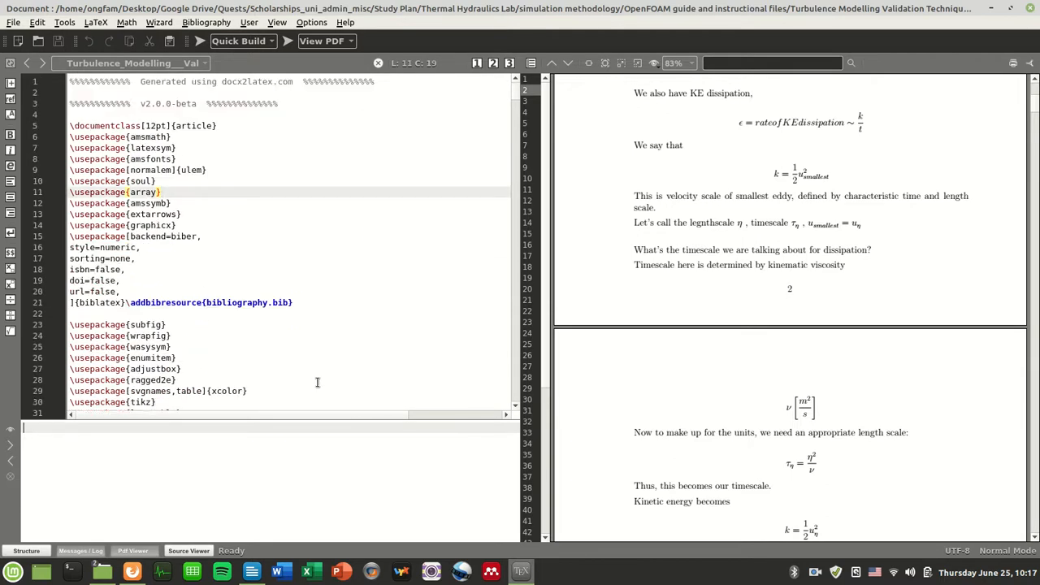
left_click(323, 140)
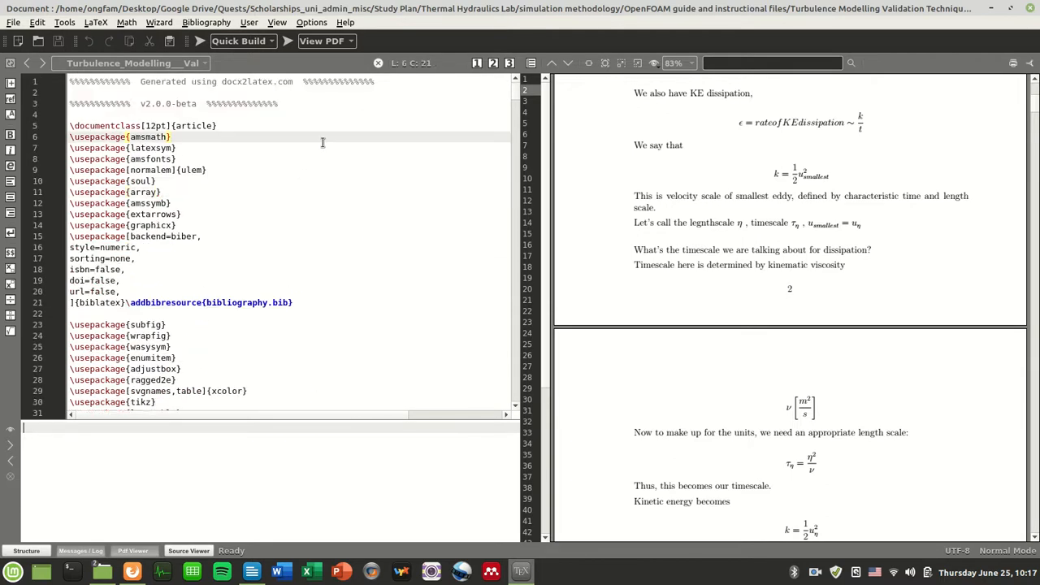
Search the source for "bib" and step through the matches to the \printbibliography command before \end{document}.
key("ctrl+f")
type("bib")
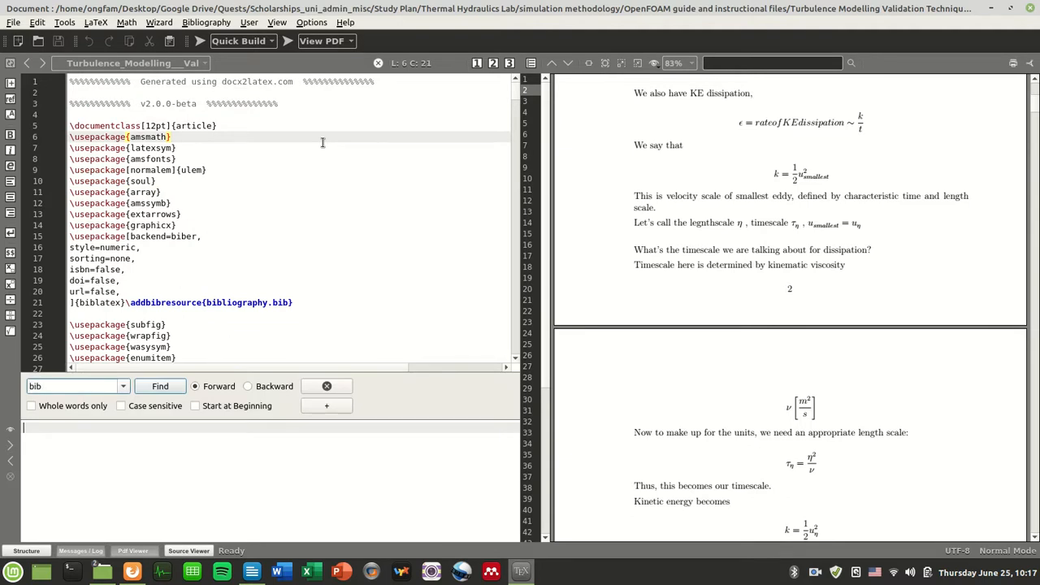
key("Return")
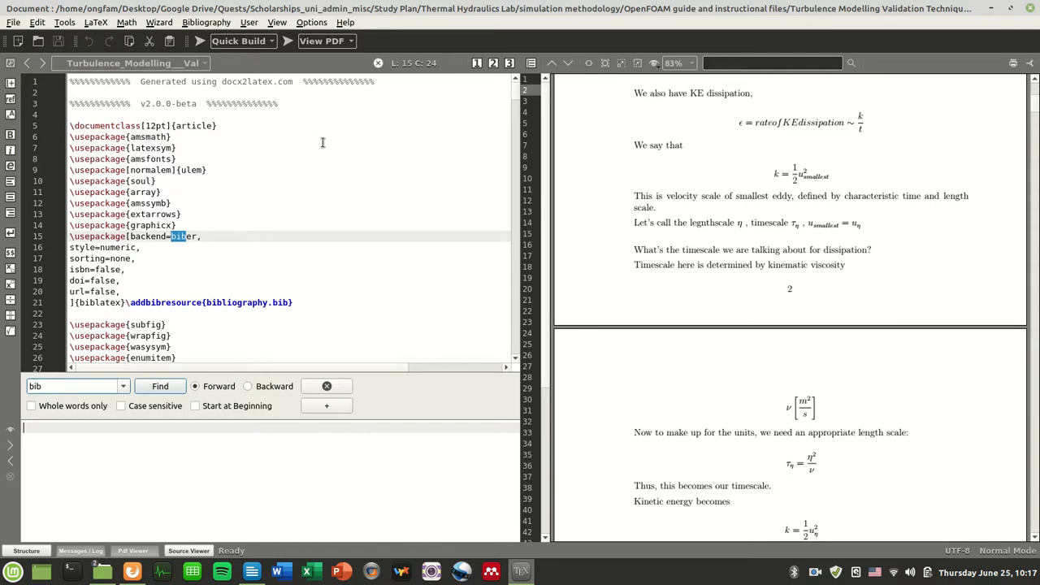
key("Return")
key("Return")
key("Return")
key("Return")
key("Return")
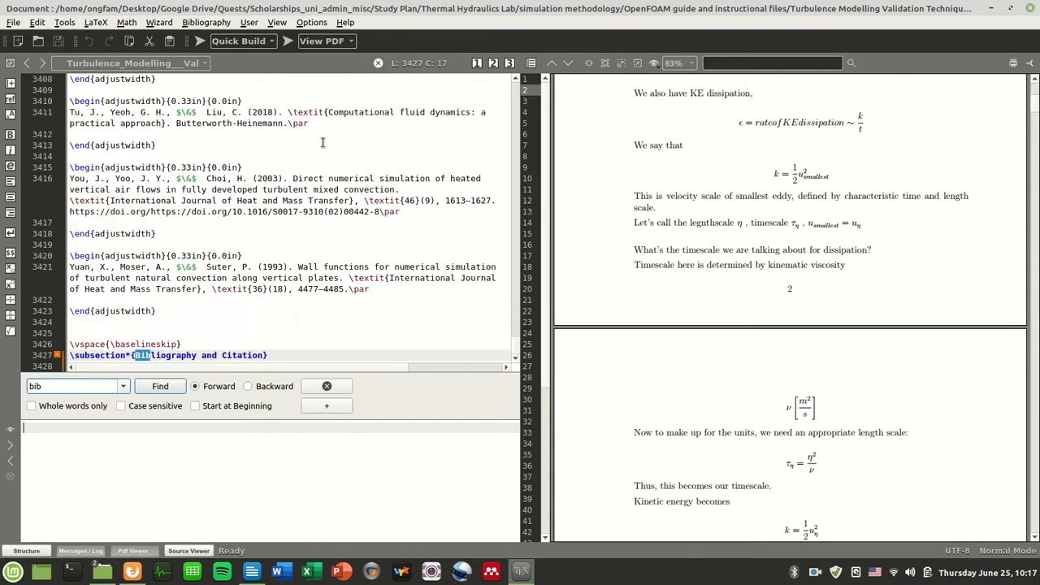
key("Return")
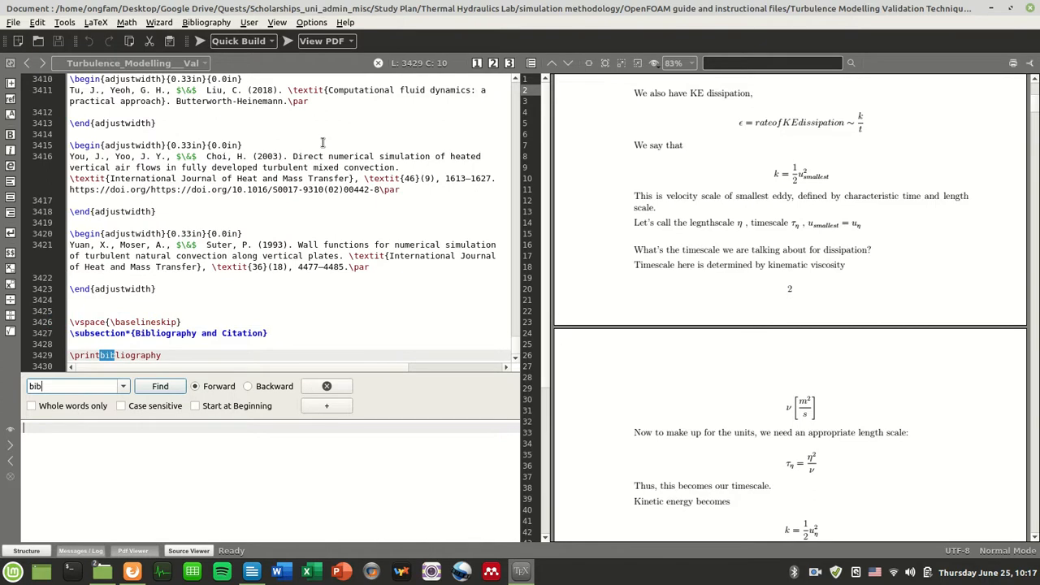
scroll(208, 301, "down", 1)
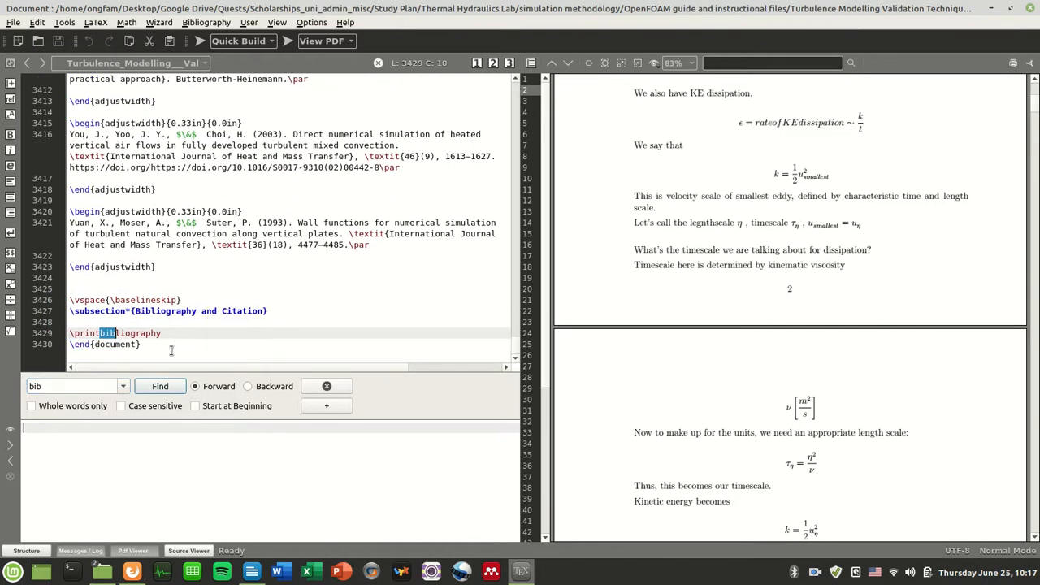
Return to the preamble's biblatex setup, close the search, and highlight the bibliography file name in \addbibresource.
left_click(168, 389)
left_click(169, 392)
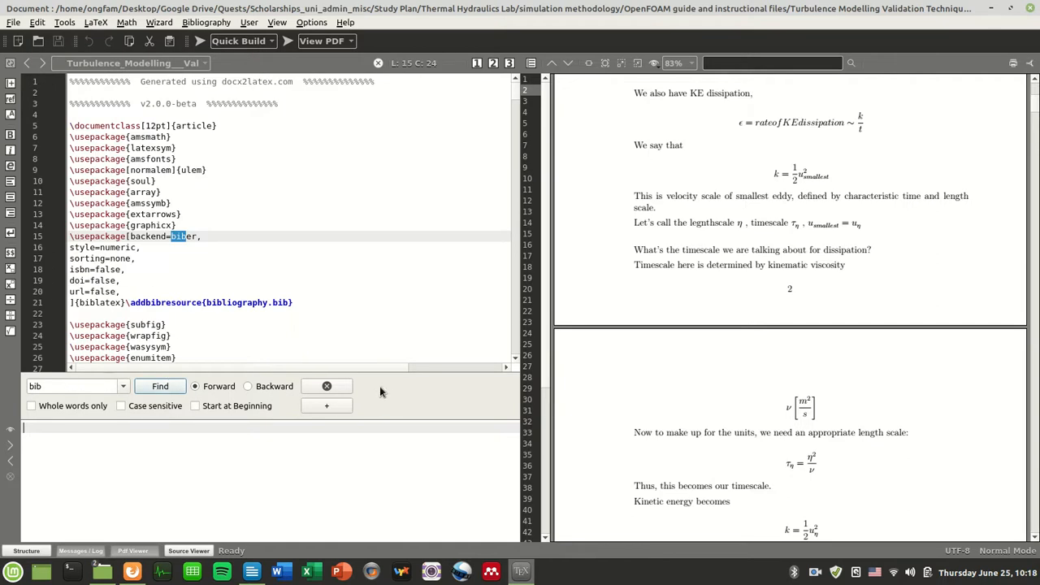
left_click(328, 389)
left_click(316, 344)
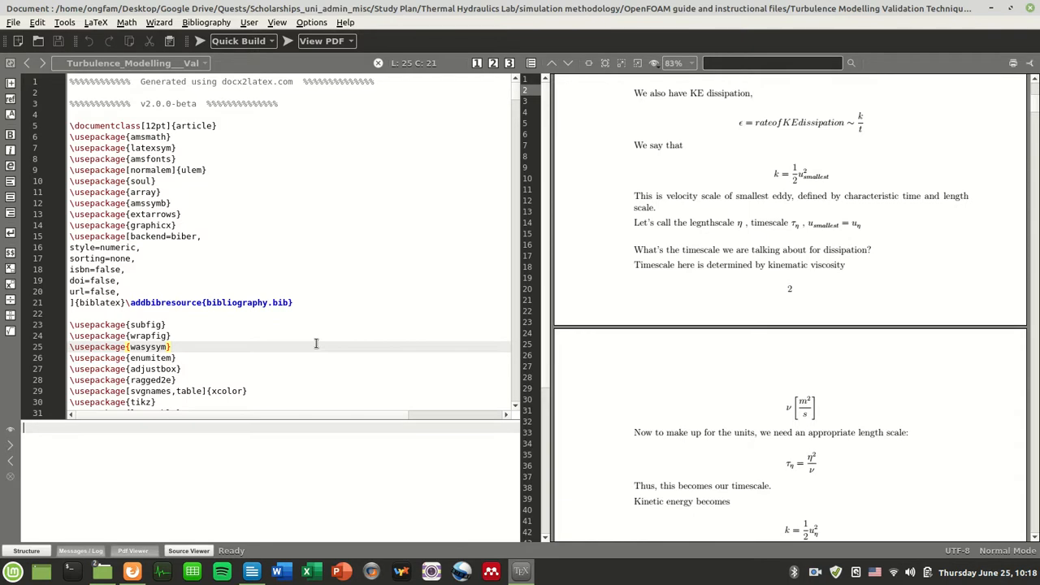
left_click_drag(294, 304, 67, 236)
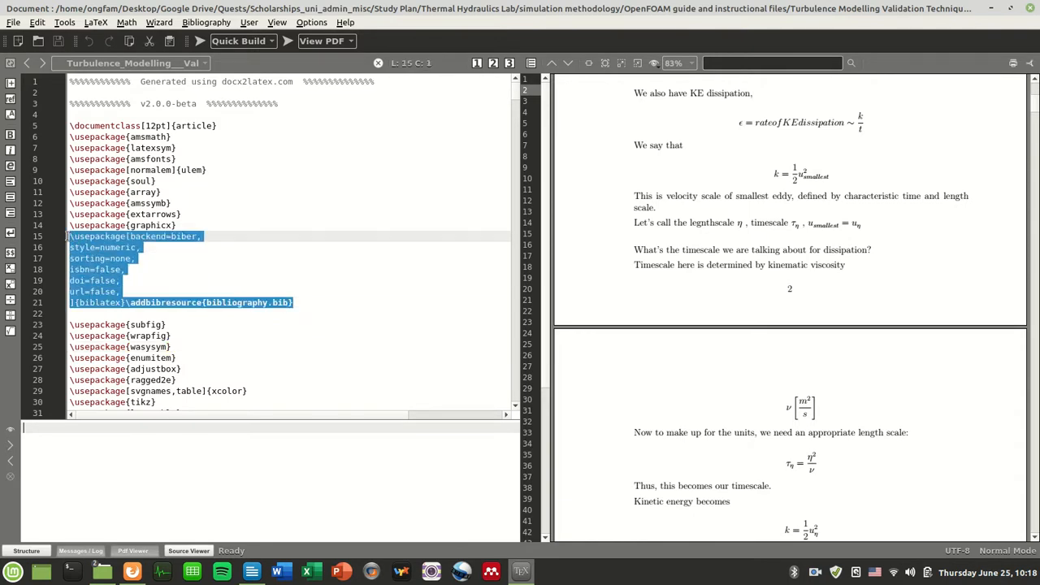
left_click(205, 267)
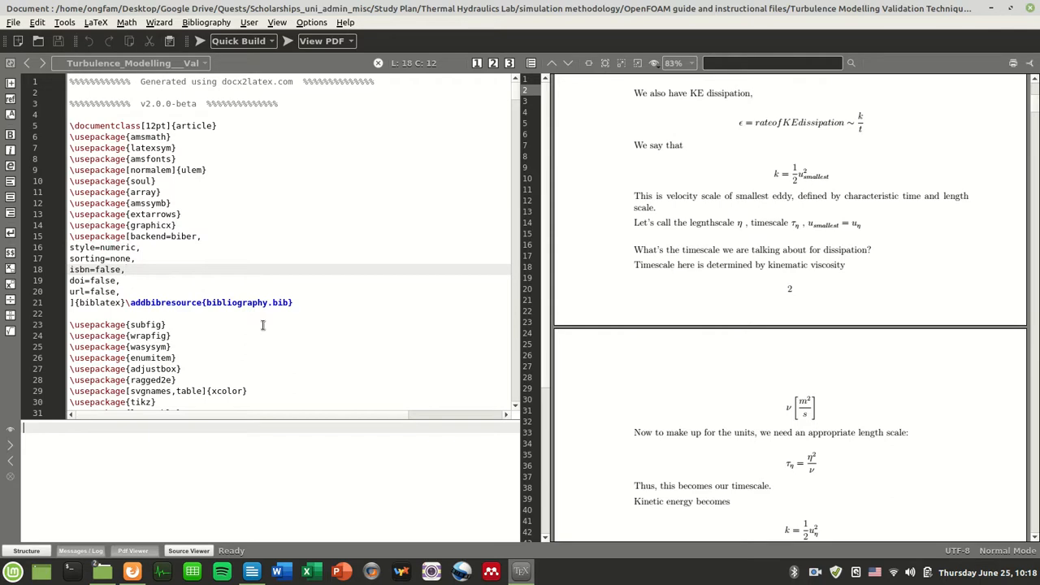
left_click_drag(206, 302, 269, 304)
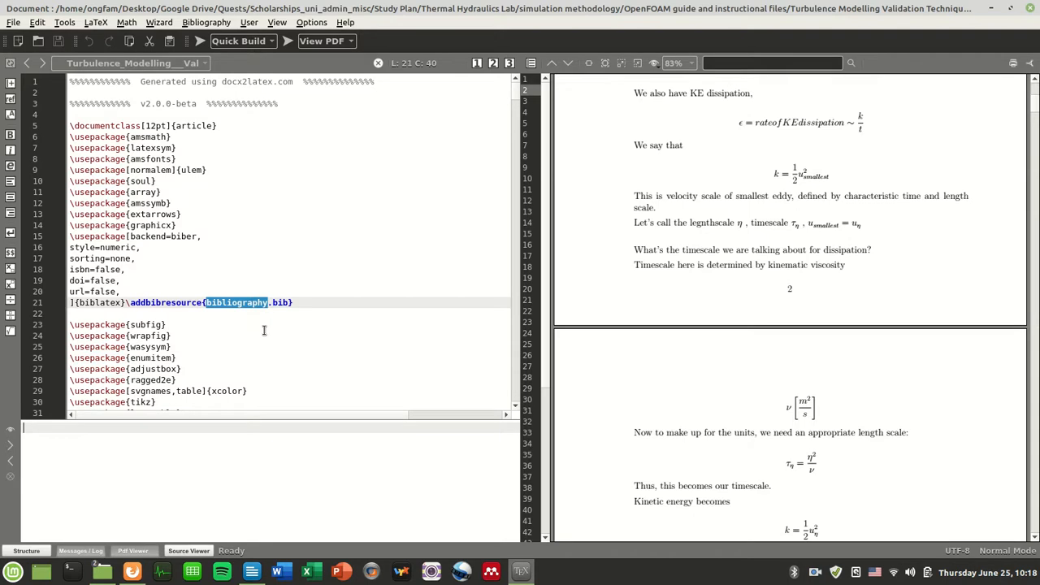
Switch to the file manager's Turbulence Modelling Validation Techniques folder and open bibliography.bib in the LaTeX editor.
mouse_move(102, 571)
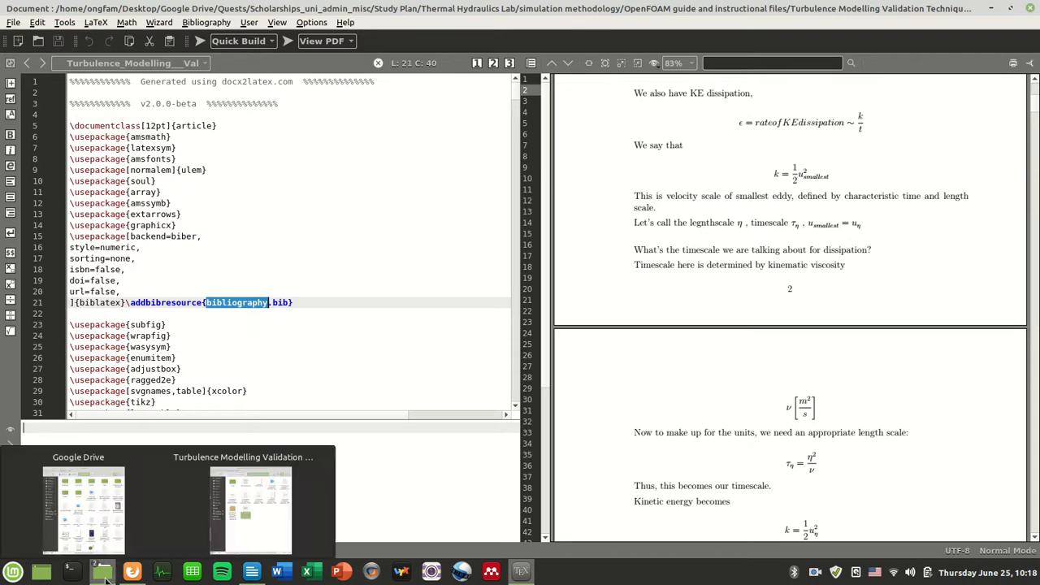
left_click(258, 518)
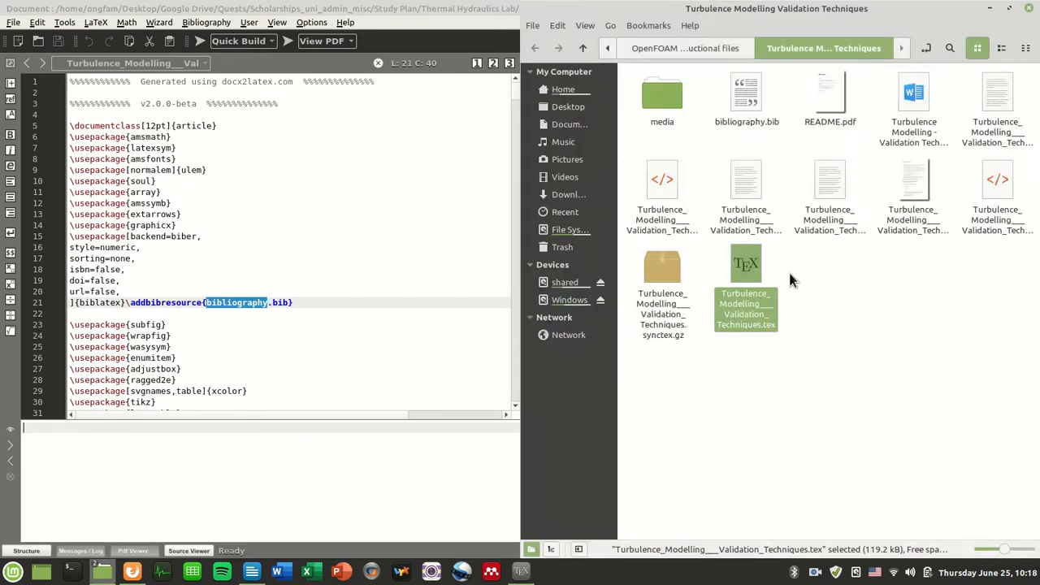
right_click(746, 103)
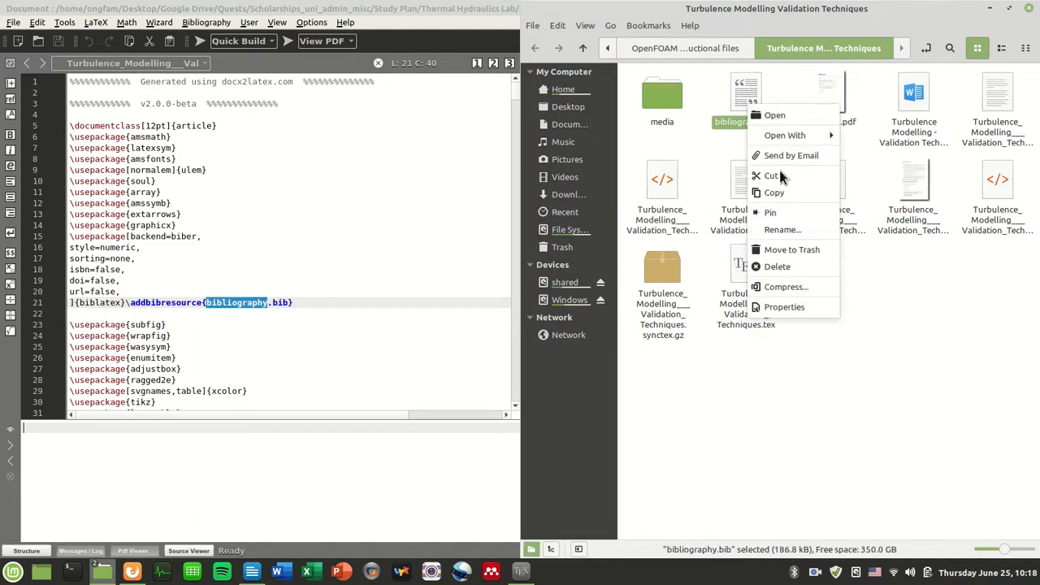
left_click(731, 91)
left_click(260, 166)
left_click(182, 62)
left_click(192, 50)
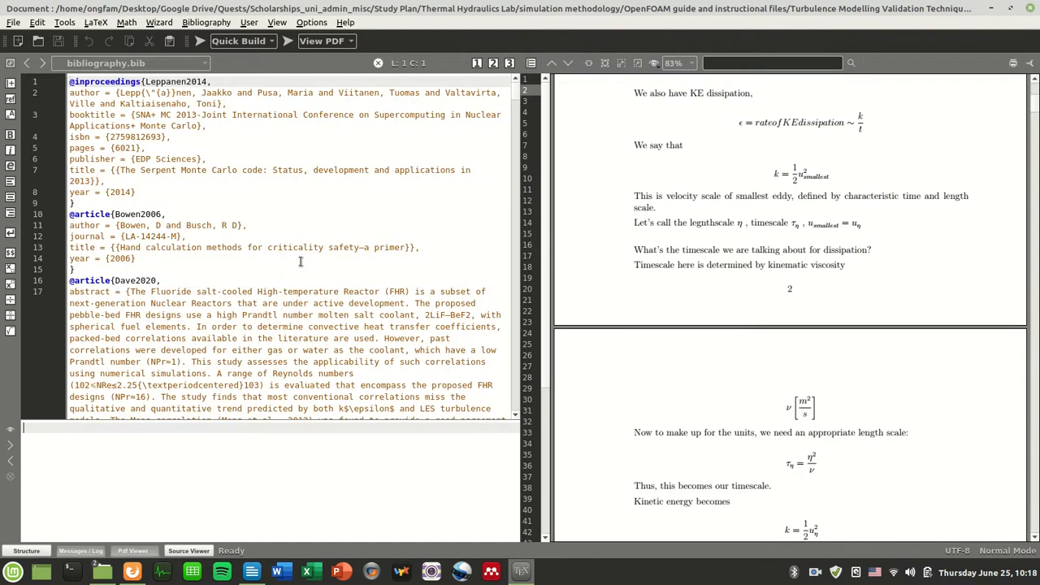
Examine the reference entries in bibliography.bib and return to the Turbulence_Modelling___Validation_Techniques.tex document.
left_click_drag(133, 104, 243, 365)
left_click(251, 368)
scroll(260, 366, "down", 14)
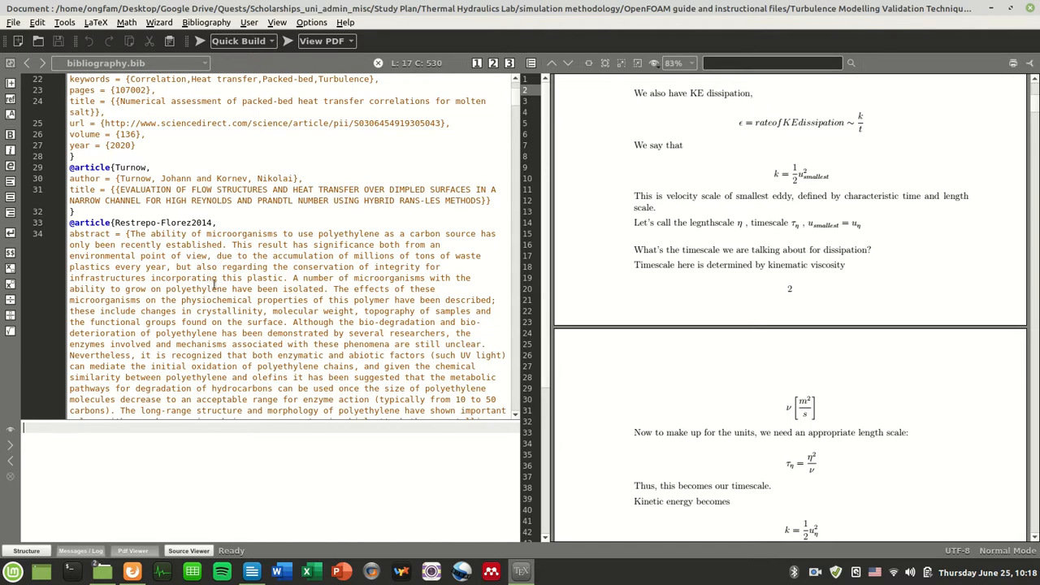
left_click(172, 64)
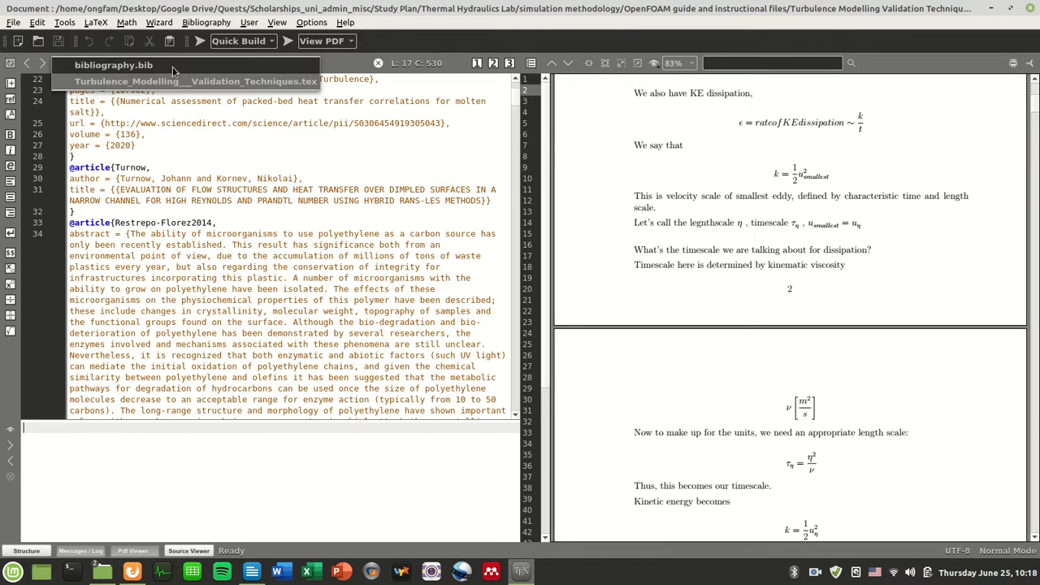
left_click(173, 81)
left_click(255, 180)
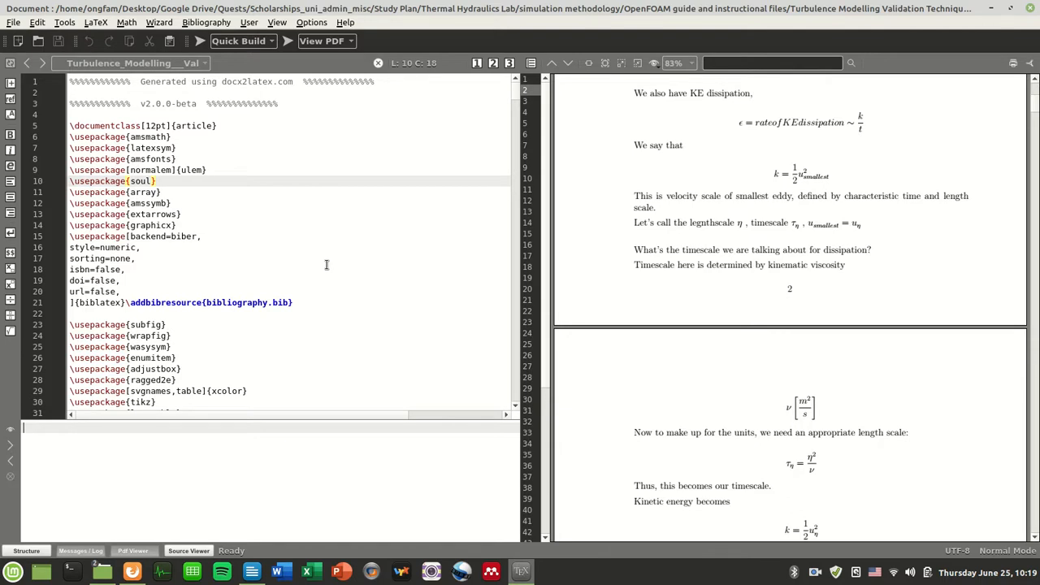
Check the Bib(la)tex command and the selected Quick Build sequence in the Texmaker configuration, closing it when done.
left_click(14, 23)
mouse_move(113, 26)
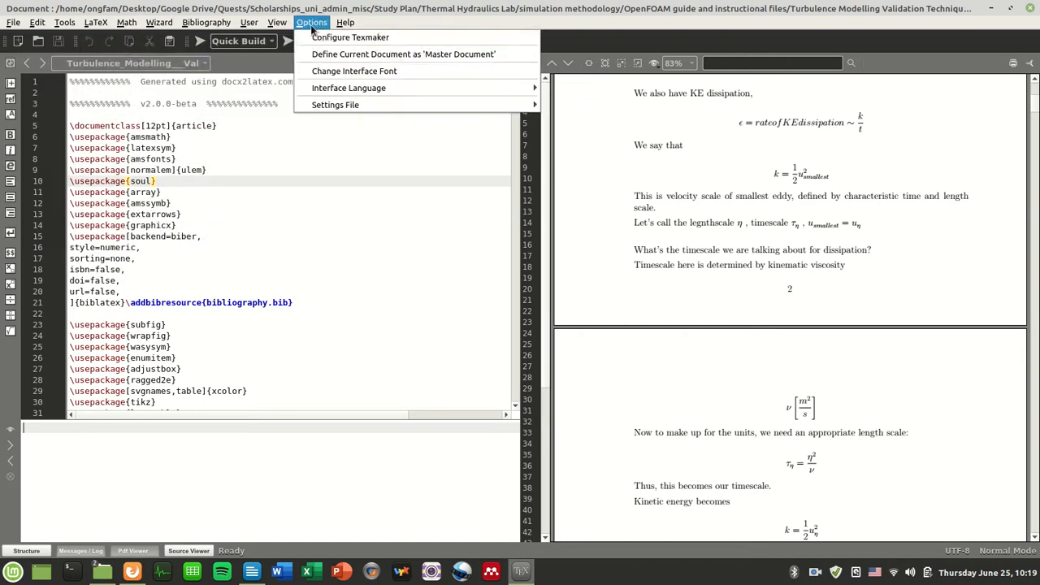
left_click(318, 39)
triple_click(385, 198)
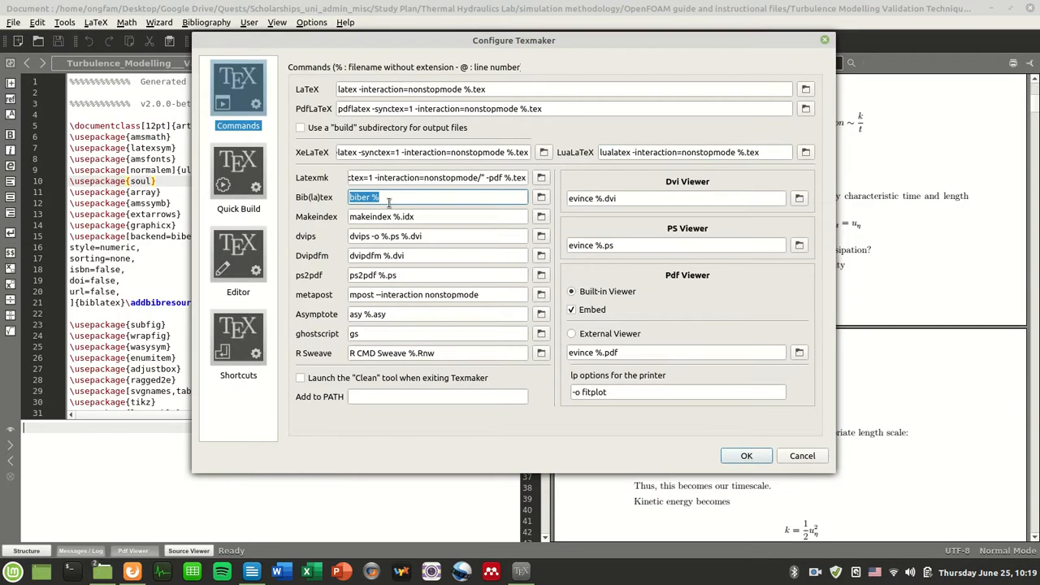
left_click(260, 172)
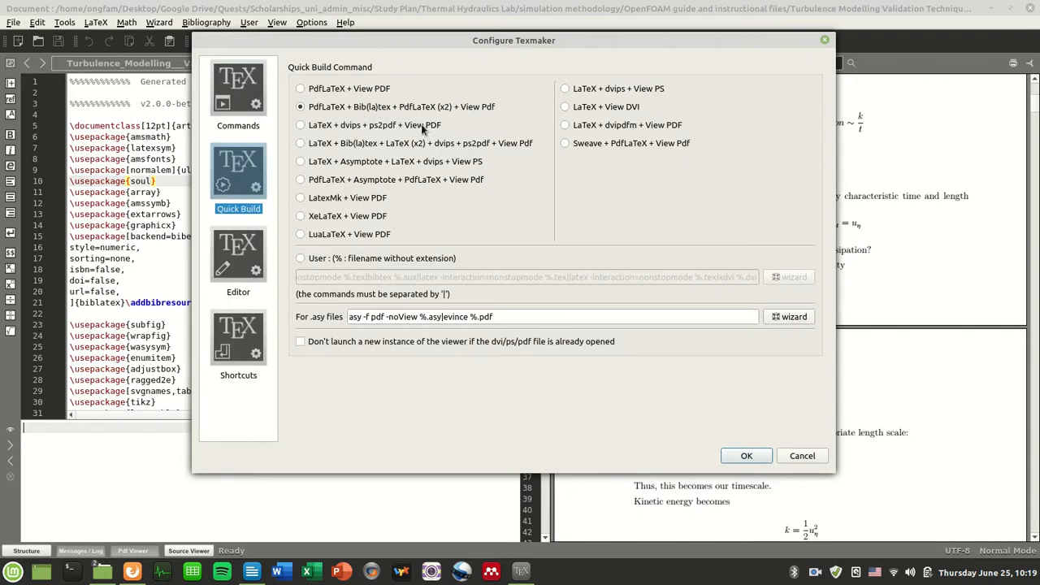
left_click(823, 40)
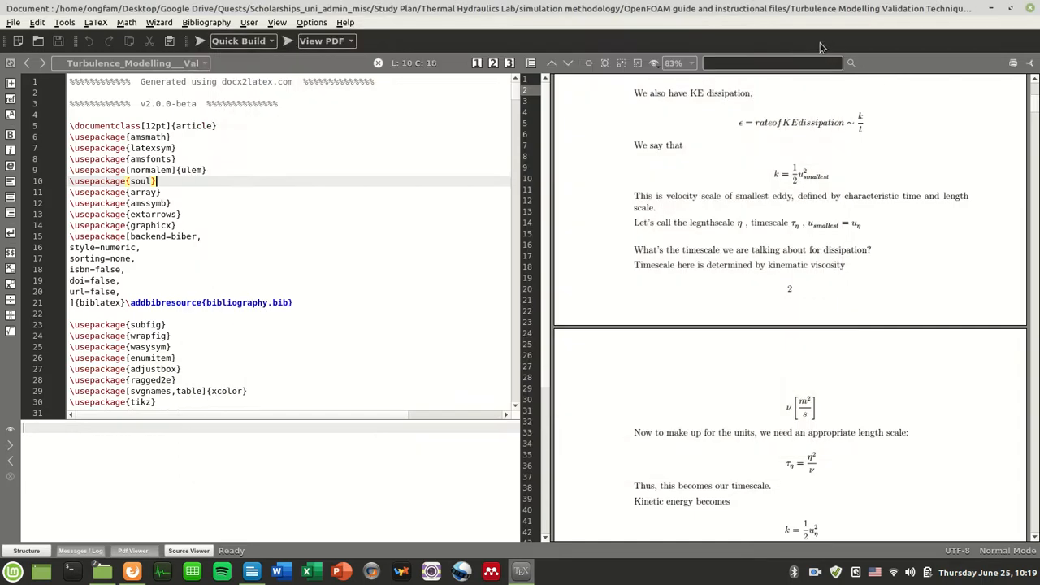
Find the plain-text rule-of-thumb citation for scales closer to the wall on page 6 of the PDF preview.
left_click(418, 282)
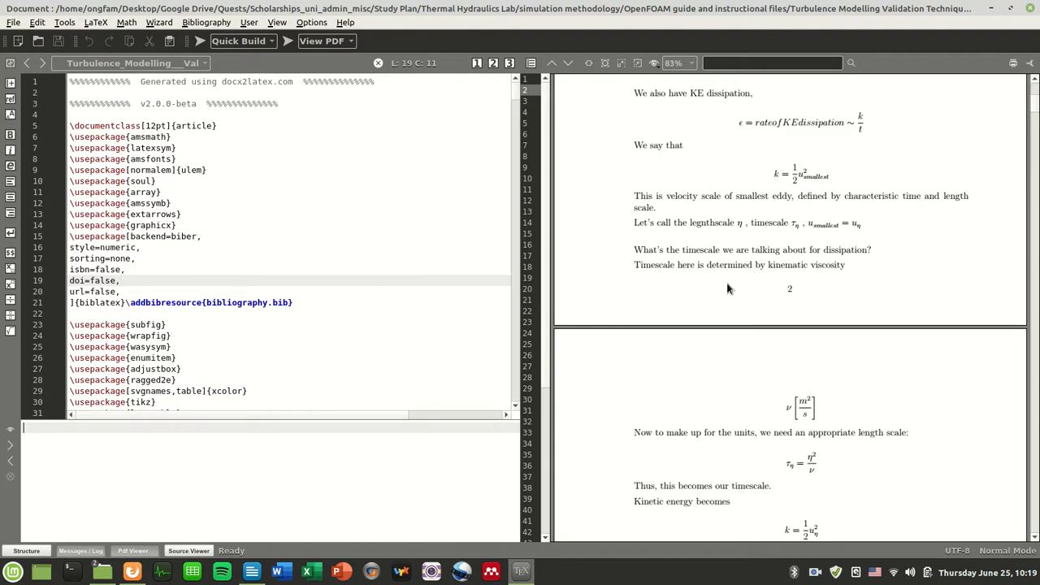
scroll(749, 280, "down", 5)
scroll(715, 282, "down", 15)
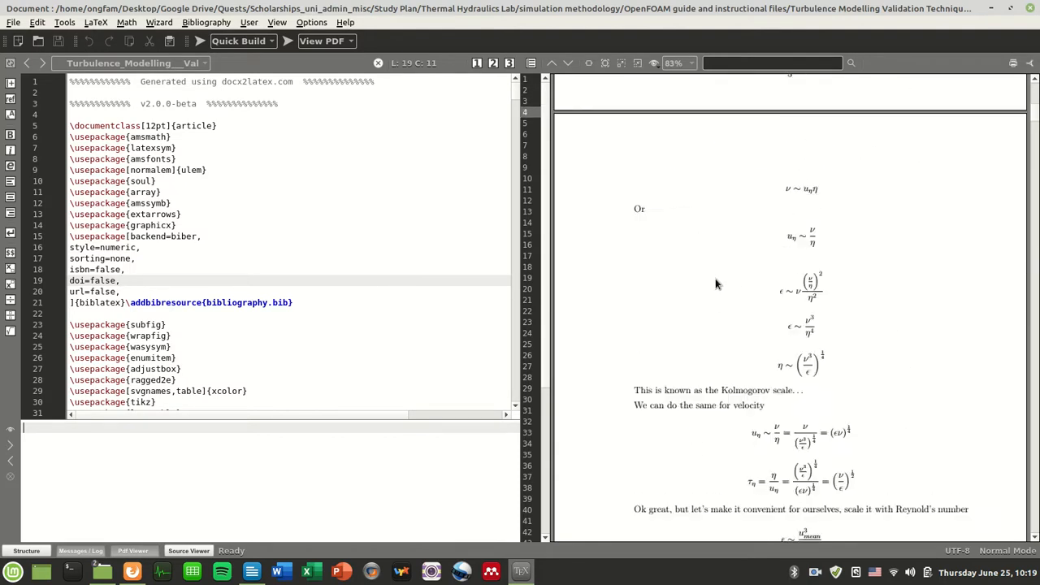
scroll(602, 316, "down", 10)
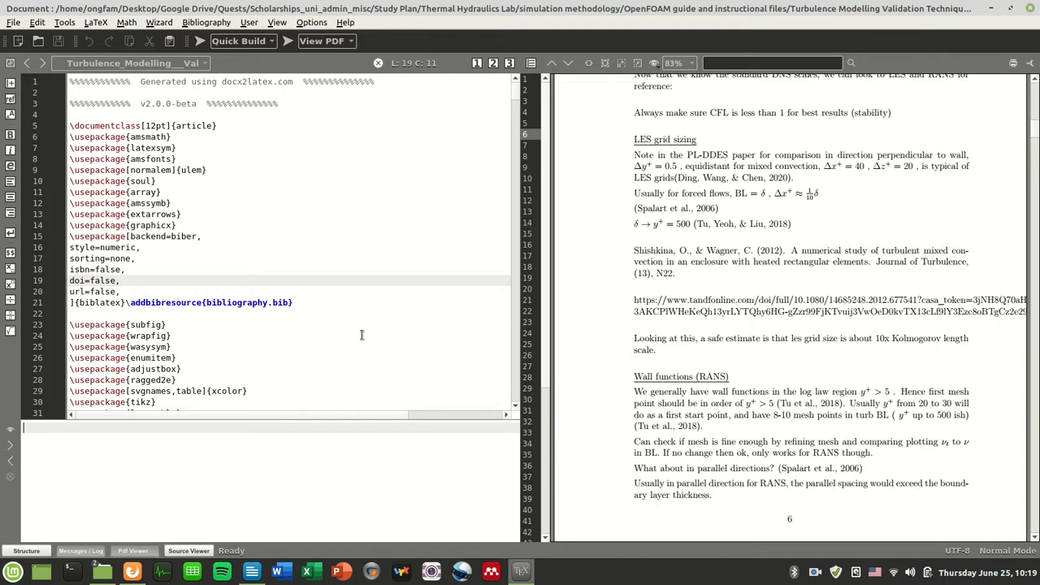
scroll(706, 305, "up", 4)
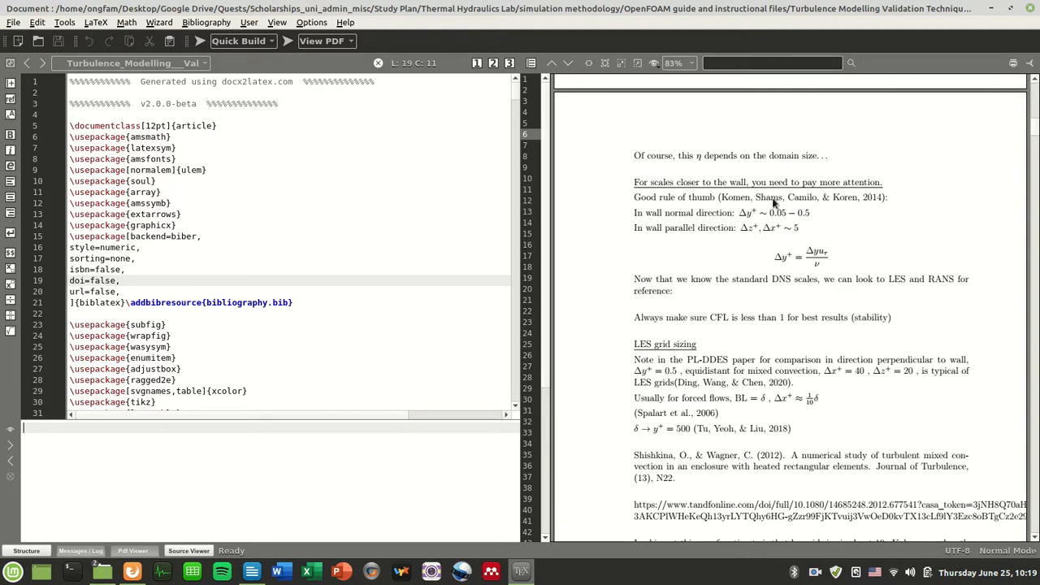
Search the LaTeX source for the rule-of-thumb citation's first author and go to the in-text citation in that line.
left_click(228, 204)
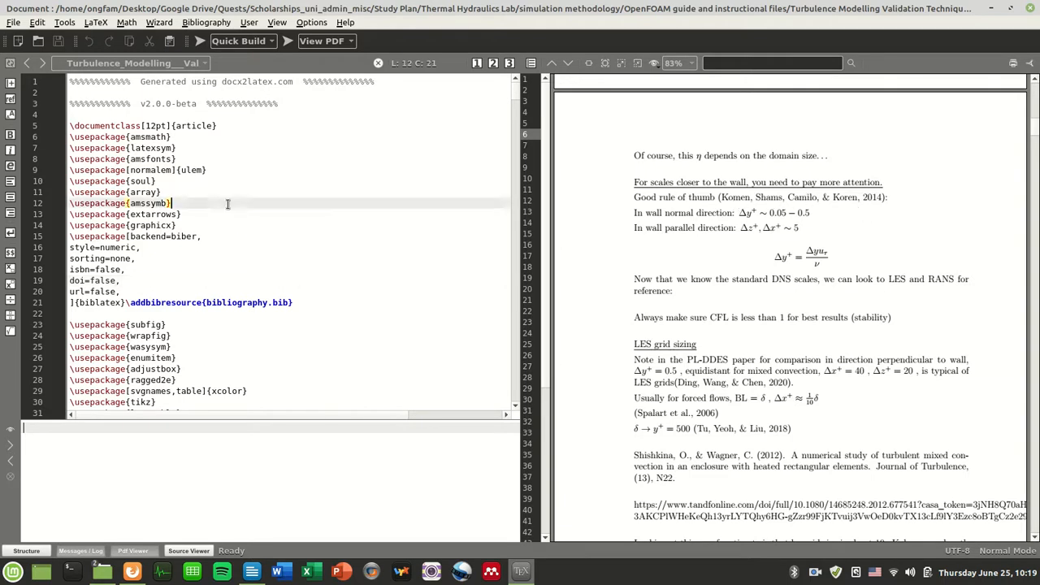
key("ctrl+f")
type("komen")
key("Return")
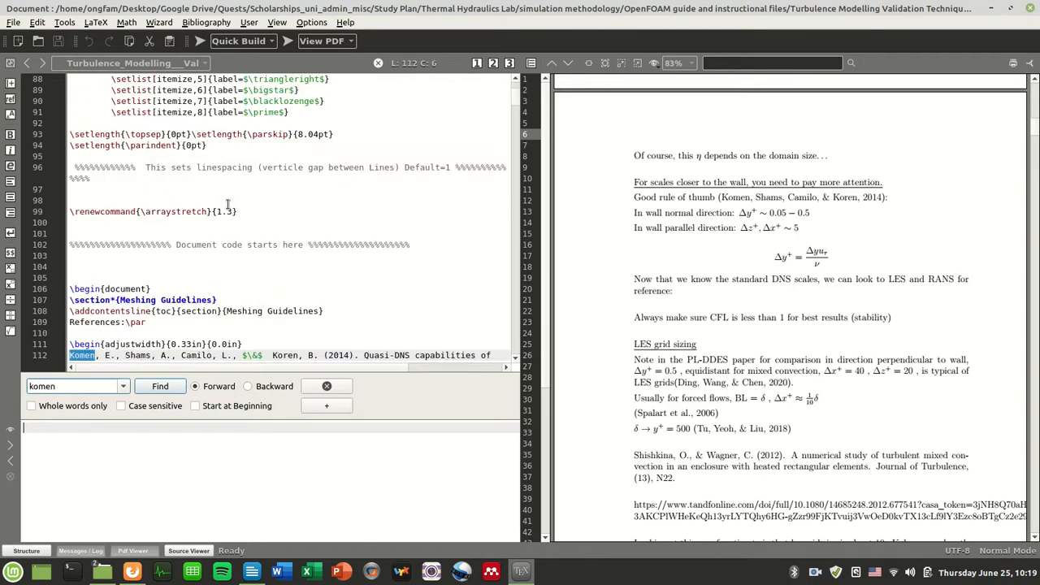
key("Return")
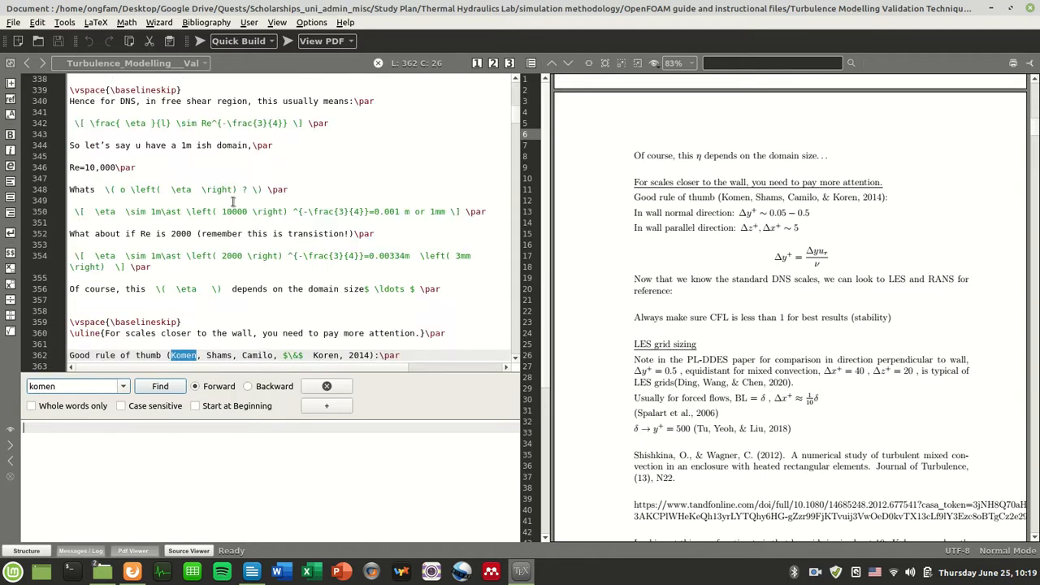
Close the text search and recheck the Bib(la)tex command and Quick Build sequence in the Texmaker configuration, leaving it unchanged.
scroll(273, 219, "down", 4)
key("Escape")
left_click(290, 255)
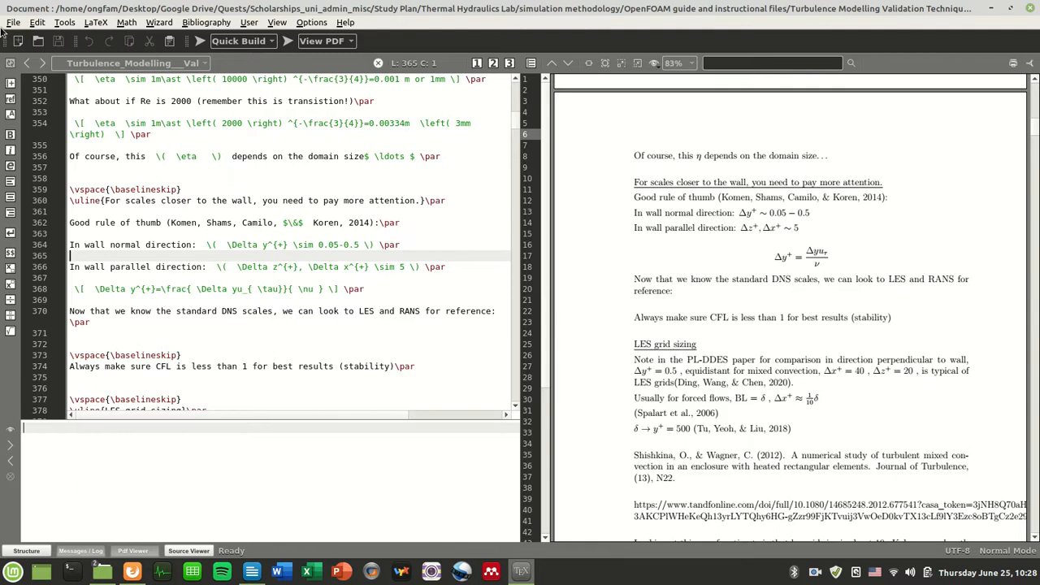
left_click(302, 23)
left_click(341, 41)
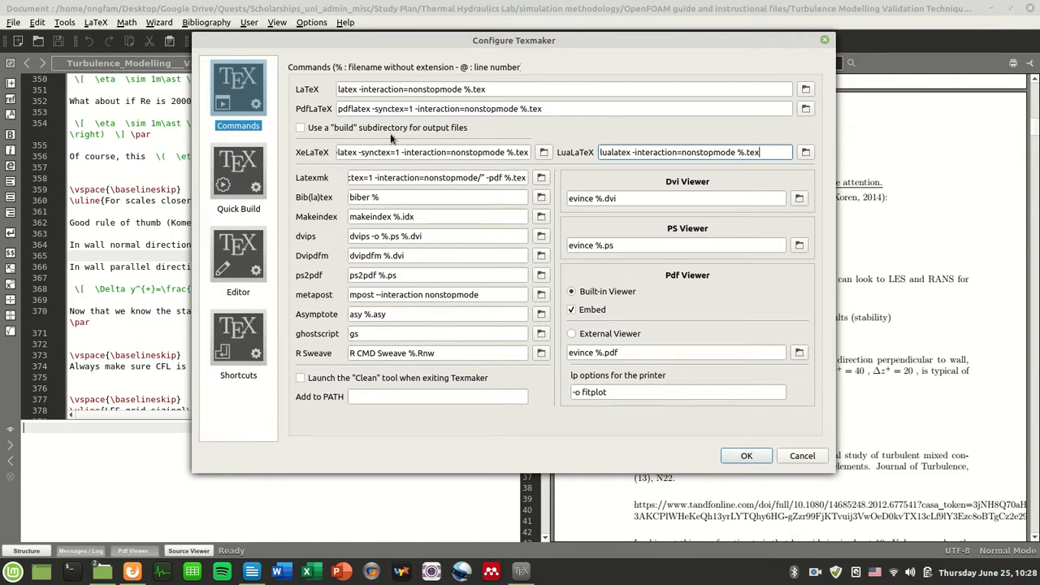
double_click(375, 197)
triple_click(375, 197)
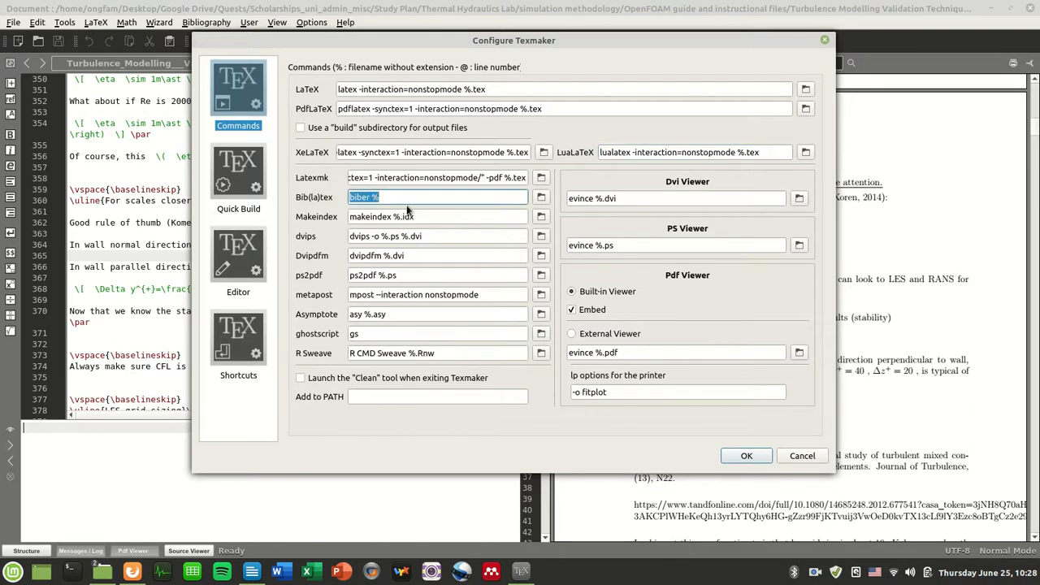
left_click(241, 182)
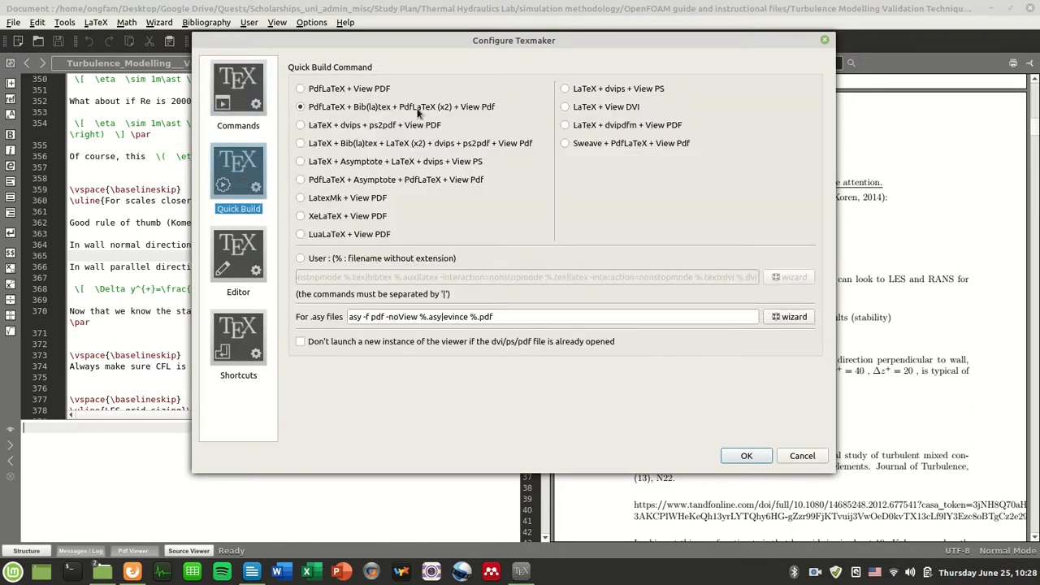
left_click(824, 40)
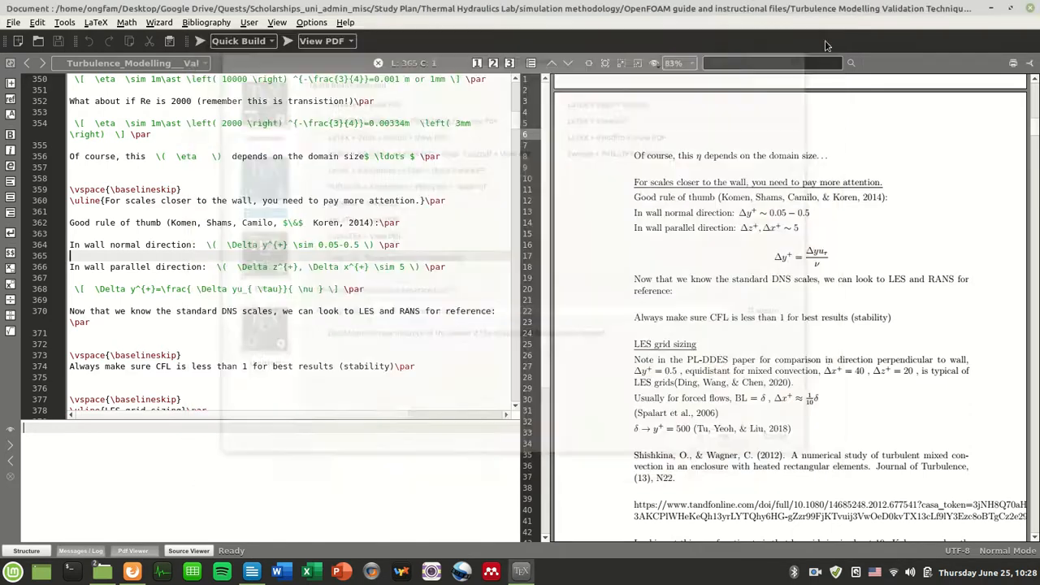
Search the LaTeX source for "bib" until reaching the biblatex package options and the \addbibresource line in the preamble.
scroll(350, 193, "up", 8)
key("ctrl+f")
type("bib")
key("Return")
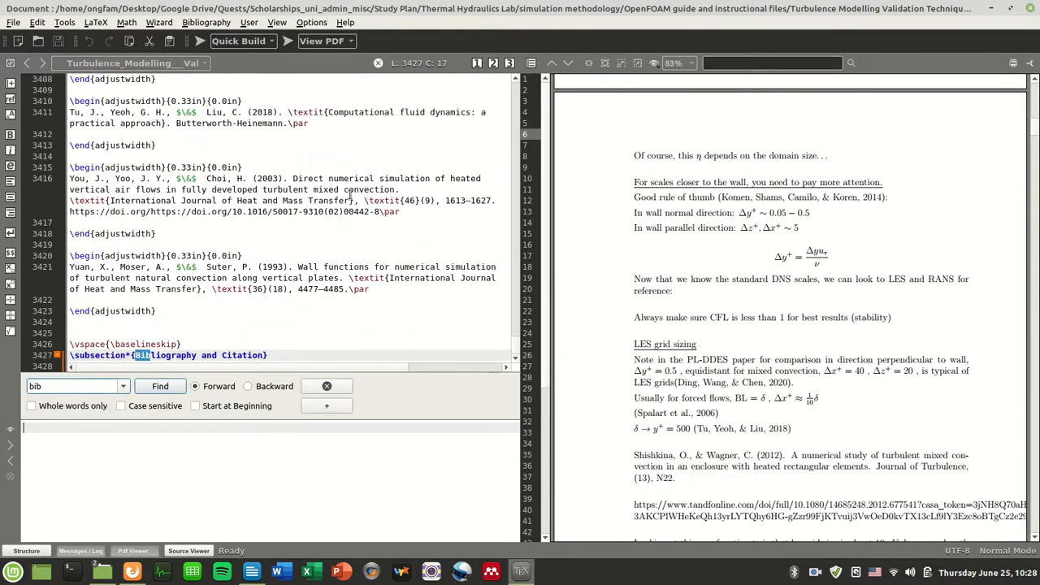
left_click(160, 387)
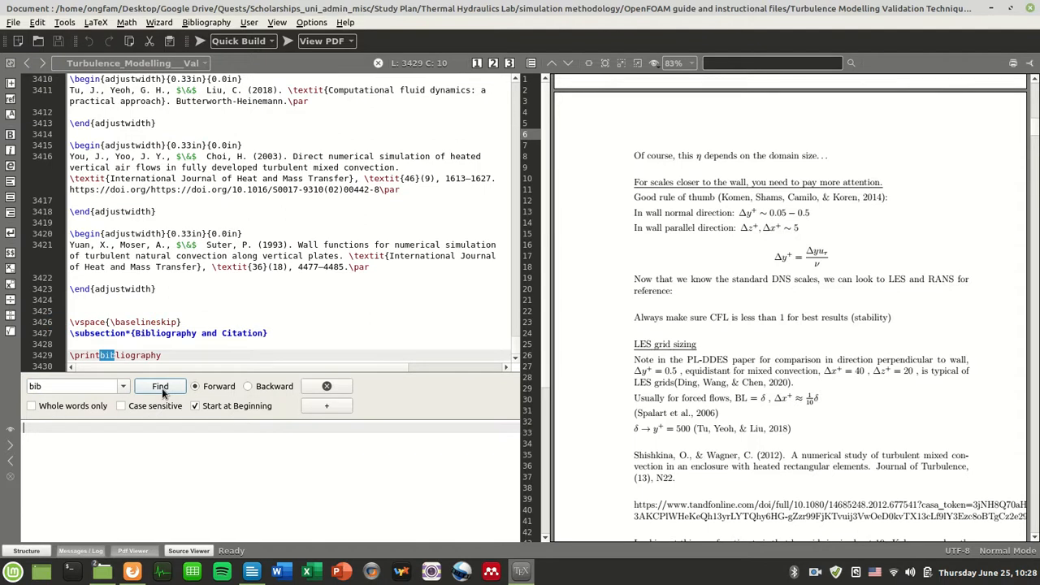
left_click(161, 387)
left_click(161, 387)
left_click(162, 387)
left_click(162, 387)
left_click(161, 386)
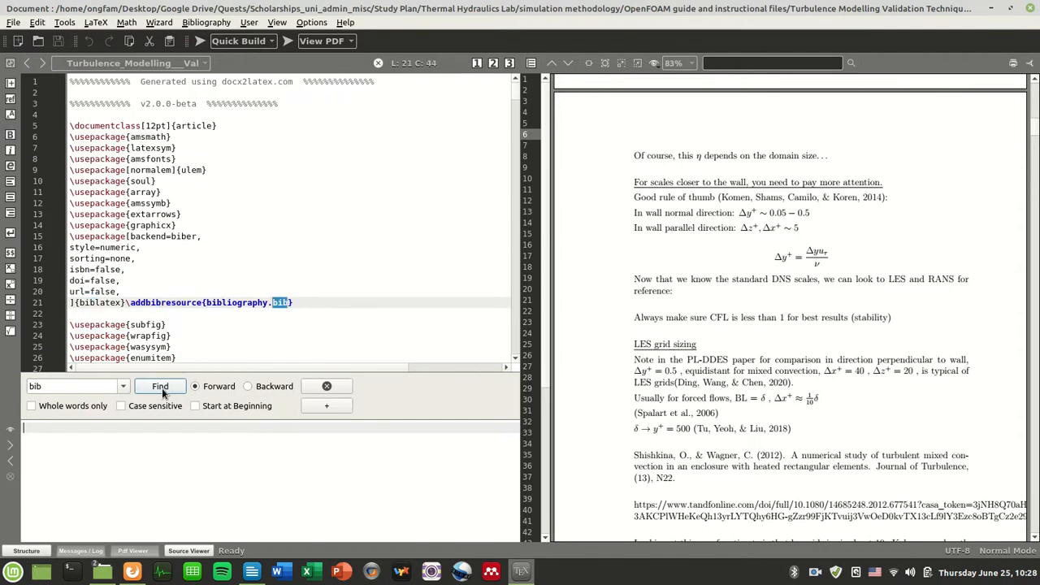
left_click(162, 387)
left_click(162, 386)
left_click(162, 386)
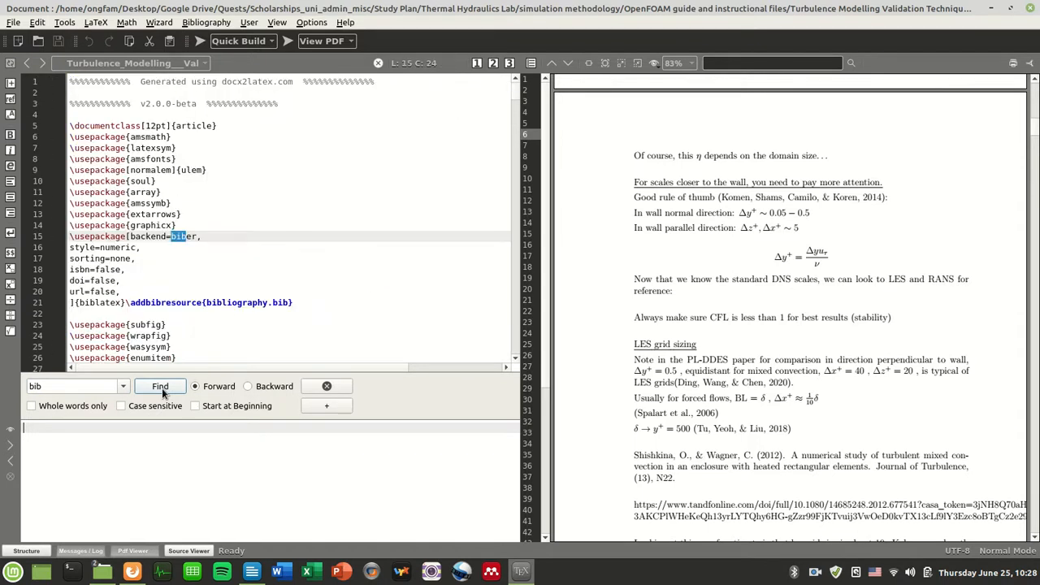
left_click(162, 387)
left_click(162, 387)
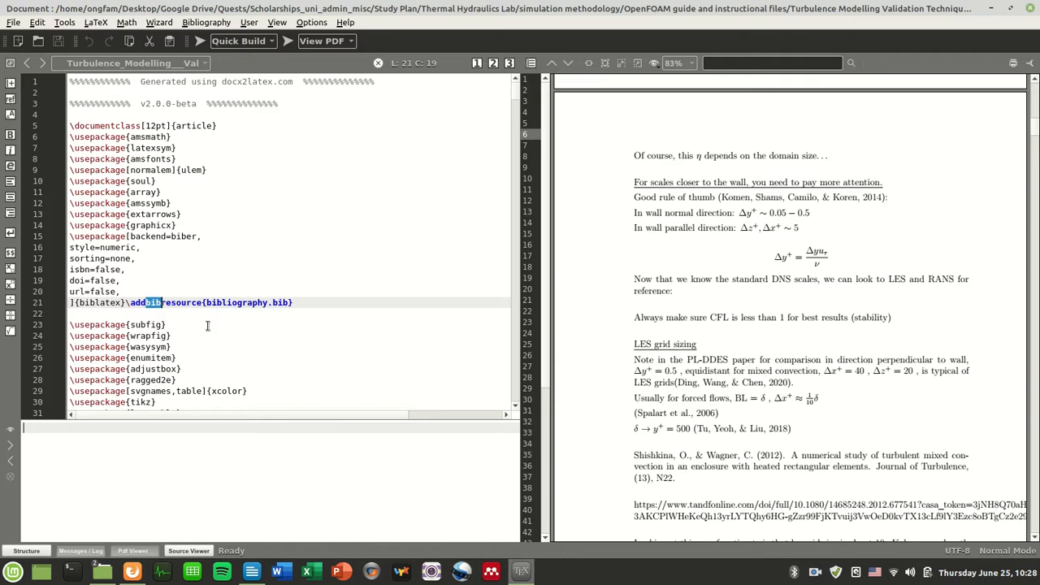
Search the LaTeX source for the rule-of-thumb citation's first author to return to that line in the near-wall scales section.
scroll(208, 325, "down", 15)
scroll(181, 341, "up", 12)
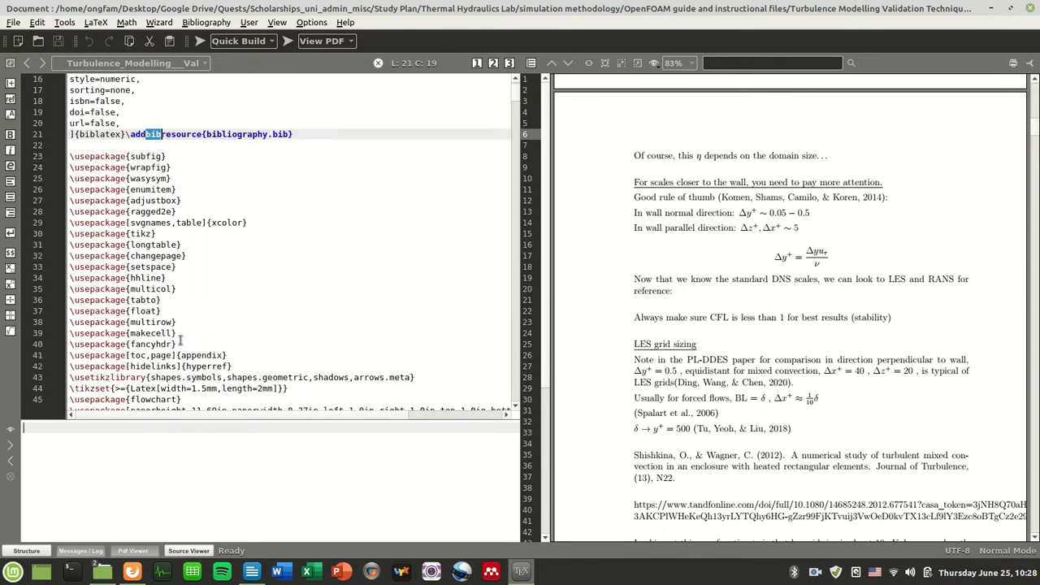
scroll(187, 337, "down", 17)
scroll(195, 339, "down", 17)
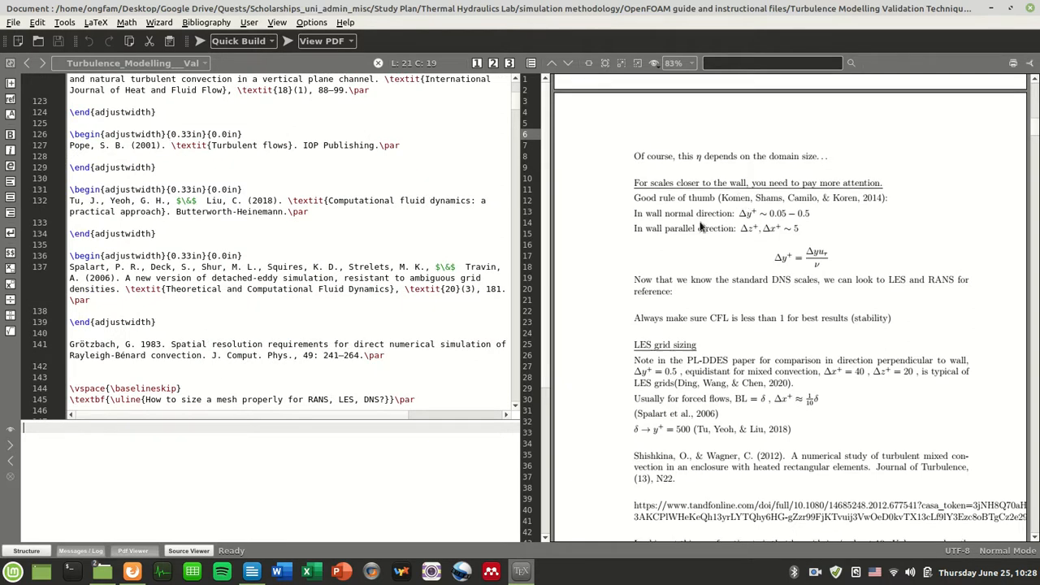
left_click(272, 233)
key("ctrl+f")
type("komen")
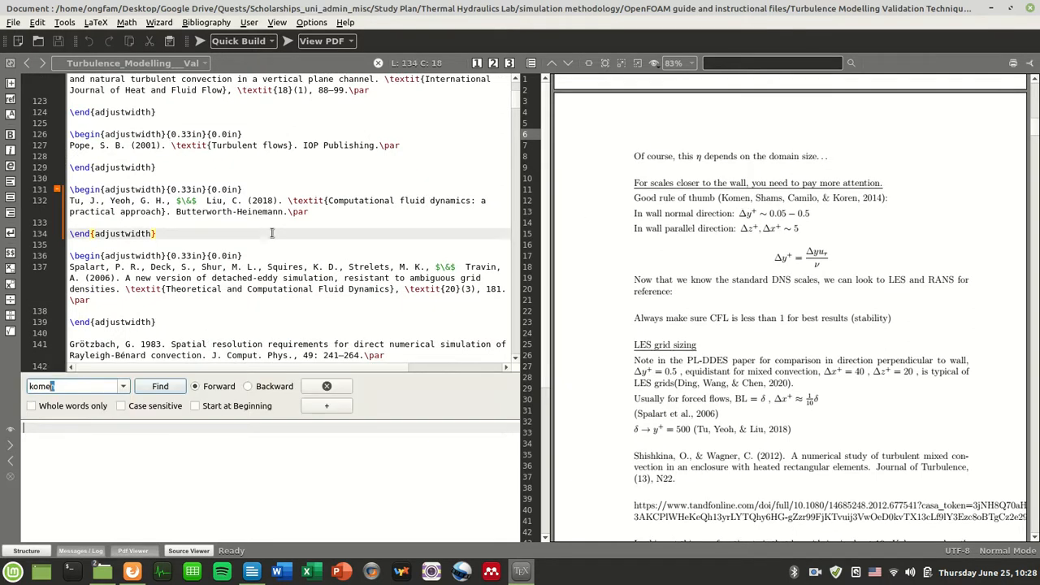
scroll(276, 233, "down", 3)
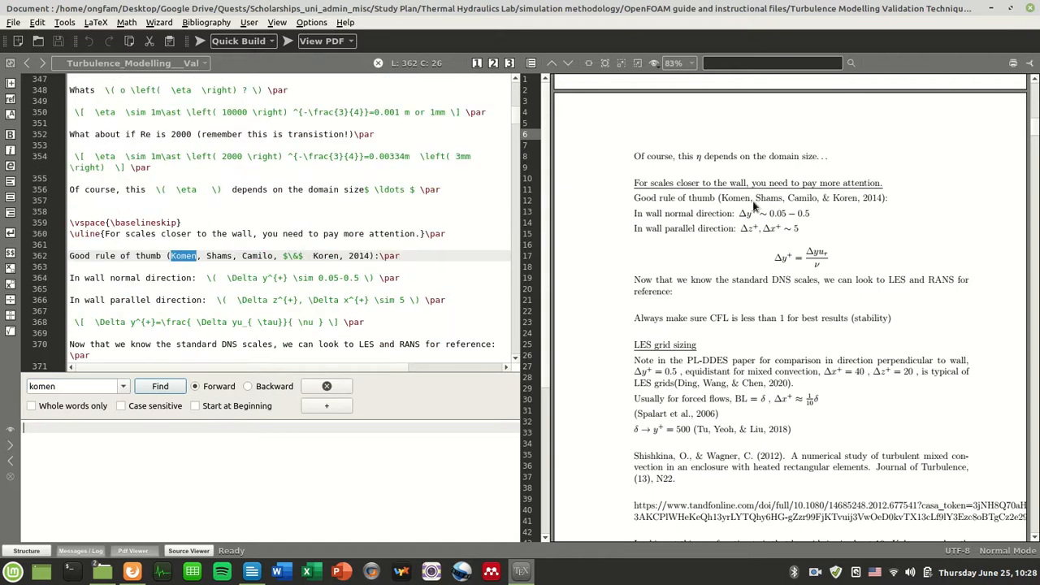
Insert a \cite command with the first author's 2014 key after the plain-text rule-of-thumb citation, followed by a colon.
double_click(371, 255)
left_click(374, 256)
type("\\cite{")
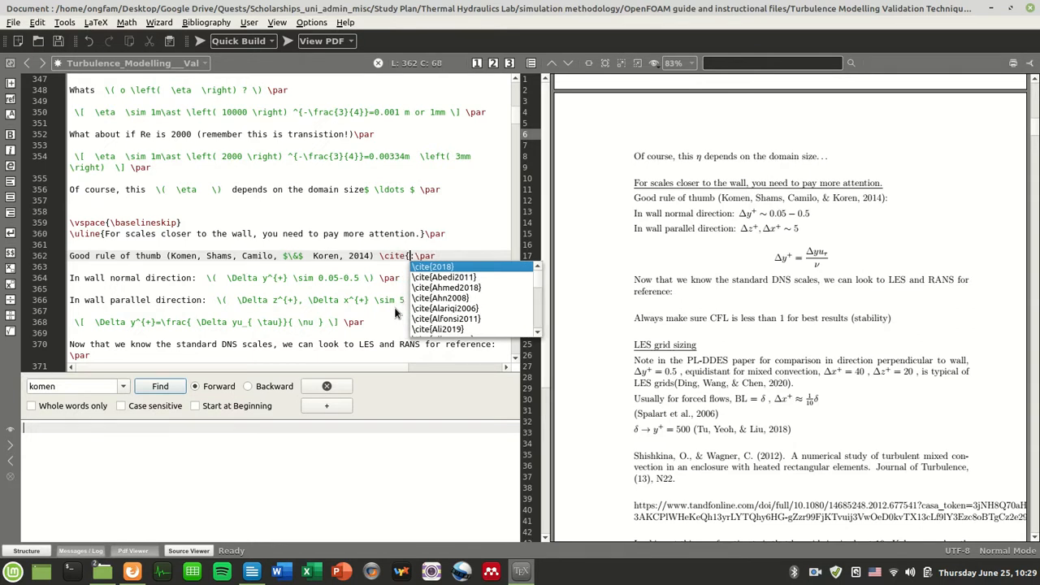
type("Ko")
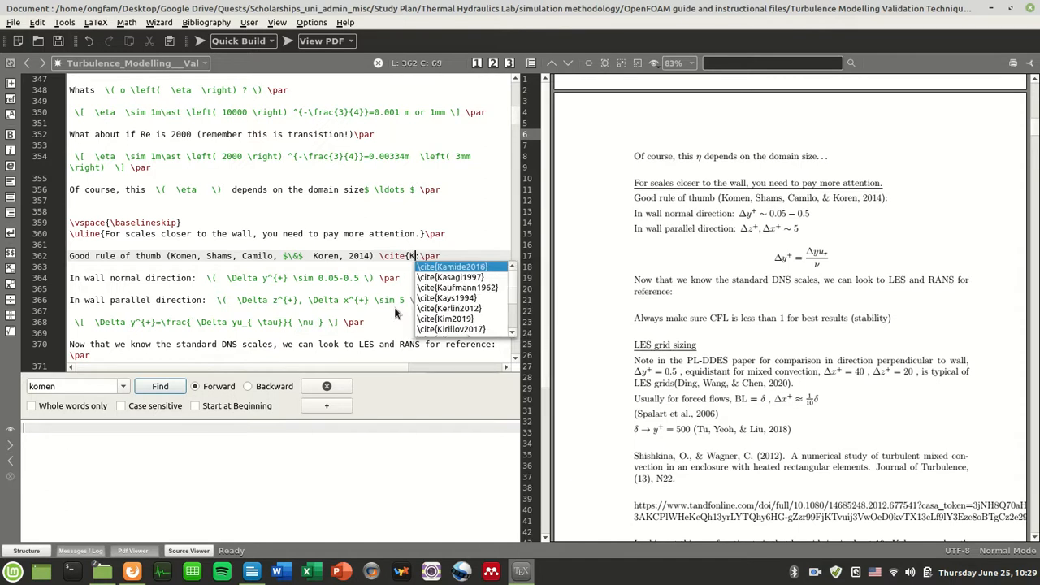
type("men")
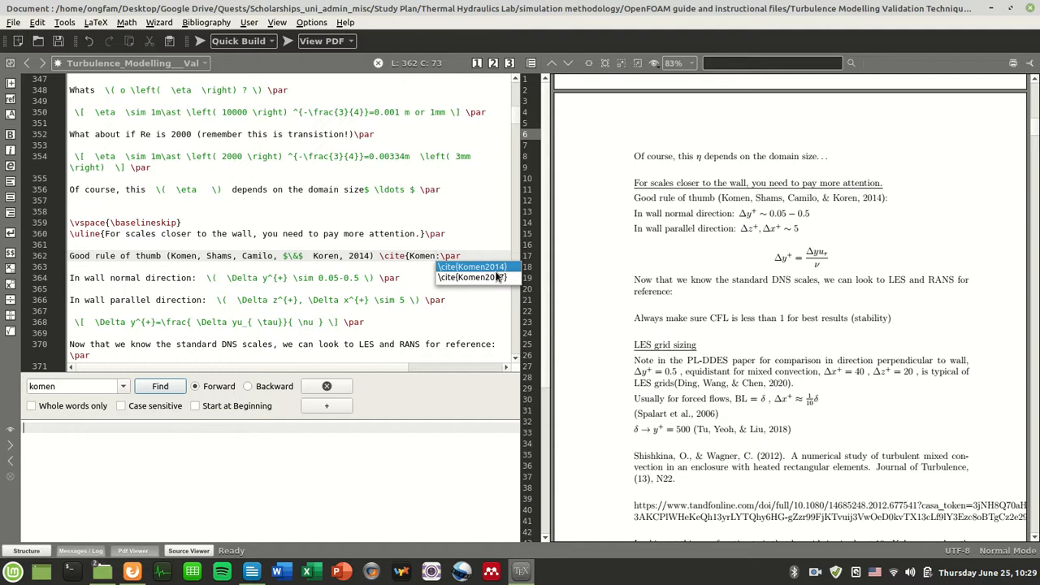
type("201")
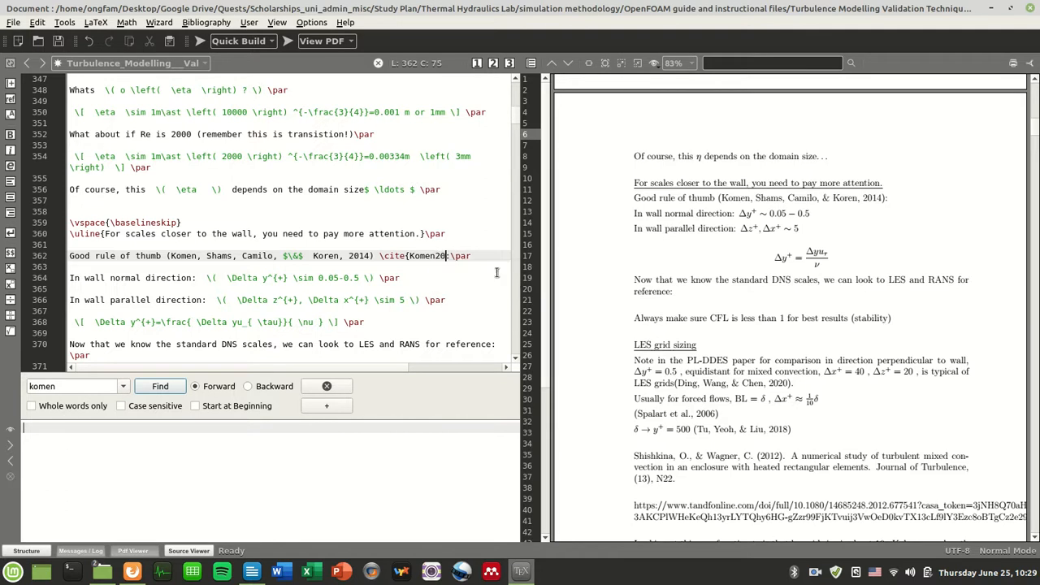
key("BackSpace")
key("BackSpace")
key("BackSpace")
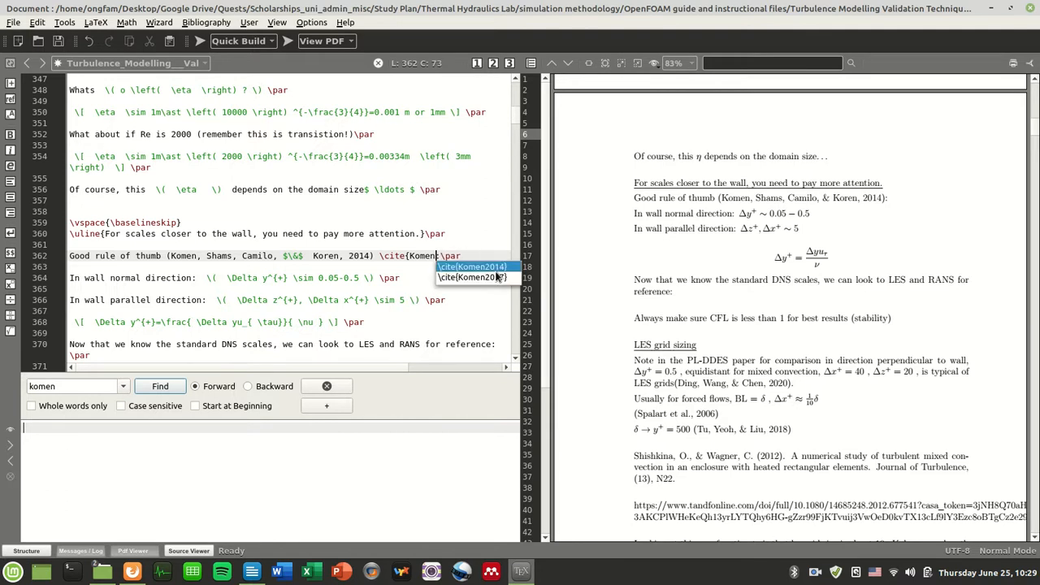
left_click(498, 277)
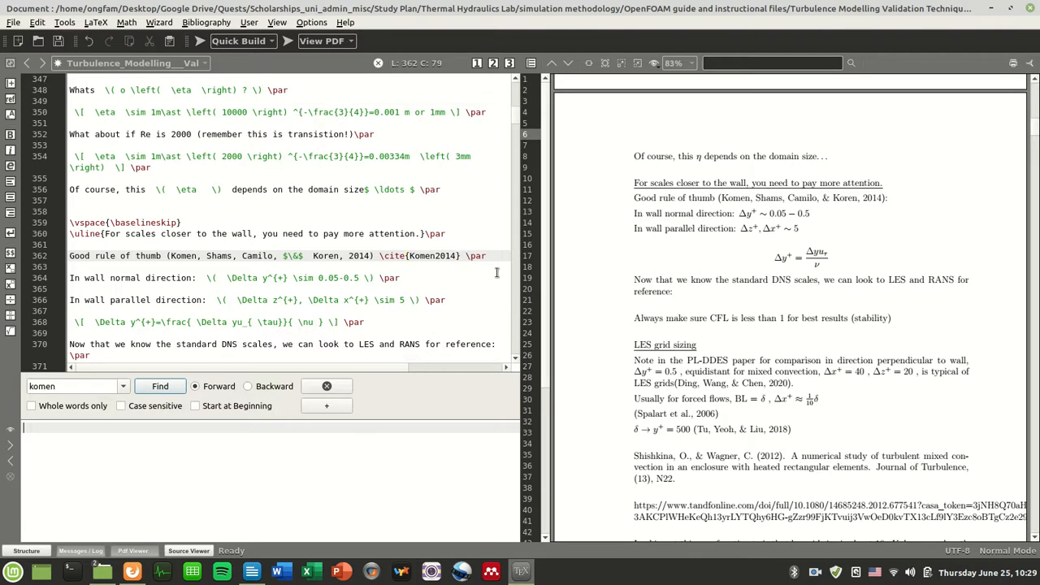
type(":")
Save and Quick Build the document, and check the new citation in the rule-of-thumb line of the refreshed PDF.
key("ctrl+s")
left_click(200, 48)
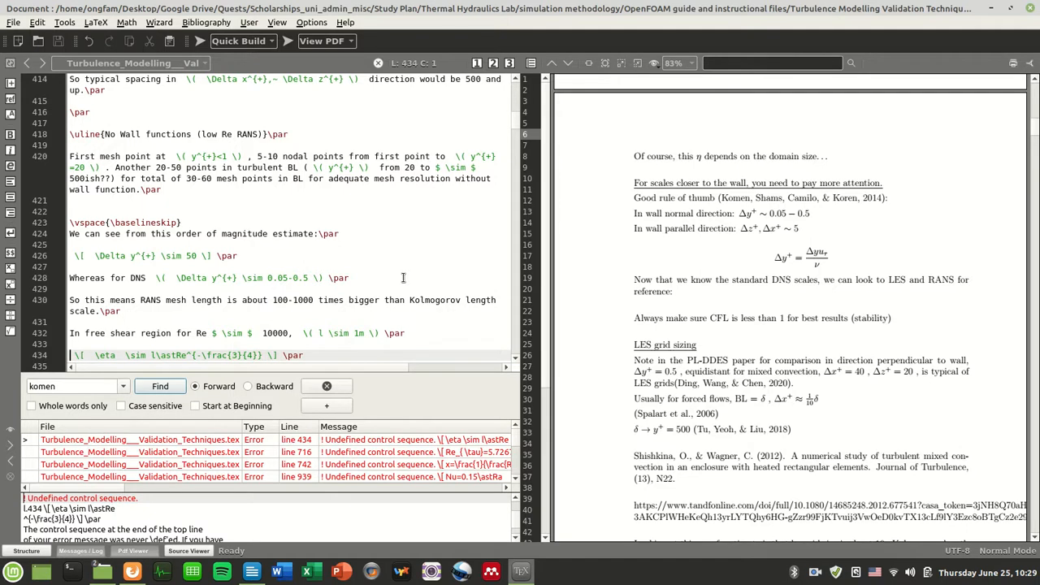
left_click(289, 40)
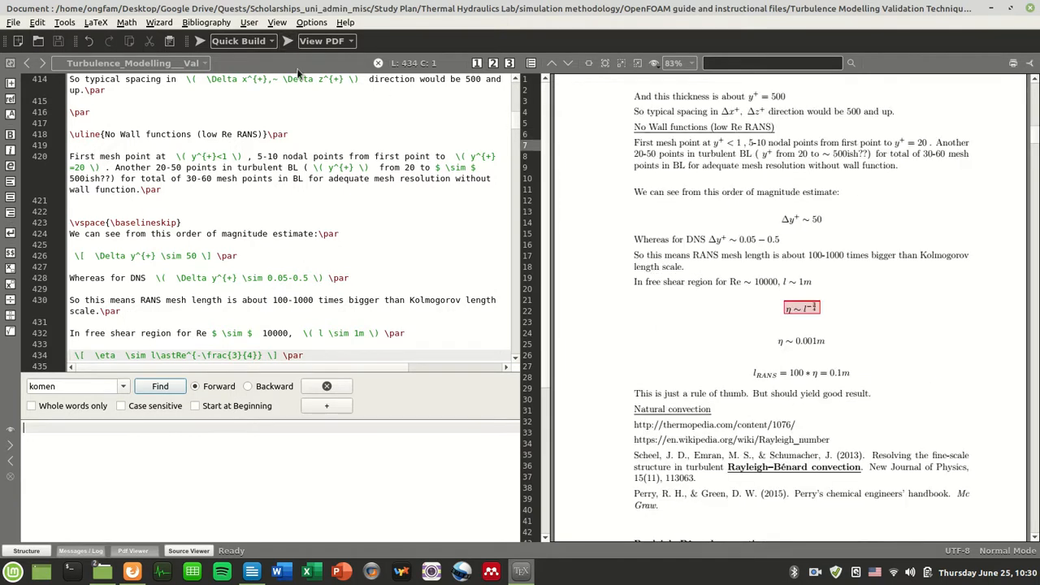
scroll(689, 307, "up", 5)
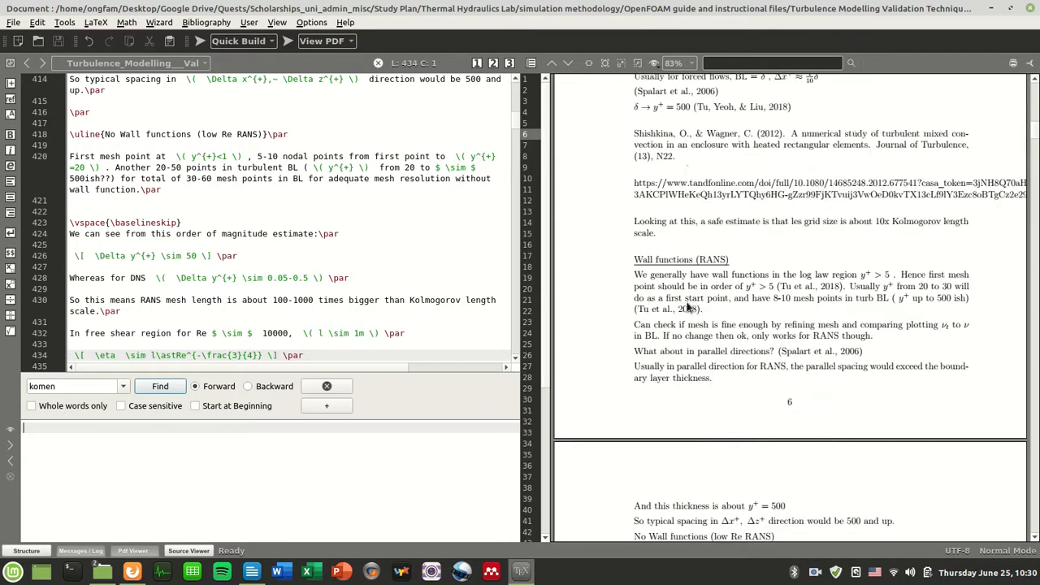
scroll(689, 307, "up", 3)
scroll(688, 307, "up", 6)
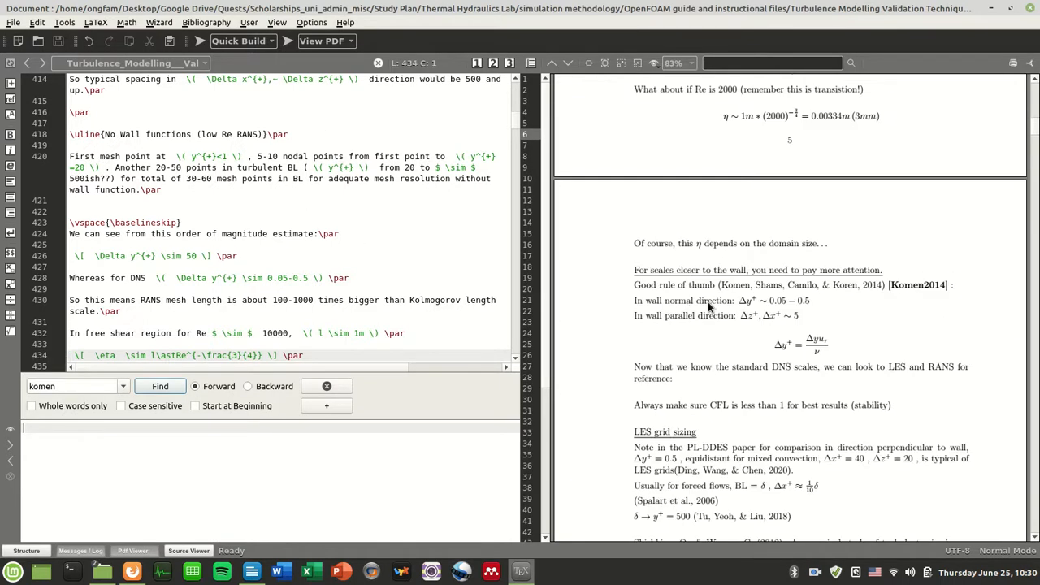
Look through the LaTeX source around the RANS mesh estimate and natural convection section for the inserted citation.
left_click(394, 256)
scroll(390, 317, "down", 5)
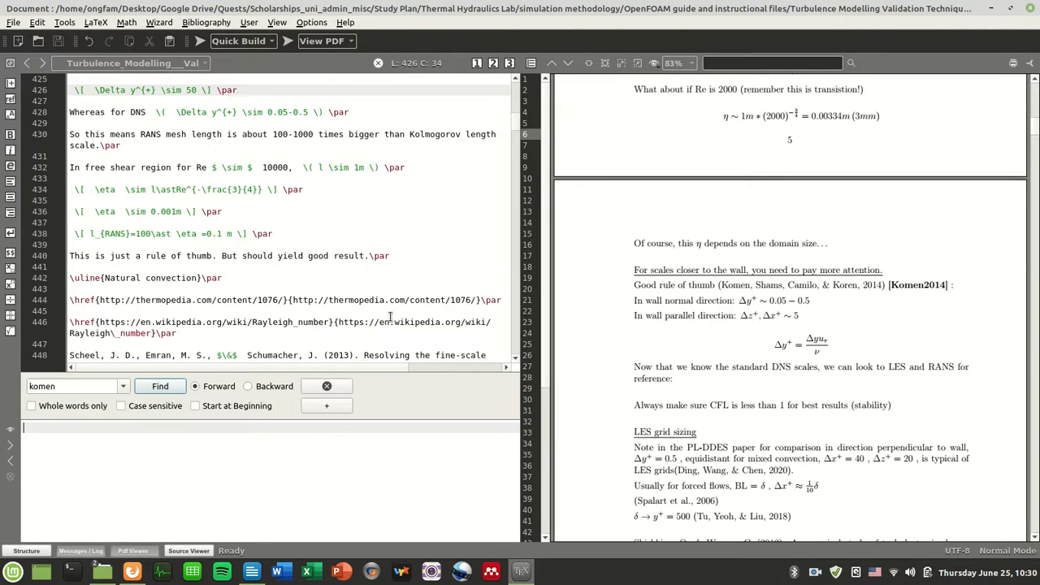
scroll(390, 316, "up", 3)
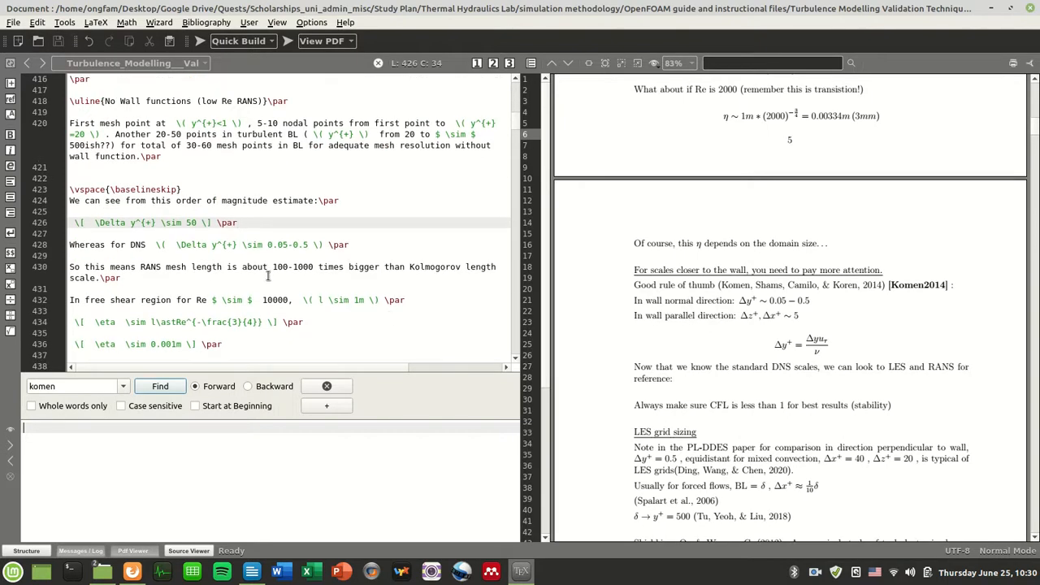
scroll(265, 277, "up", 1)
scroll(415, 275, "up", 3)
scroll(386, 291, "down", 5)
scroll(378, 302, "down", 5)
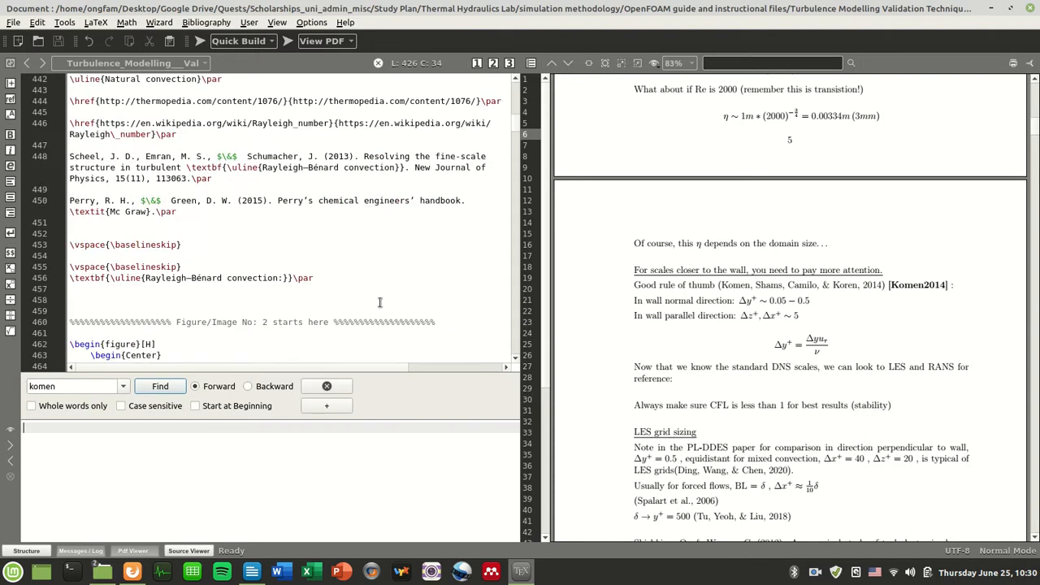
scroll(378, 303, "up", 5)
Search the rest of the LaTeX source for the cited first author, stepping through the successive occurrences.
key("ctrl+f")
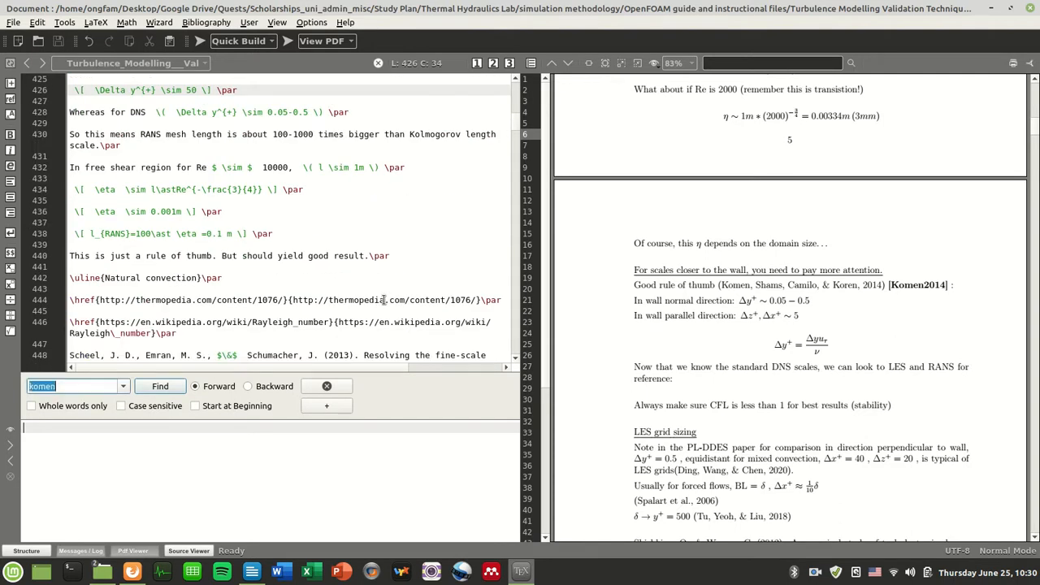
type("komen")
key("Return")
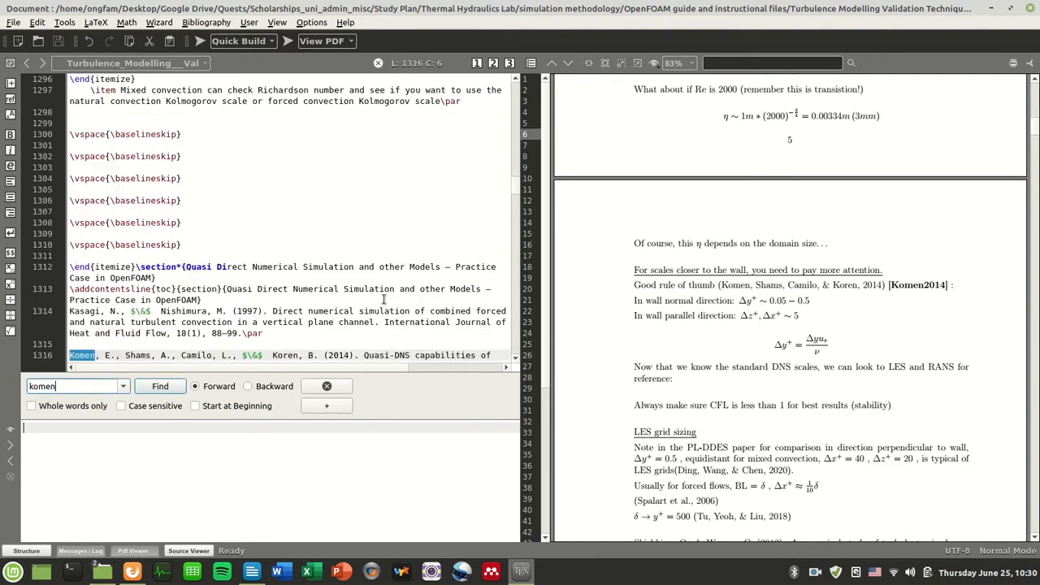
key("Return")
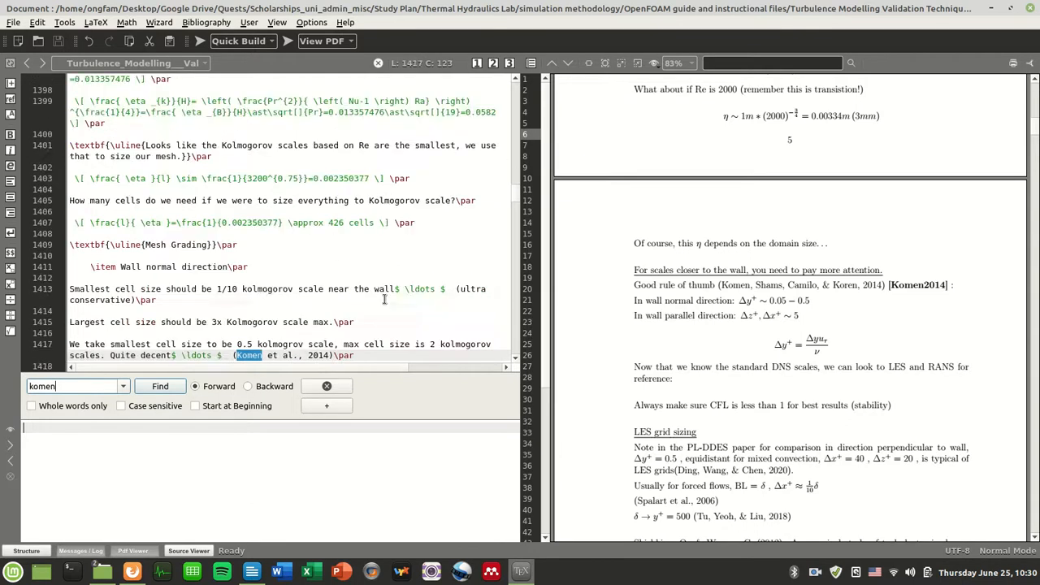
key("Return")
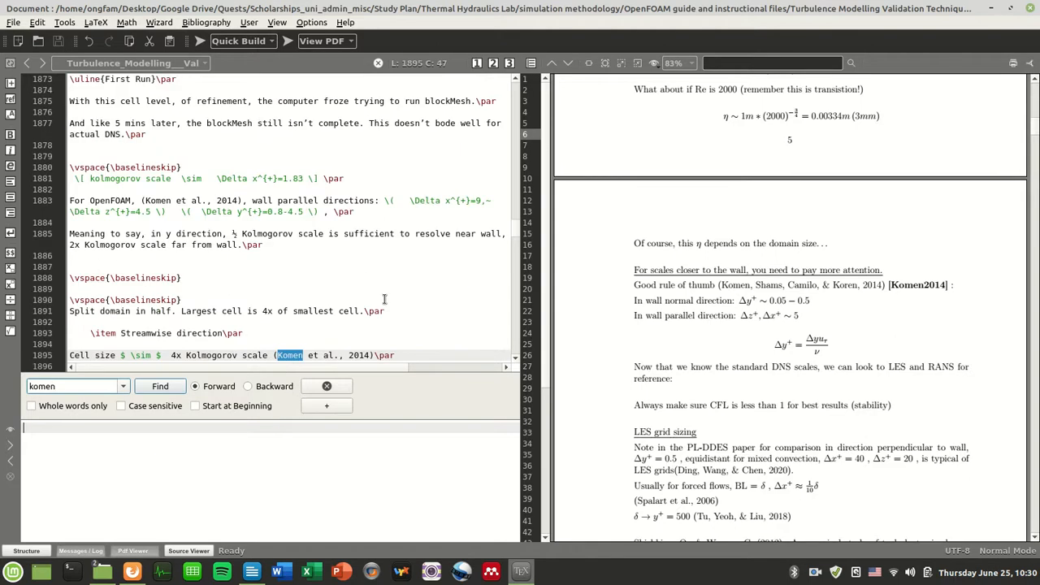
key("Return")
key("BackSpace")
key("BackSpace")
key("BackSpace")
type("men")
key("Return")
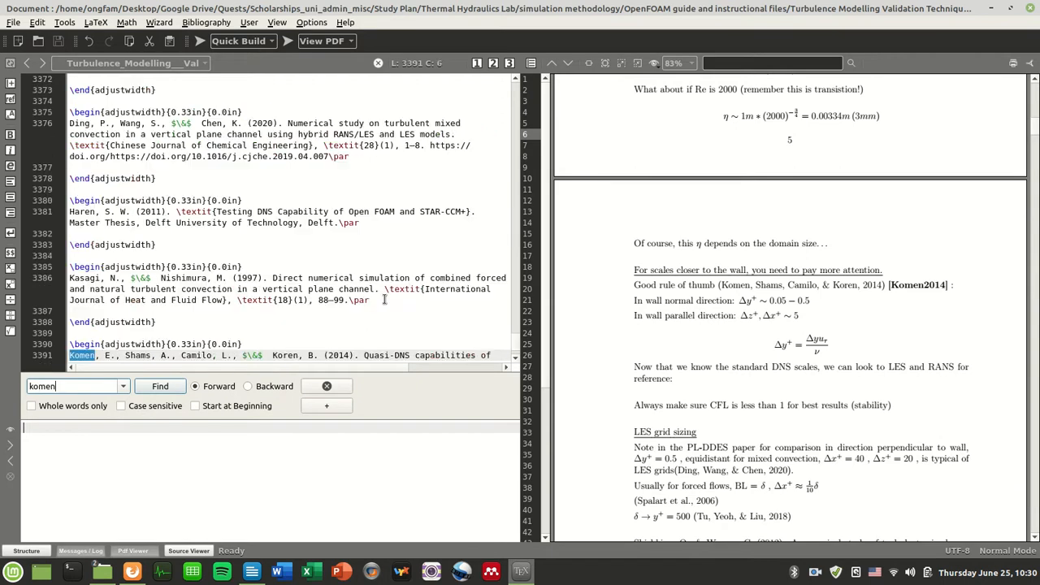
key("Return")
key("Return")
Search the source for "\cite" to reach the inserted citation, and view the Bibliography and Citation section ending the PDF.
key("ctrl+a")
type("\\cite")
key("Escape")
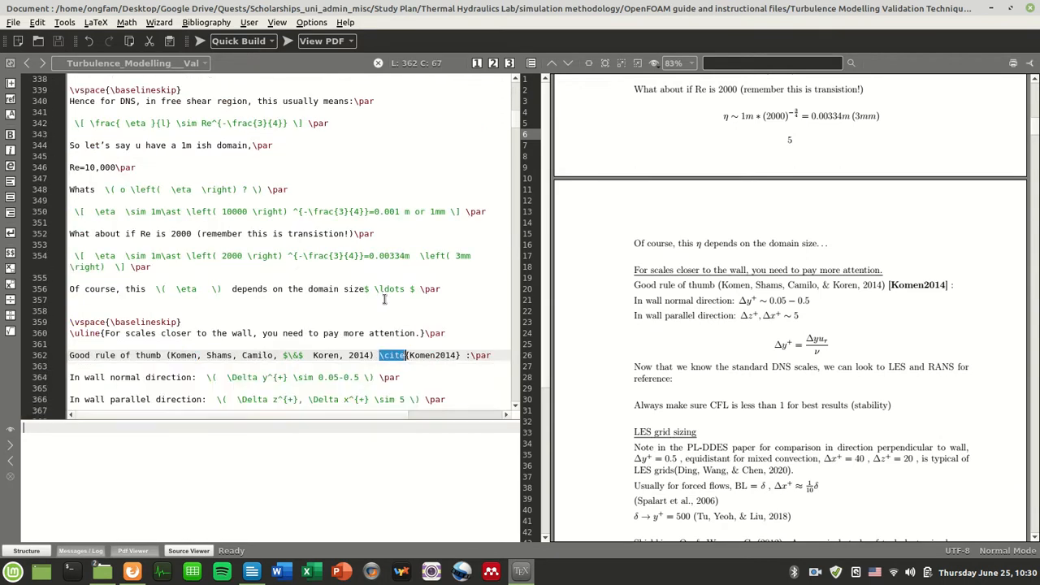
scroll(398, 297, "down", 1)
left_click(437, 332)
left_click(444, 321)
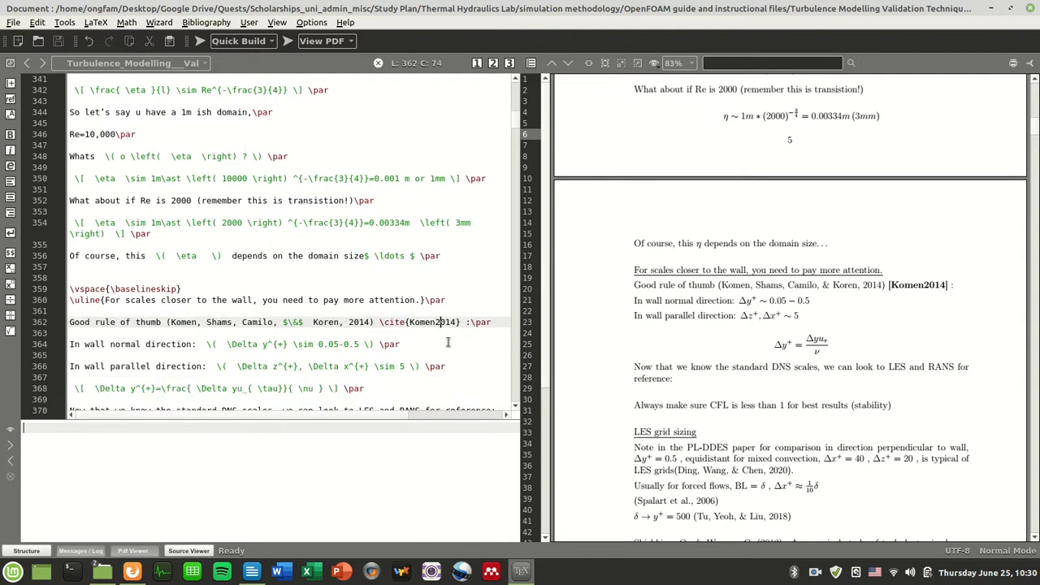
left_click_drag(1033, 132, 1033, 534)
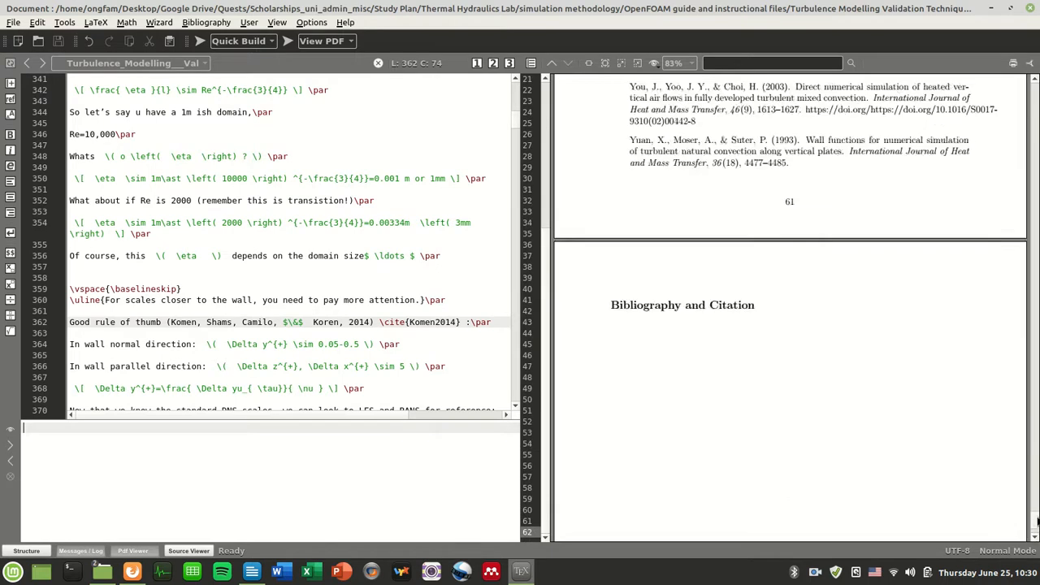
Quick Build the document and review the listed errors, bad boxes and bibliography warnings down to the end of the message list.
scroll(901, 444, "up", 10)
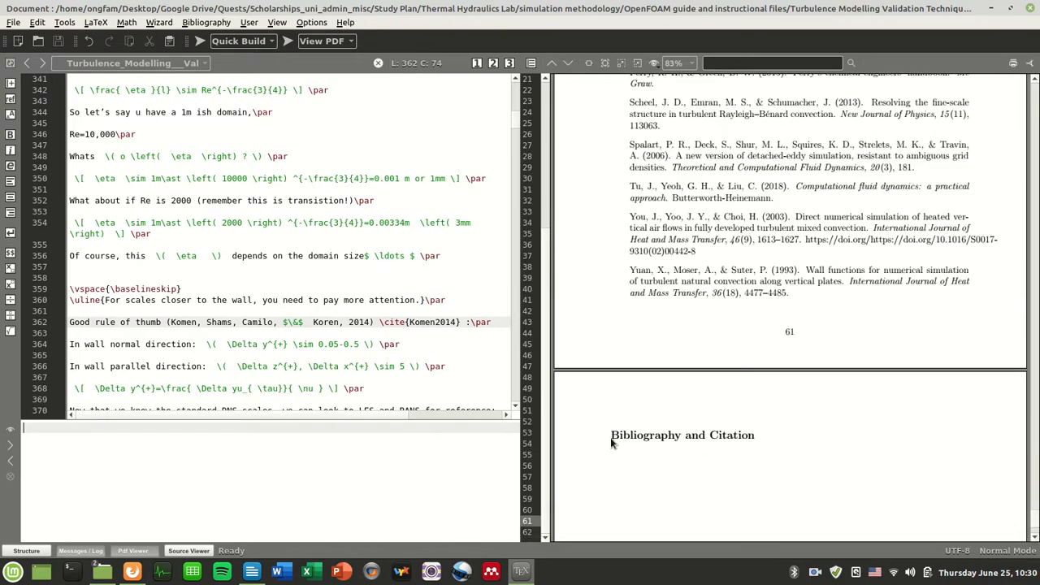
left_click(420, 321)
left_click(450, 321)
left_click(199, 40)
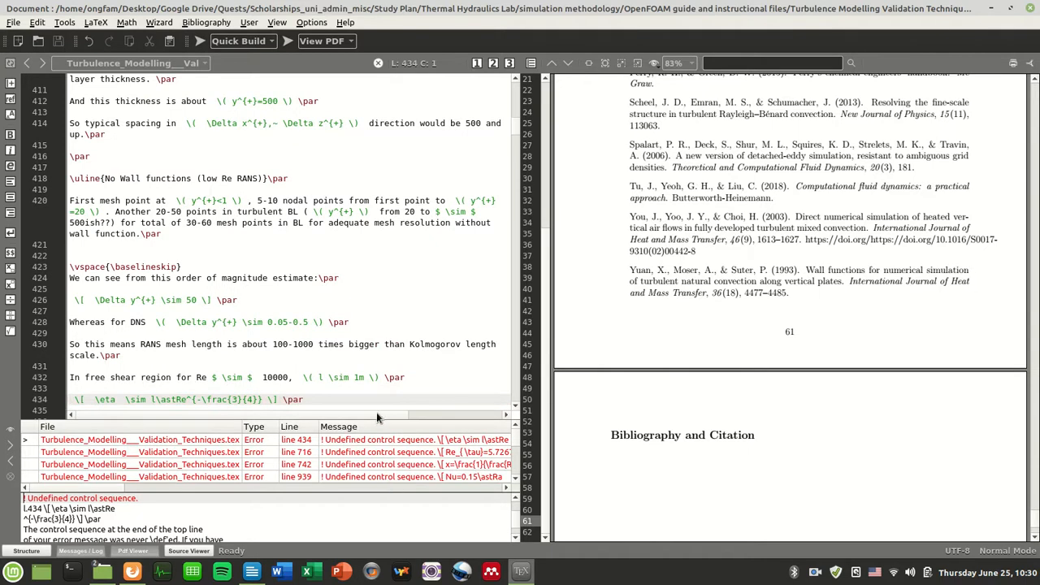
scroll(322, 465, "down", 5)
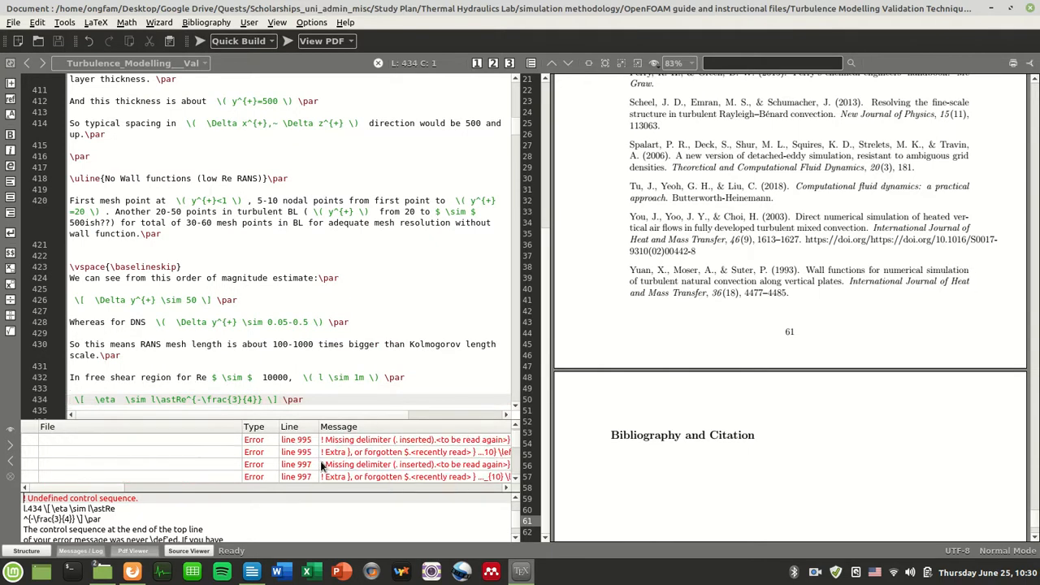
scroll(325, 467, "down", 5)
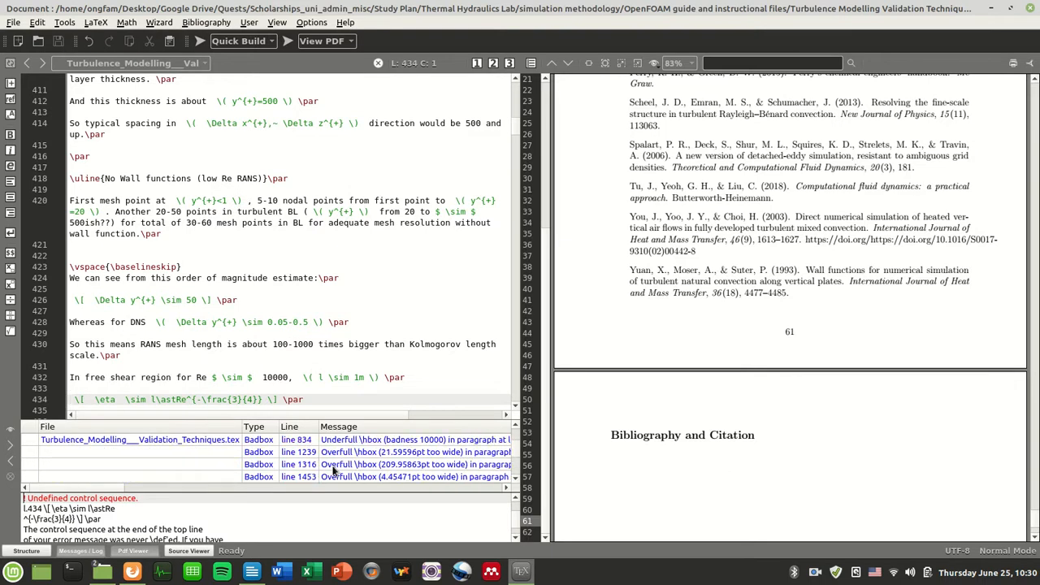
scroll(333, 470, "down", 5)
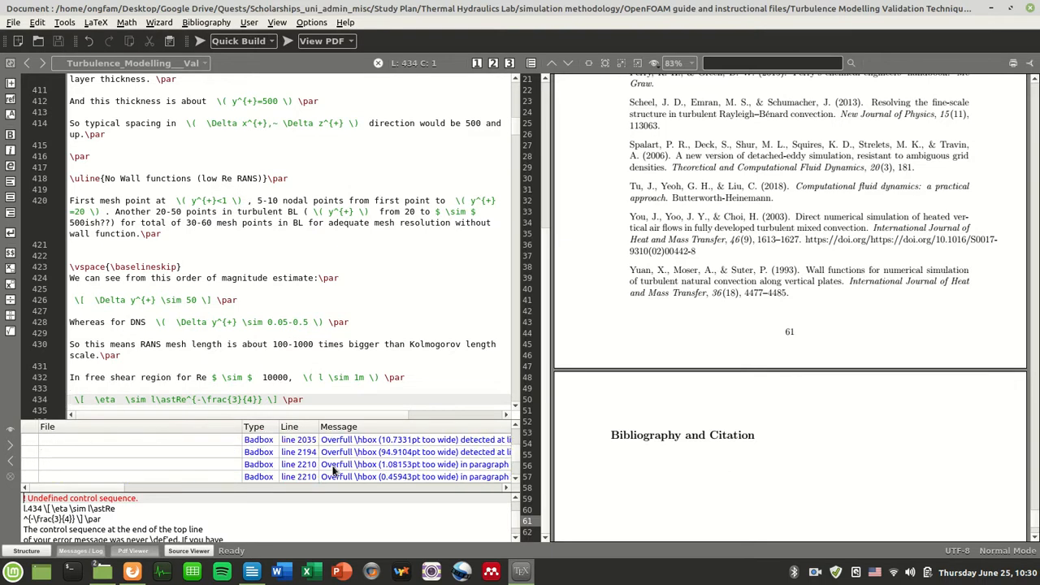
scroll(333, 469, "down", 4)
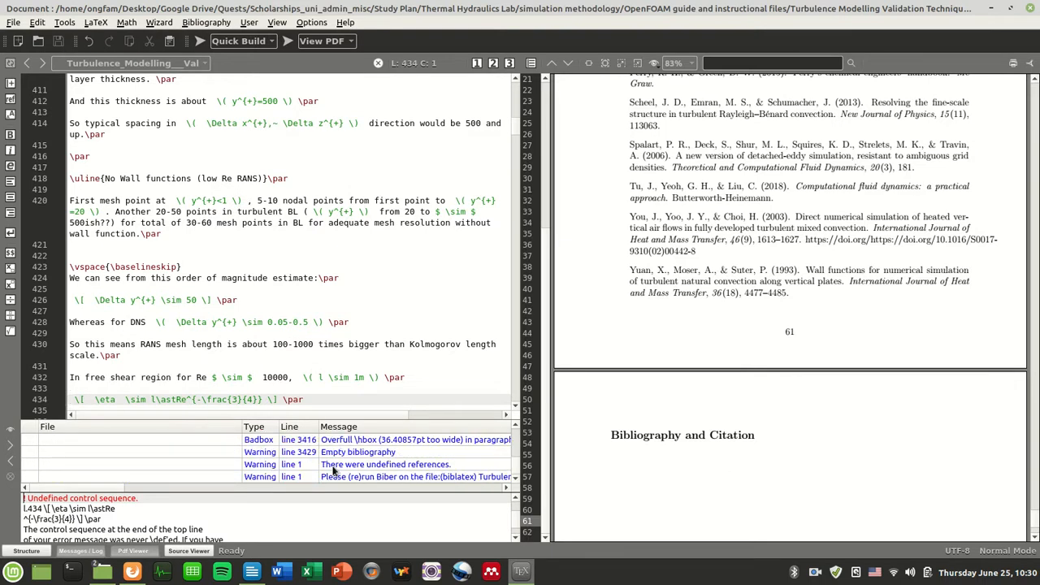
left_click(290, 311)
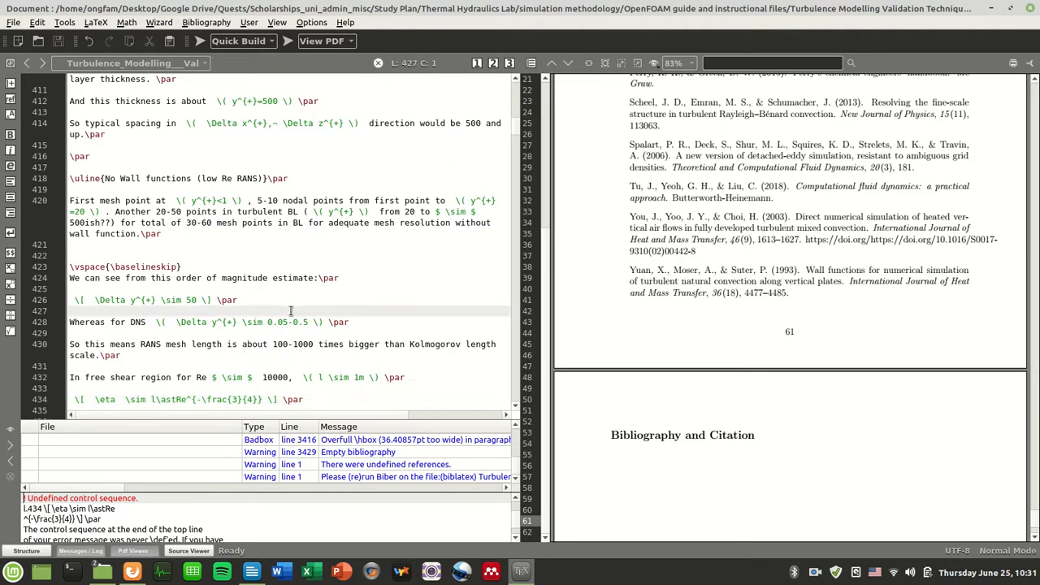
left_click(184, 63)
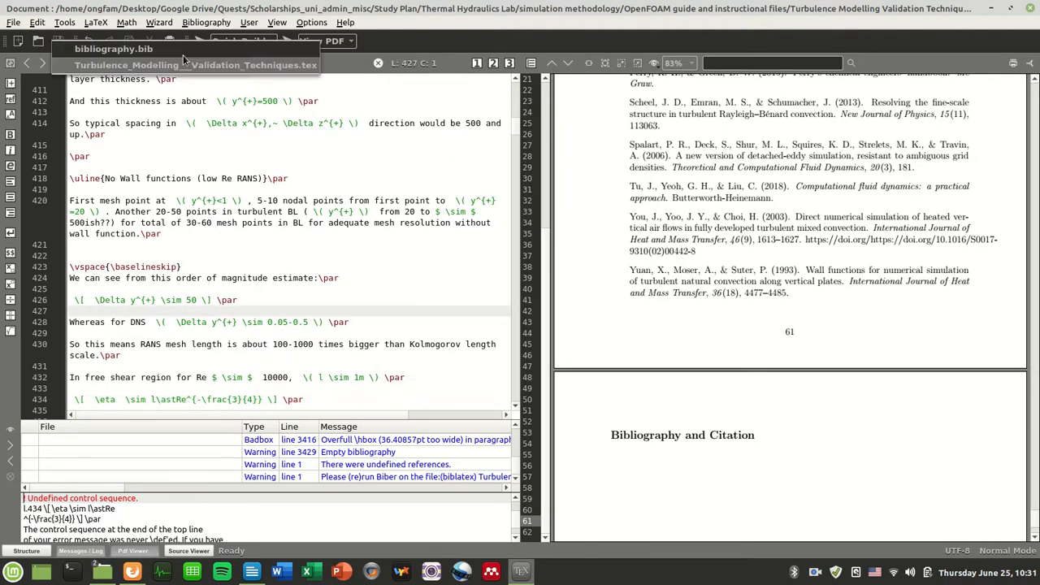
left_click(184, 55)
left_click(184, 66)
left_click(187, 77)
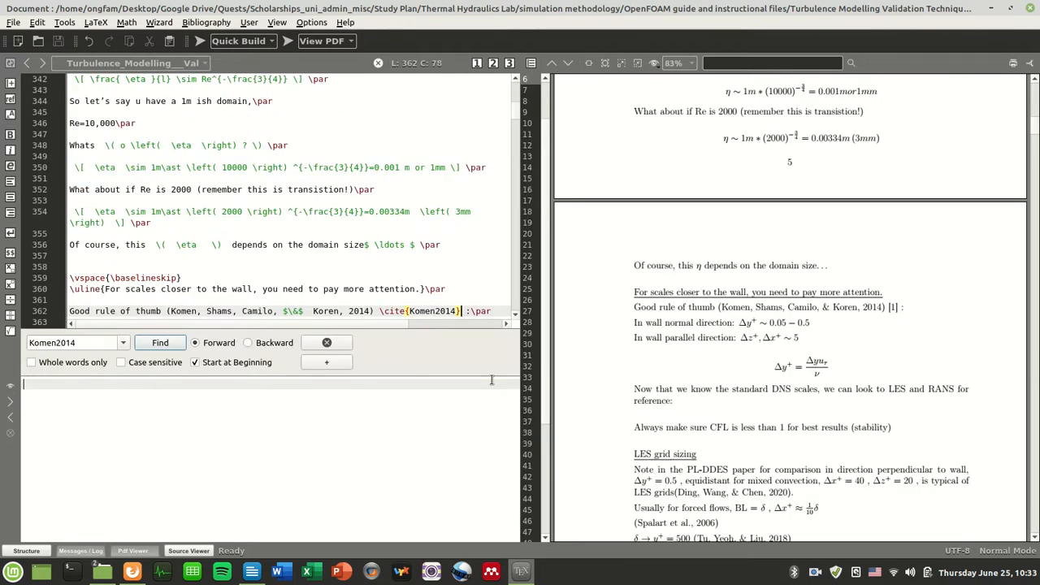
Run Biber on the document, close the search bar, and check the References section ending the PDF.
key("F11")
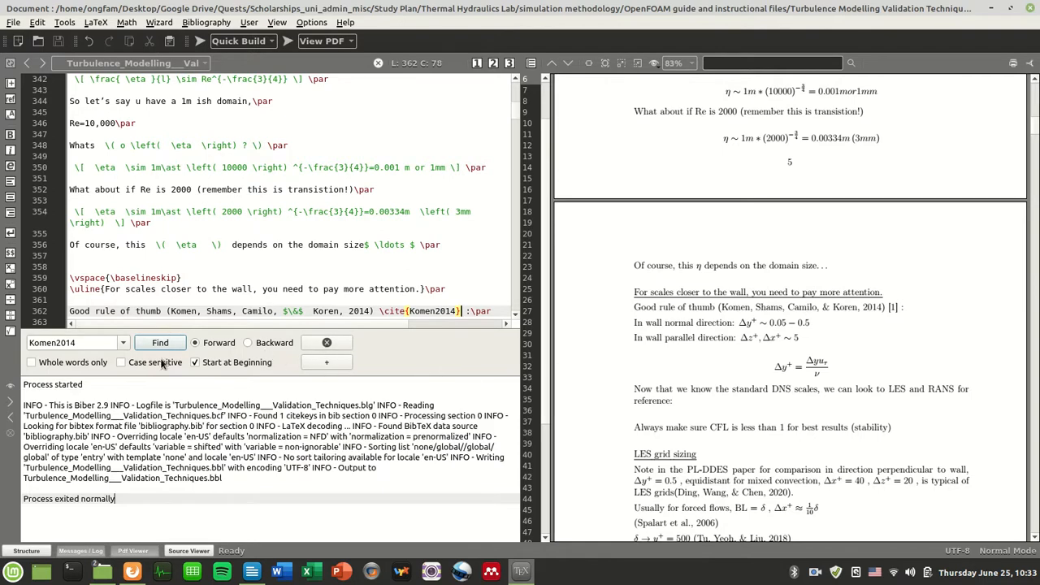
left_click(327, 343)
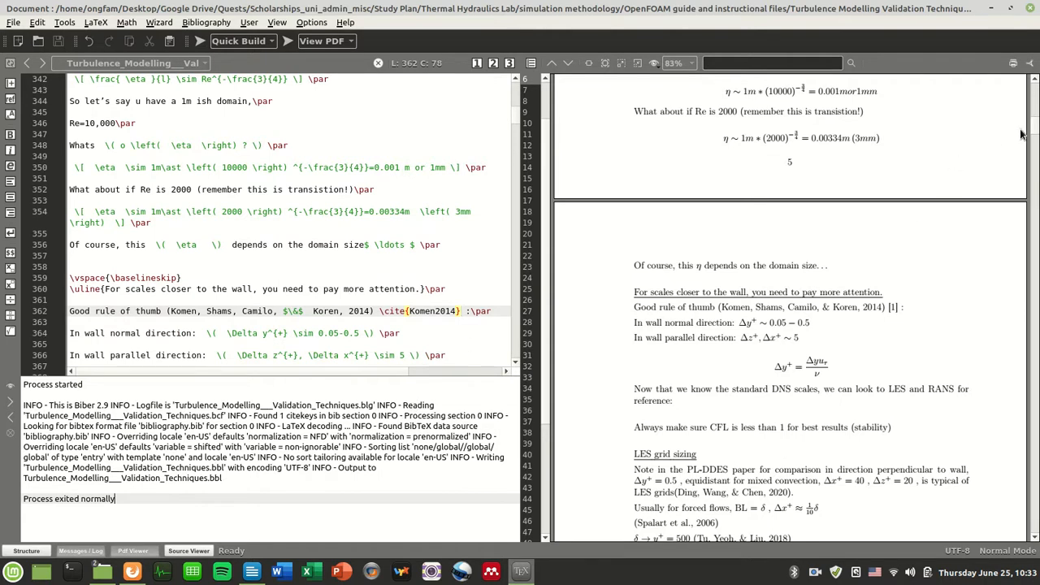
left_click(896, 311)
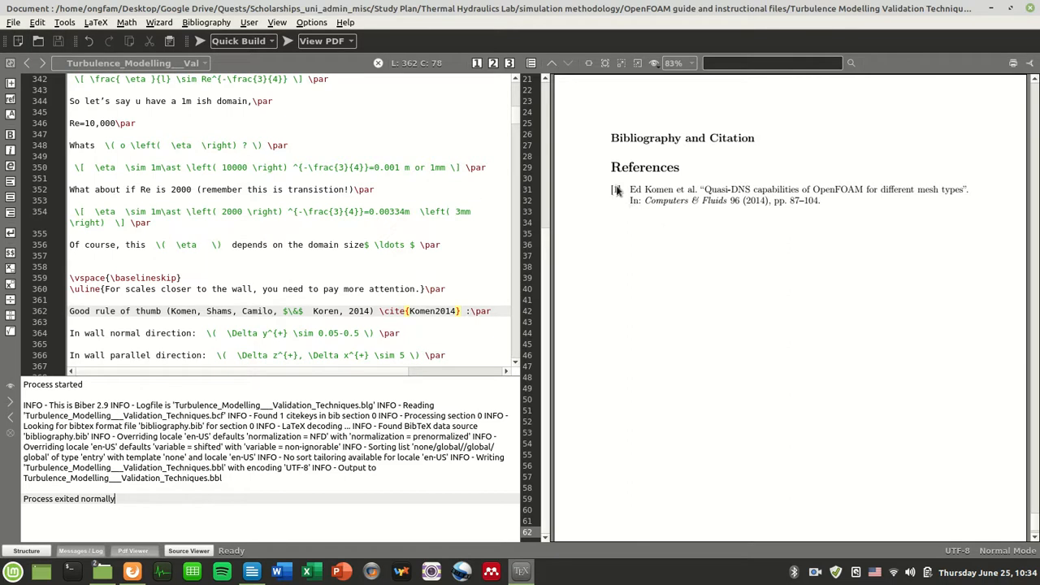
Change the biblatex style option in the preamble to apa.
left_click_drag(520, 123, 520, 95)
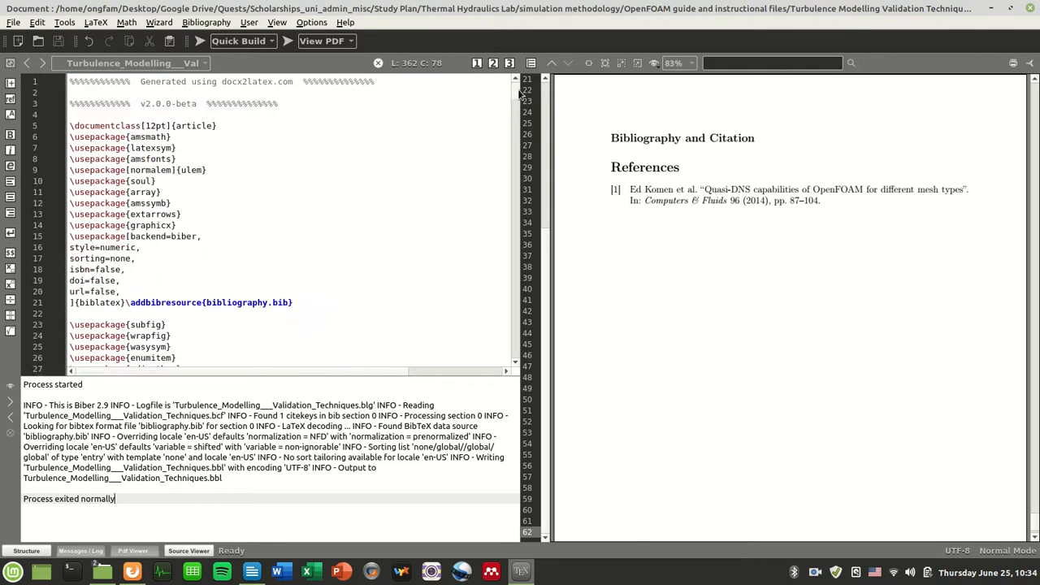
left_click_drag(100, 247, 140, 247)
type("apa")
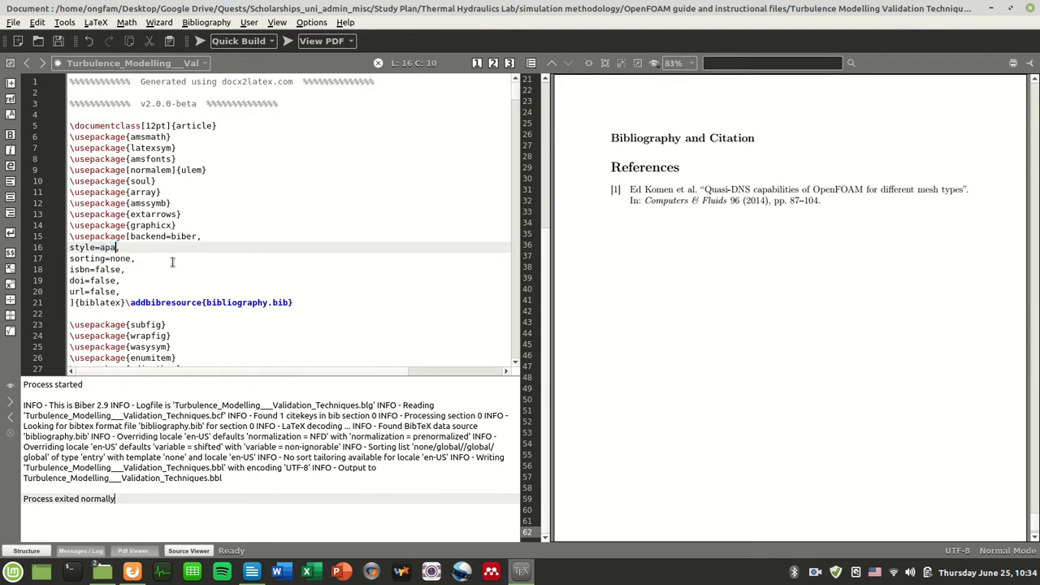
type(",")
Set the isbn, doi and url options of the biblatex package to true.
left_click(120, 269)
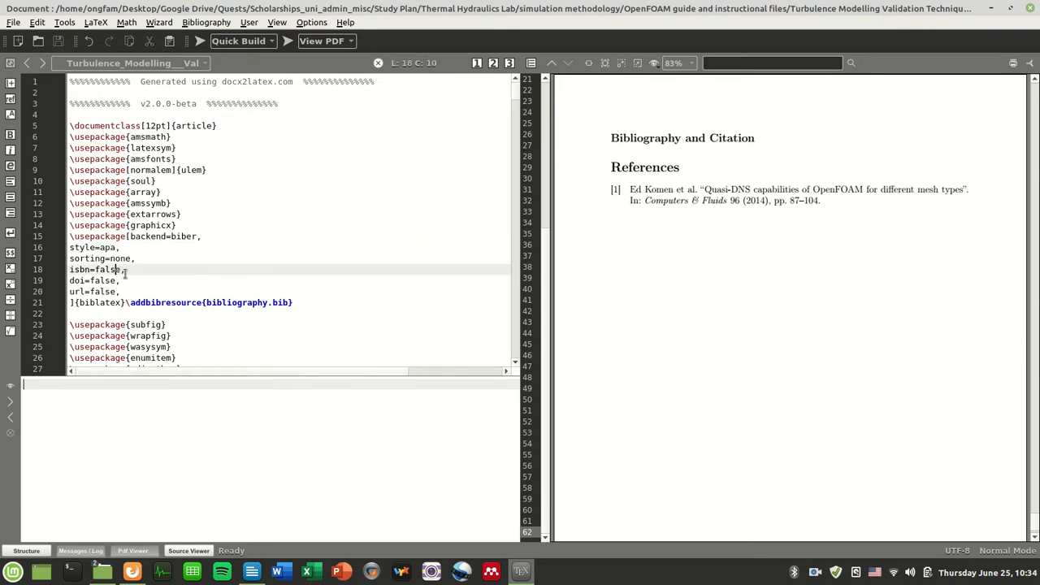
key("Right")
type("true,")
key("Down")
key("BackSpace")
key("BackSpace")
key("BackSpace")
type("true,")
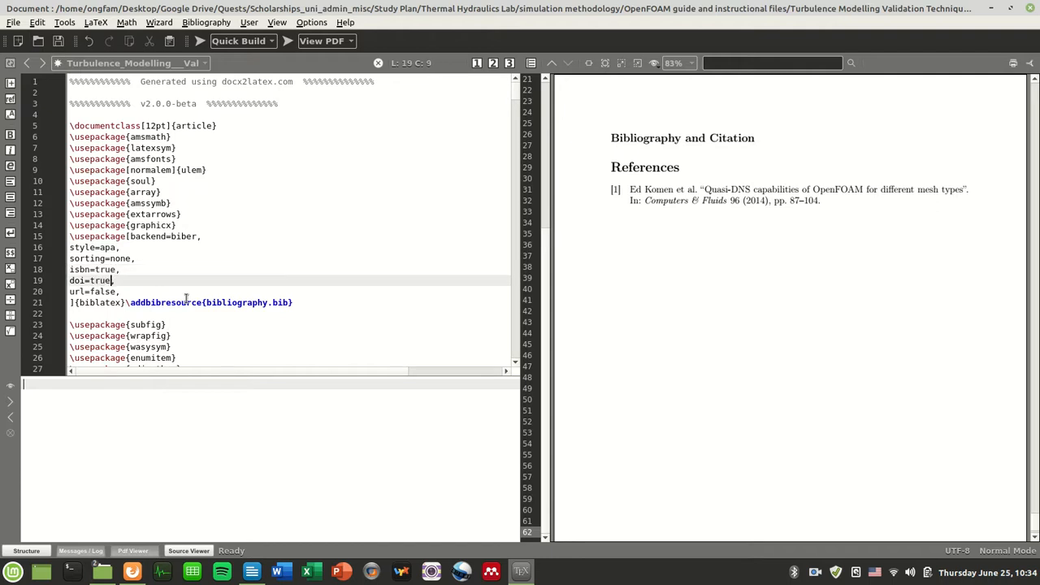
key("Down")
key("BackSpace")
key("BackSpace")
key("BackSpace")
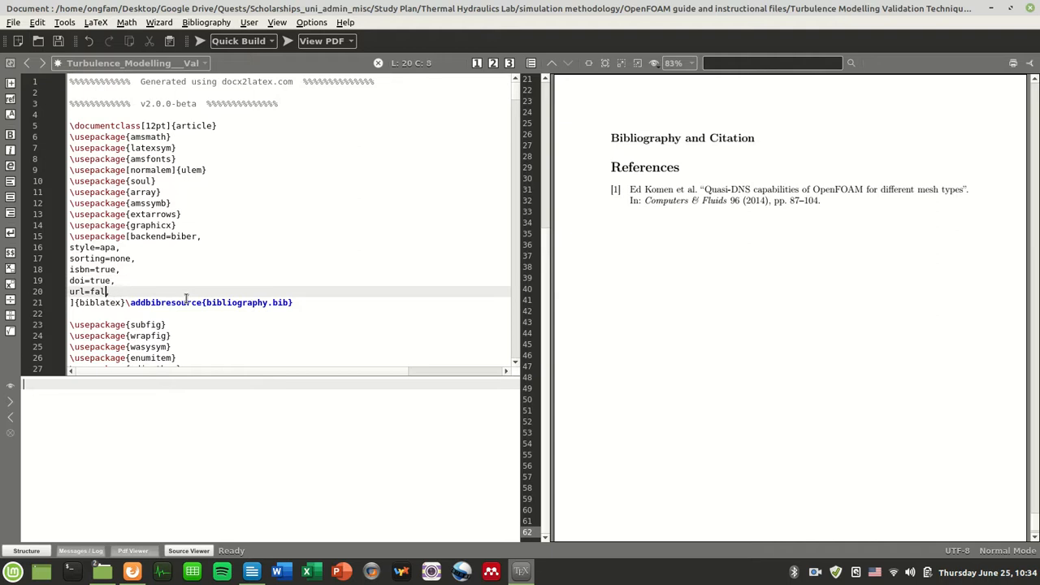
type("true,")
Save the document, run Biber, and view the References section on the last page of the PDF.
key("ctrl+s")
key("F11")
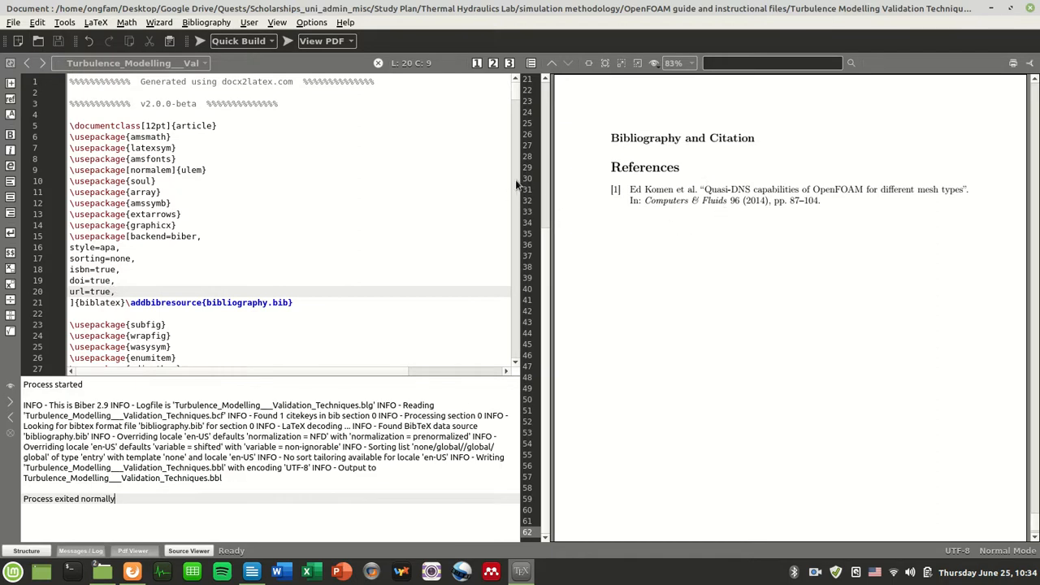
left_click(287, 42)
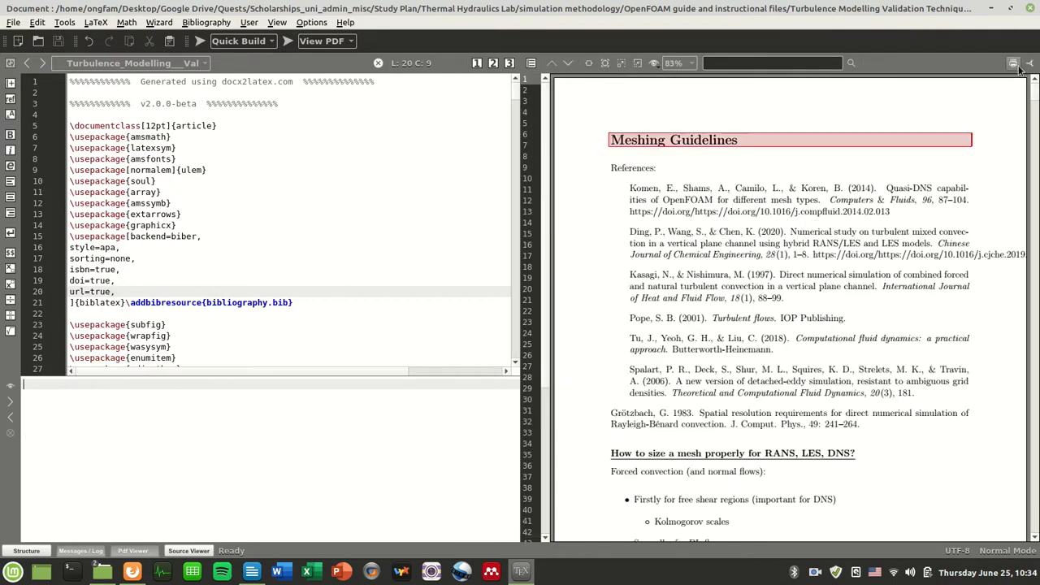
left_click_drag(1034, 90, 1030, 551)
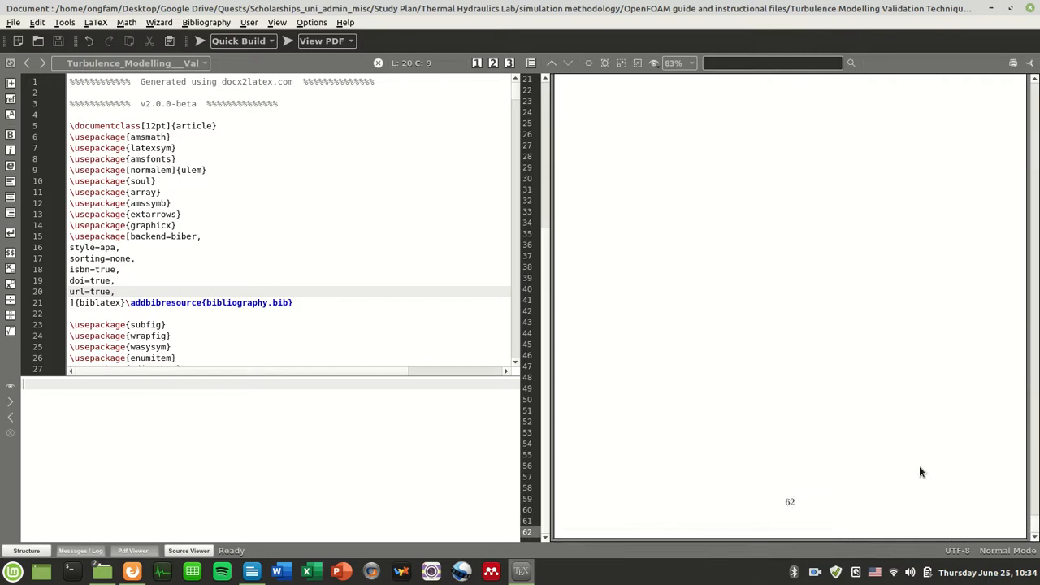
scroll(934, 480, "up", 5)
Rerun Biber and Quick Build the document, checking the reference entry's style at the end of the rebuilt PDF.
left_click(188, 287)
key("F8")
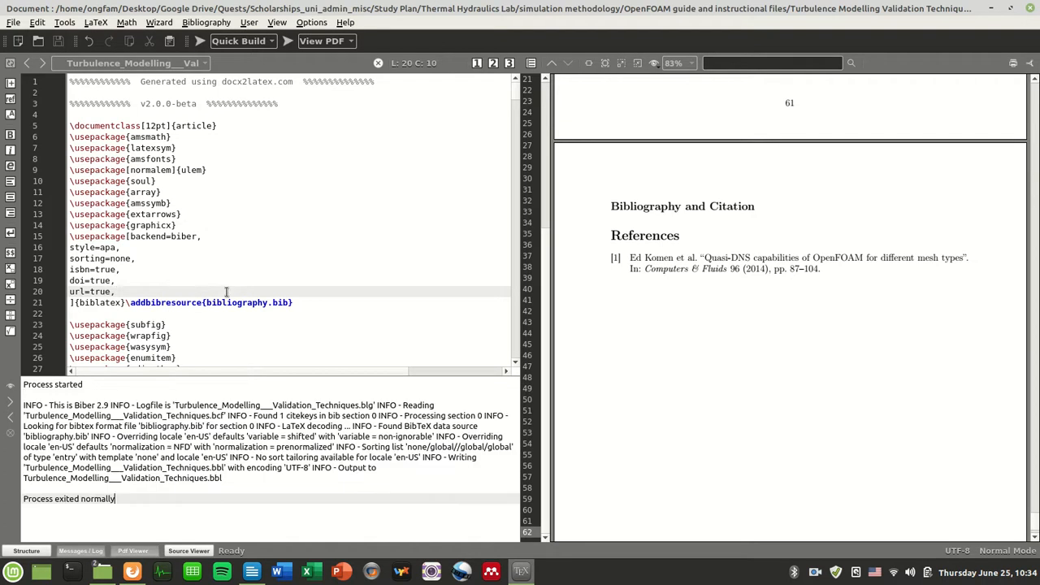
left_click(244, 41)
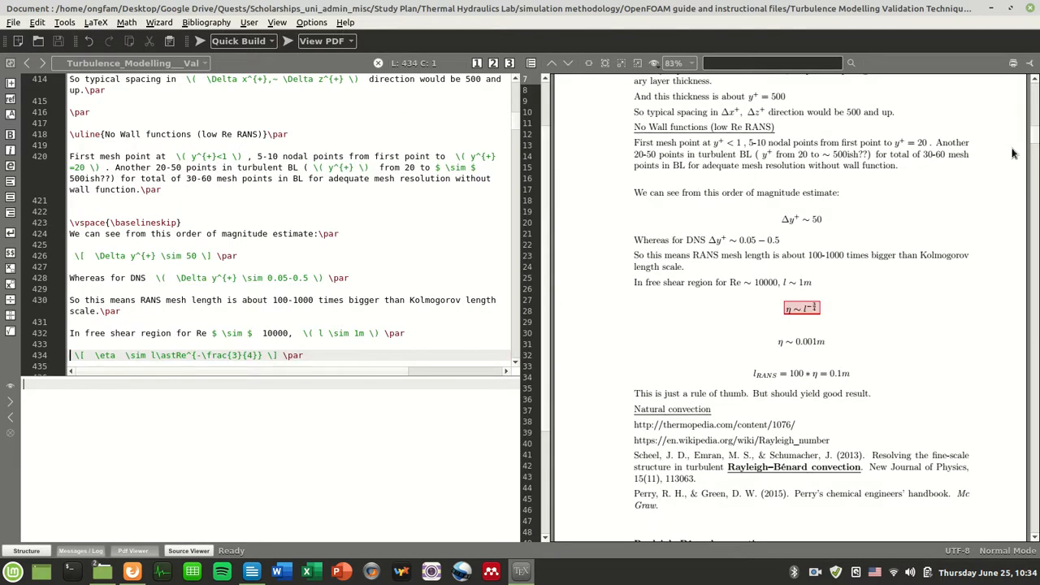
scroll(964, 210, "up", 5)
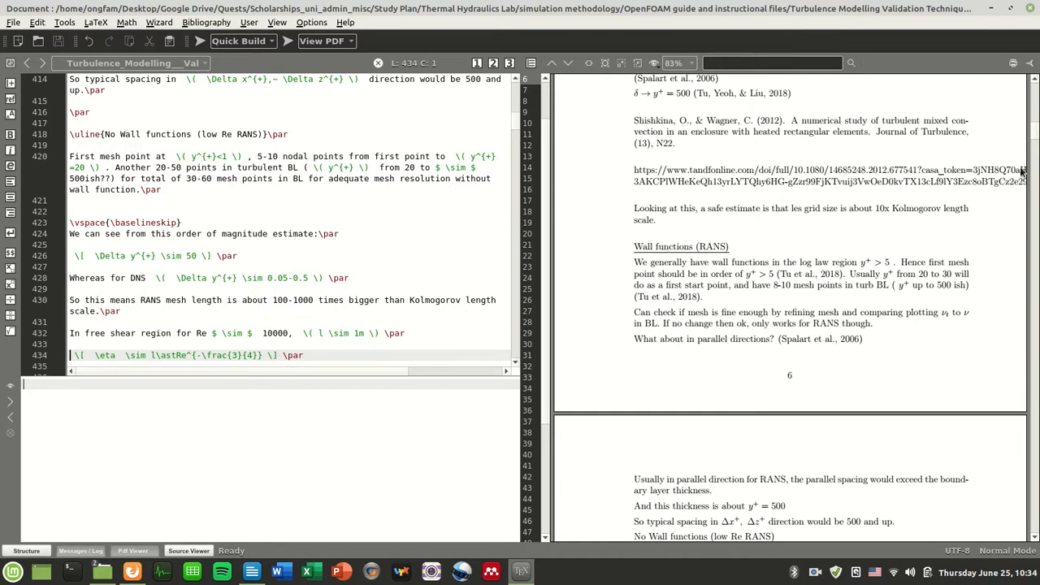
left_click_drag(1034, 143, 1025, 524)
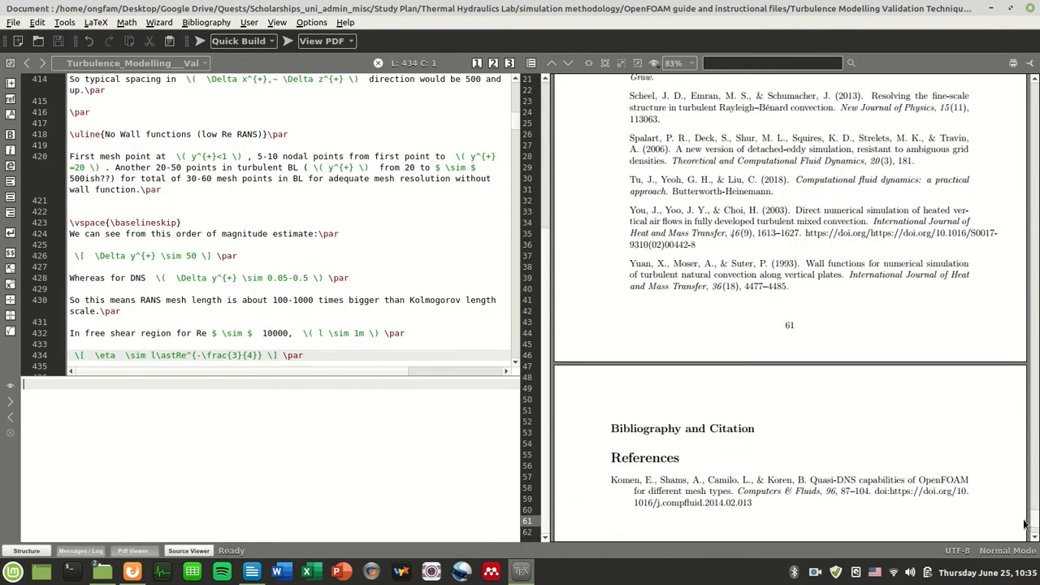
scroll(958, 499, "down", 2)
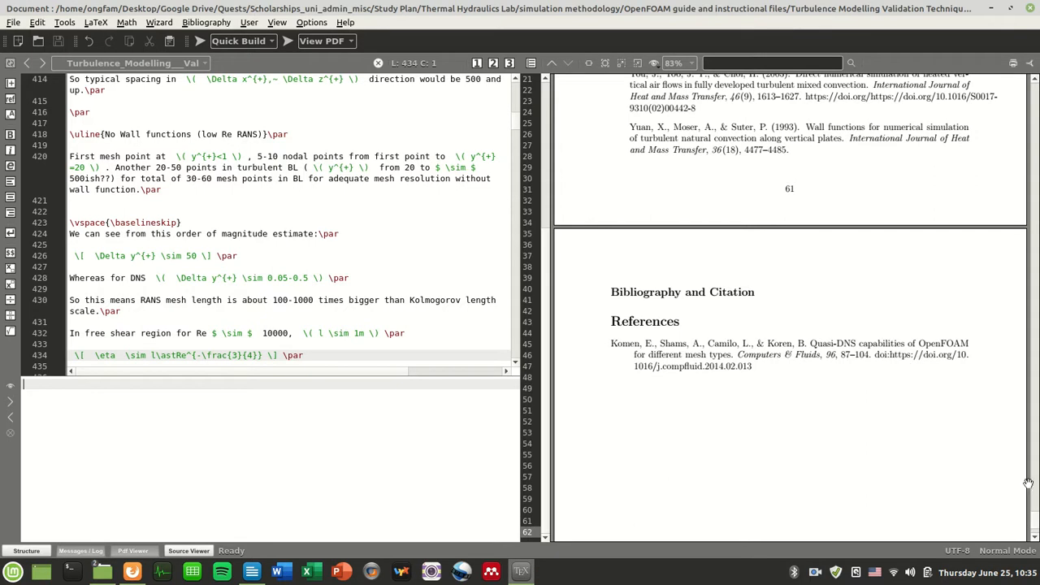
Search the source for the inserted citation key and view the matching rule-of-thumb line in the PDF.
left_click_drag(1034, 522, 1025, 376)
scroll(402, 341, "down", 2)
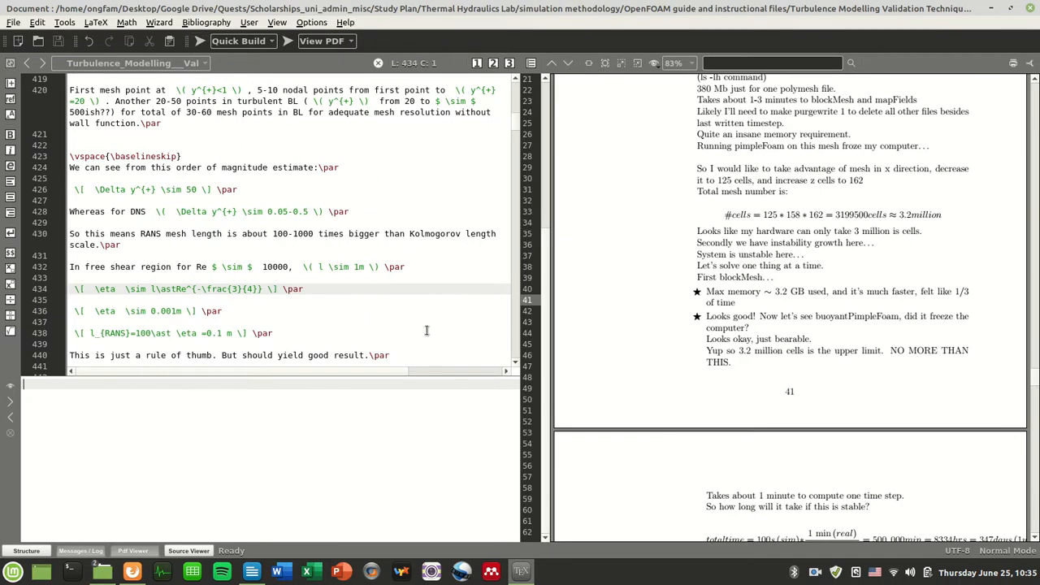
left_click(426, 330)
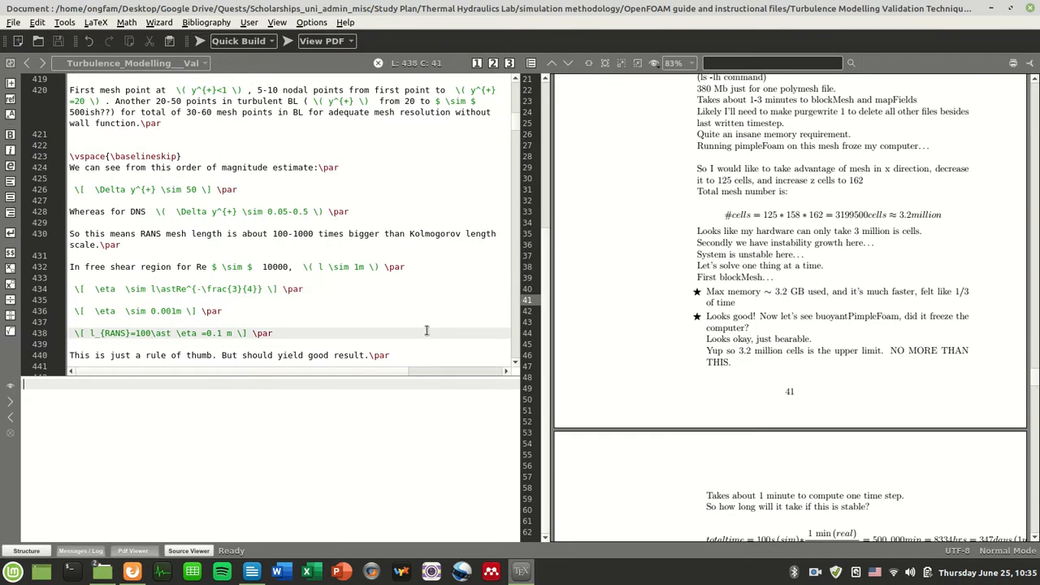
key("ctrl+f")
key("Return")
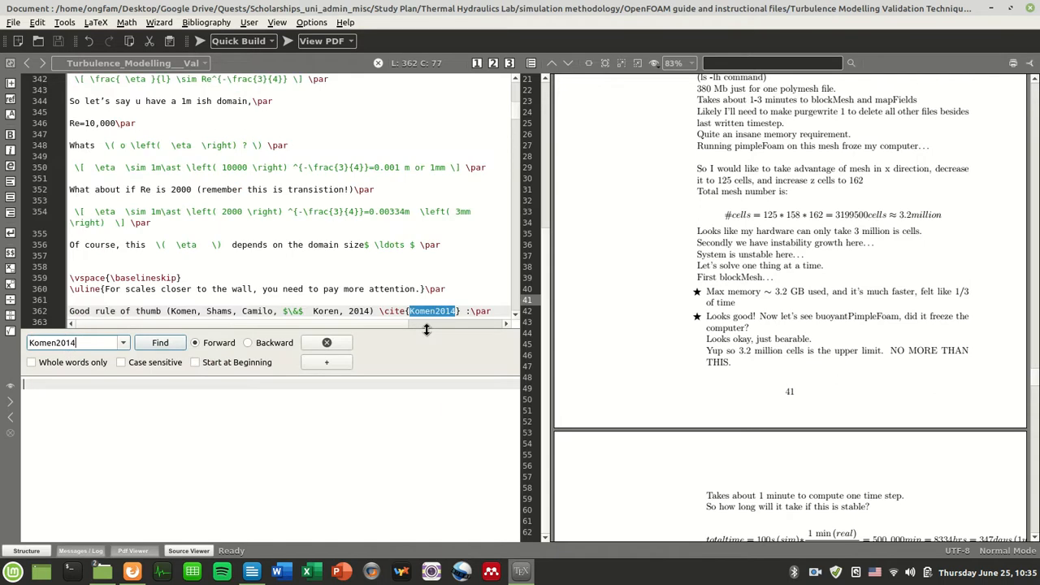
key("Escape")
left_click(430, 310)
left_click(287, 40)
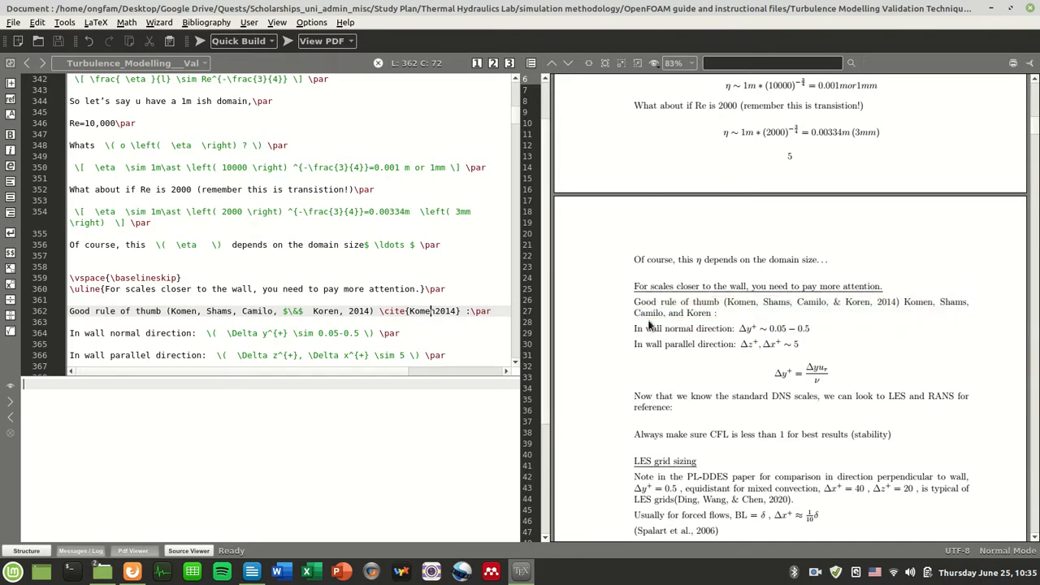
Enclose the \cite command in the rule-of-thumb line in parentheses, then Quick Build the document and hide the message log.
left_click(385, 313)
type("(")
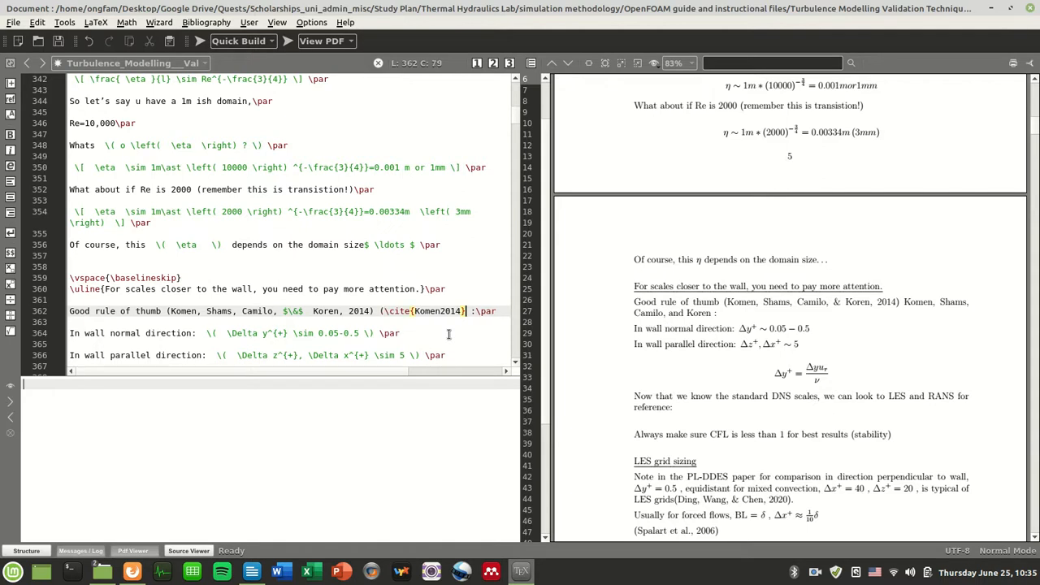
type(")")
left_click(195, 46)
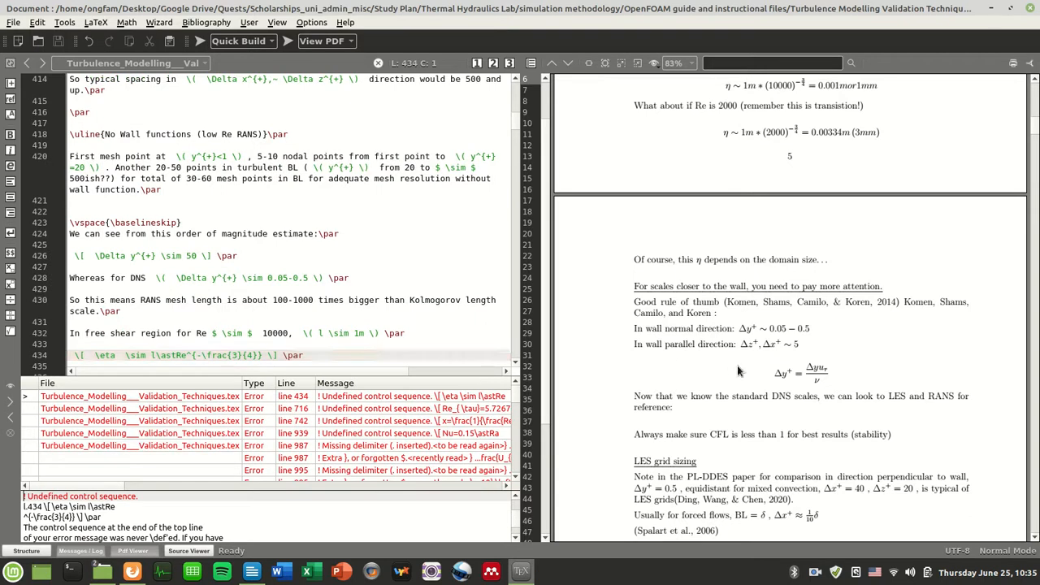
left_click(81, 551)
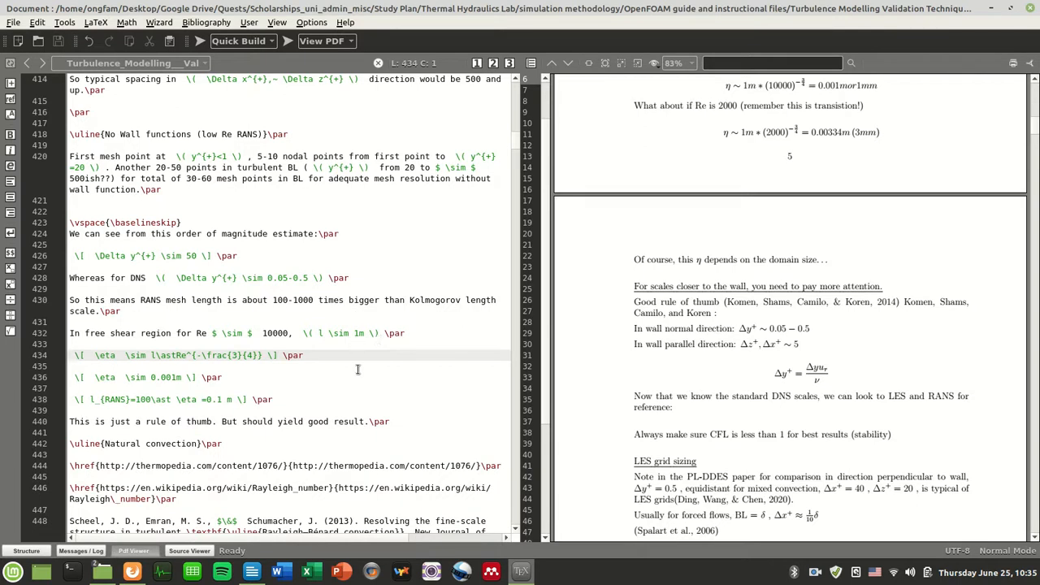
Return to the parenthesised \cite command in the rule-of-thumb line by searching for its citation key, and close the search bar.
key("ctrl+f")
type("find")
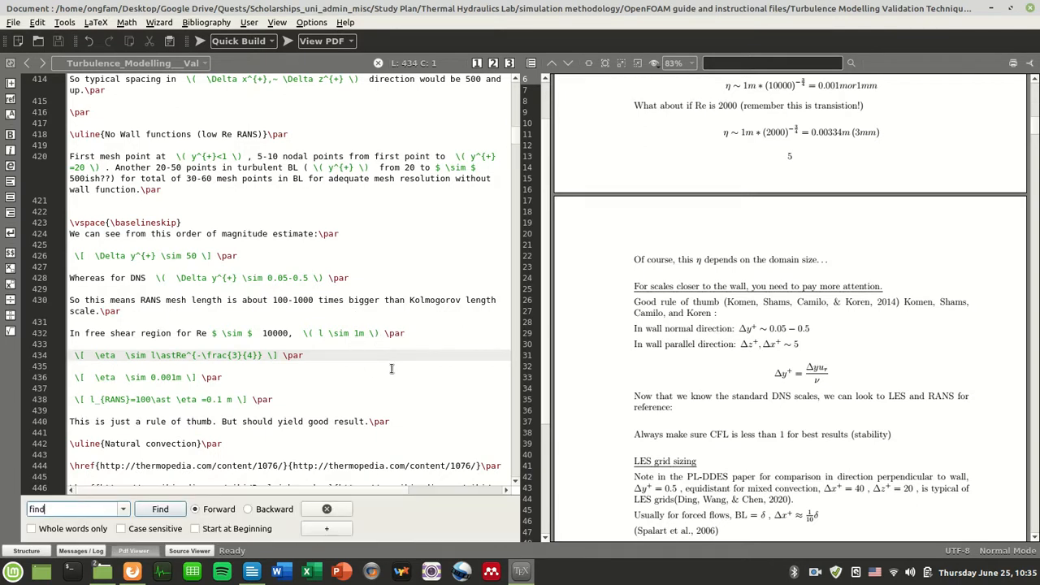
key("Return")
key("ctrl+a")
type("komen201")
key("Return")
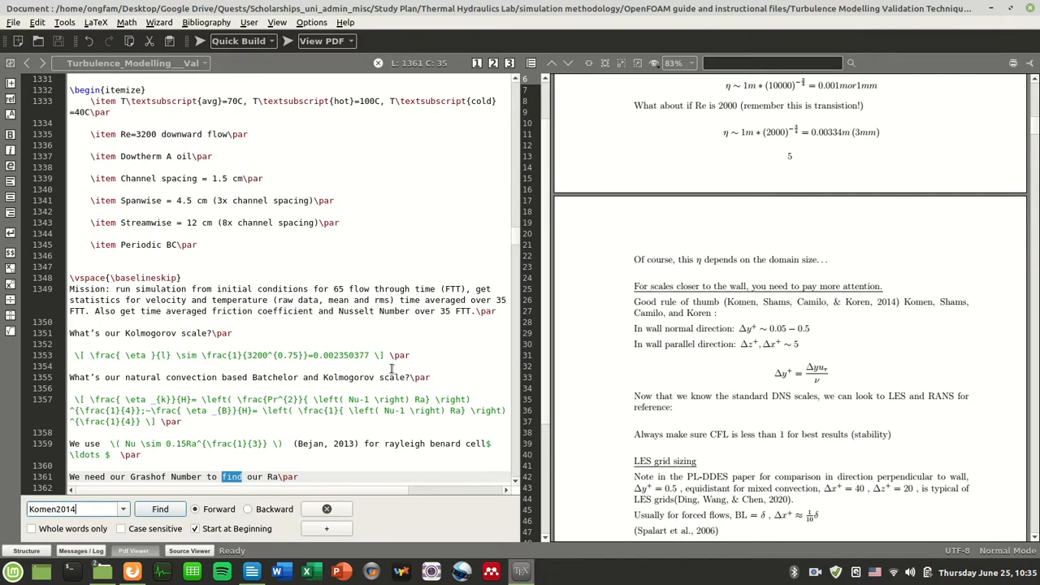
left_click(184, 506)
left_click(326, 509)
left_click(469, 439)
left_click(477, 477)
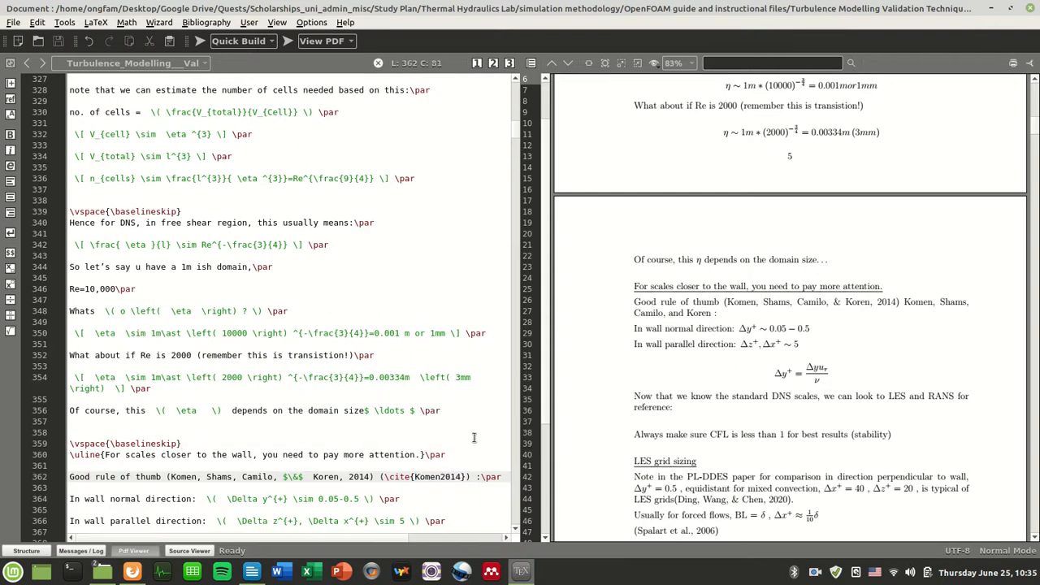
View the rebuilt PDF at the rule-of-thumb line to check the parenthesised citation beside the plain-text one.
left_click(272, 41)
left_click(281, 42)
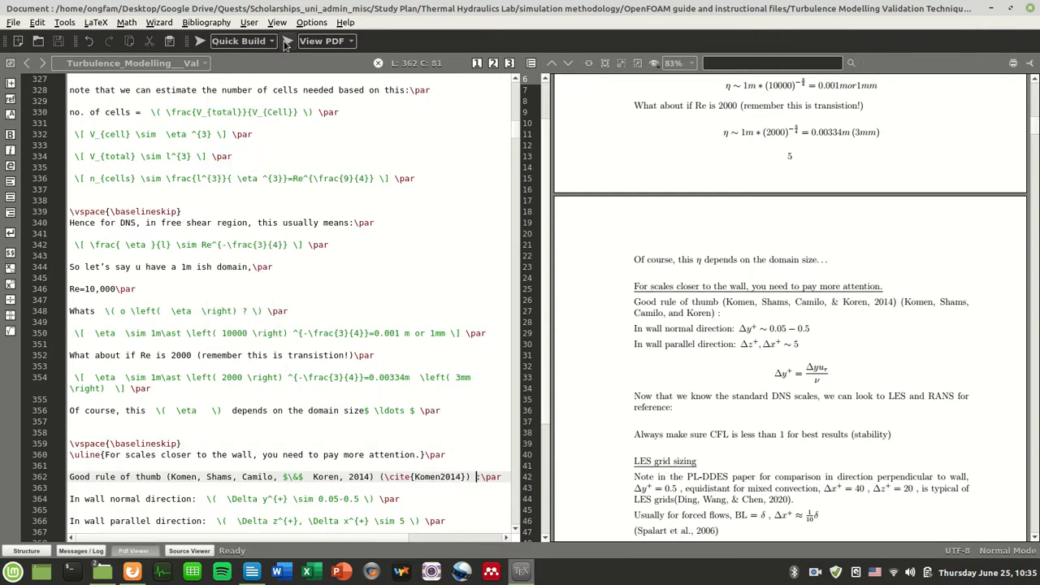
scroll(858, 314, "down", 3)
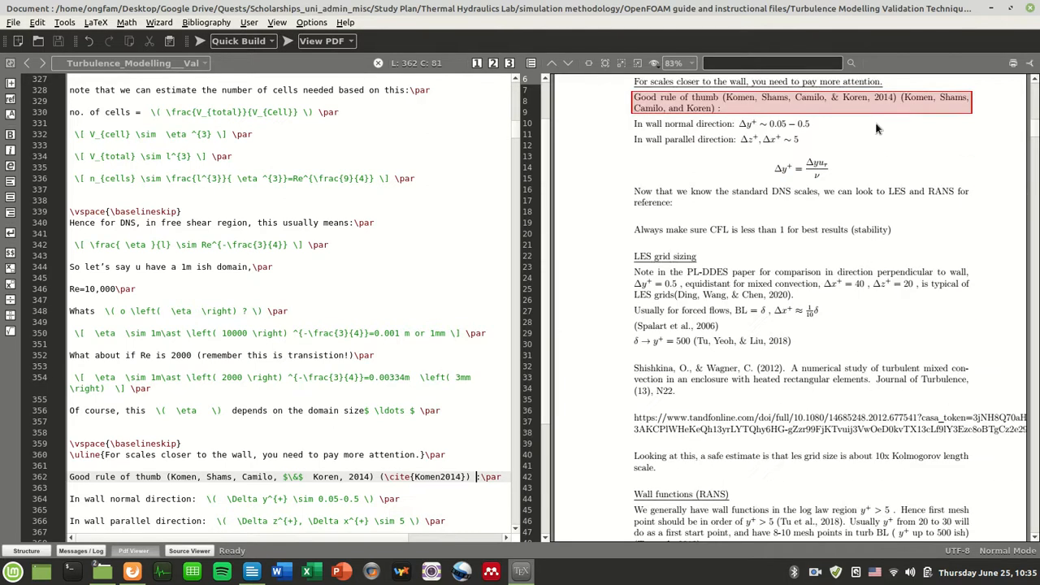
scroll(376, 360, "down", 1)
scroll(375, 361, "down", 1)
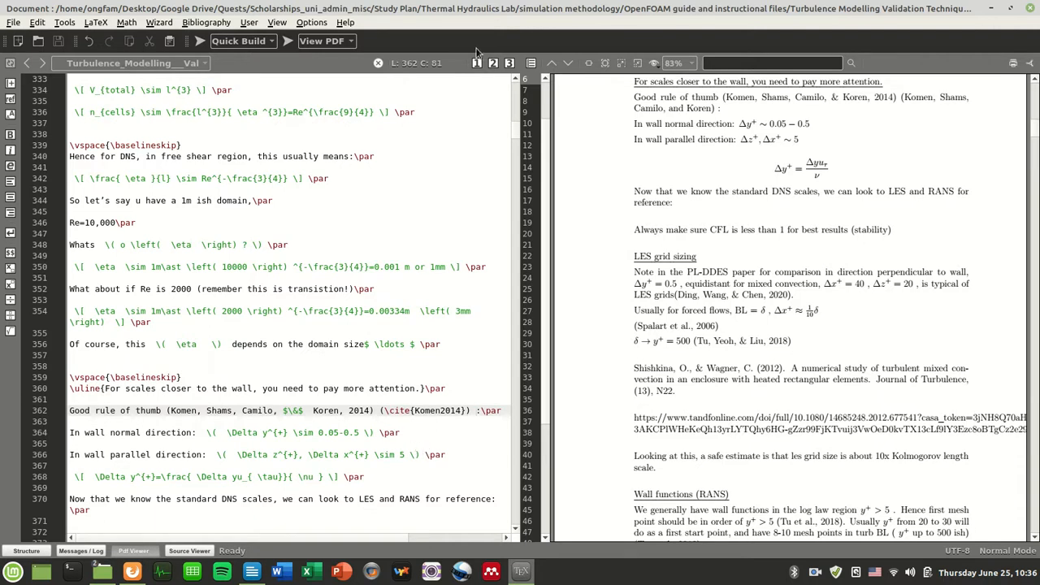
Check the biblatex style option in the preamble and look through the plain-text reference list in the document's opening section.
left_click_drag(514, 135, 514, 89)
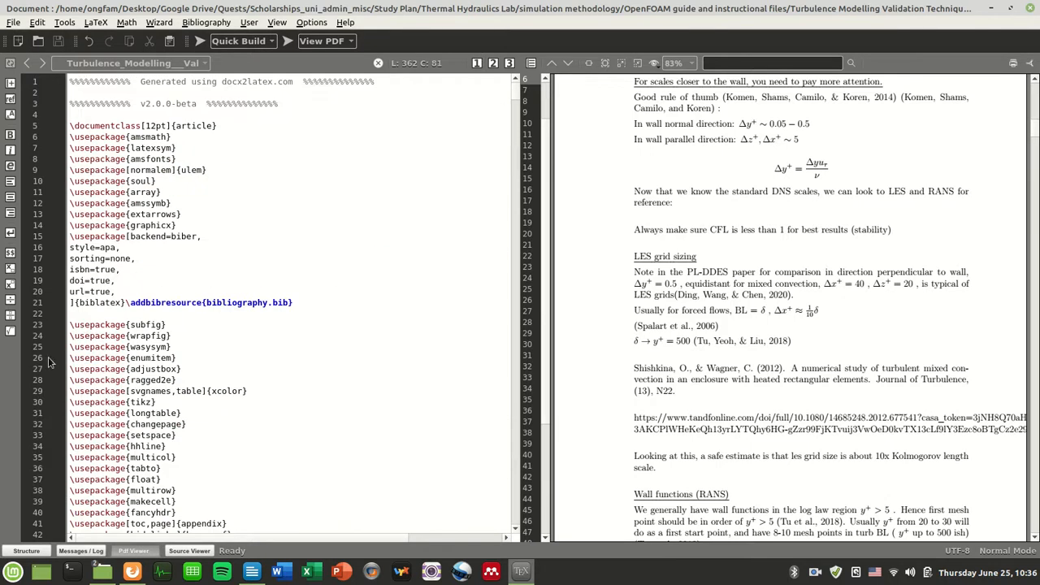
left_click_drag(95, 247, 118, 247)
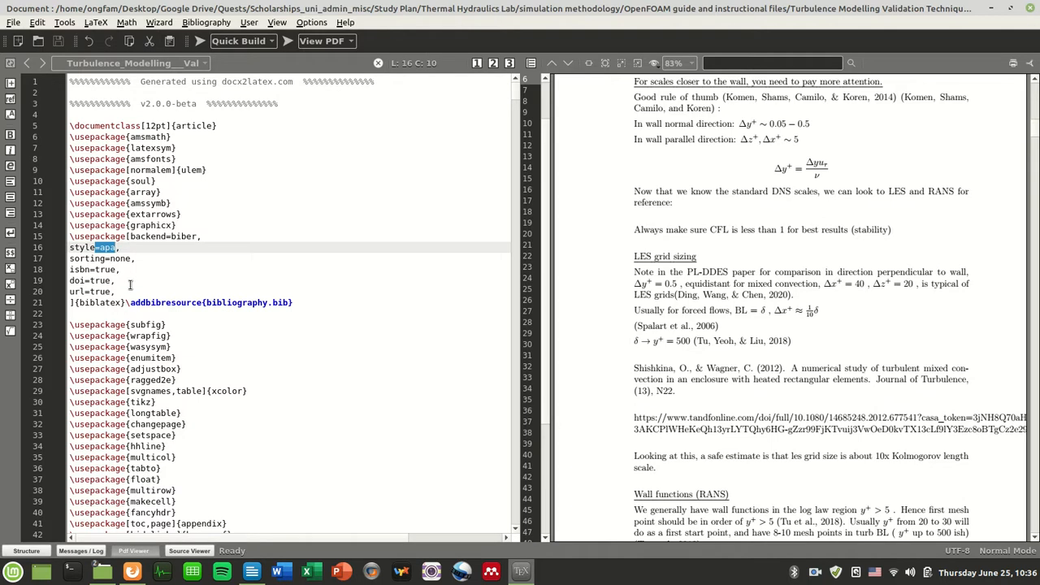
left_click(117, 248)
scroll(306, 284, "down", 2)
scroll(305, 285, "down", 20)
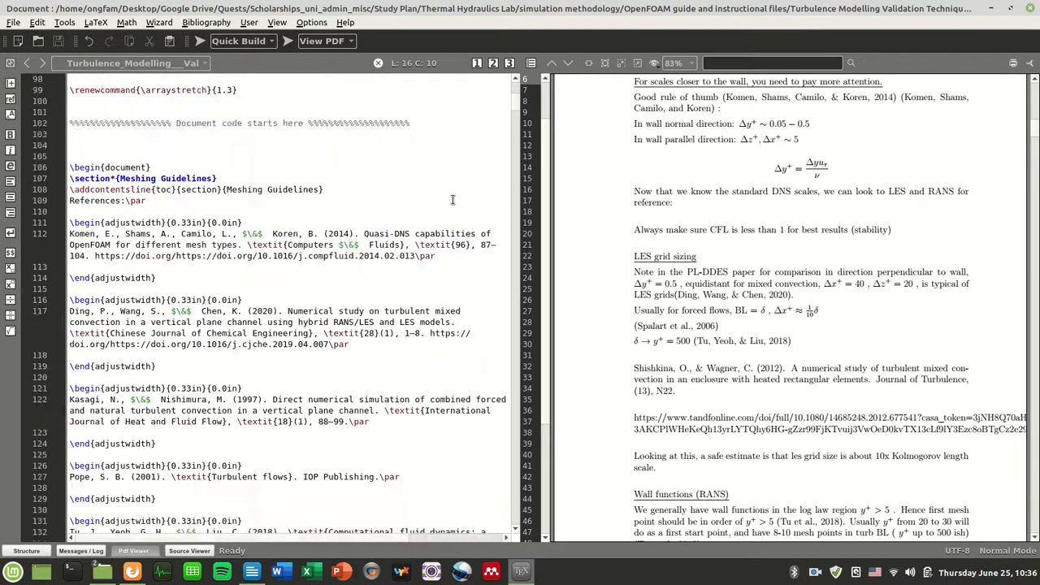
scroll(453, 199, "down", 7)
left_click(357, 193)
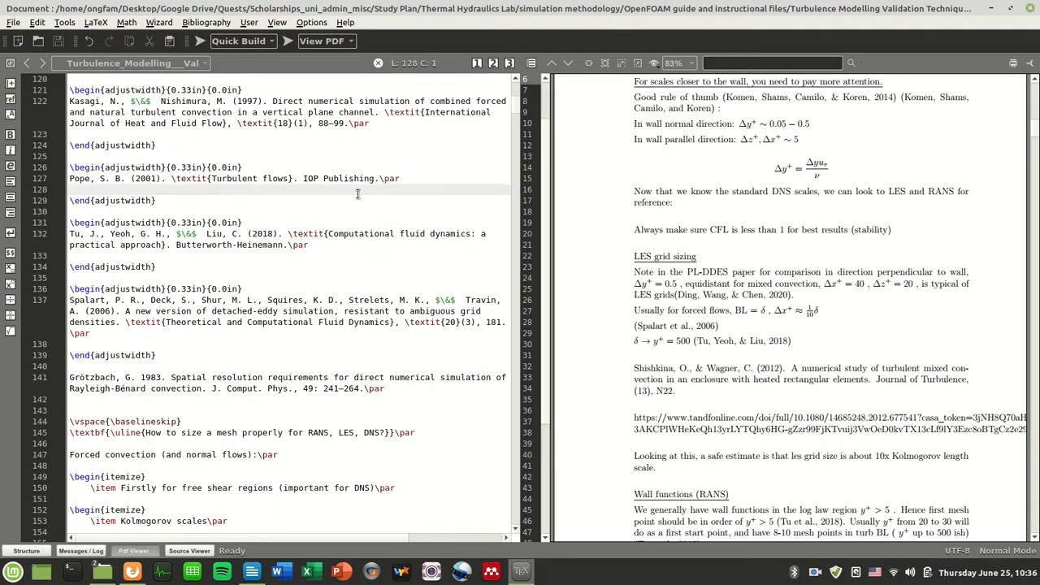
Delete the plain-text citation from the rule-of-thumb line, keeping only the parenthesised \cite command, and Quick Build the document.
key("ctrl+f")
type("komen")
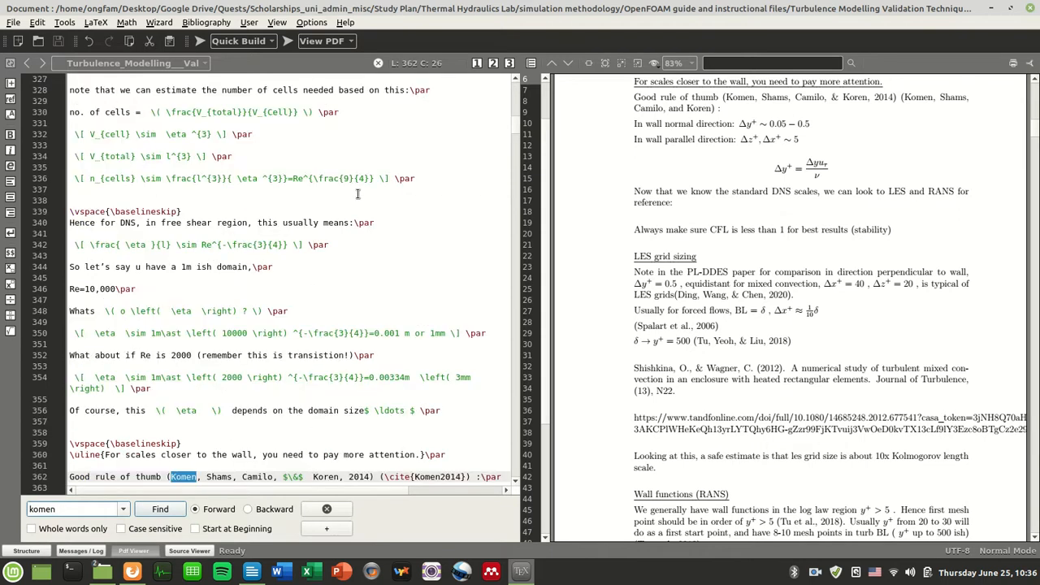
scroll(365, 382, "down", 2)
key("Escape")
left_click_drag(372, 410, 167, 410)
key("BackSpace")
key("BackSpace")
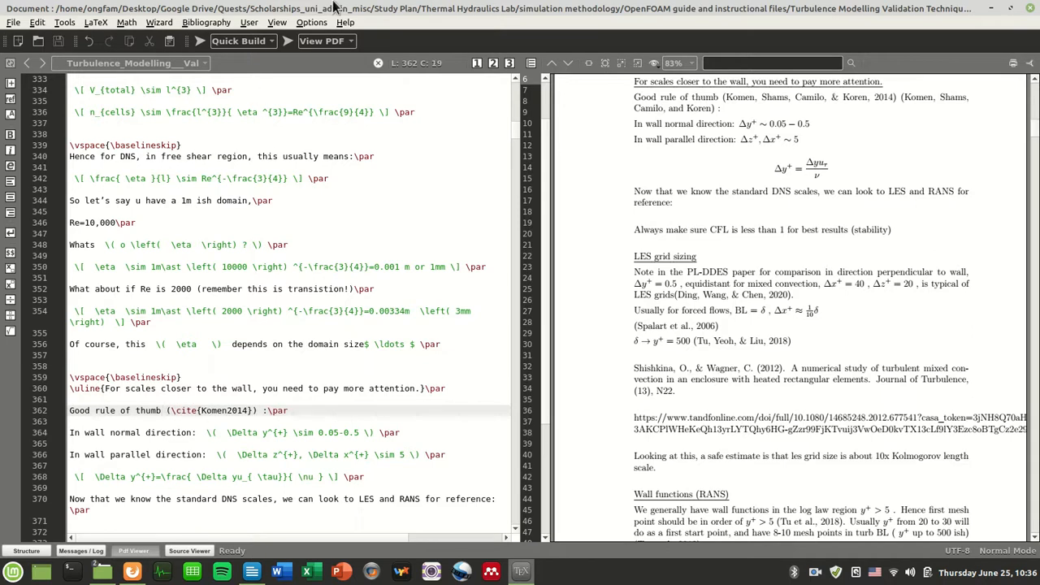
left_click(200, 41)
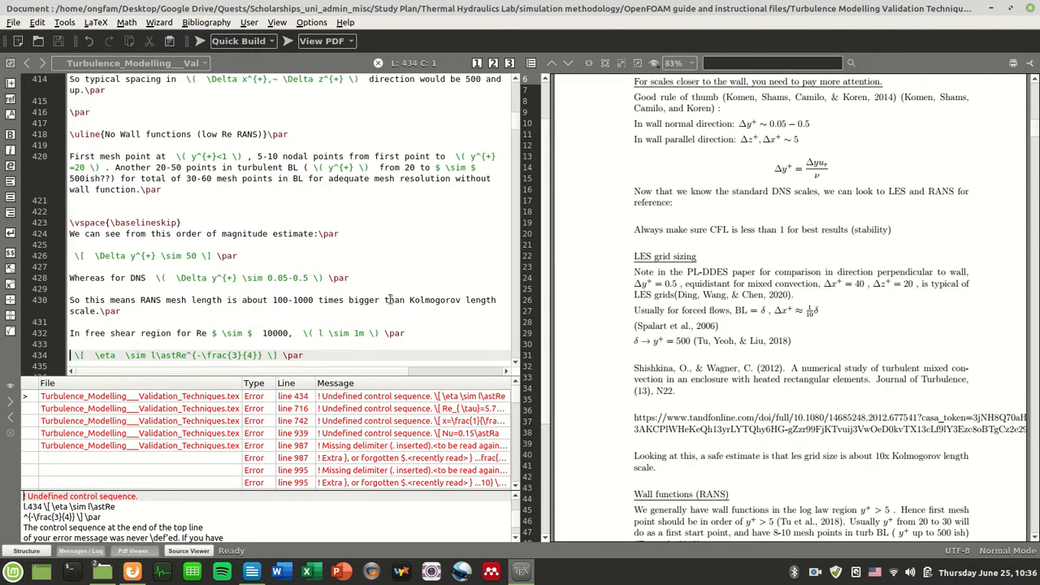
Return to the rule-of-thumb line by searching for its citation key and view the matching line in the PDF.
scroll(395, 300, "down", 3)
scroll(401, 305, "down", 6)
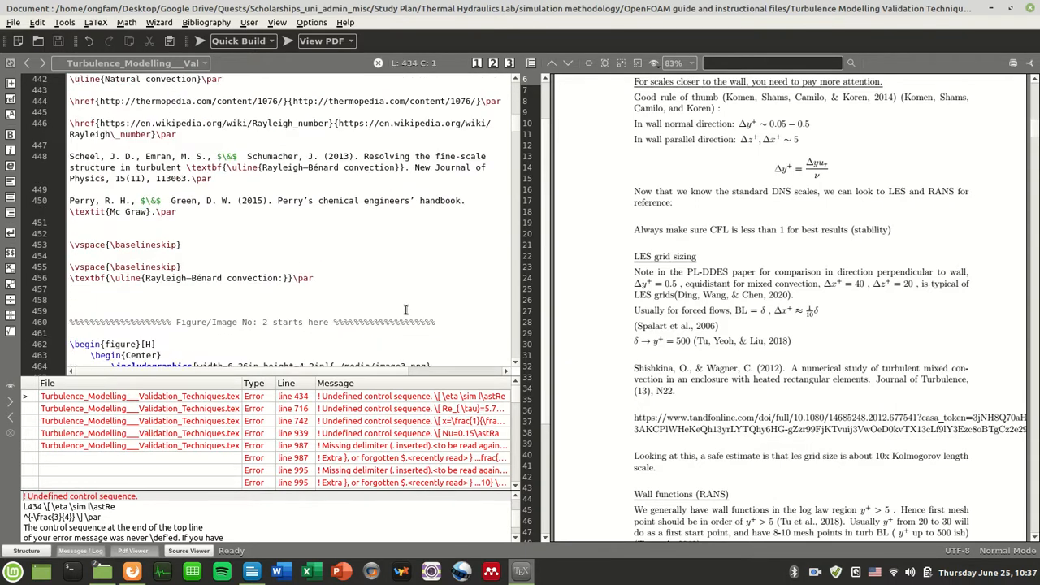
key("ctrl+f")
type("Komen2014")
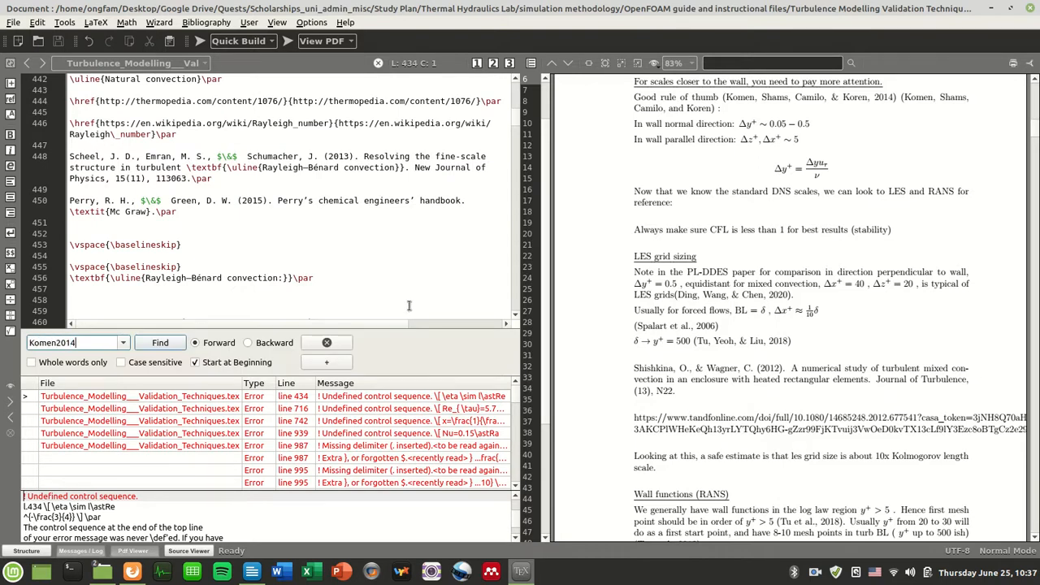
left_click(177, 344)
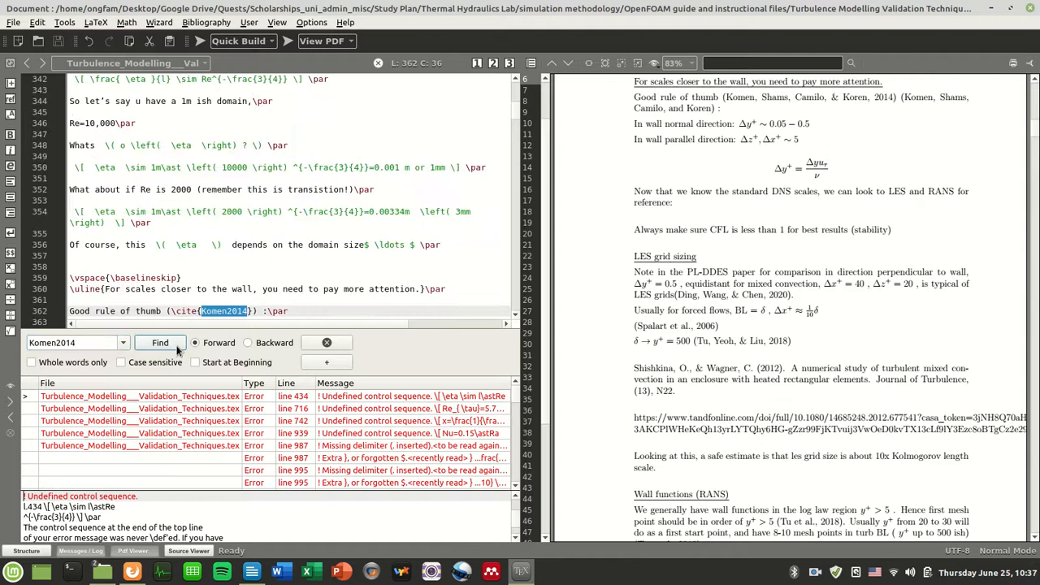
left_click(307, 310)
key("Escape")
left_click(288, 41)
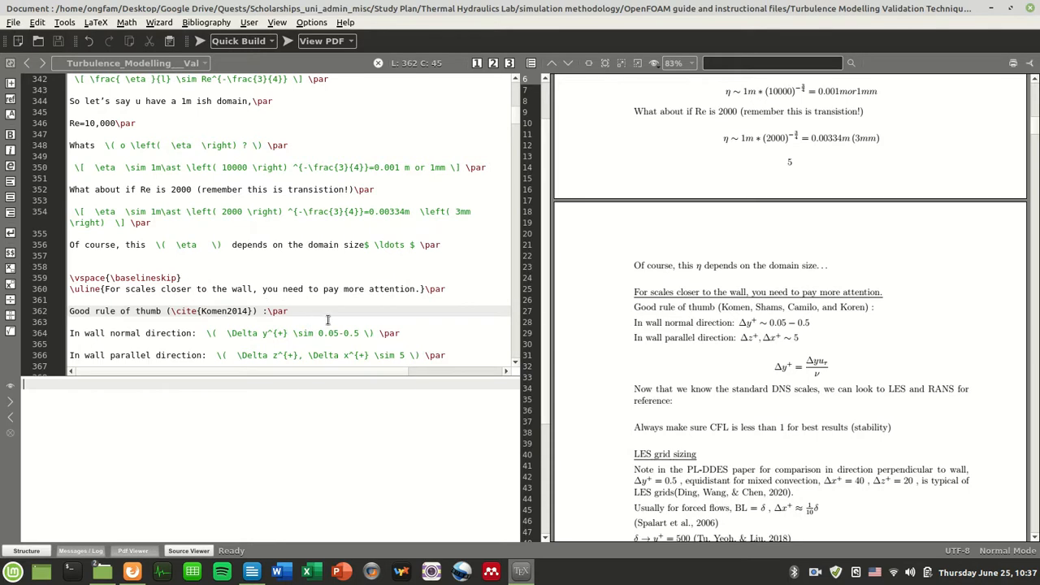
Search the source for the first two author surnames of the plain-text citation in the LES grid sizing section.
scroll(328, 325, "down", 5)
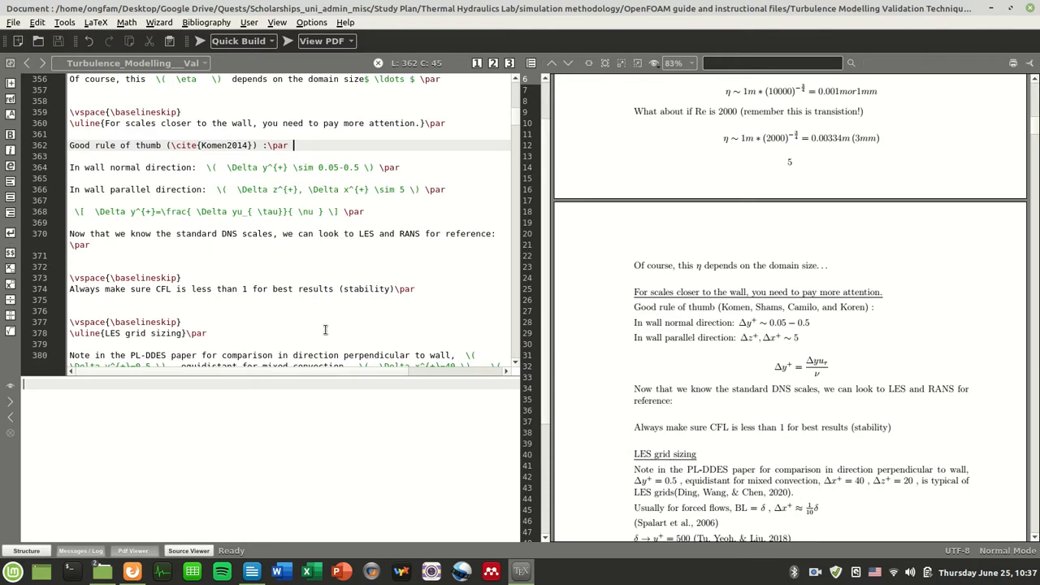
scroll(804, 333, "down", 5)
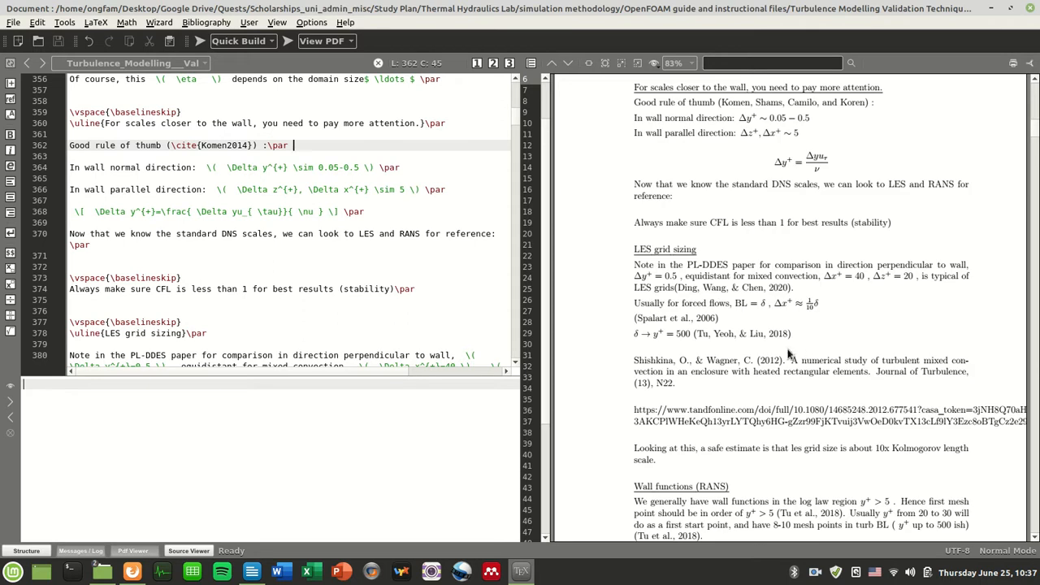
scroll(485, 296, "down", 2)
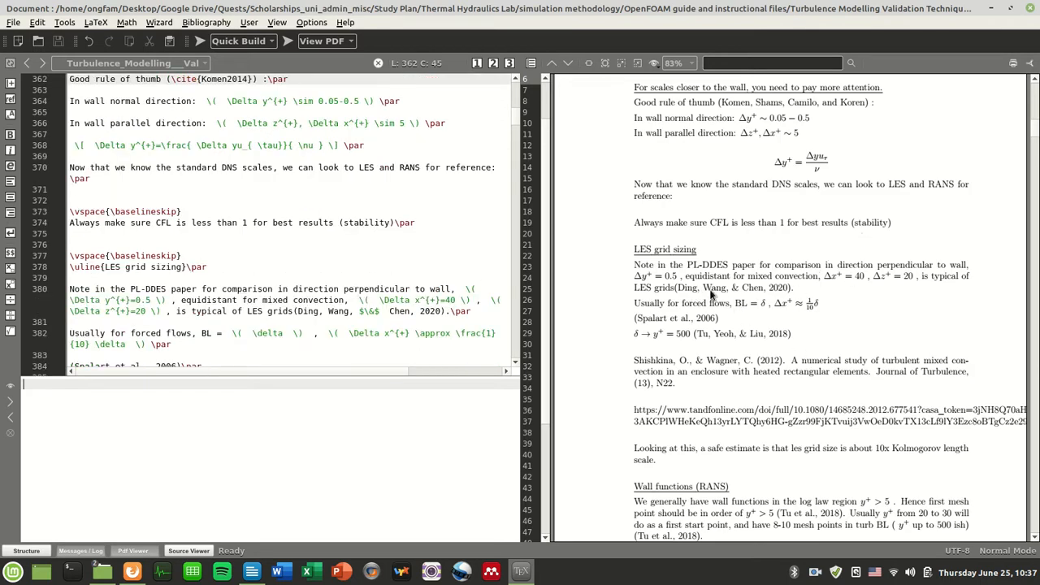
left_click(334, 266)
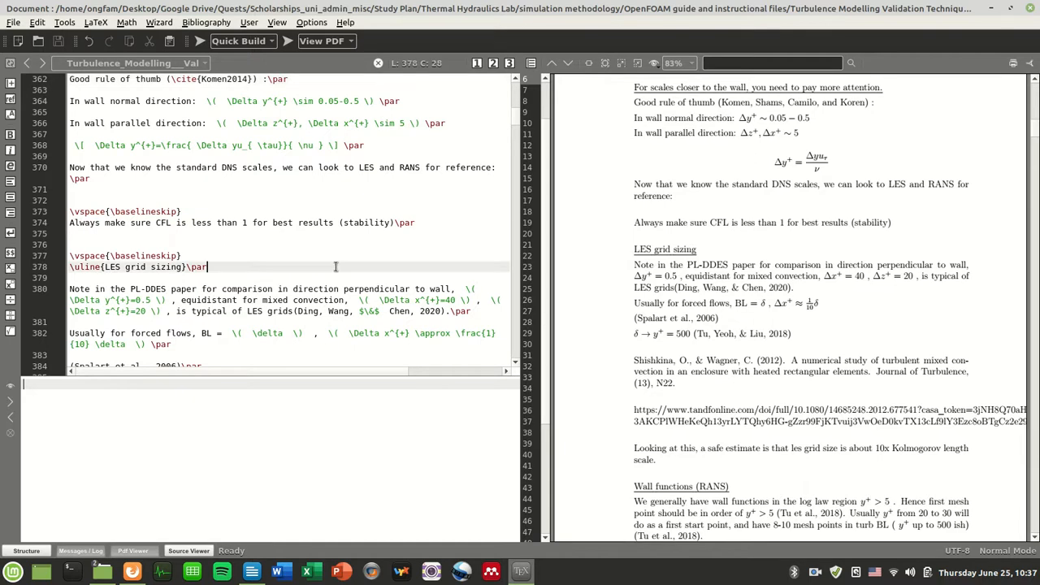
key("ctrl+f")
type("Ding, Wang and")
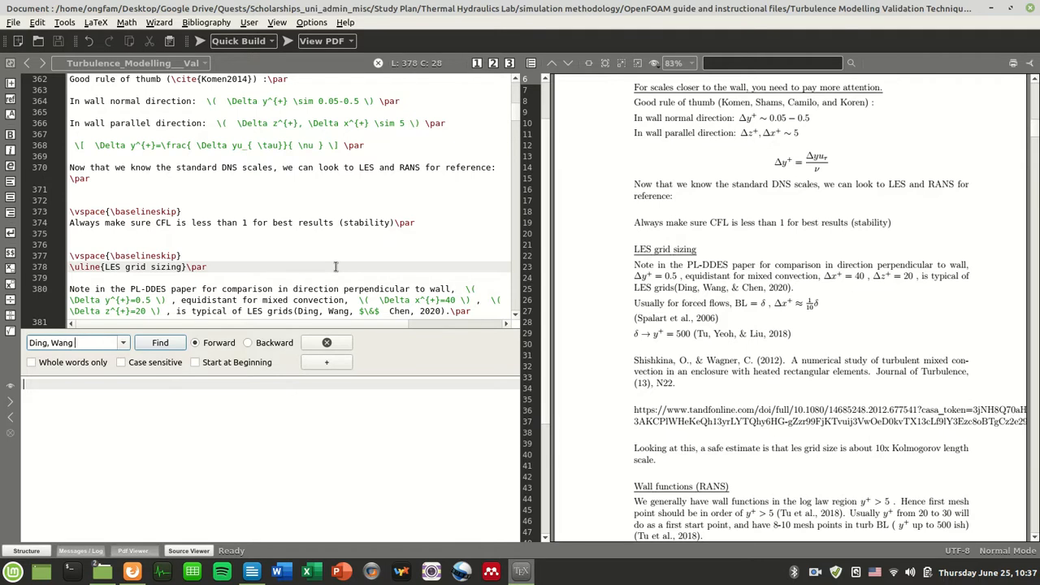
key("BackSpace")
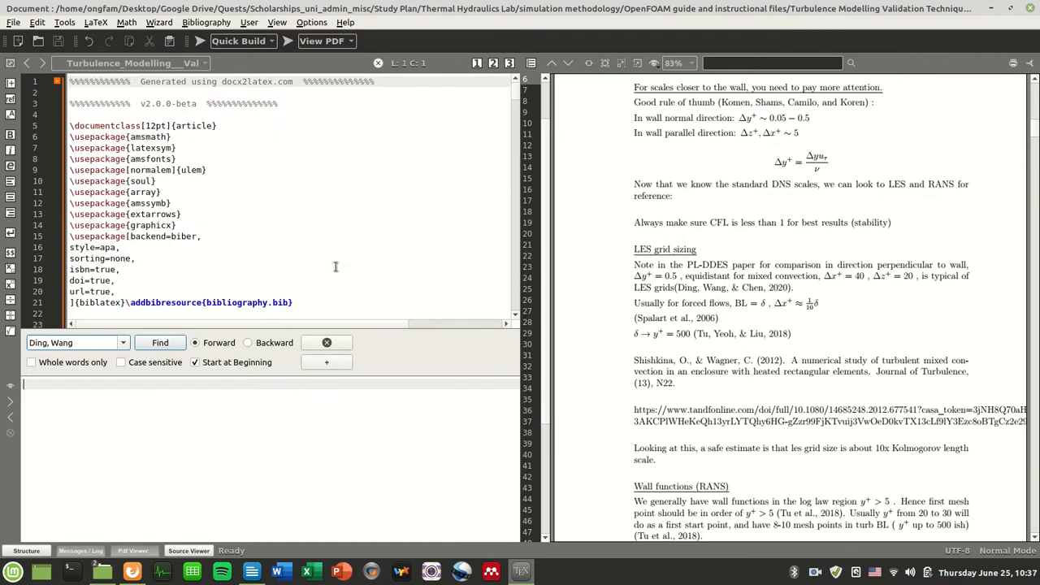
left_click(153, 344)
Shorten the search to the first author's surname and go through the matches in the source.
left_click_drag(100, 344, 2, 353)
type("ding")
key("Return")
key("Return")
key("Return")
key("Return")
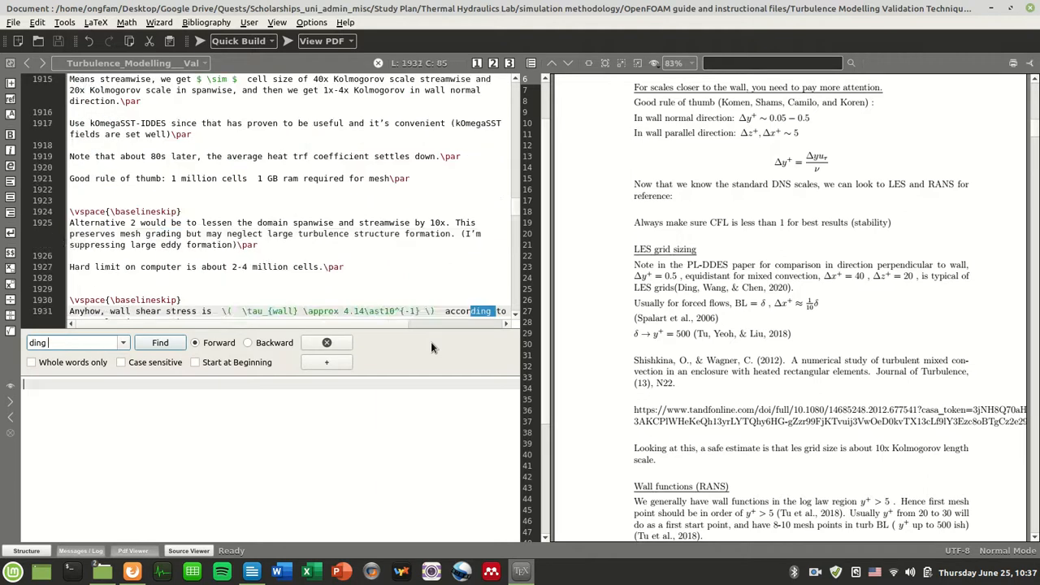
key("Return")
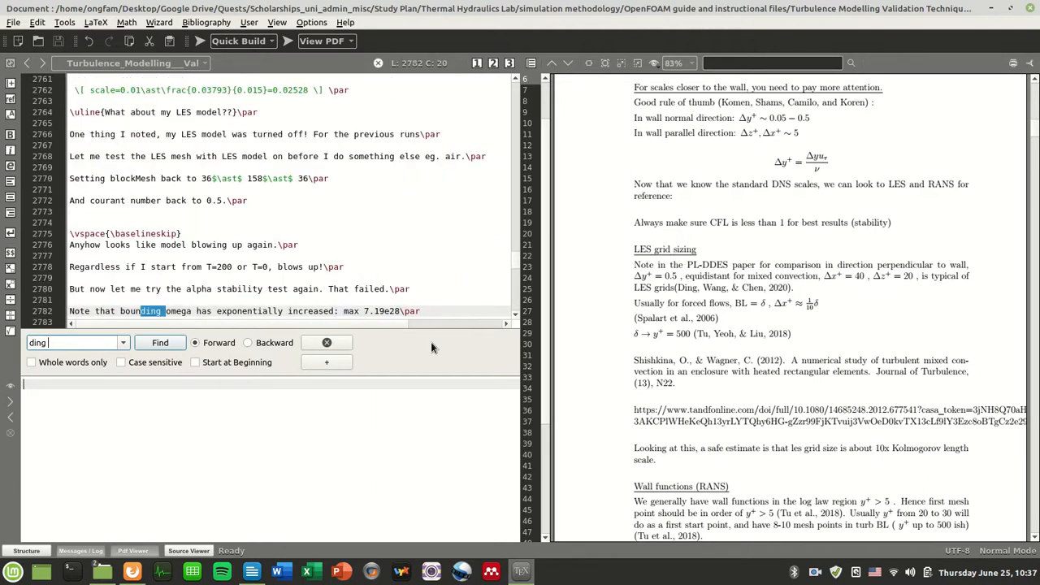
key("Return")
key("Return")
key("Return")
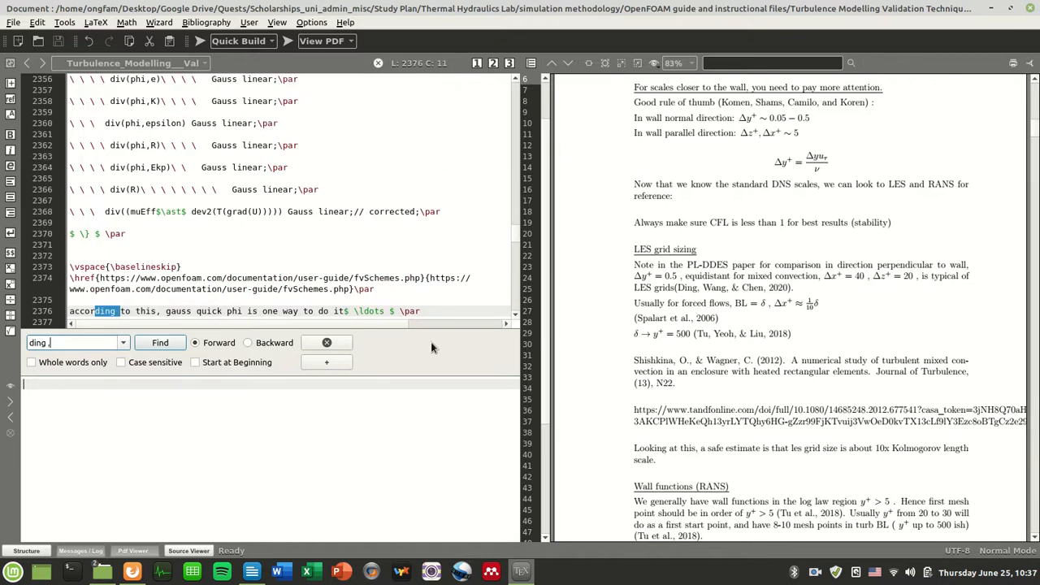
Narrow the search to the surname followed by a comma and go to the 2020 plain-text citation under LES grid sizing.
type(",")
key("BackSpace")
key("Return")
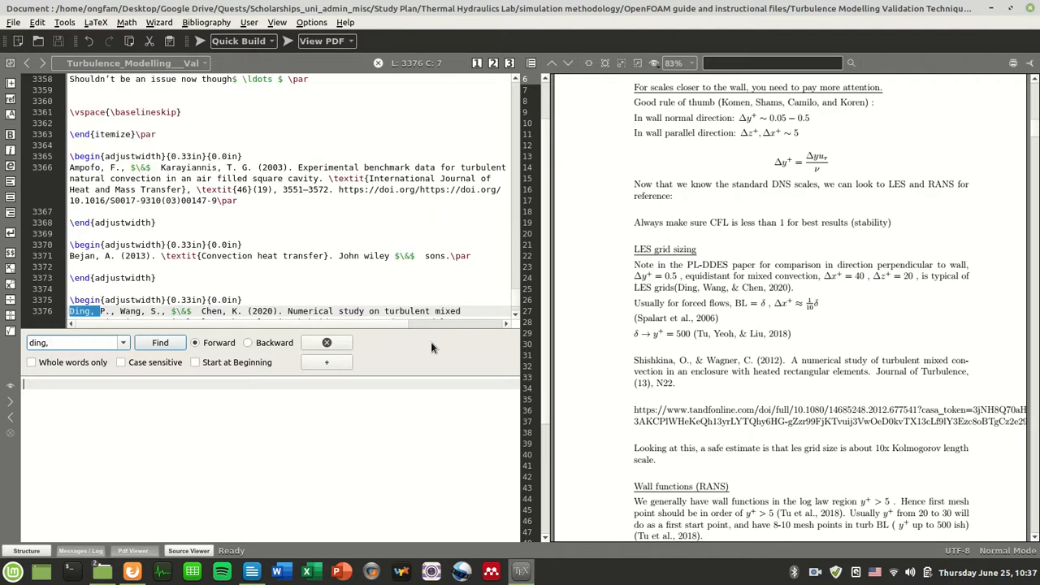
key("Return")
key("Return")
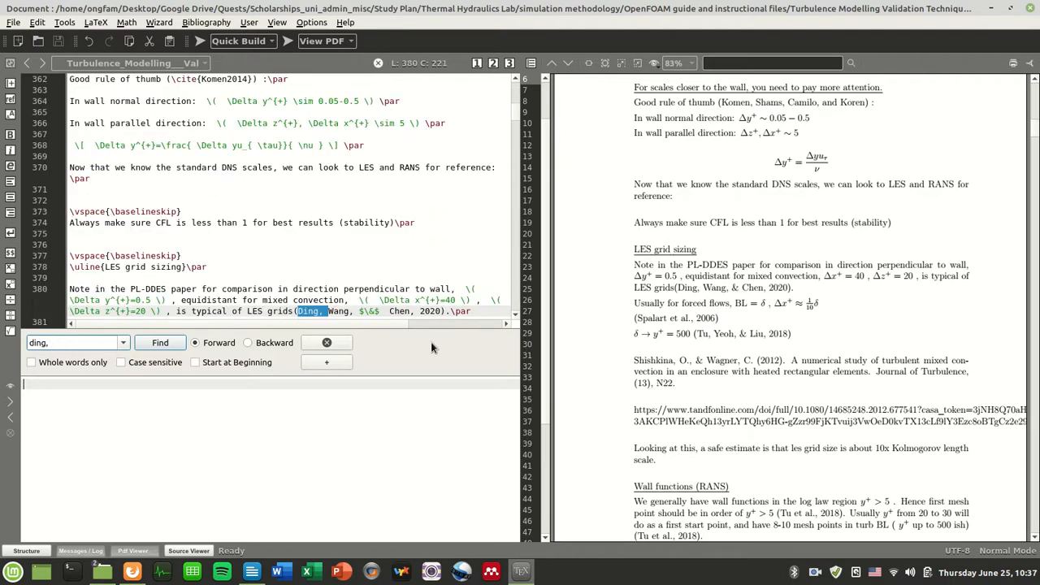
Insert a parenthesised \cite command with the matching 2020 key after the LES grid sizing citation, then save and Quick Build the document.
scroll(380, 252, "down", 2)
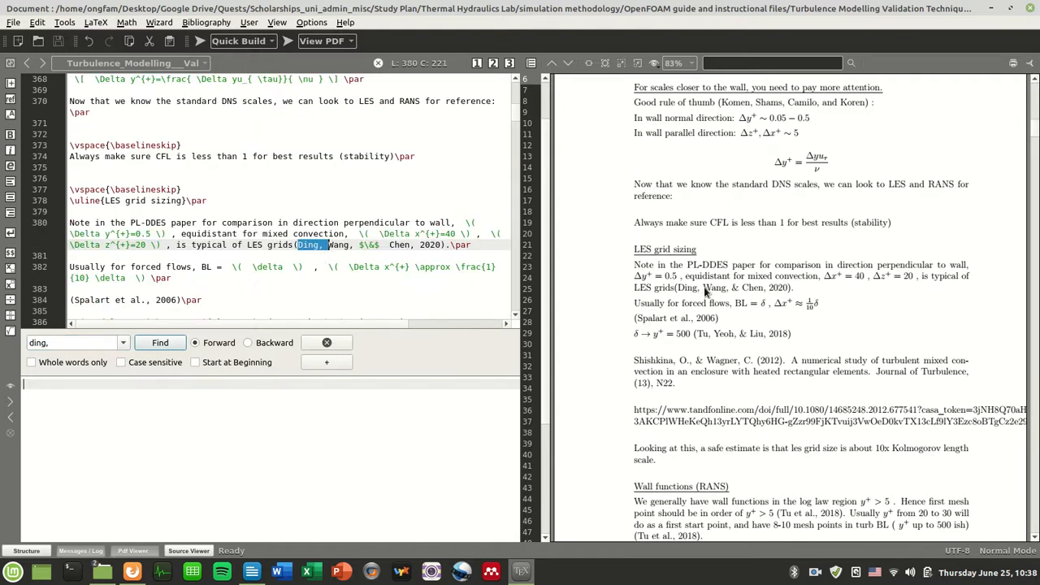
left_click(445, 245)
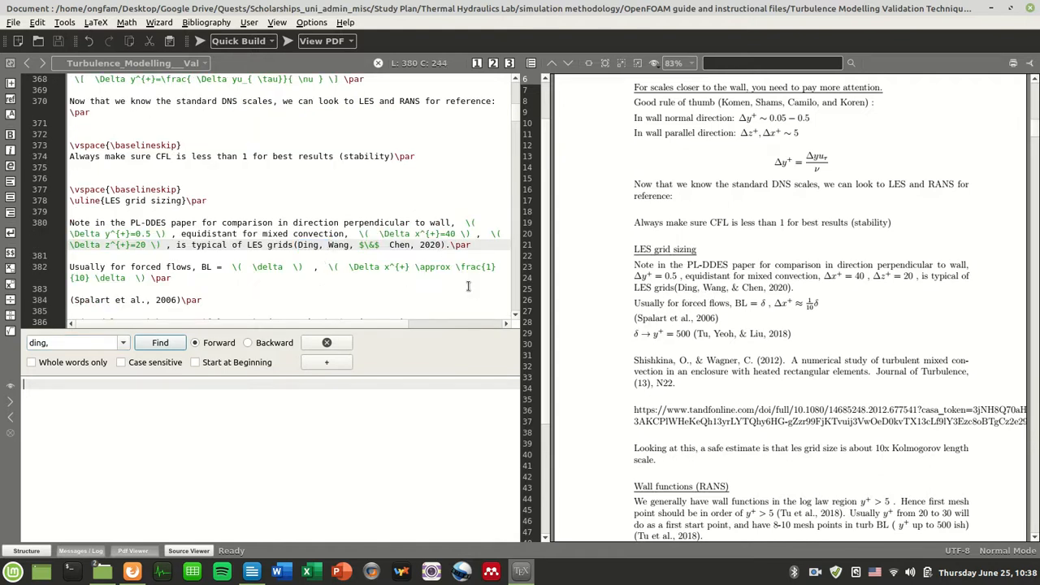
type("()\\cite{Din")
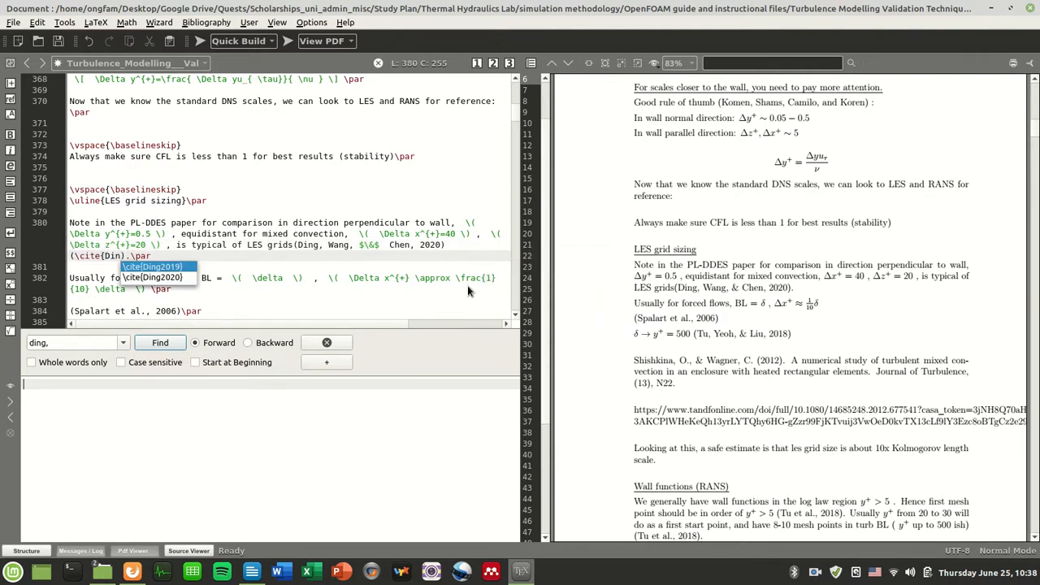
key("Down")
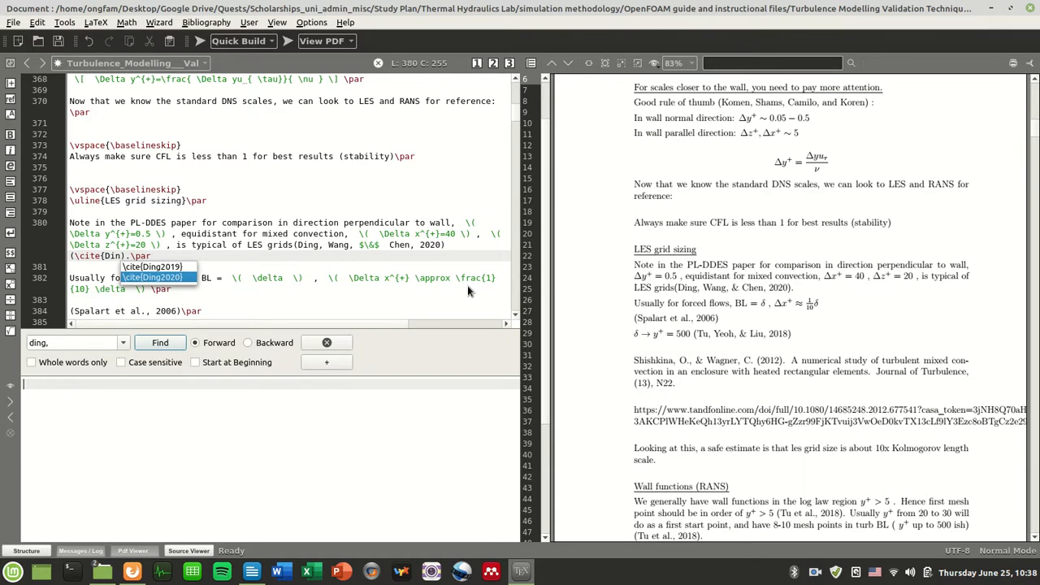
key("Return")
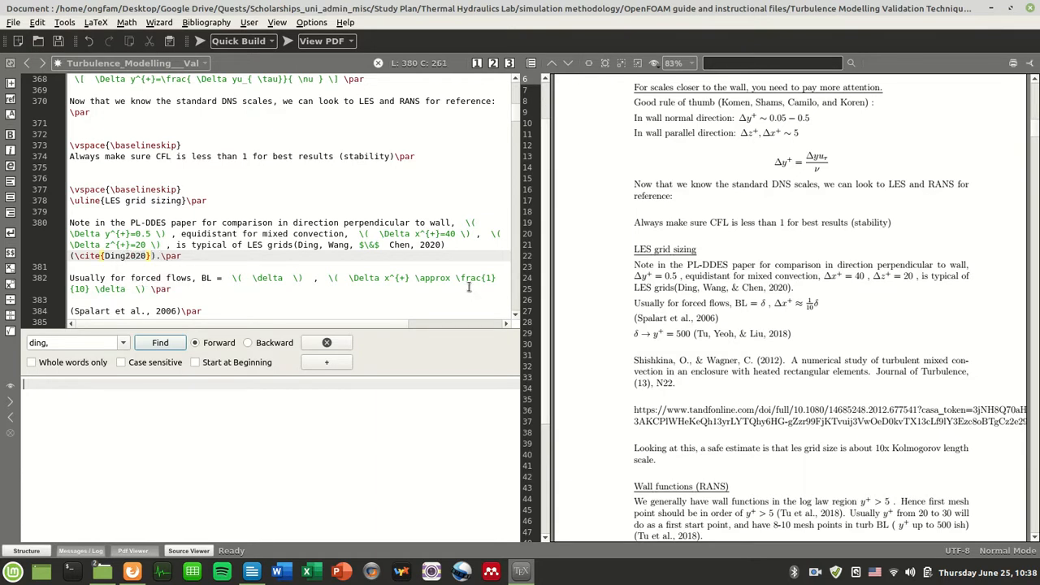
key("ctrl+s")
left_click(200, 41)
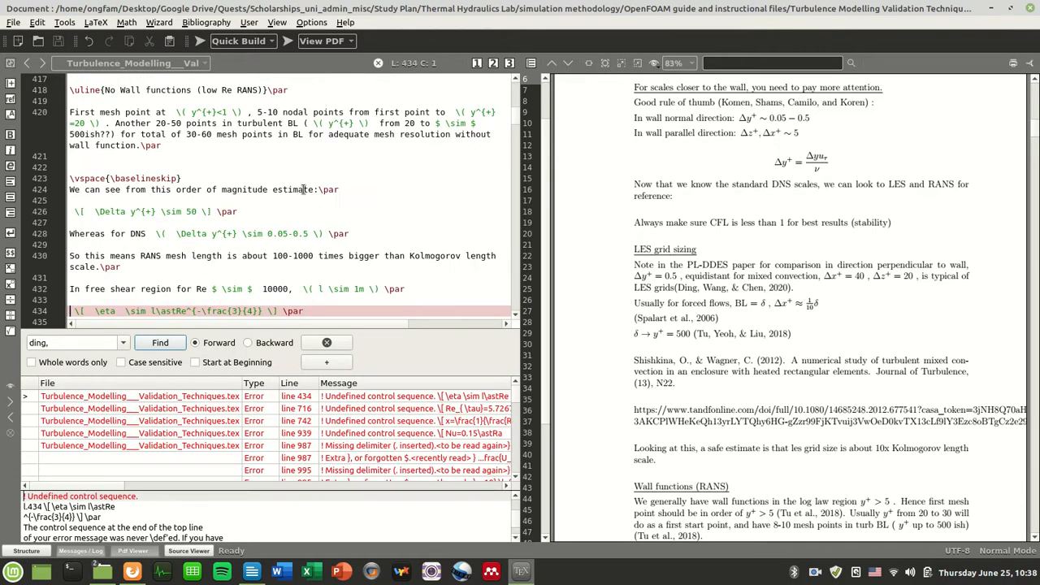
Find the new \cite command under LES grid sizing by searching for it, and view the matching line in the PDF.
key("ctrl+f")
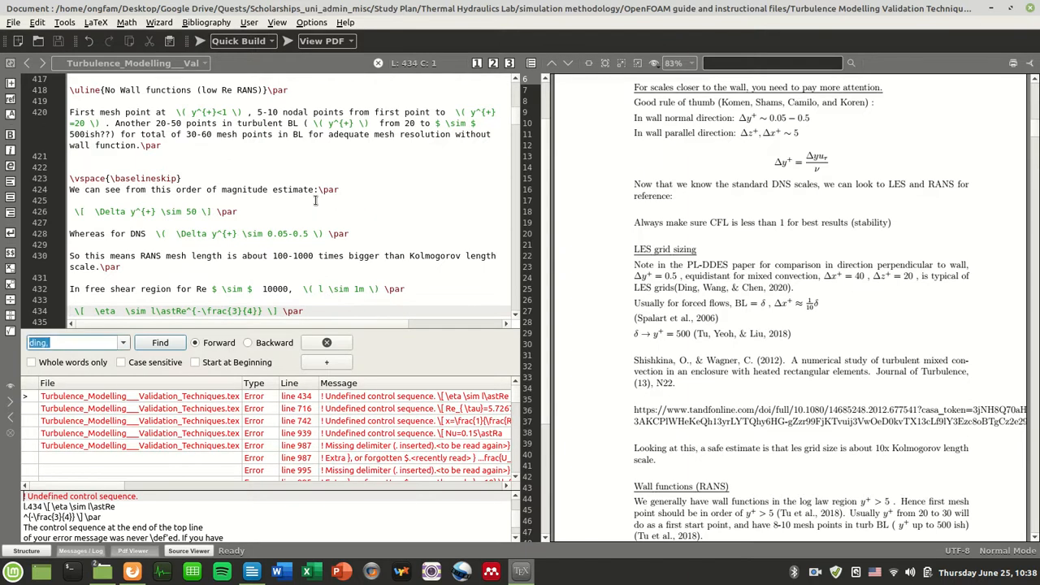
type("\\cite{Ding")
key("Return")
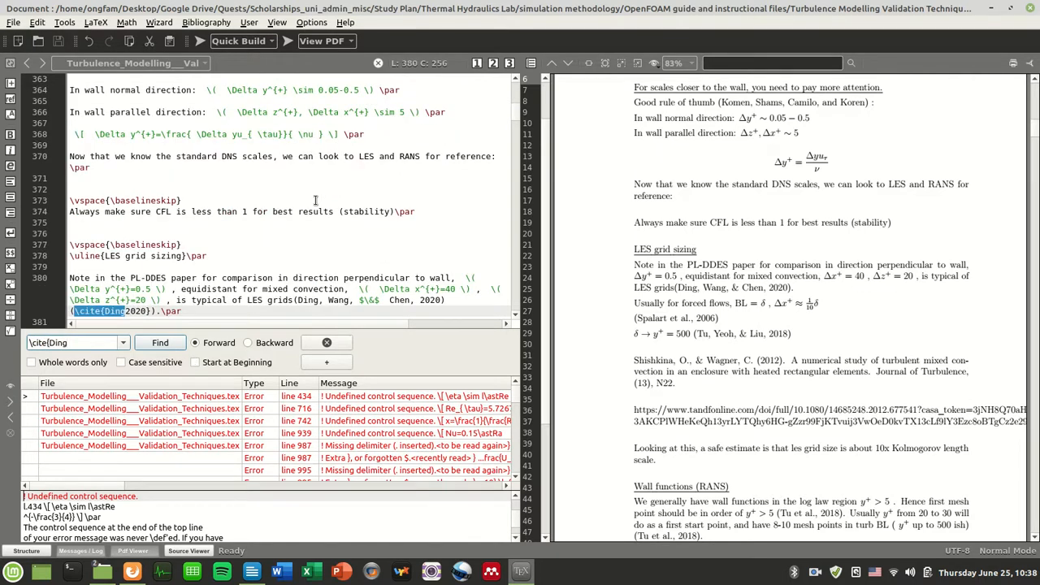
key("Escape")
left_click(149, 310)
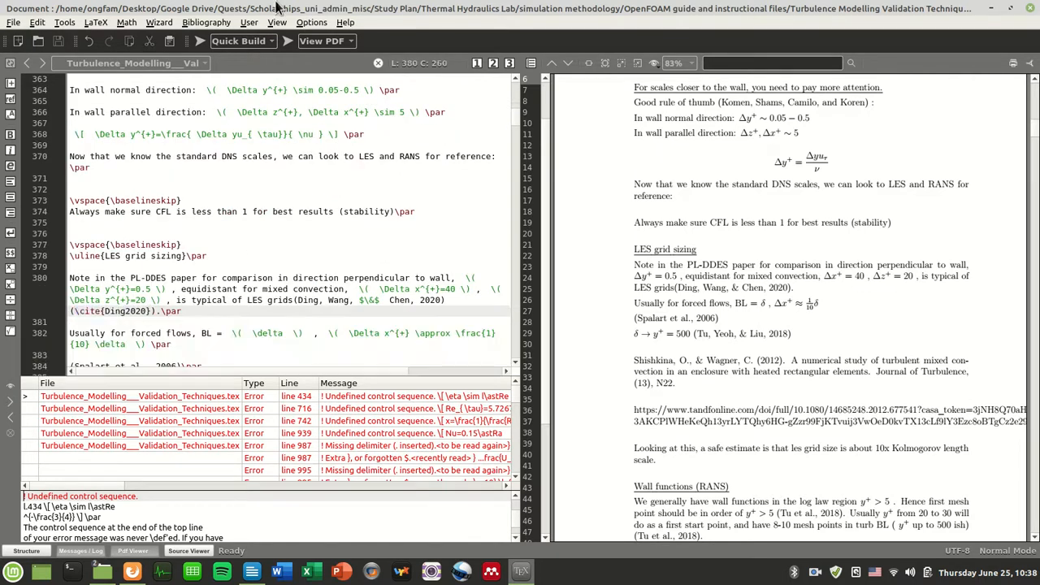
left_click(292, 43)
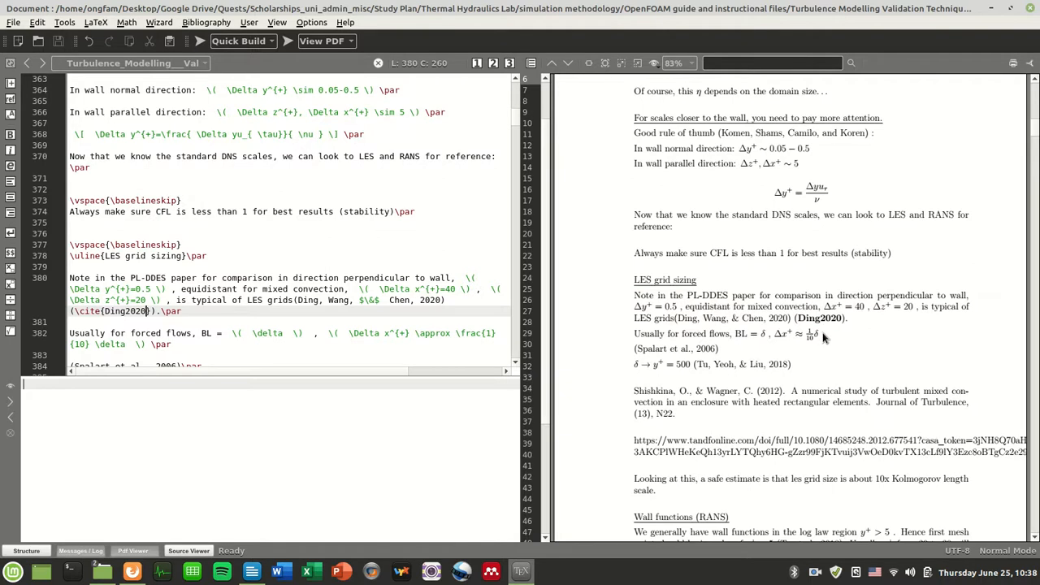
Run Biber on the document to process the bibliography and Quick Build it again.
key("F11")
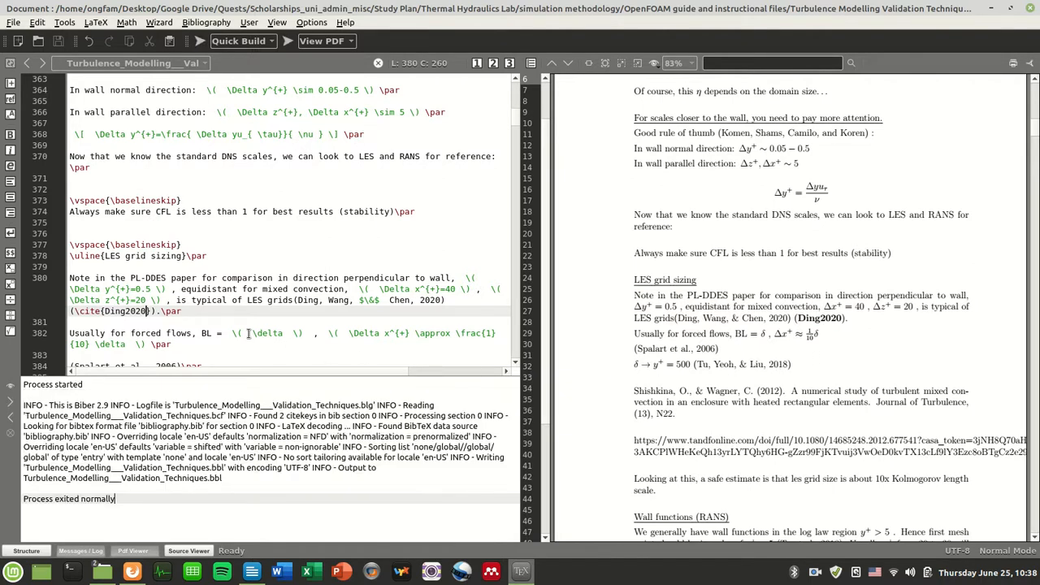
key("F11")
left_click(268, 47)
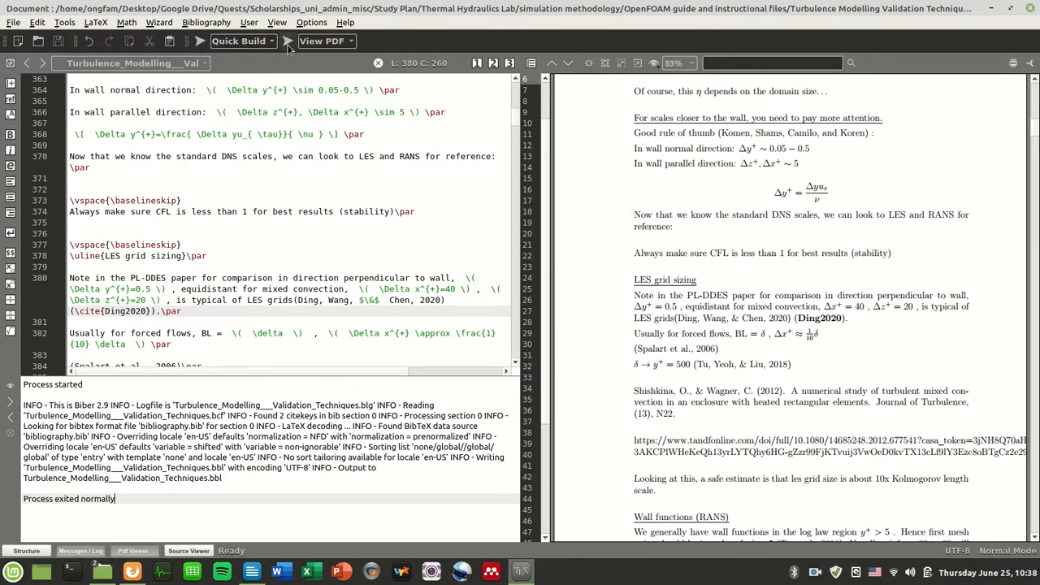
left_click(200, 42)
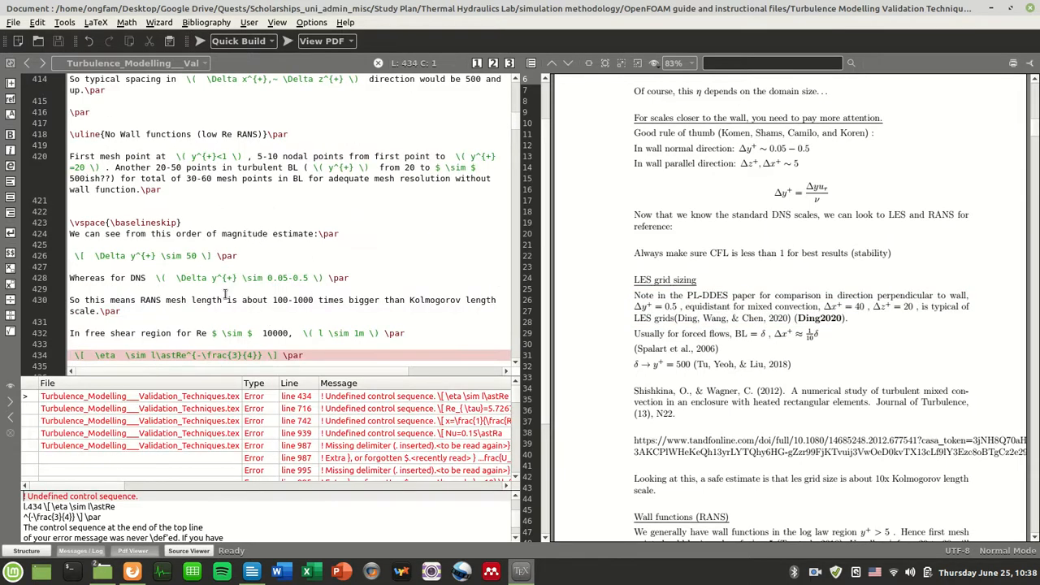
Search the source for the 2020 citation key under LES grid sizing and view the rebuilt PDF there.
key("ctrl+f")
type("ding2020")
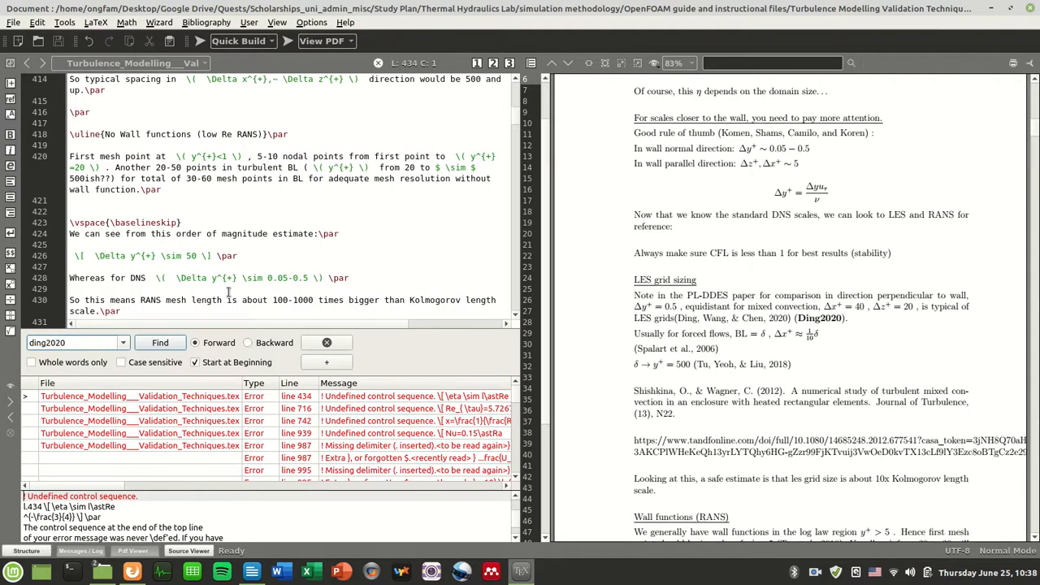
key("Return")
key("Escape")
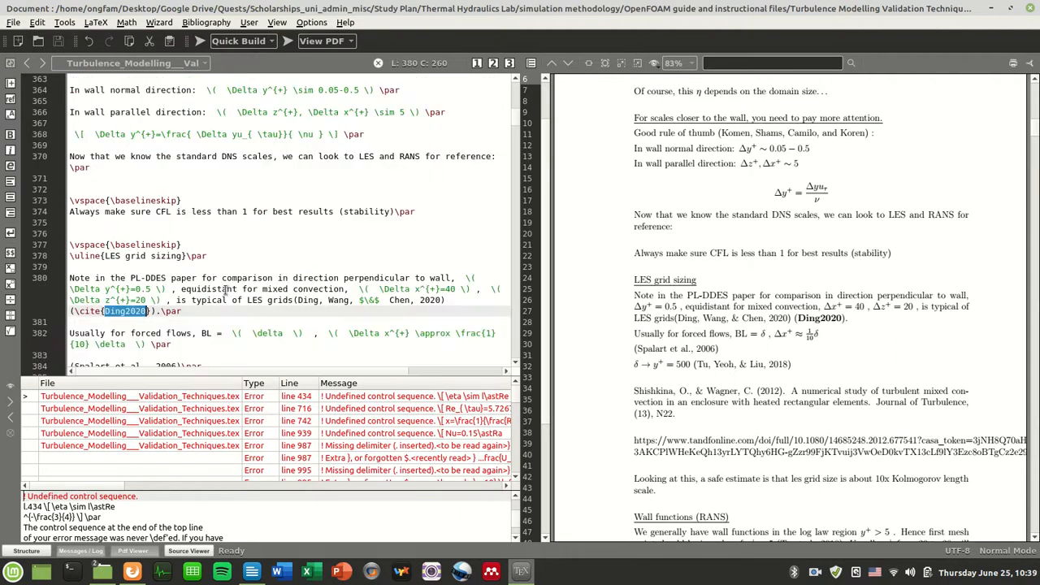
left_click(159, 311)
type(".")
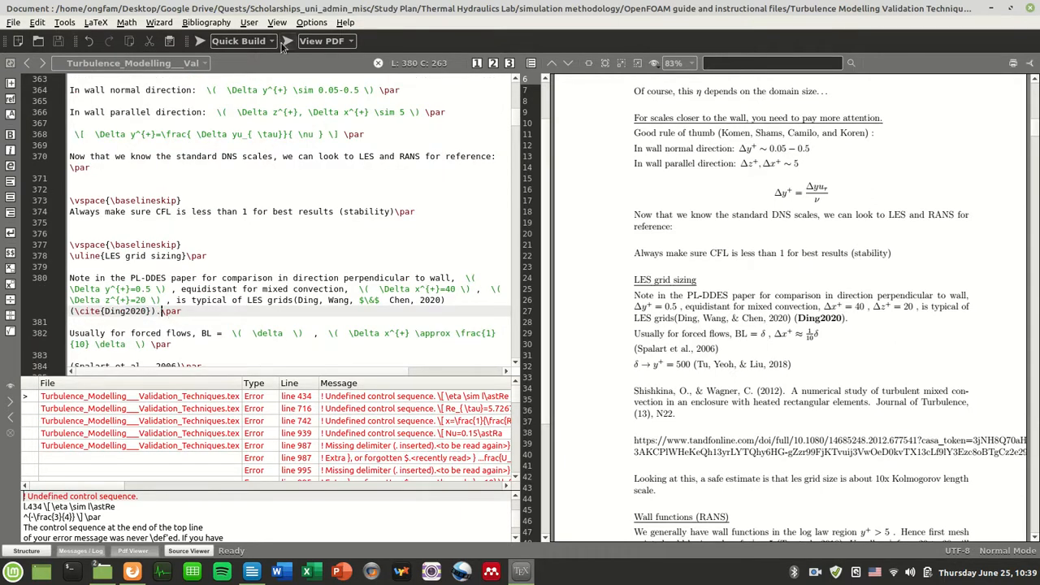
left_click(285, 44)
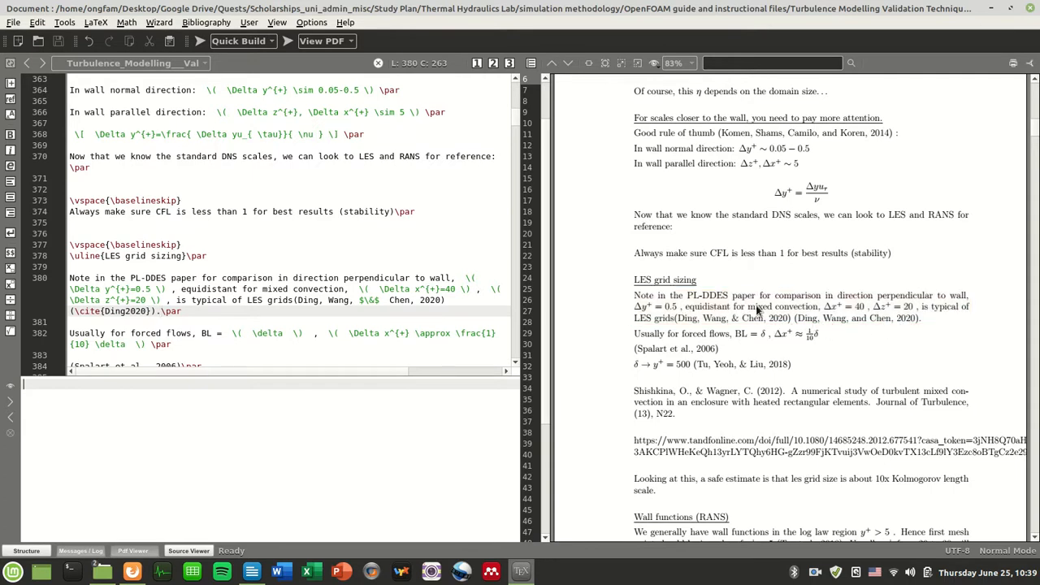
Delete the plain-text 2020 citation after "LES grids" and save the document.
left_click_drag(446, 300, 295, 300)
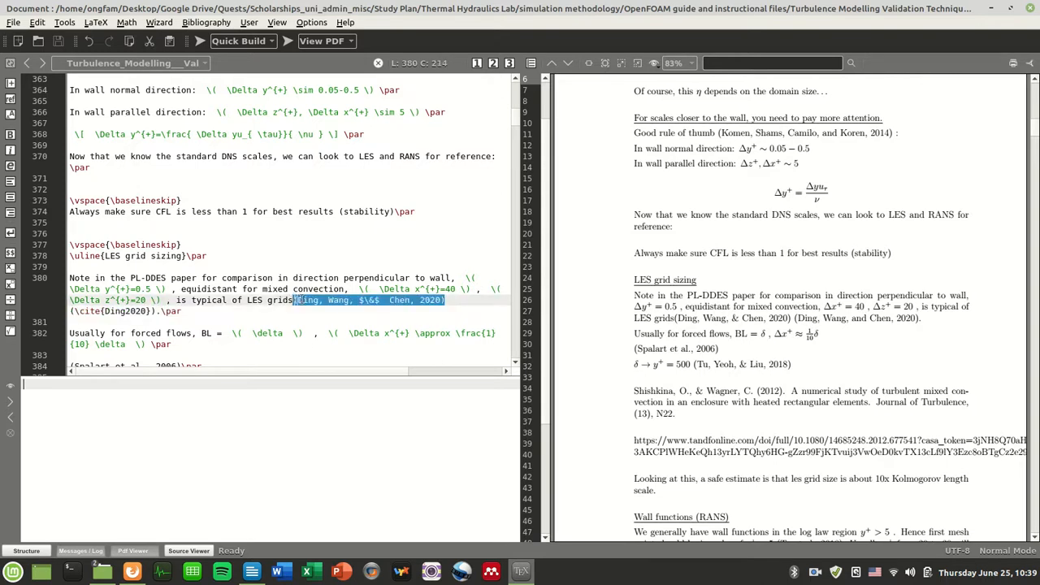
key("BackSpace")
key("ctrl+s")
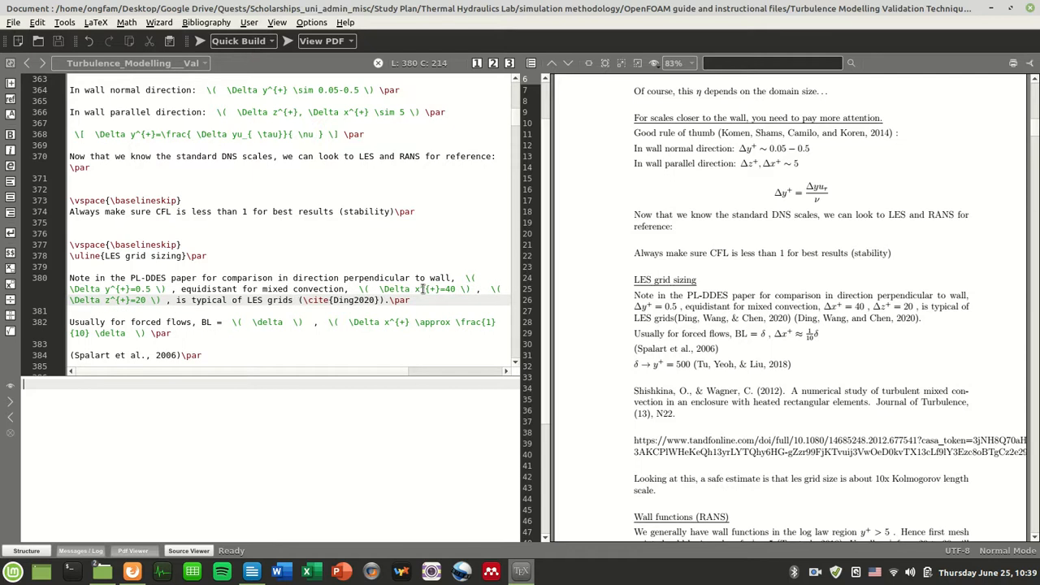
Insert a parenthesised \cite command with the matching 2006 key after the plain-text 2006 citation under LES grid sizing, and save.
scroll(422, 290, "down", 3)
double_click(216, 257)
triple_click(218, 258)
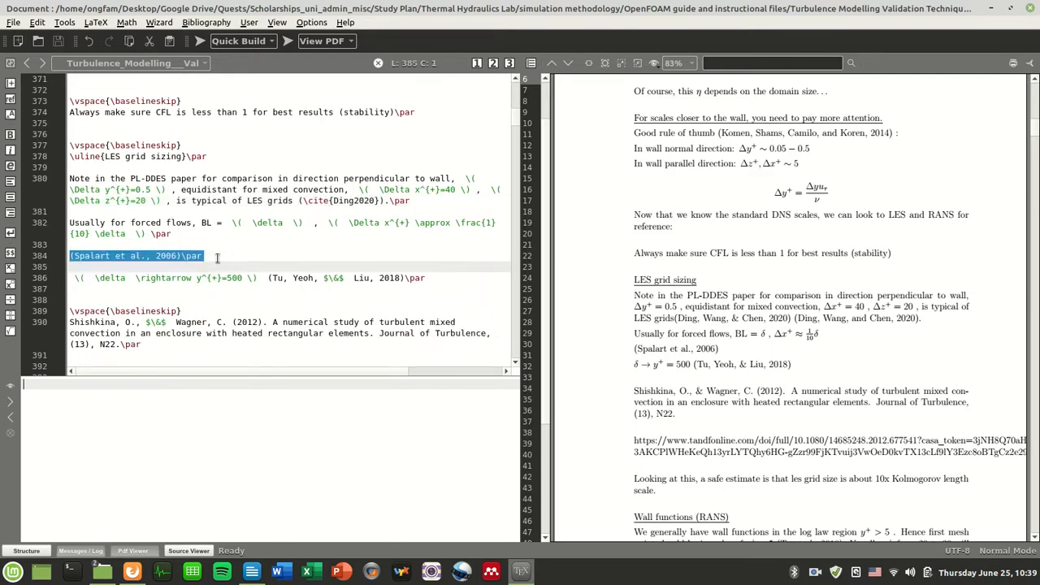
left_click(176, 271)
left_click(183, 256)
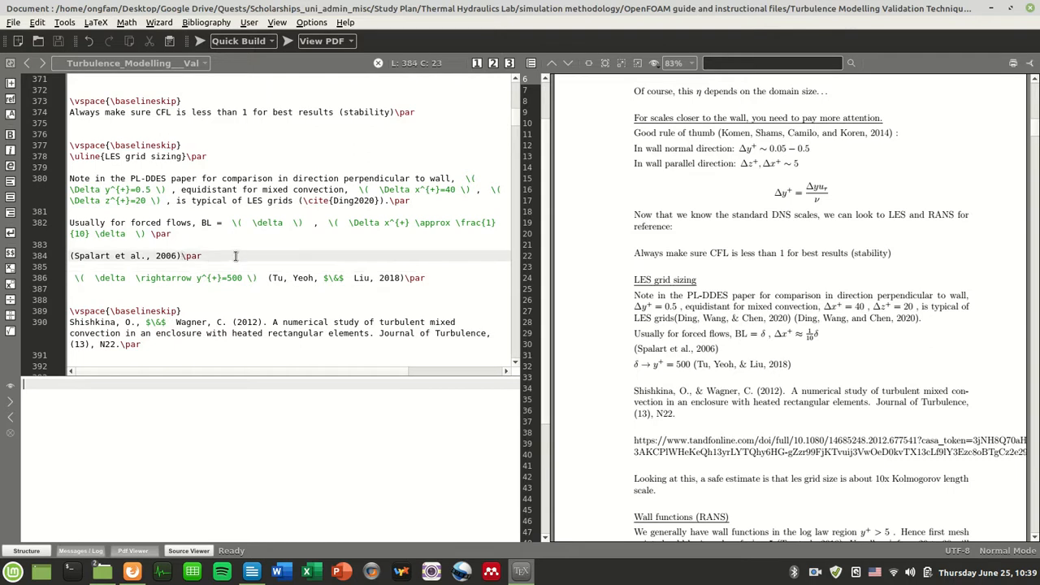
type("(\\cite{spa")
key("BackSpace")
key("BackSpace")
key("BackSpace")
type("Spa")
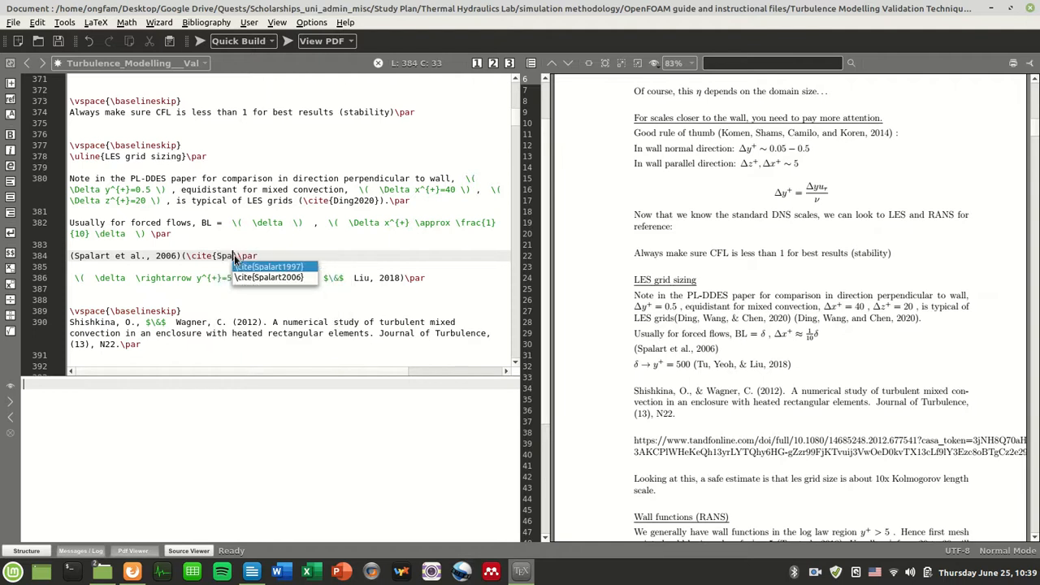
left_click(276, 278)
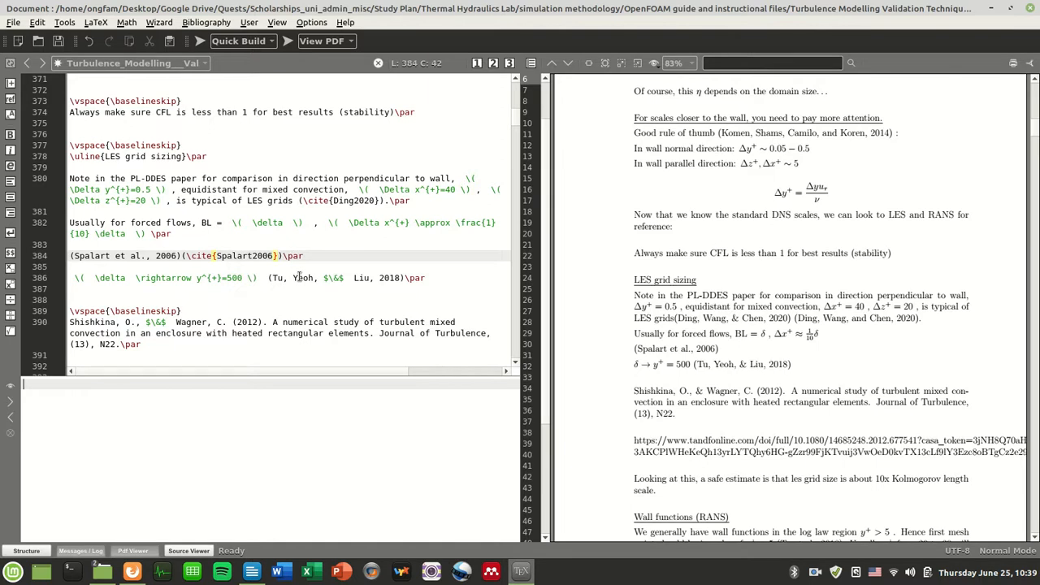
key("ctrl+s")
Delete the plain-text 2006 citation in front of its \cite command.
left_click(141, 255)
left_click_drag(177, 255, 72, 247)
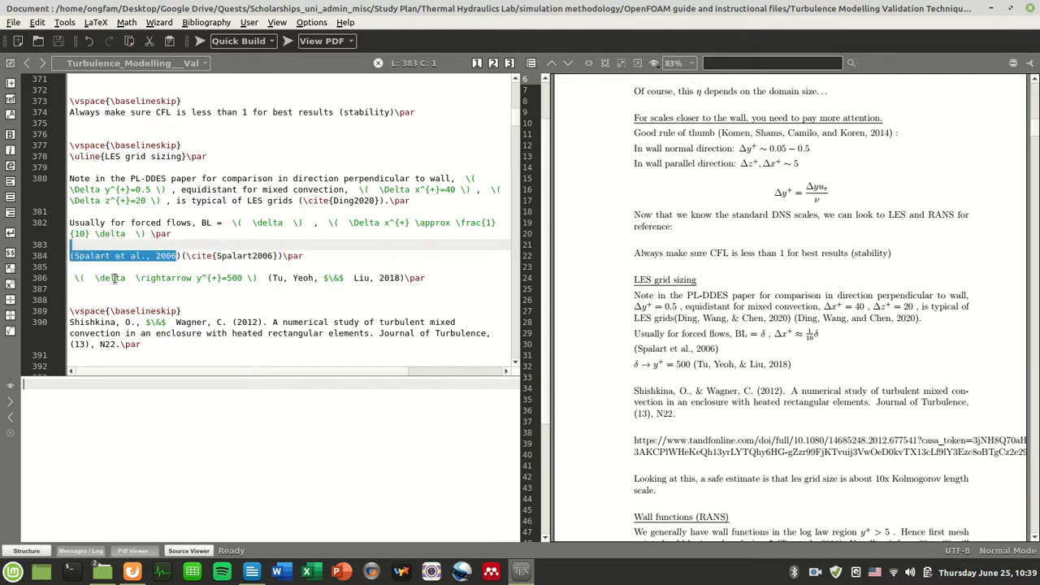
left_click_drag(181, 256, 70, 255)
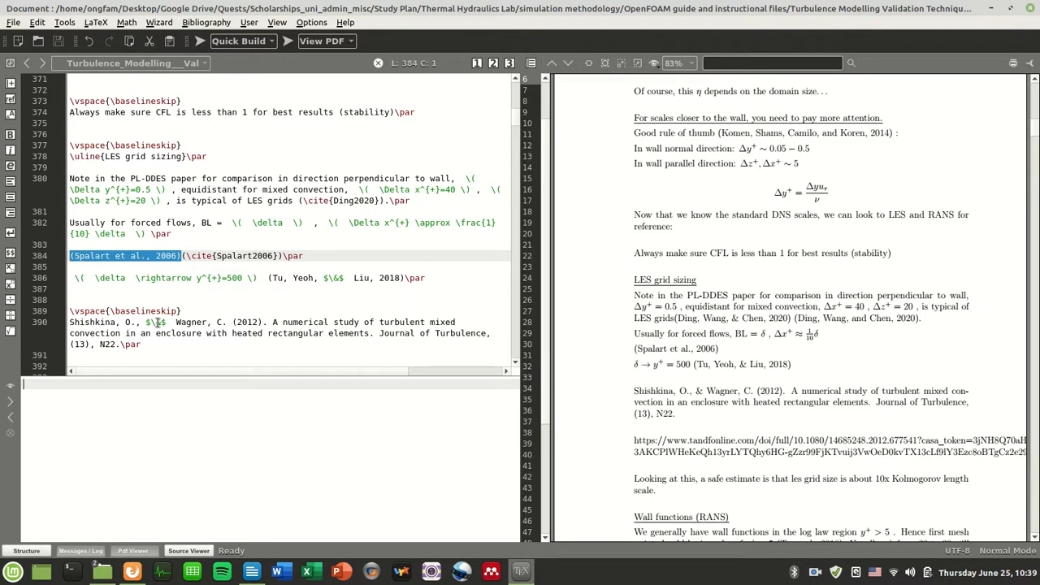
key("BackSpace")
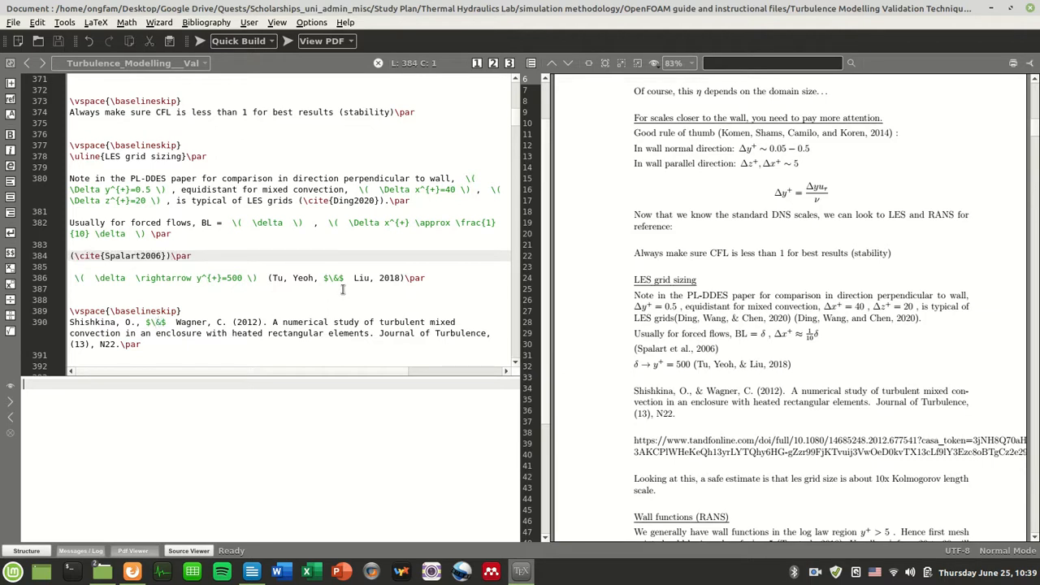
Insert a parenthesised \cite command with the matching 2018 key after the plain-text 2018 citation on the y^{+}=500 line.
left_click(402, 278)
type("\\c")
type("ite{Tu")
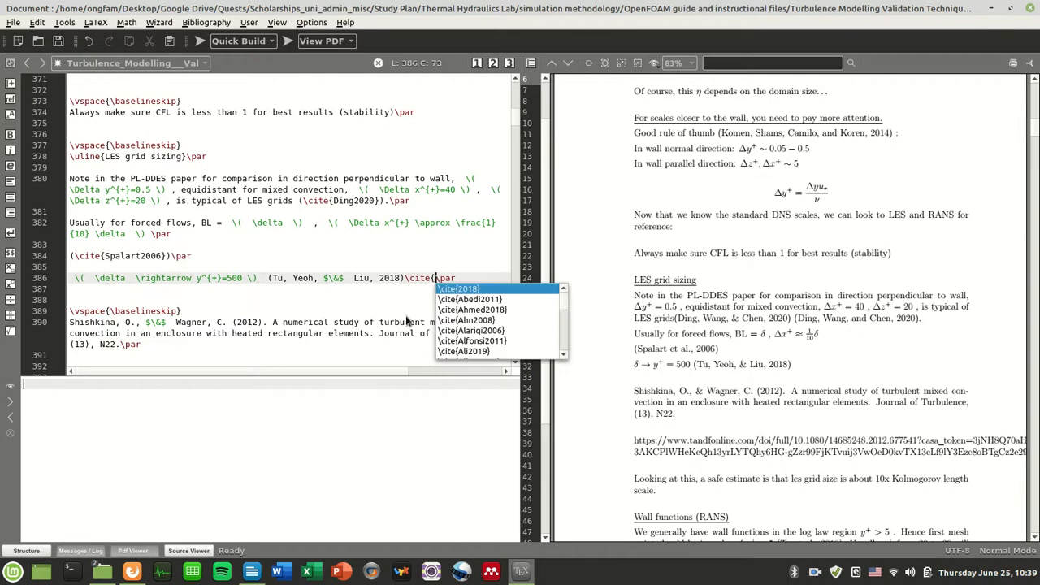
type("2018")
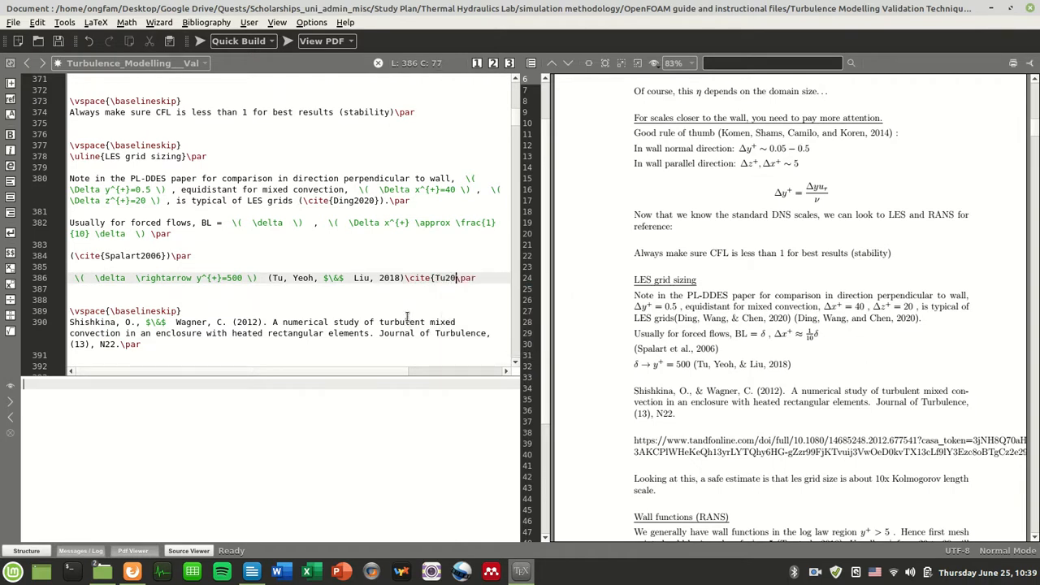
type("})")
left_click(401, 278)
type("(")
Delete the plain-text 2018 citation on the y^{+}=500 line and save the document.
left_click_drag(268, 278, 405, 278)
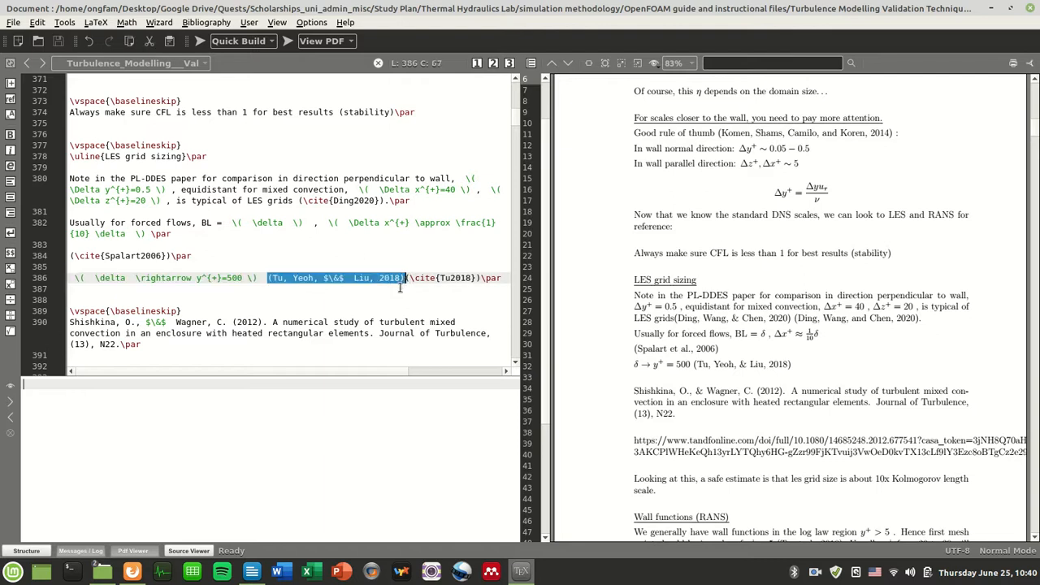
key("BackSpace")
key("ctrl+s")
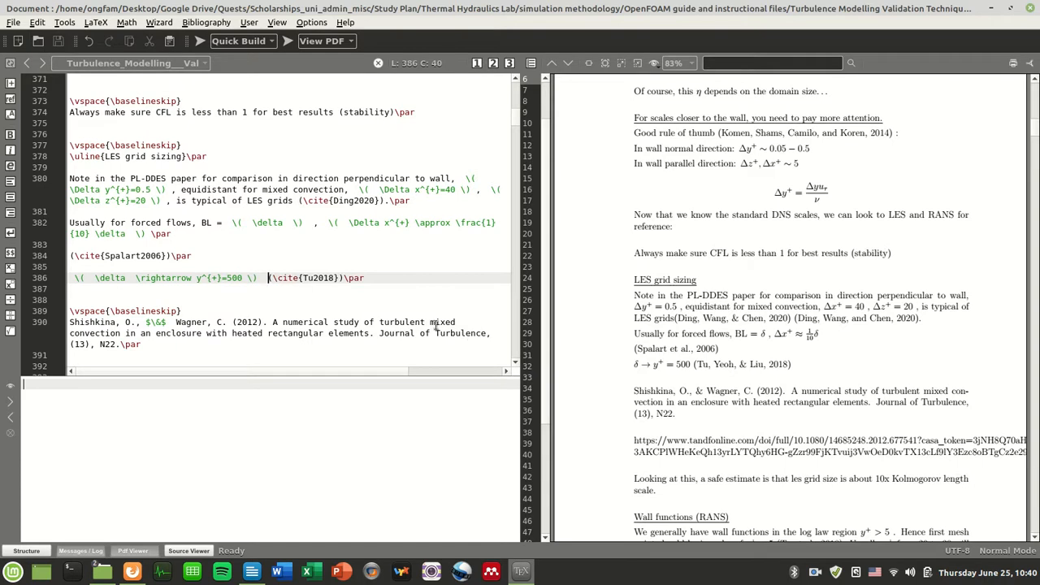
Run Biber and Quick Build the document, and find the 2020 citation key to view its paragraph in the PDF.
key("F8")
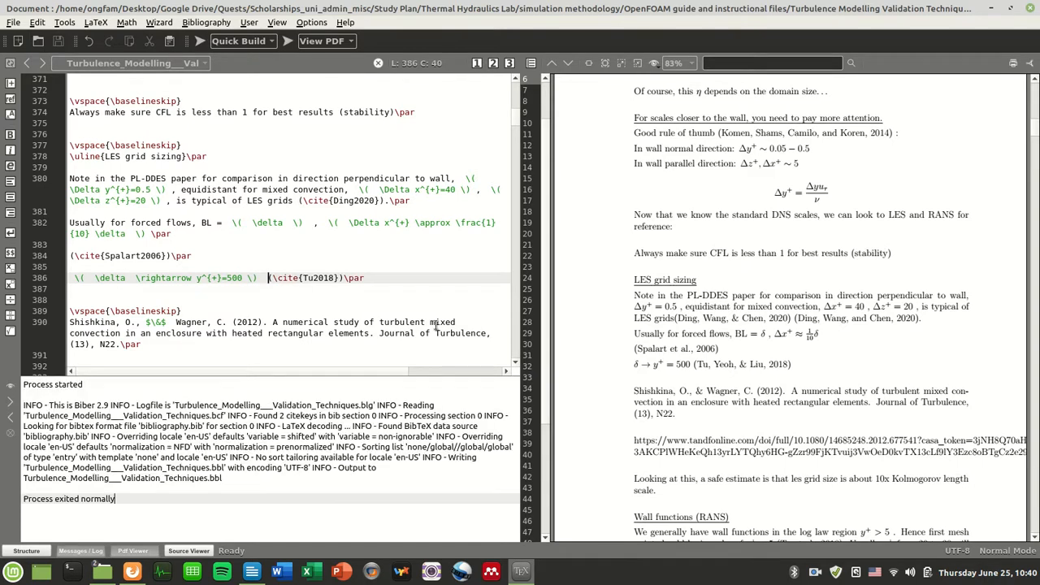
left_click(199, 41)
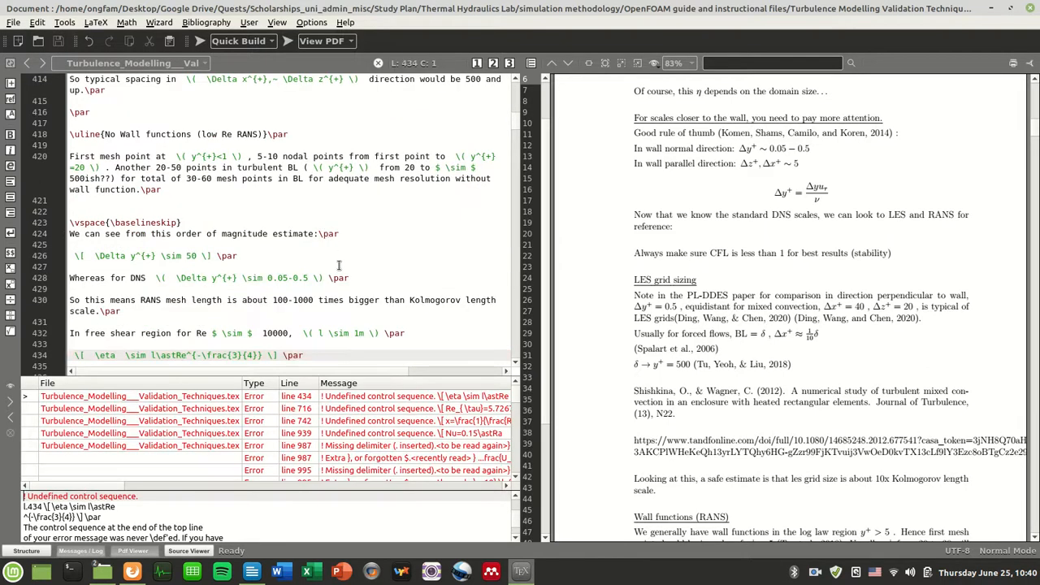
scroll(349, 303, "down", 6)
key("ctrl+f")
type("ding2020")
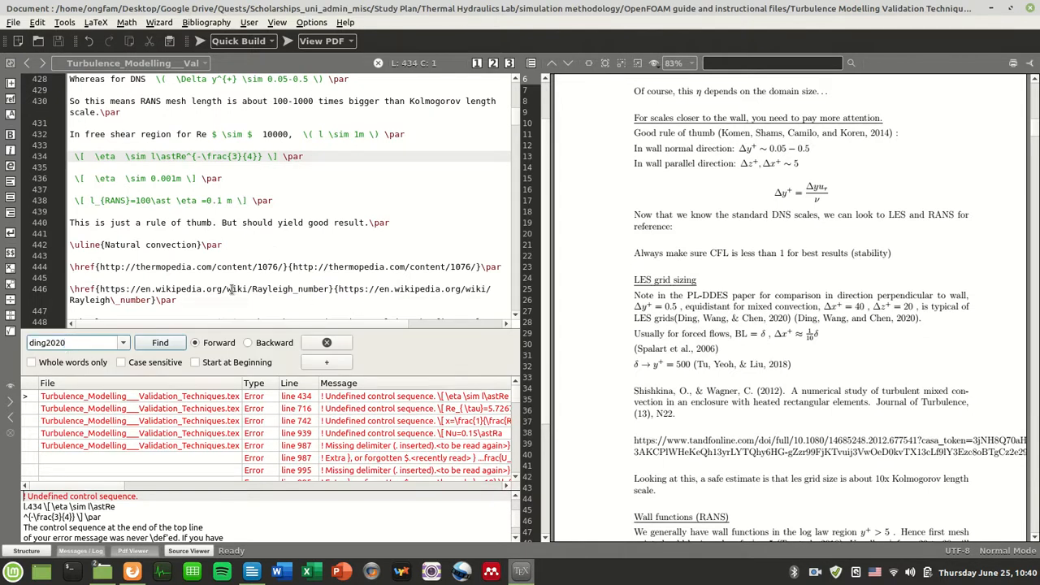
left_click(161, 343)
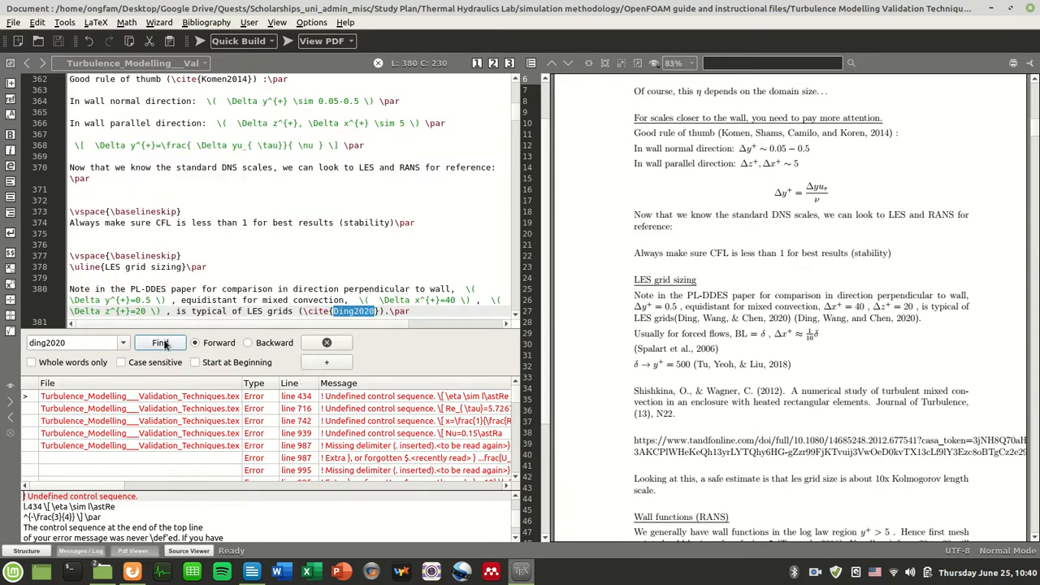
key("Escape")
left_click(389, 311)
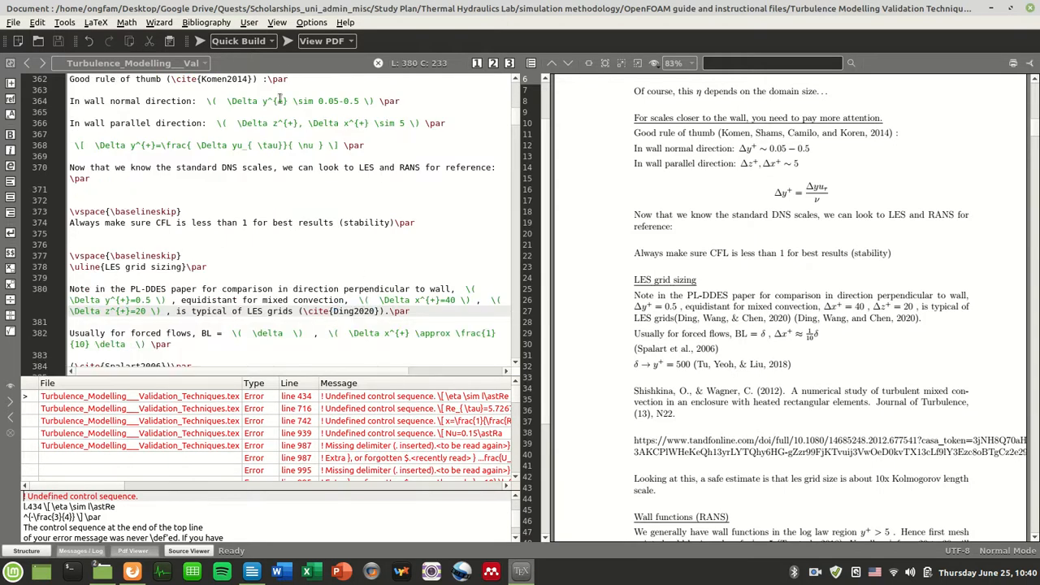
left_click(287, 40)
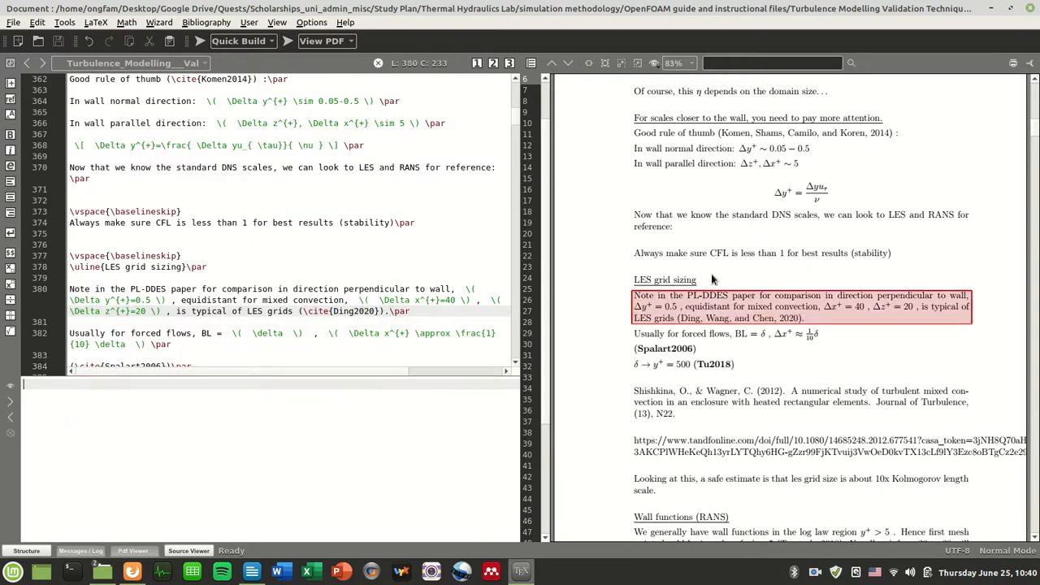
Process the bibliography and Quick Build once more, and find the 2006 citation key to view the updated LES grid sizing citations.
scroll(337, 293, "down", 4)
left_click(303, 255)
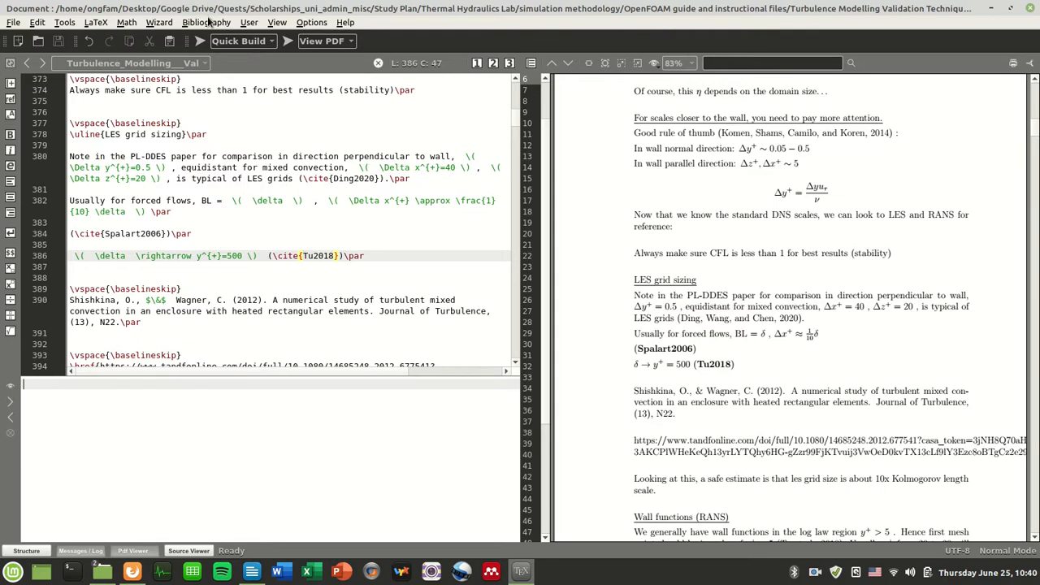
key("F11")
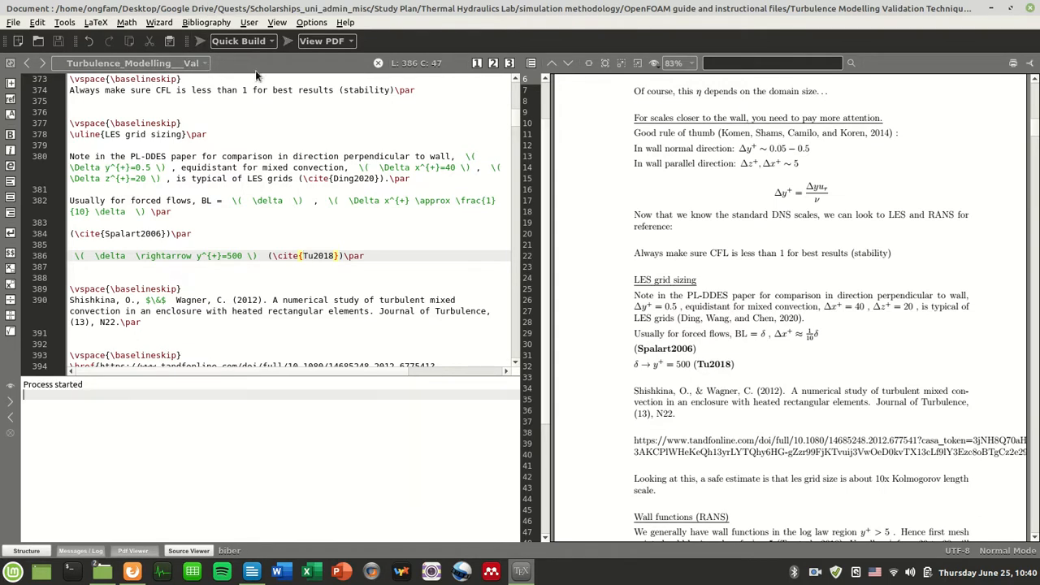
left_click(199, 41)
key("ctrl+f")
type("spalart200")
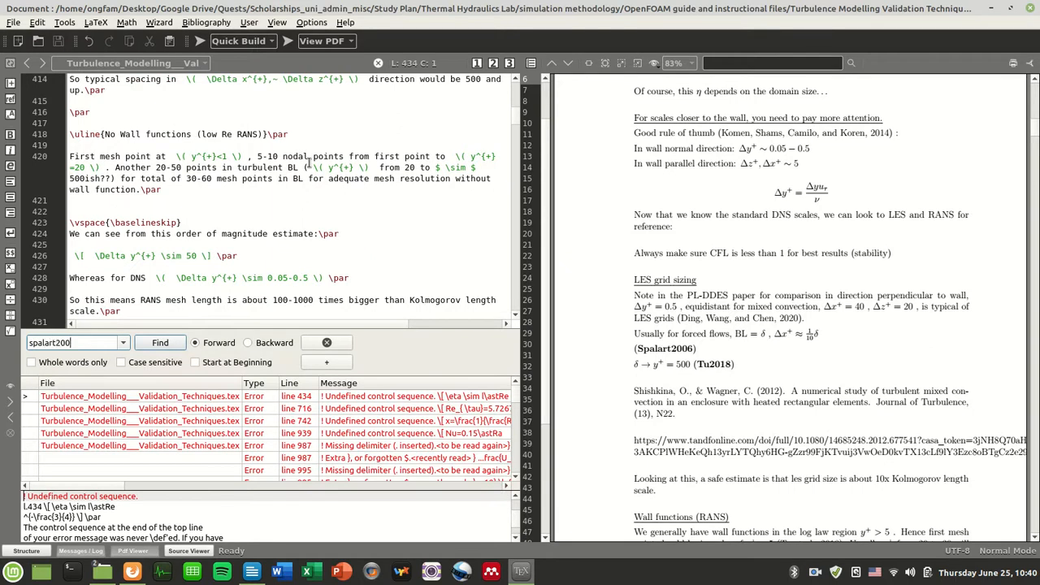
key("Return")
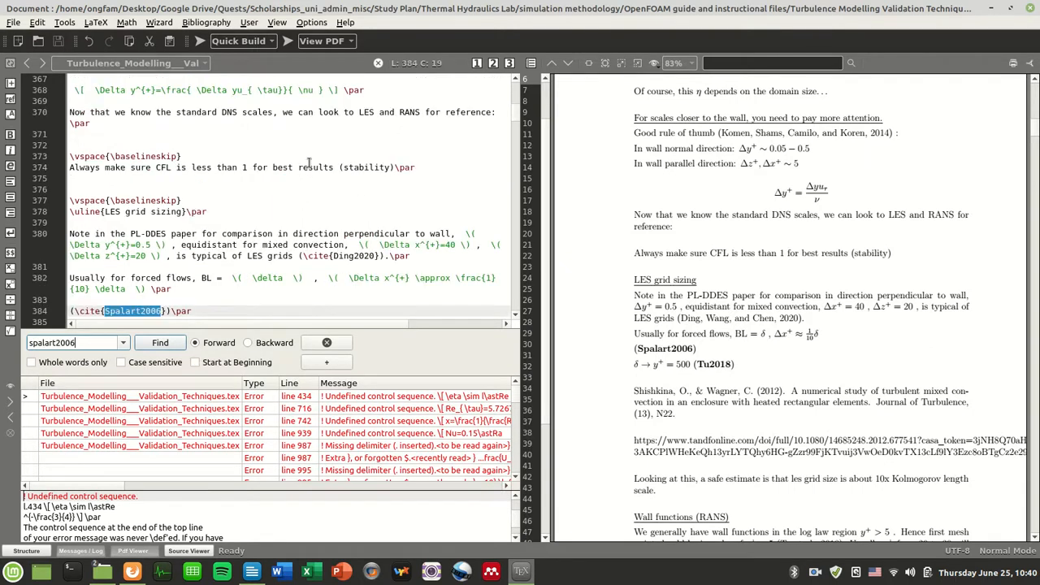
key("Escape")
left_click(285, 43)
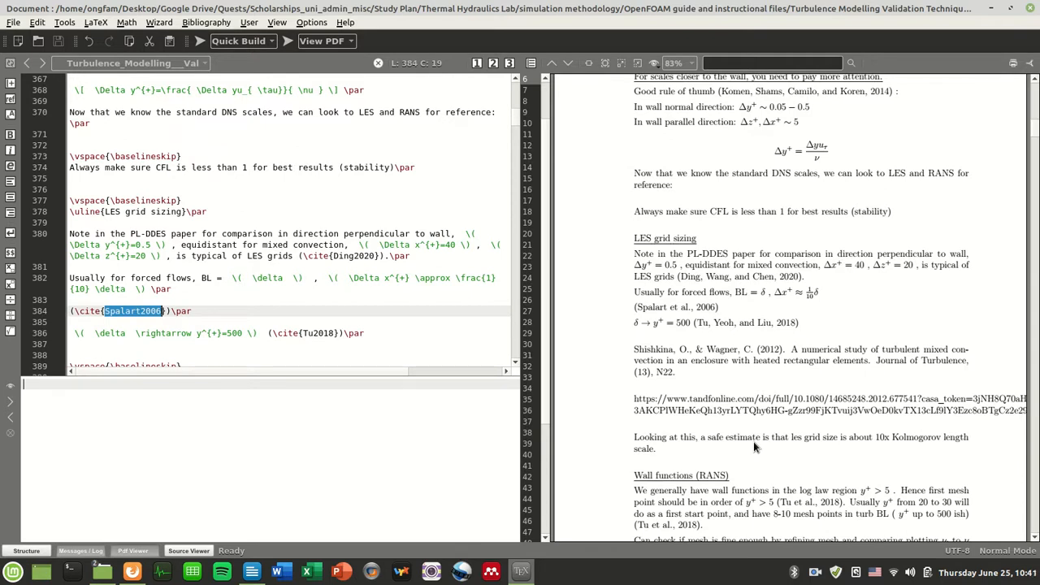
Examine the style setting in the biblatex package options of the document's preamble.
left_click(513, 98)
left_click_drag(513, 98, 513, 88)
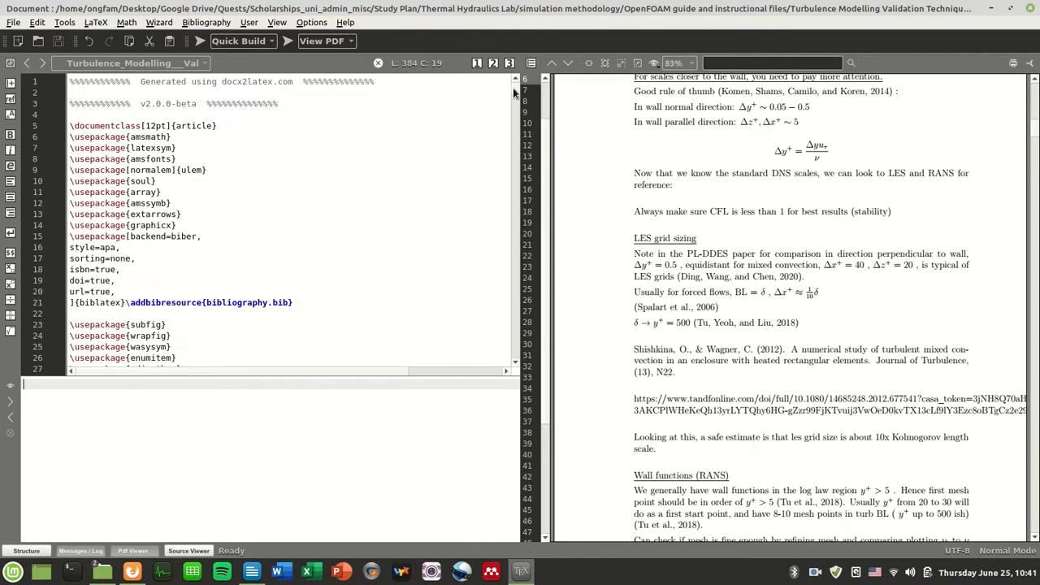
left_click_drag(117, 248, 100, 248)
Switch to the LibreOffice Writer notes and insert "eg." before IEEE in the Numeric line under the stylistic choices.
left_click(249, 572)
scroll(511, 395, "down", 15)
scroll(511, 395, "up", 10)
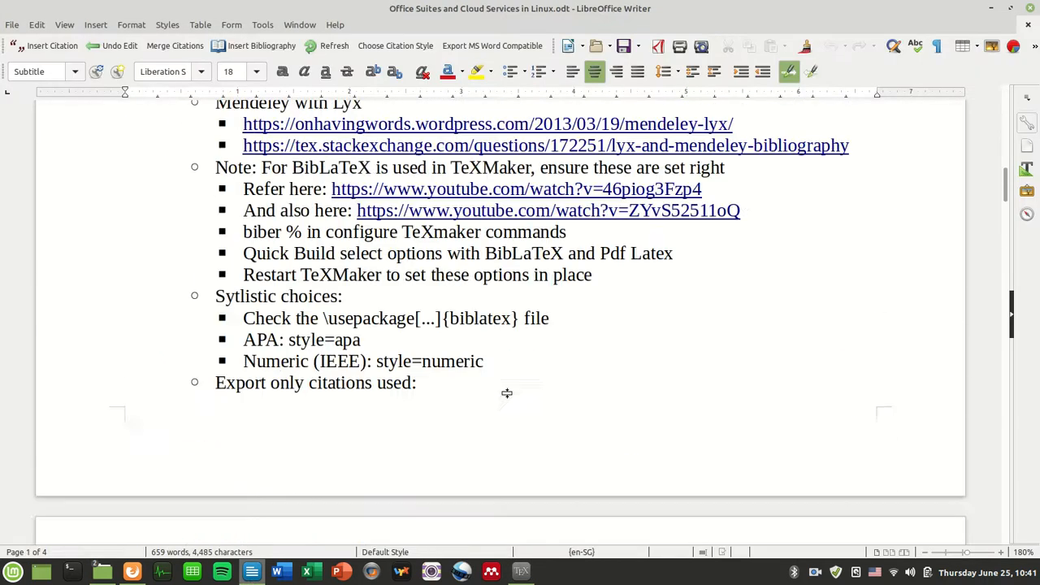
left_click_drag(200, 146, 314, 448)
double_click(325, 470)
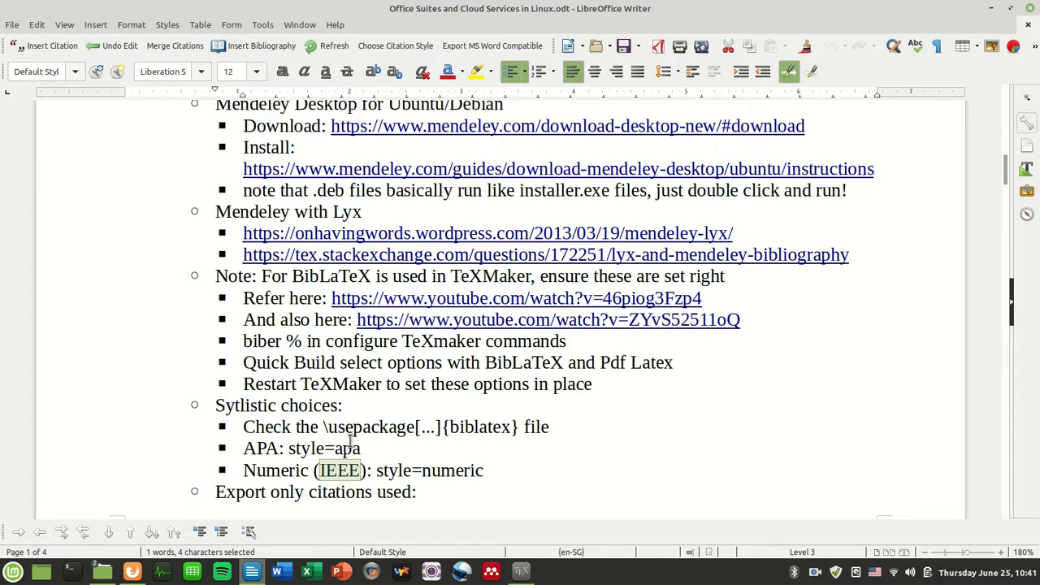
left_click(326, 469)
type("eg.")
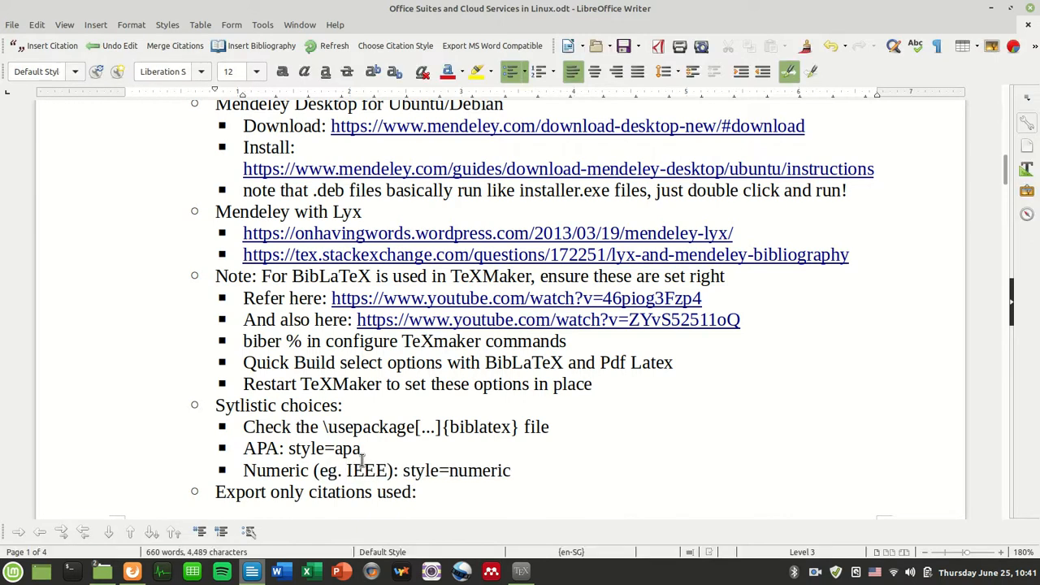
Examine the notes on BibLaTeX setup in TeXMaker and the stylistic choices listed below them.
scroll(401, 457, "up", 1)
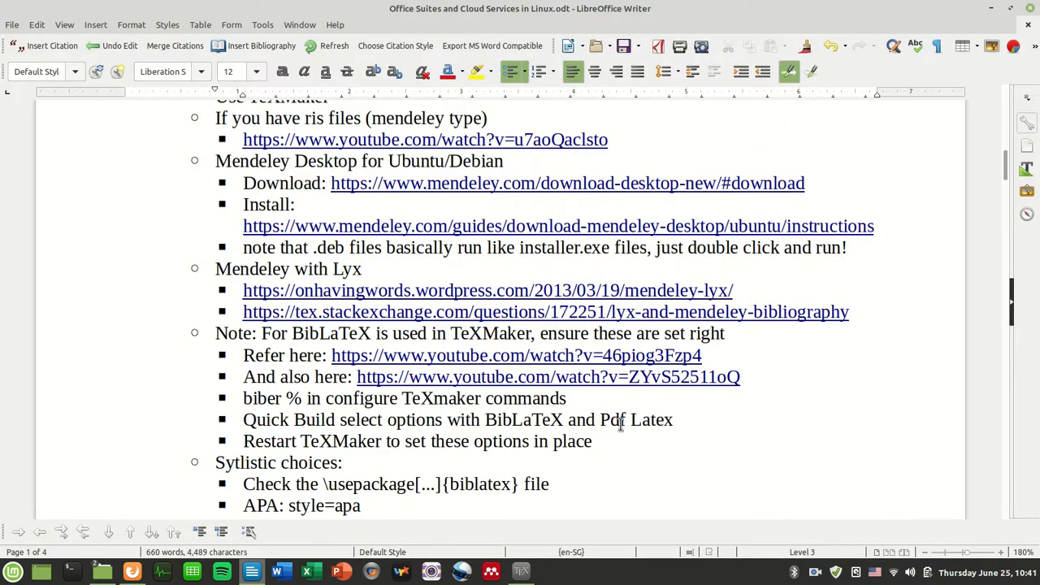
left_click_drag(668, 431, 215, 333)
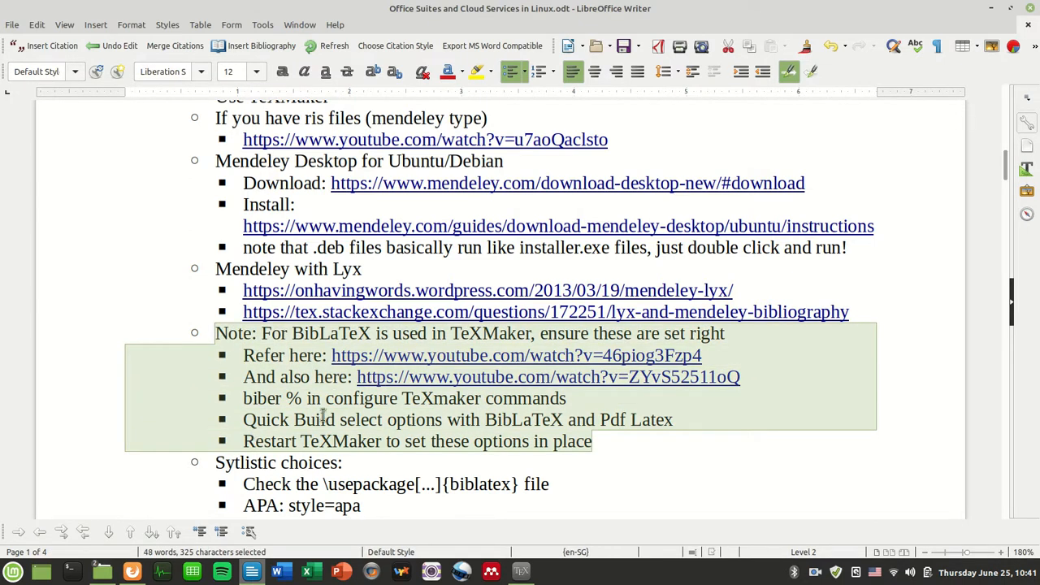
left_click(343, 442)
left_click_drag(333, 428, 244, 398)
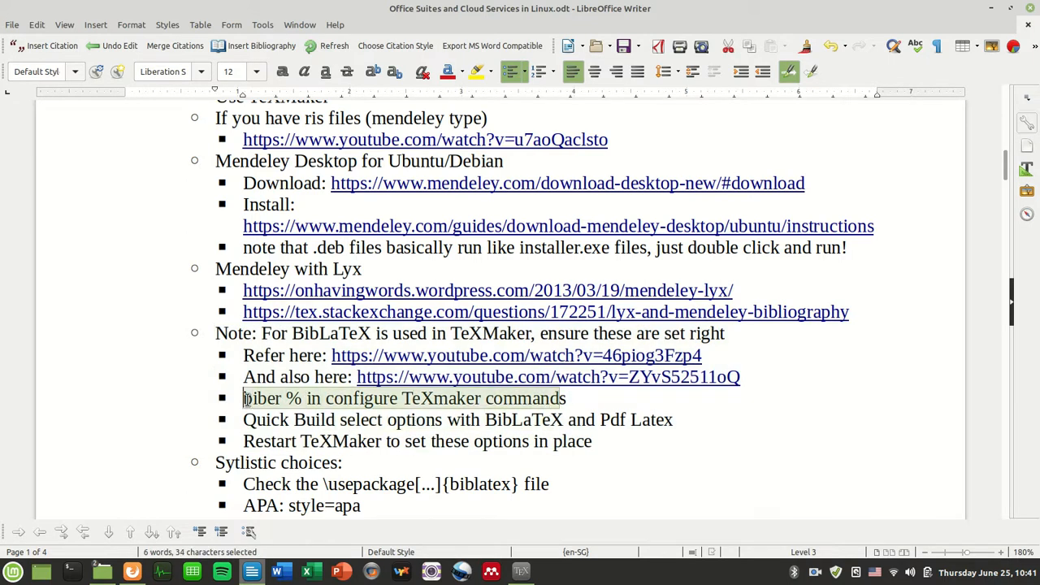
left_click(315, 462)
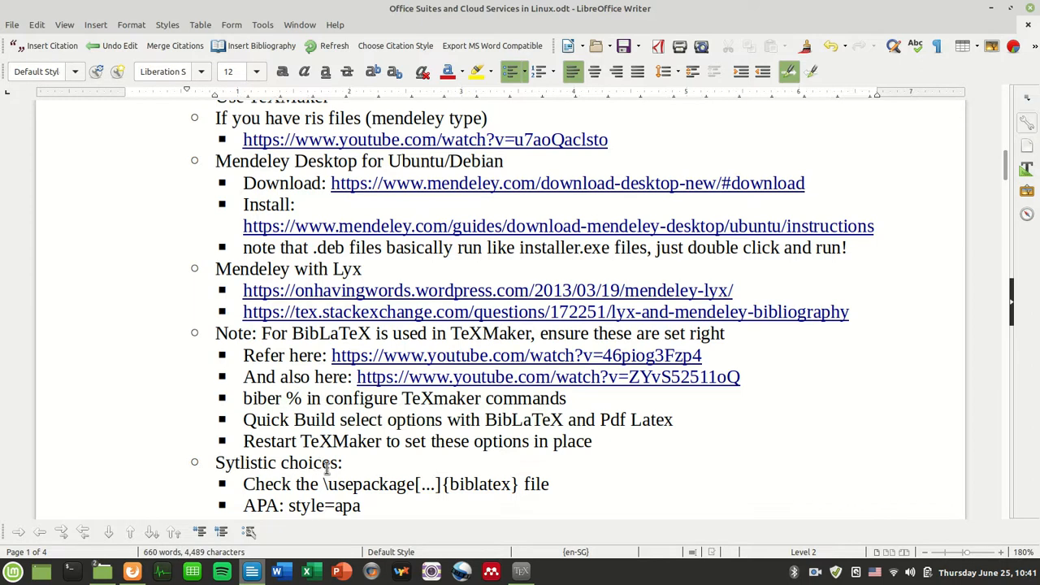
left_click_drag(235, 335, 644, 439)
left_click(642, 443)
scroll(626, 431, "down", 8)
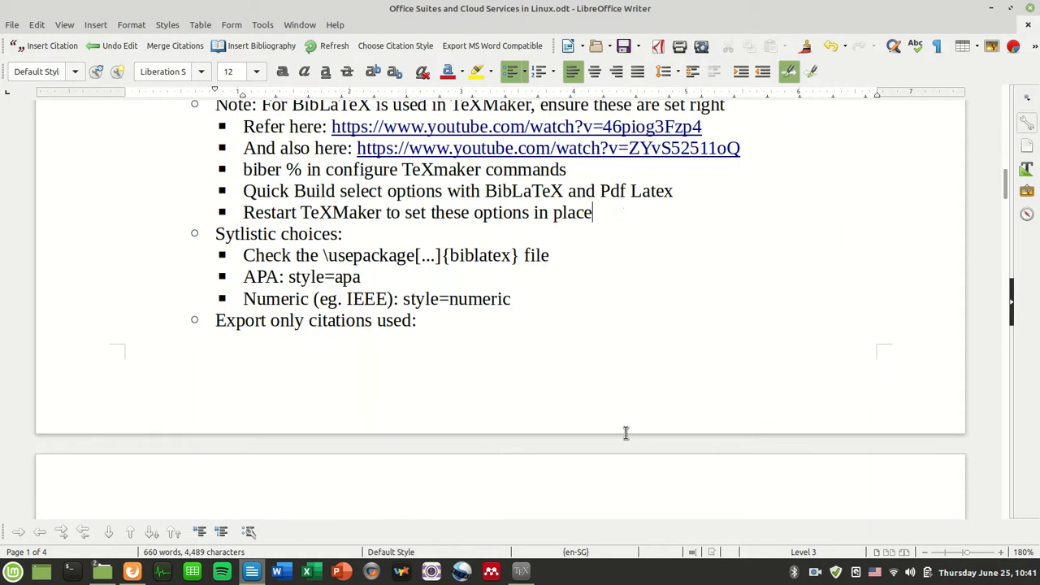
scroll(626, 431, "up", 4)
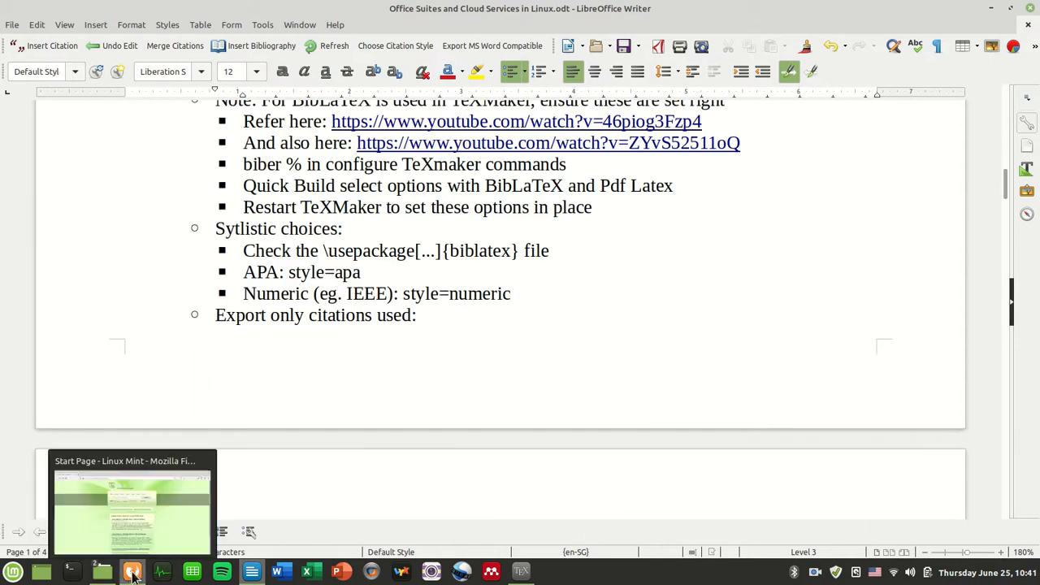
Switch to TeXMaker, place the cursor in the addbibresource line, and open Mendeley Desktop.
left_click(520, 571)
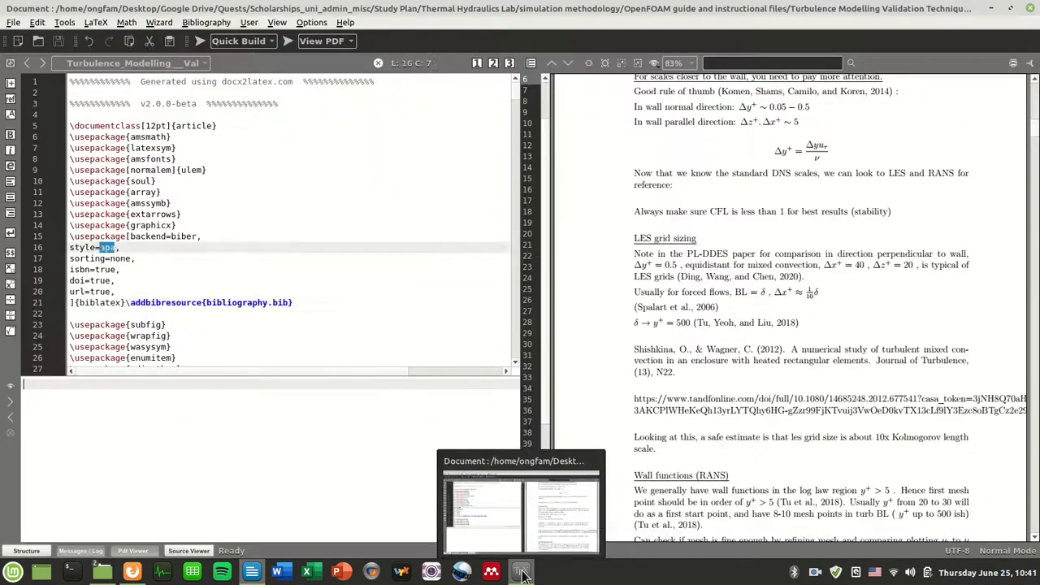
left_click(221, 303)
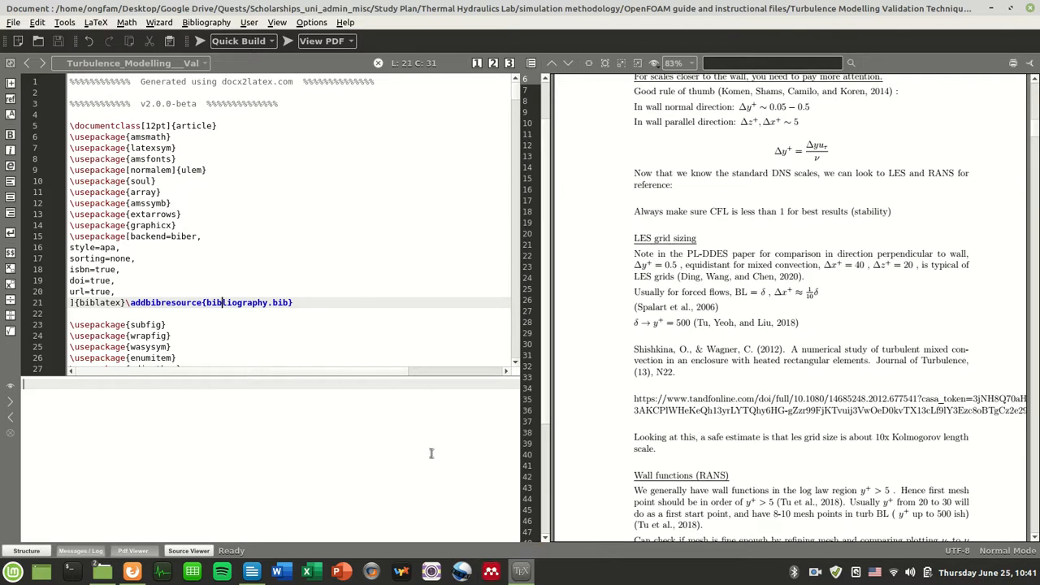
left_click(102, 571)
left_click(227, 513)
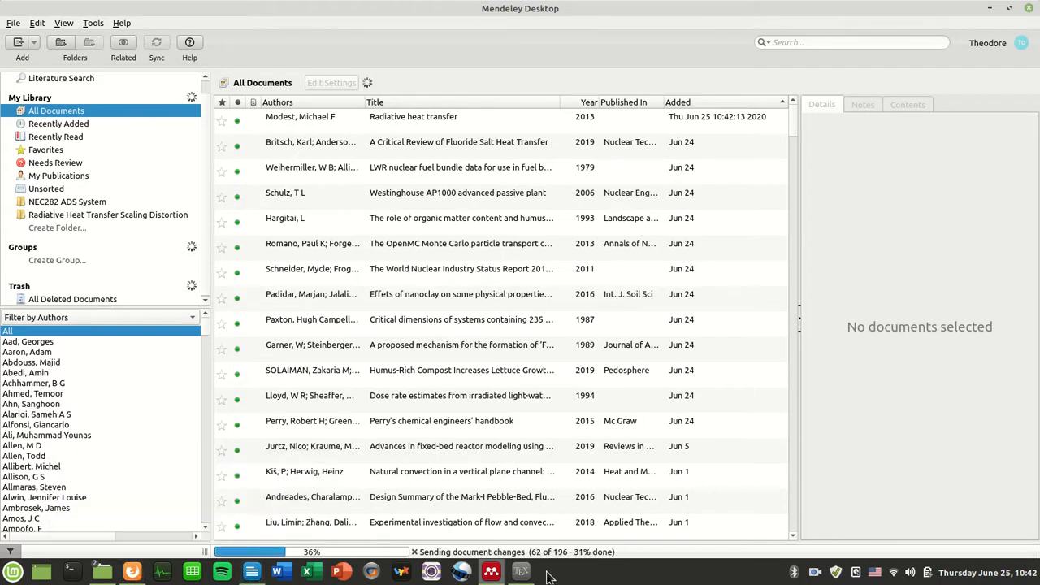
Return to TeXMaker and examine the list of references at the end of the PDF.
left_click(520, 575)
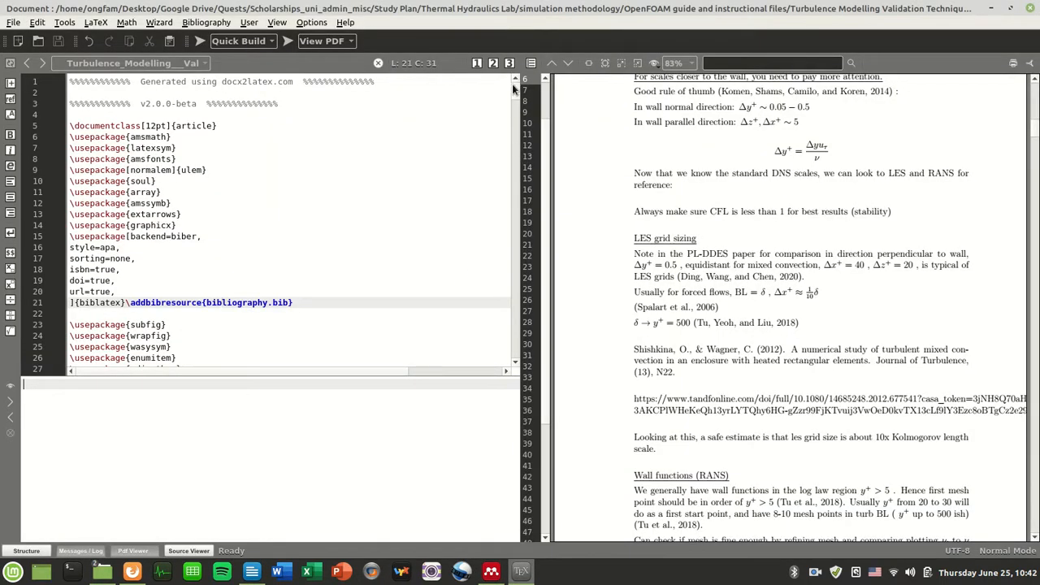
left_click_drag(1034, 131, 1009, 537)
scroll(724, 310, "up", 5)
scroll(724, 309, "up", 10)
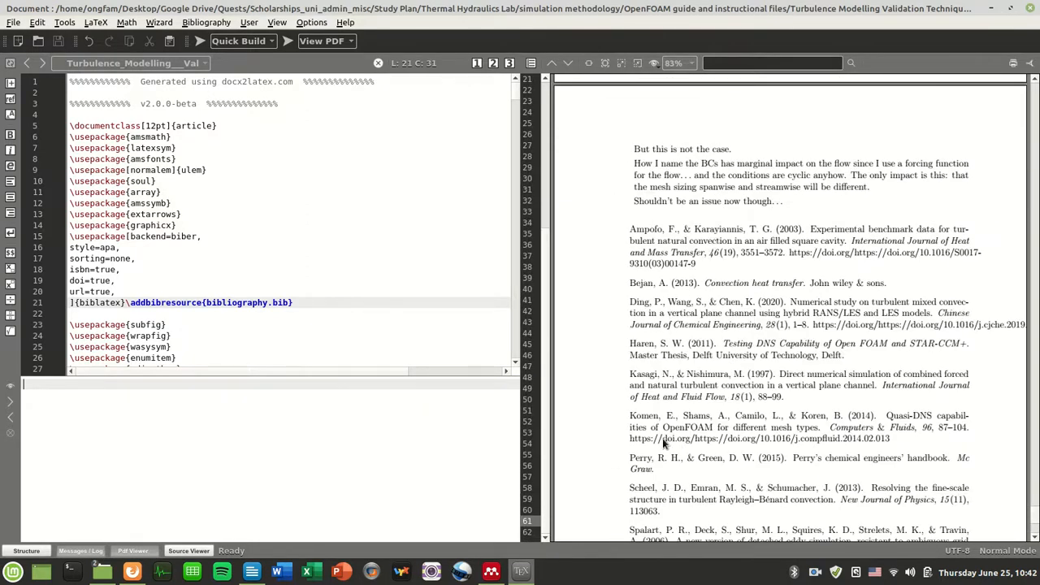
scroll(674, 406, "down", 6)
scroll(690, 453, "up", 2)
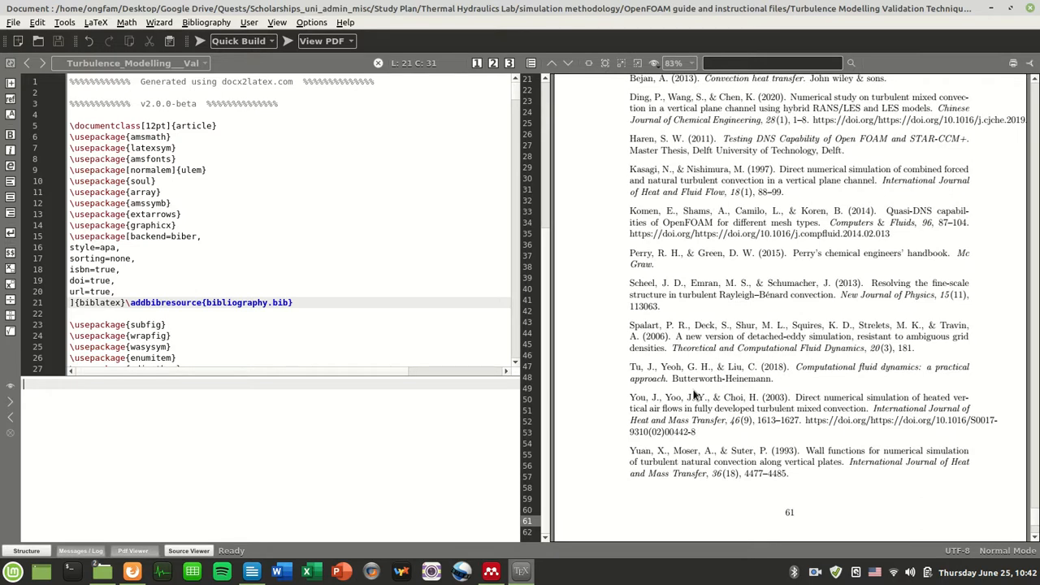
scroll(694, 388, "up", 3)
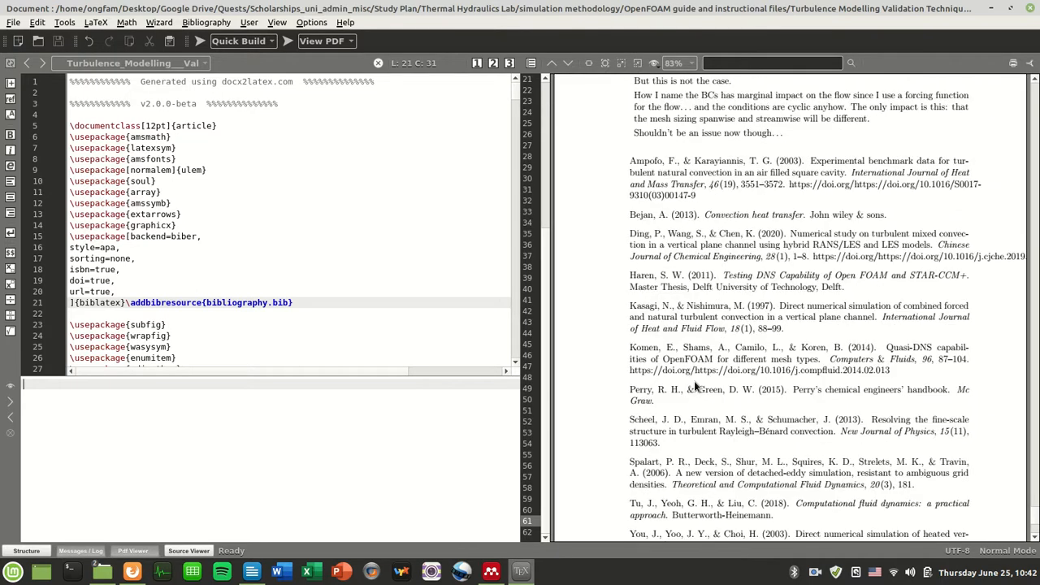
left_click_drag(512, 99, 478, 348)
scroll(260, 323, "up", 5)
scroll(259, 321, "down", 5)
Switch to Mendeley Desktop and create a library folder named Mycitations.
left_click(490, 572)
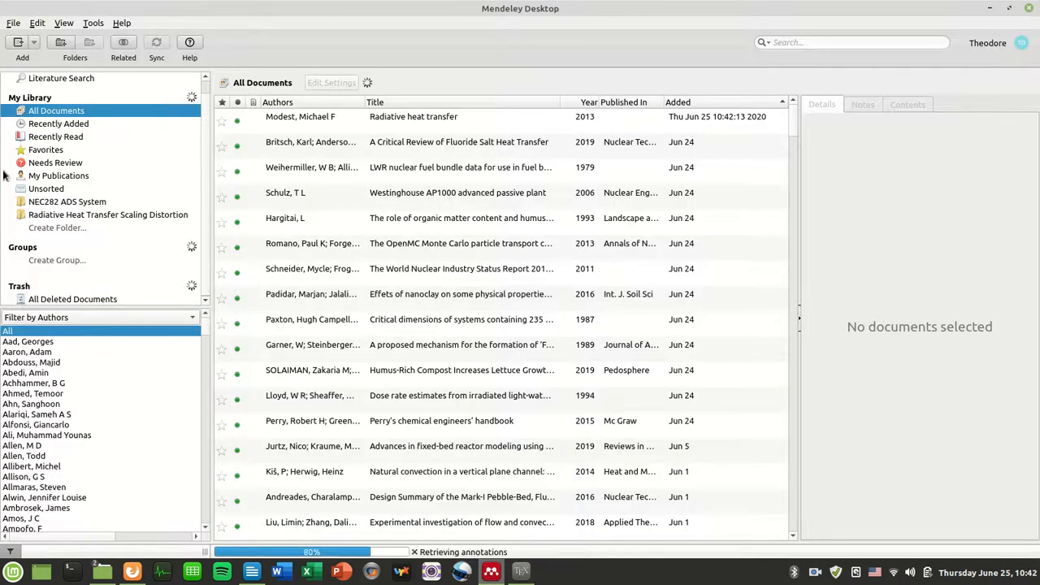
left_click(58, 226)
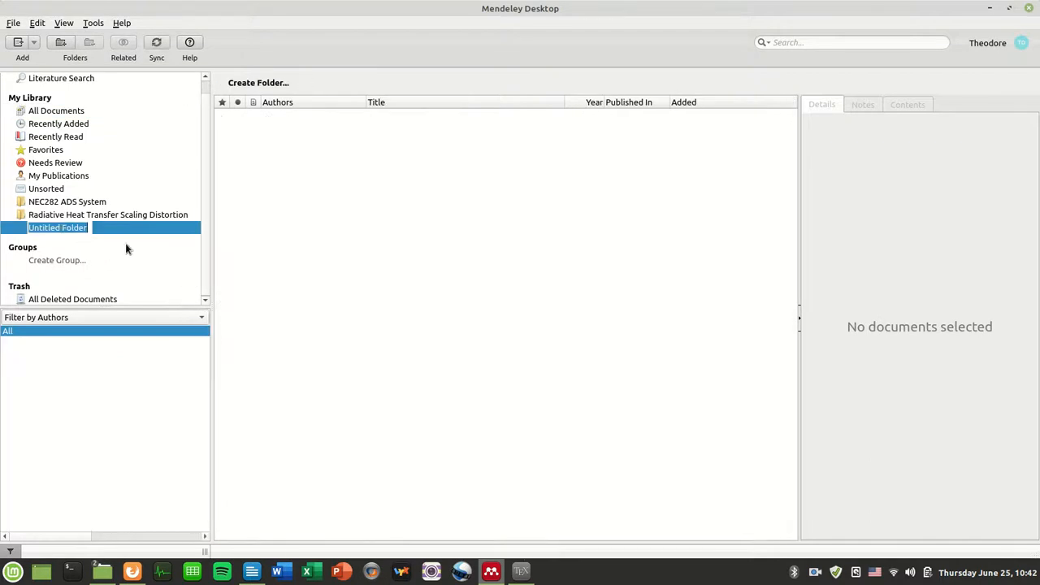
type("Mycitations")
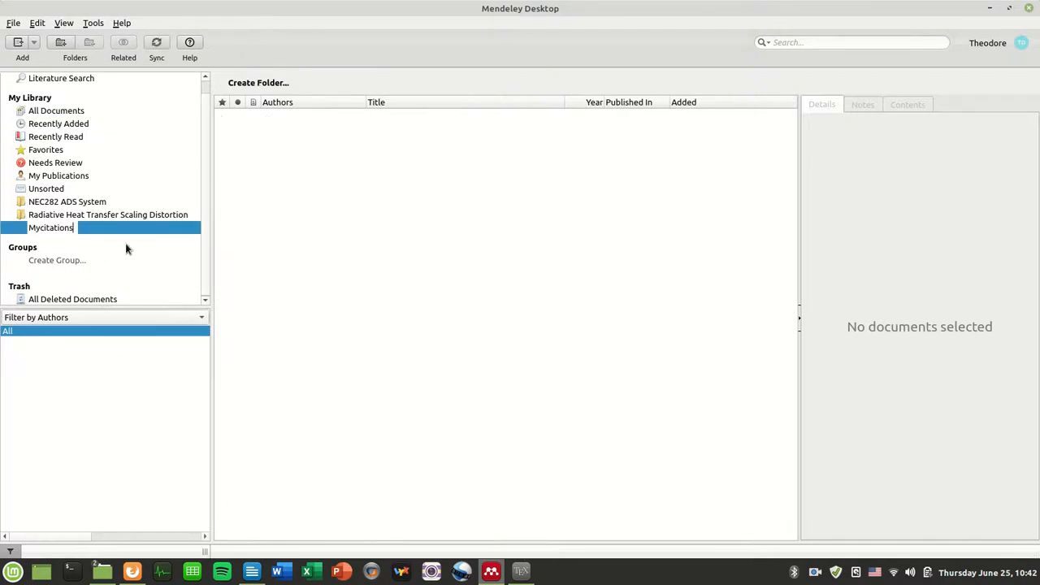
key("Return")
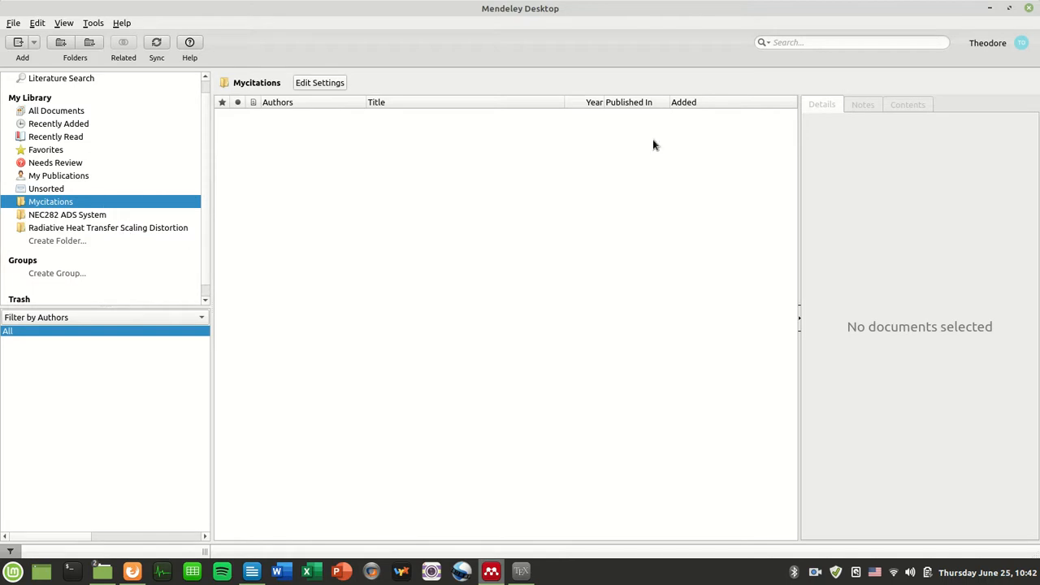
Search the Unsorted documents for "convection heat transfer", add the 2013 book of that title to Mycitations, and select it there.
left_click(24, 188)
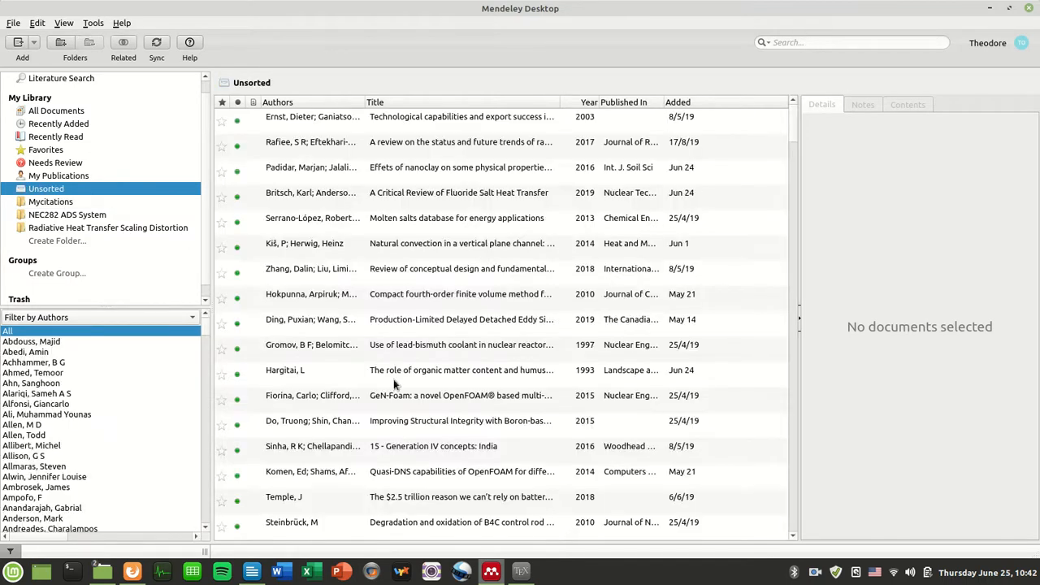
left_click(131, 571)
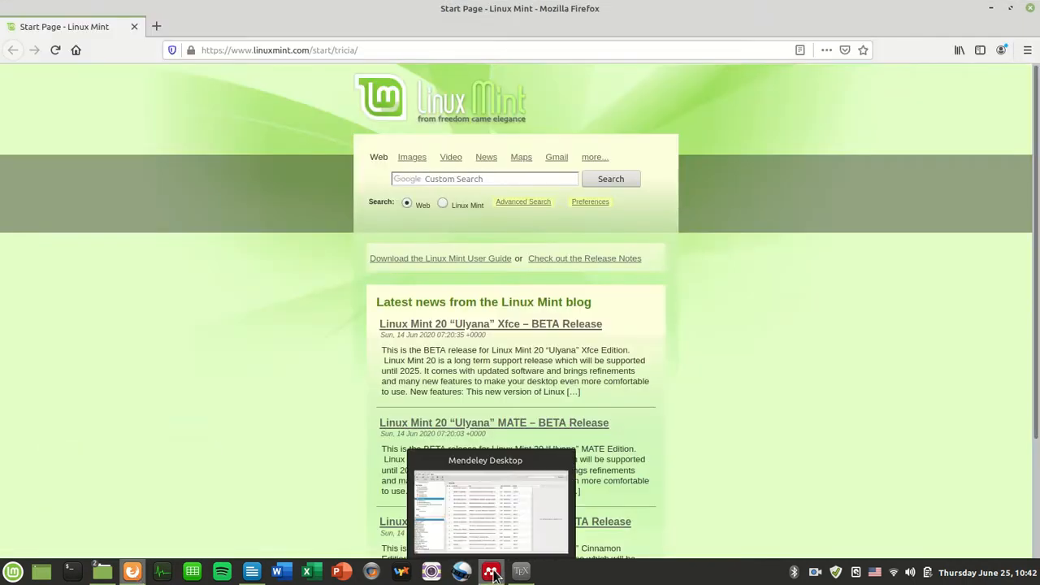
left_click(490, 571)
left_click(521, 571)
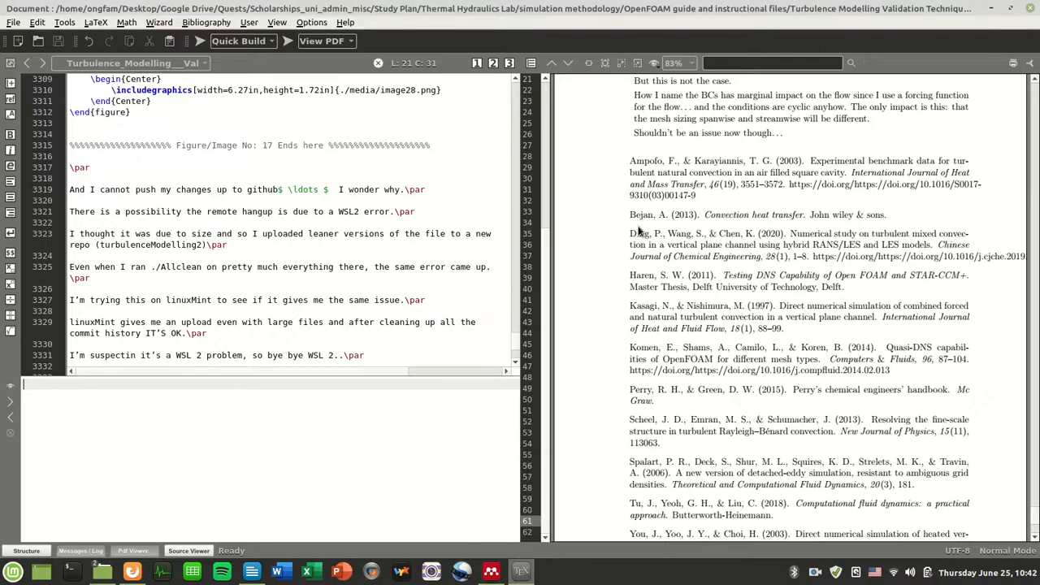
key("alt+Tab")
left_click(813, 43)
type("convection")
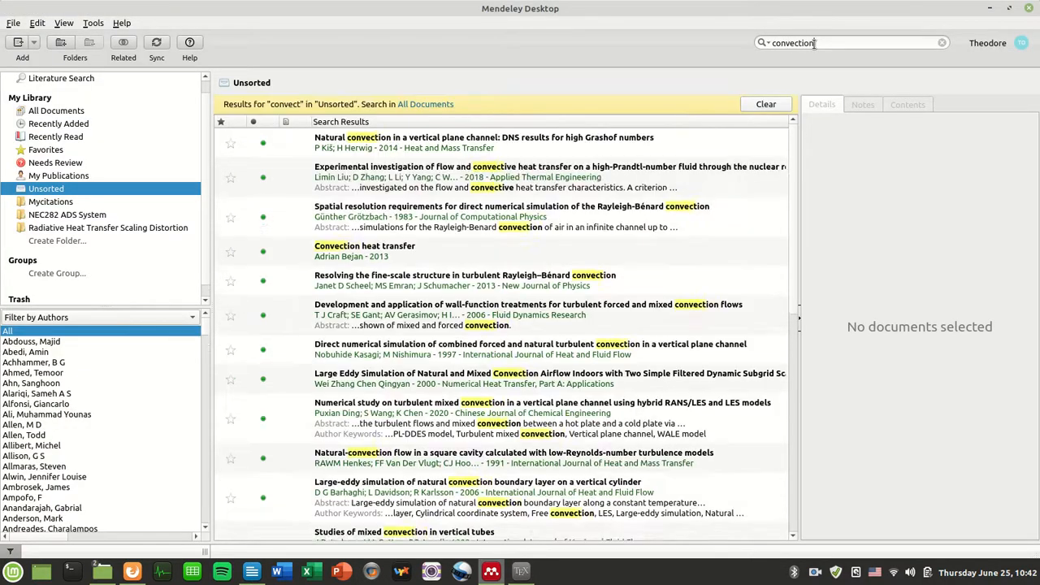
type(" heat transfer")
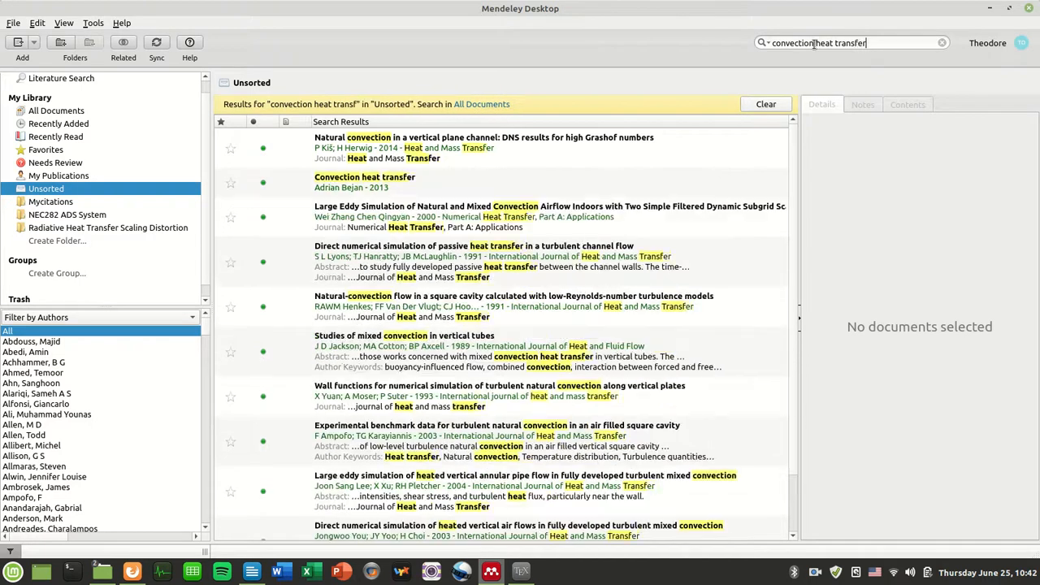
left_click(384, 186)
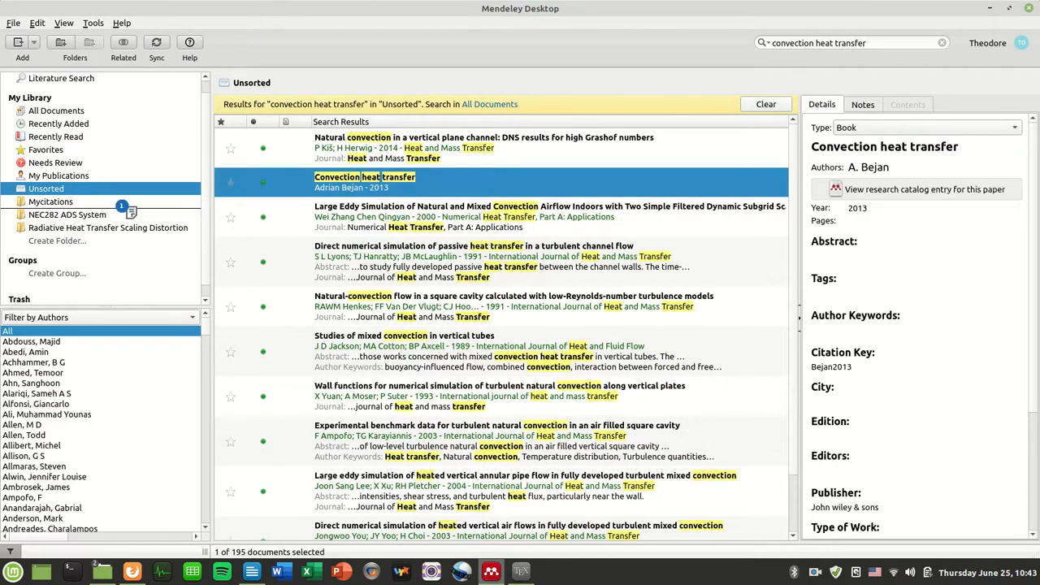
left_click(58, 204)
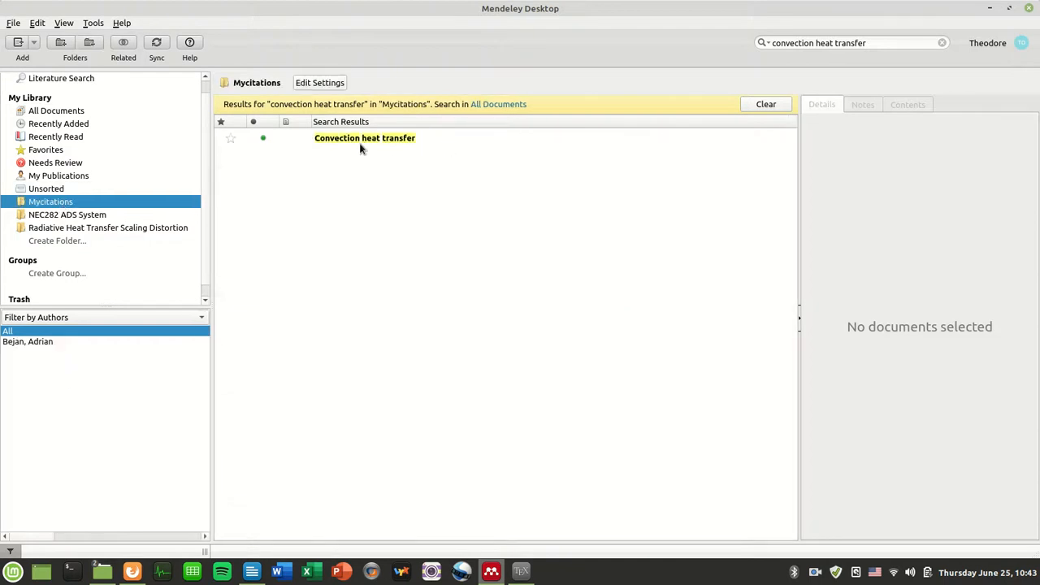
left_click(360, 140)
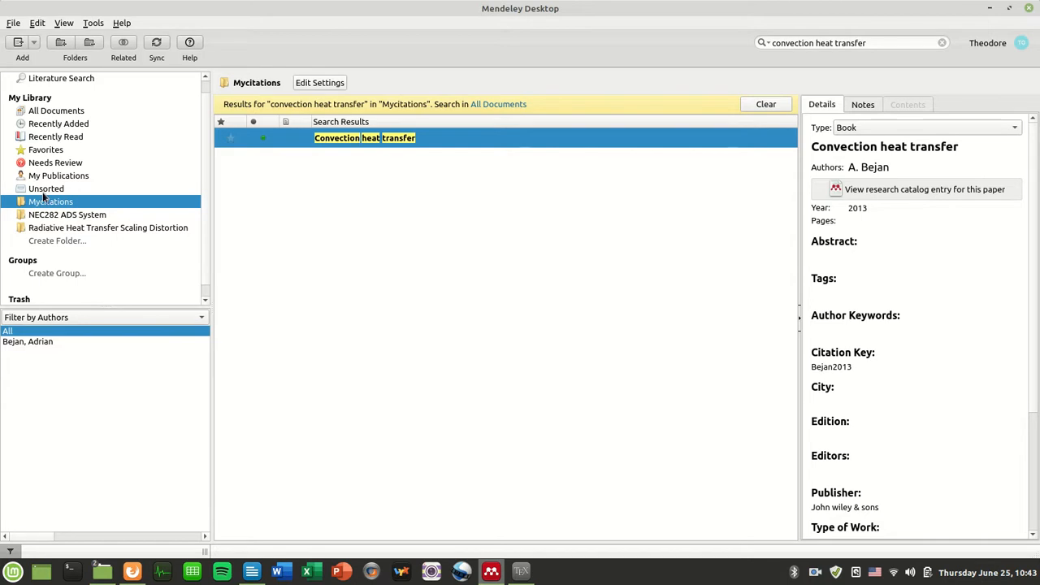
Check the PDF's next reference, find it in Unsorted by its authors, add the 2020 turbulent mixed convection article to Mycitations, and clear the search.
key("alt+Tab")
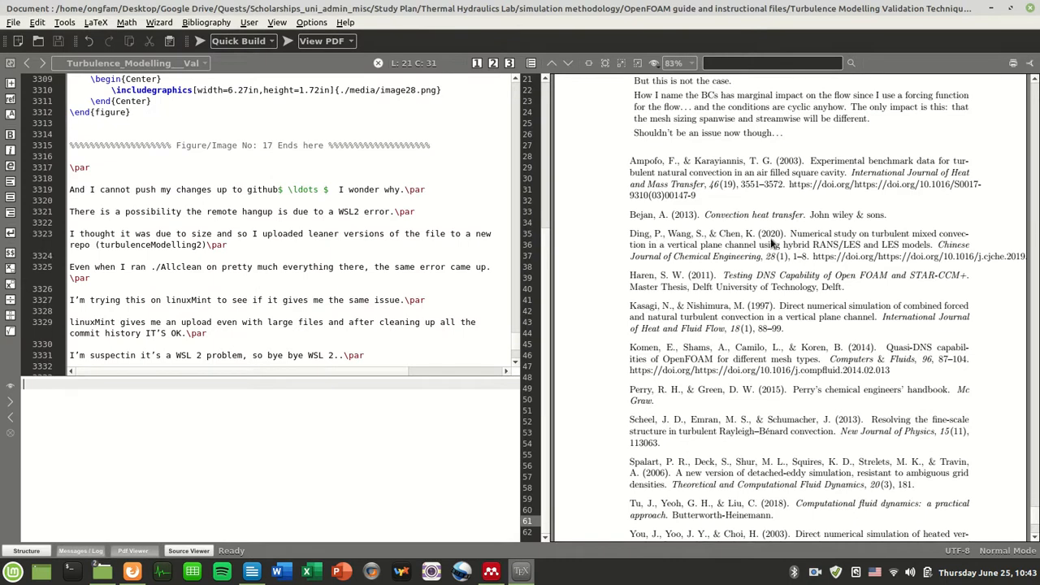
key("alt+Tab")
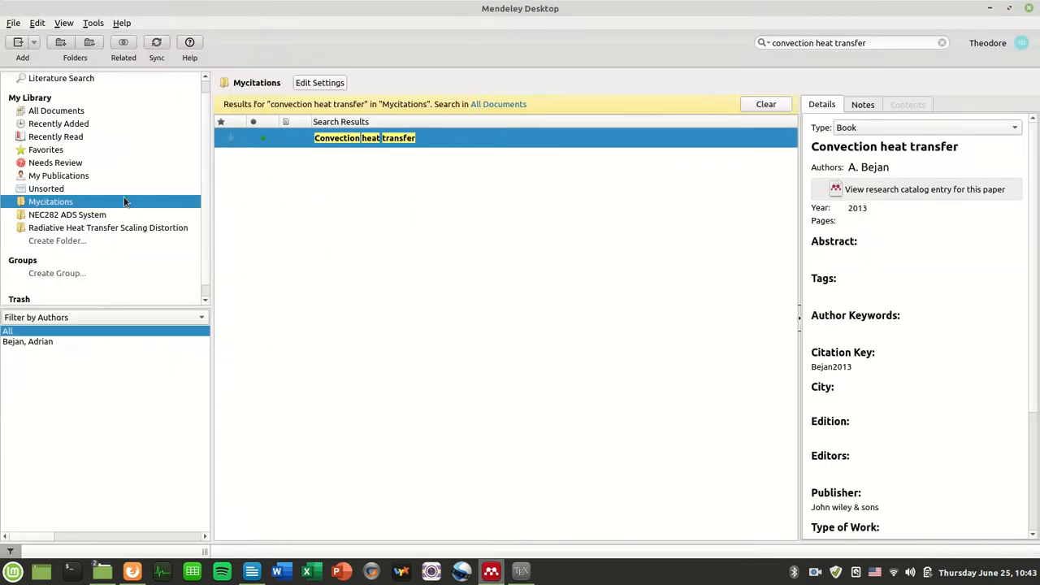
left_click(126, 194)
triple_click(805, 44)
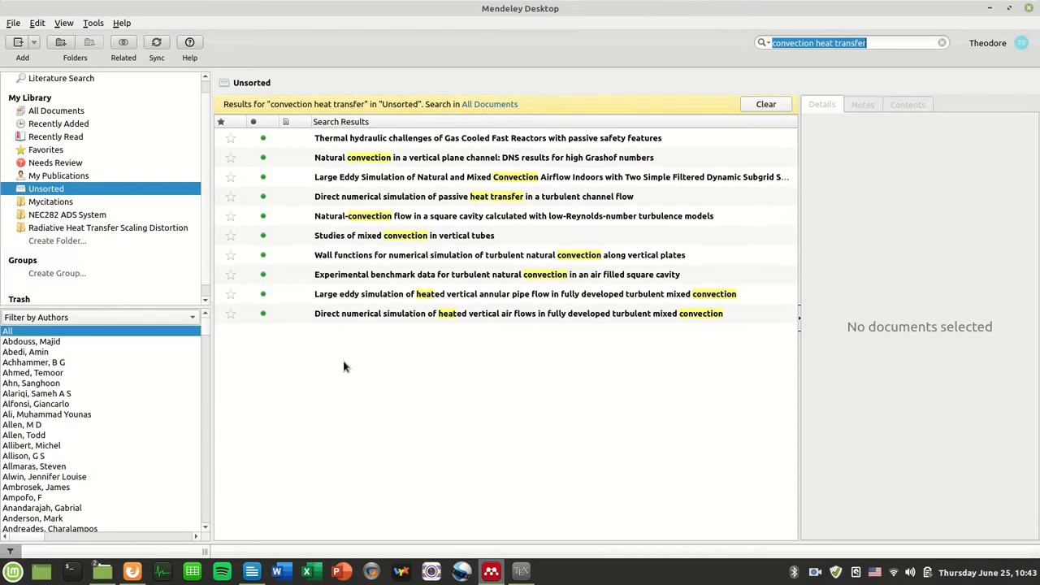
type("ding wang chen")
left_click(394, 193)
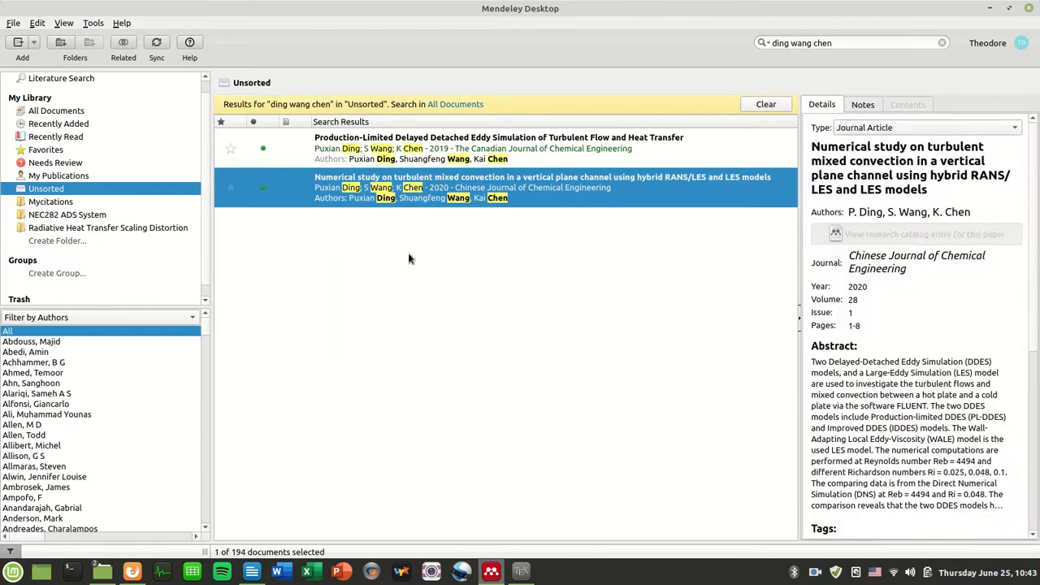
left_click_drag(383, 190, 81, 203)
left_click(77, 203)
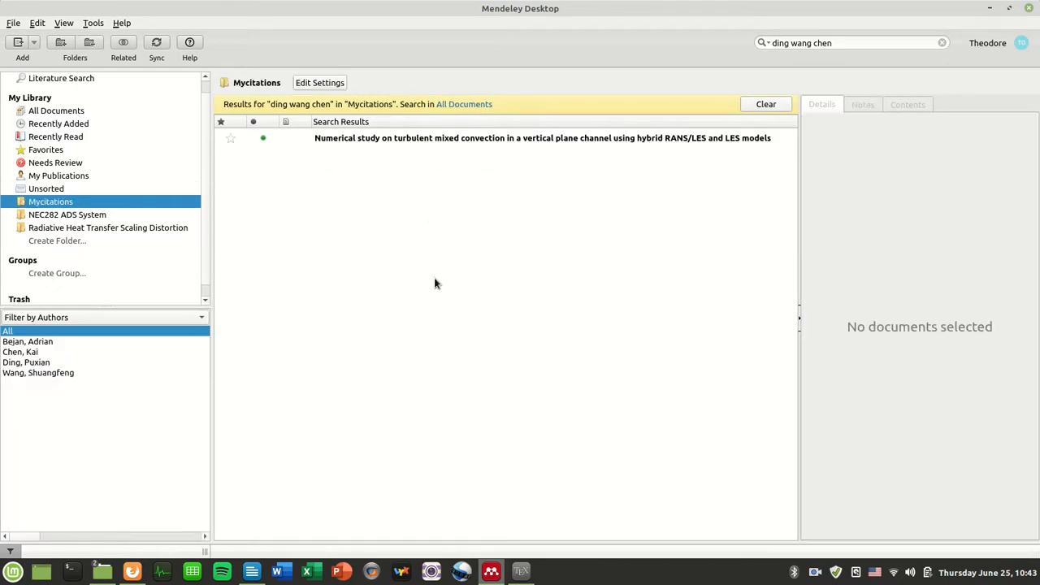
left_click(941, 42)
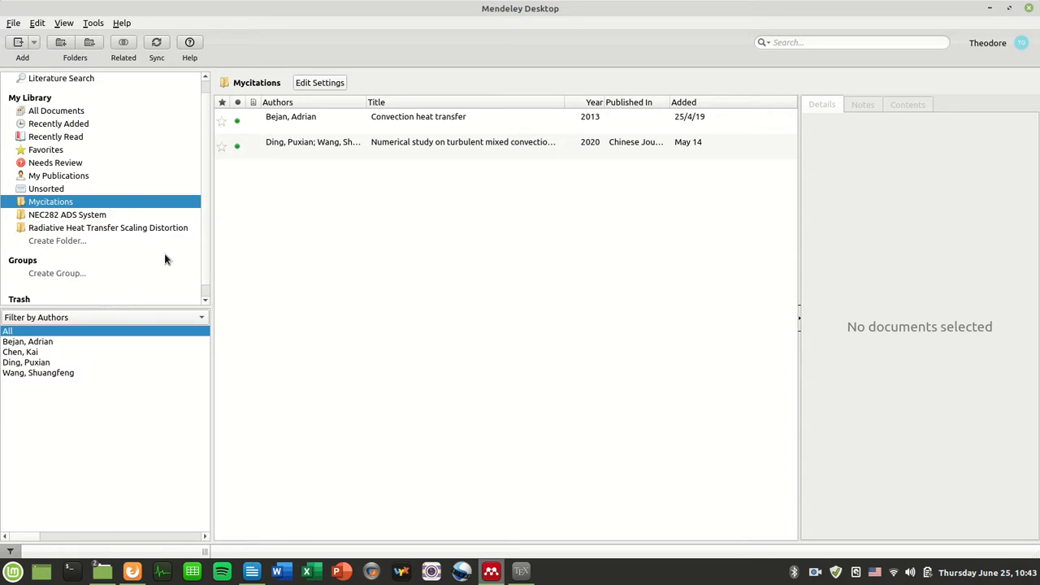
Remove the Mycitations folder from the Mendeley library.
right_click(47, 201)
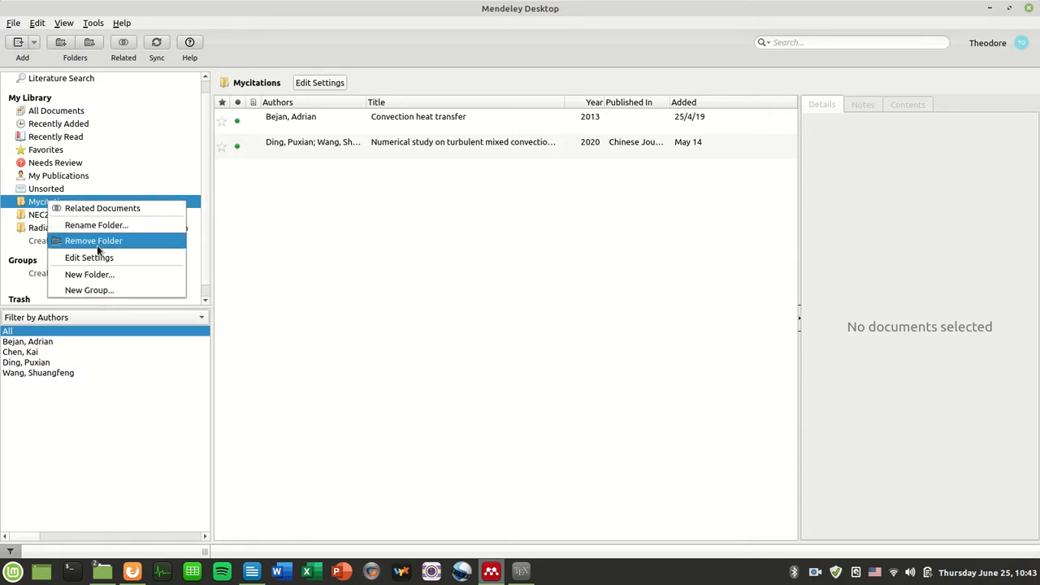
left_click(96, 245)
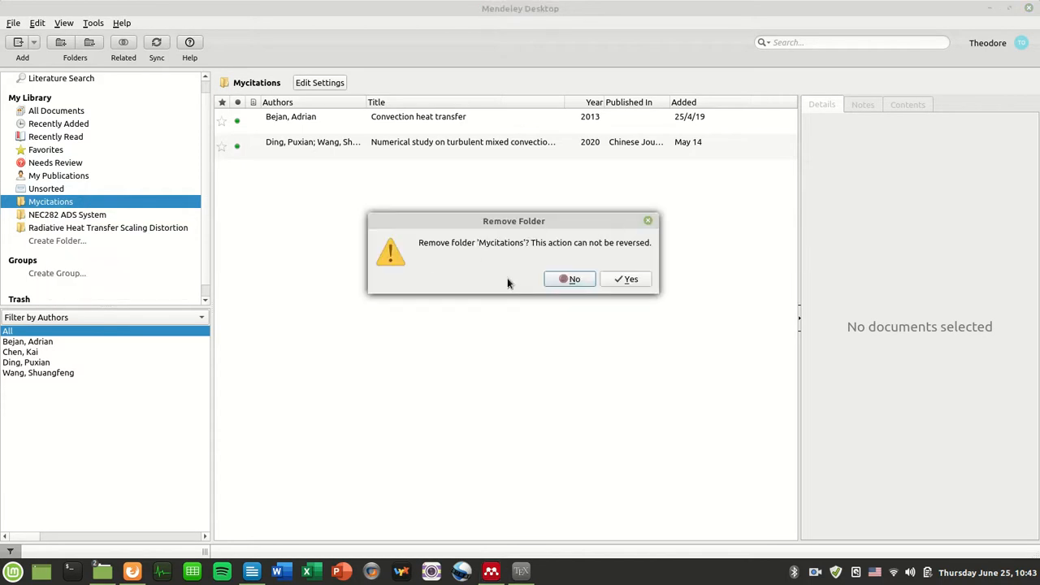
left_click(624, 280)
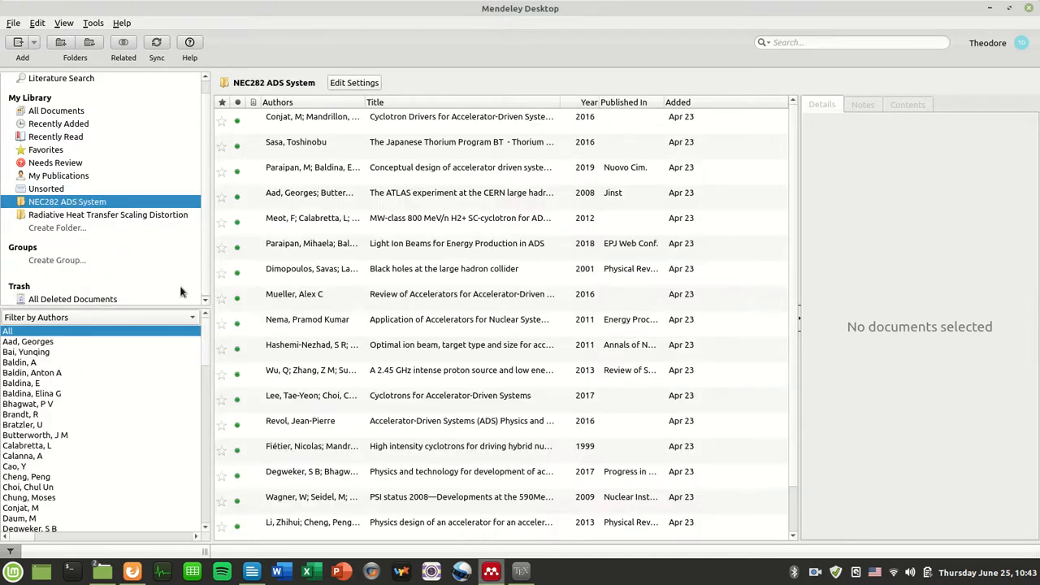
Search the Unsorted documents by the start of an author's first name, clear the search, and check the Radiative Heat Transfer Scaling Distortion folder.
left_click(89, 189)
left_click(792, 43)
type("adr")
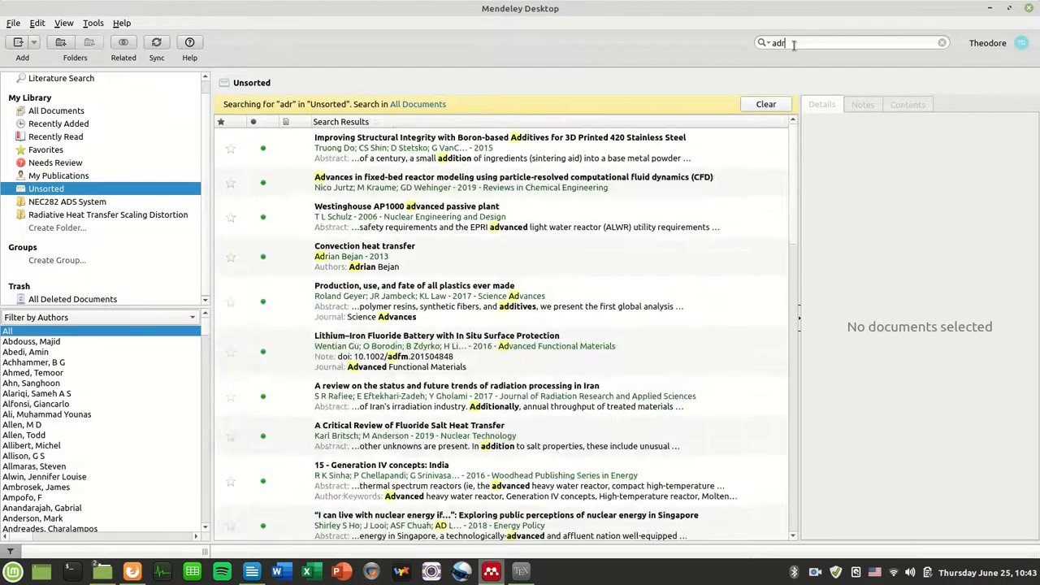
type("i")
key("BackSpace")
key("BackSpace")
key("BackSpace")
key("BackSpace")
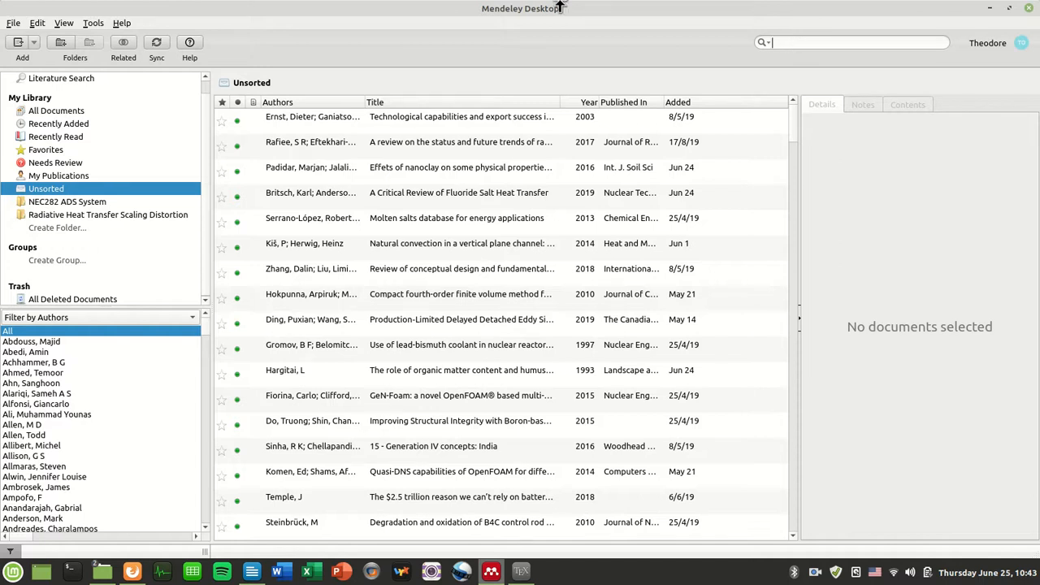
left_click(34, 214)
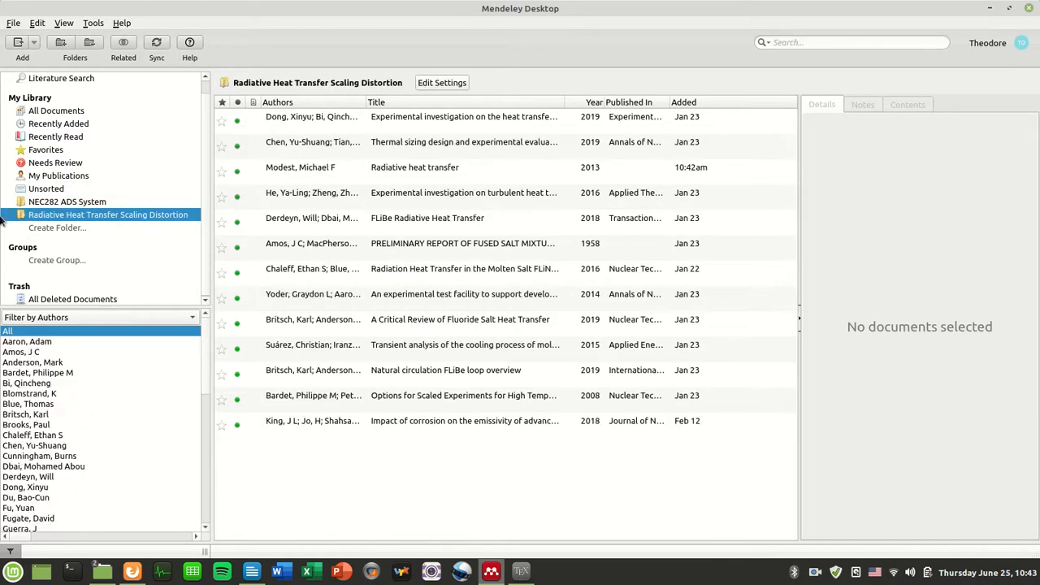
left_click(55, 189)
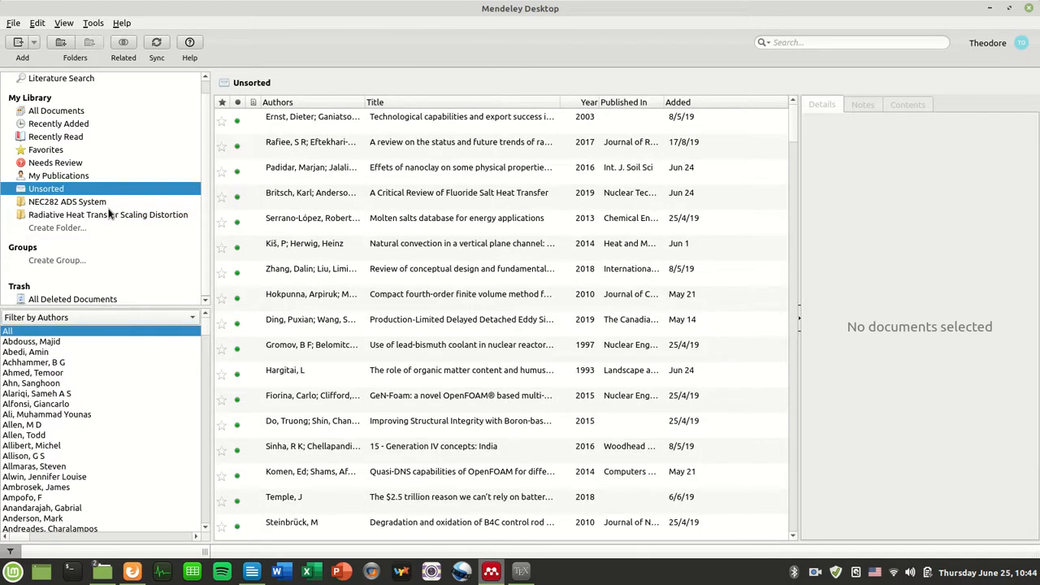
Switch to Texmaker and read through the reference list at the end of the compiled PDF.
left_click(130, 571)
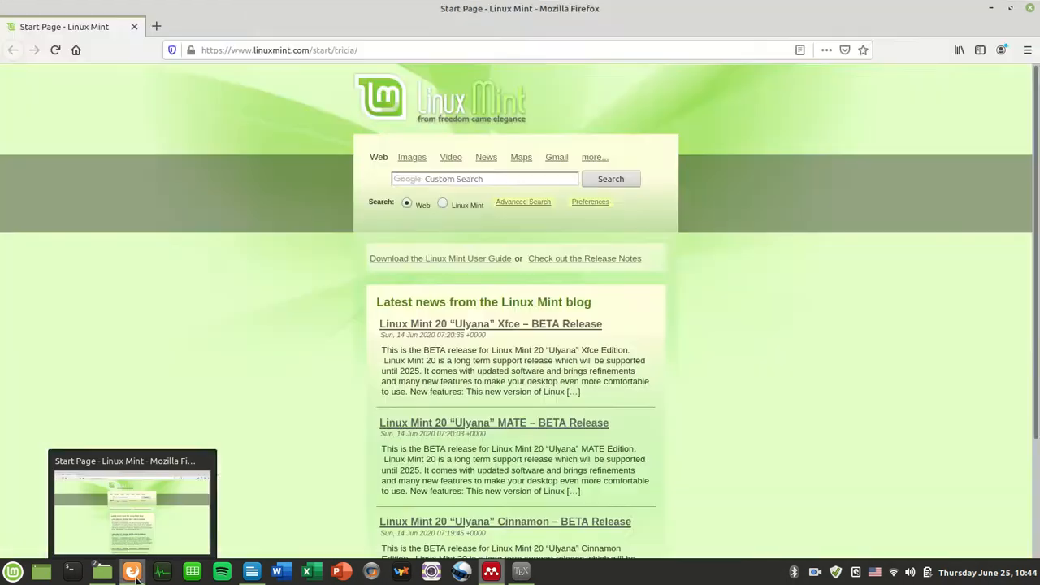
left_click(247, 573)
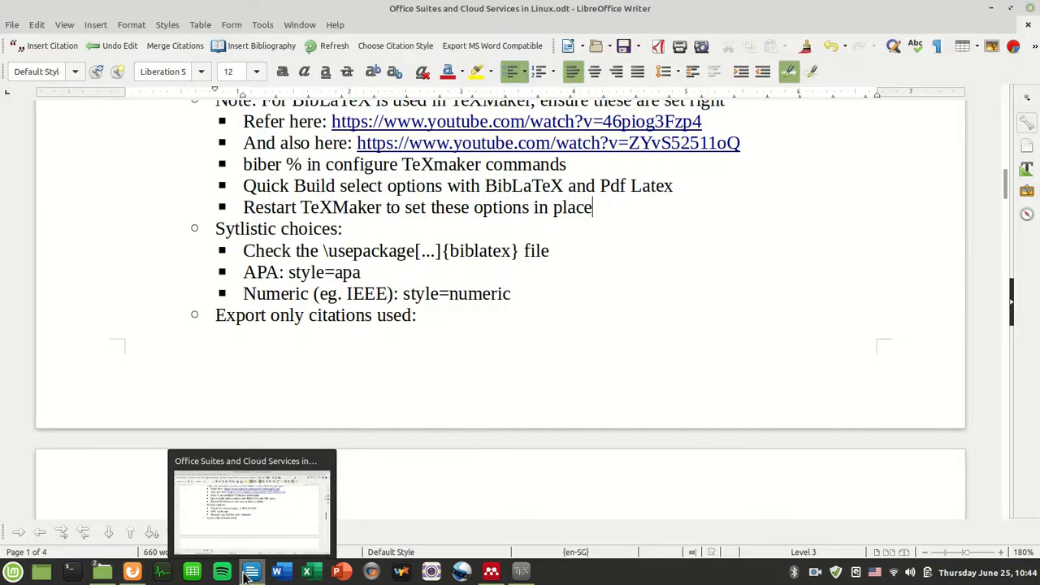
left_click(492, 573)
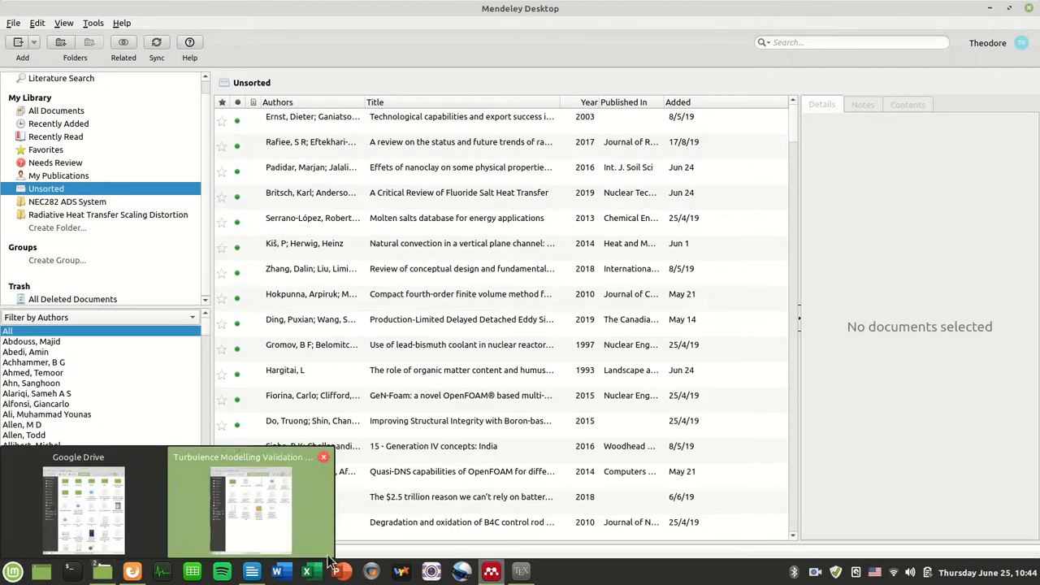
left_click(521, 572)
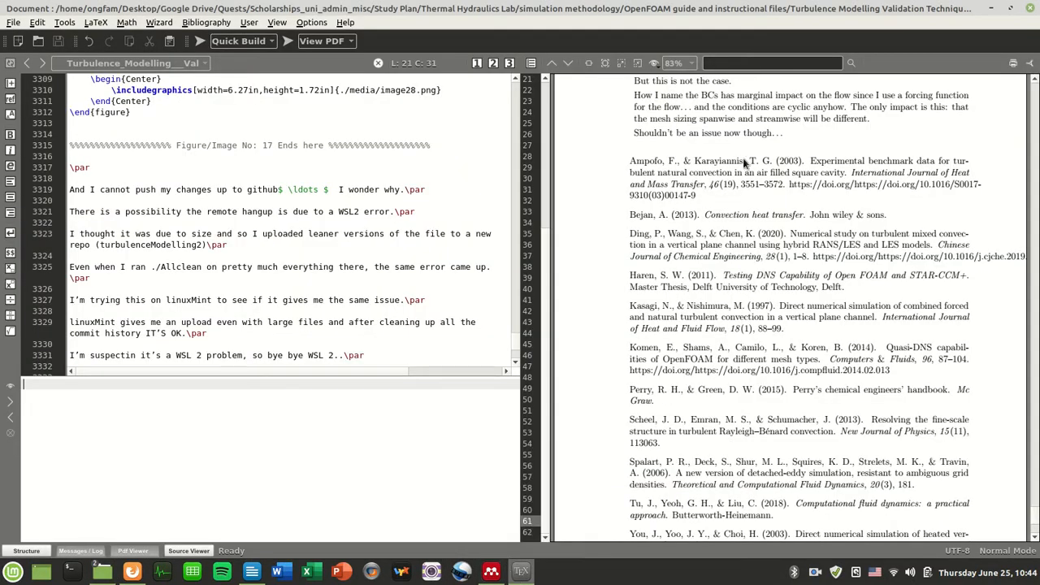
scroll(746, 264, "down", 1)
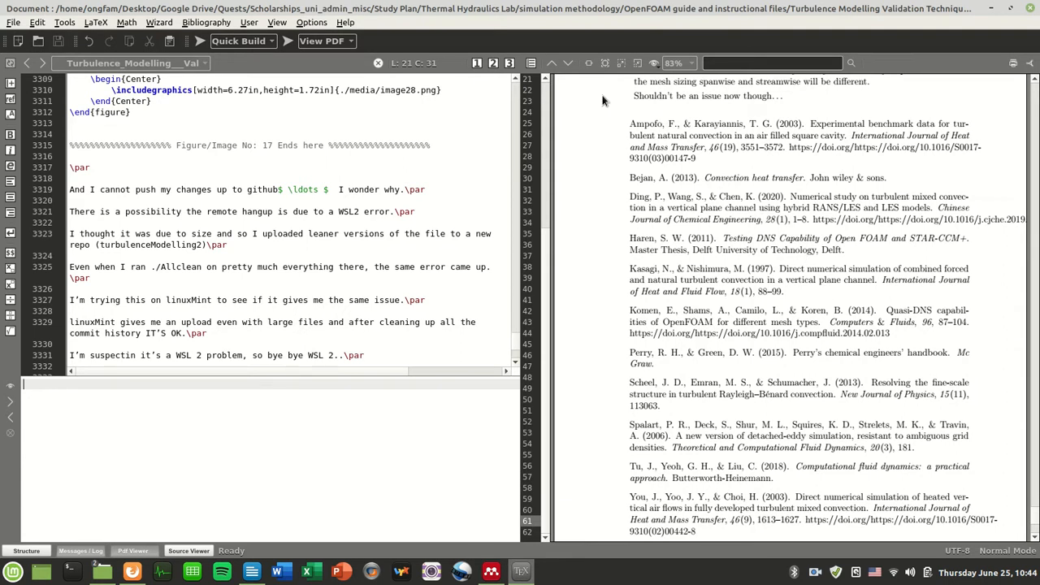
scroll(814, 244, "down", 10)
scroll(815, 252, "up", 12)
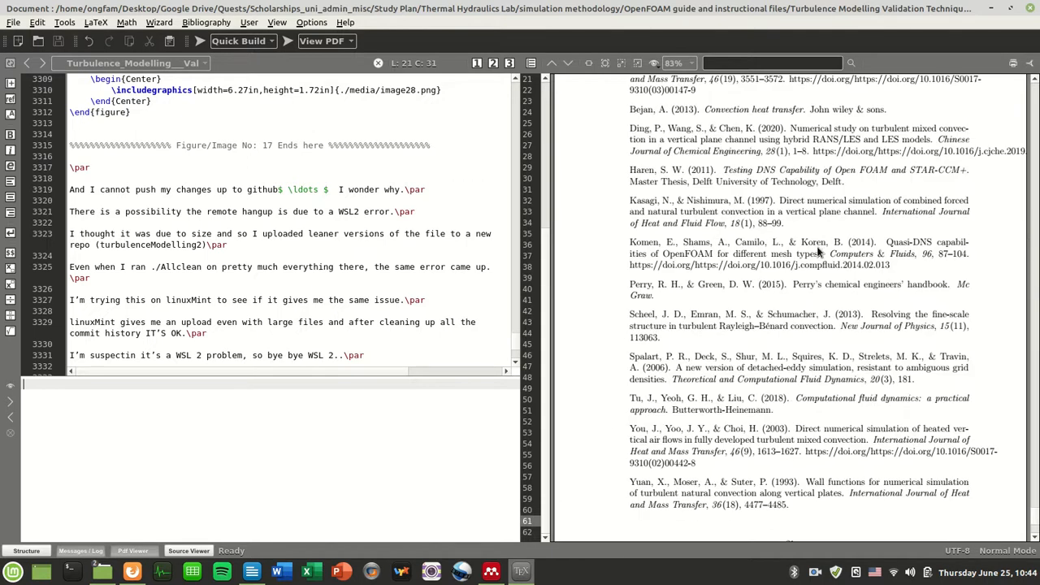
scroll(805, 268, "down", 5)
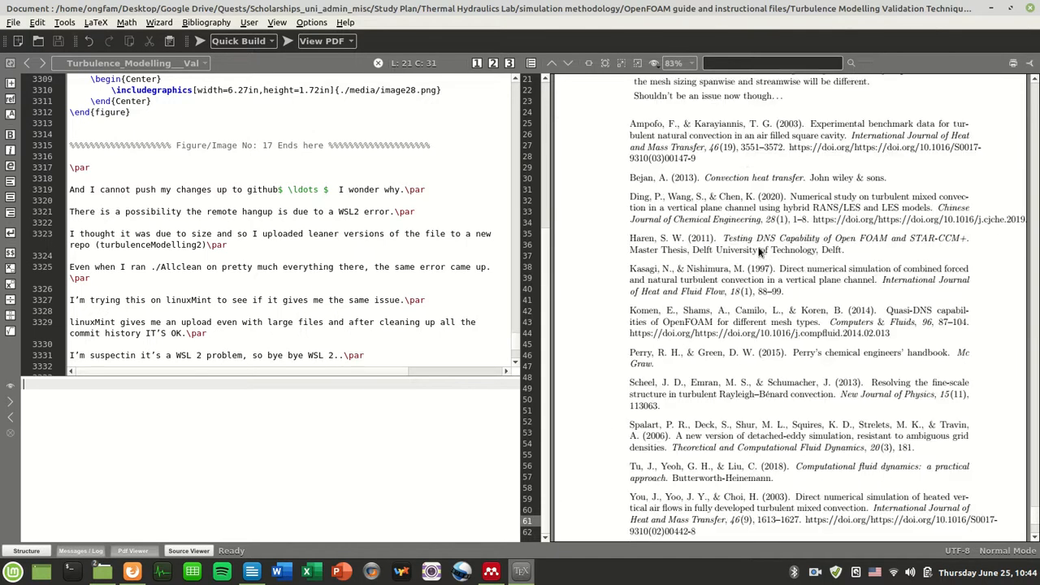
scroll(784, 216, "down", 7)
scroll(782, 281, "up", 5)
scroll(782, 281, "up", 2)
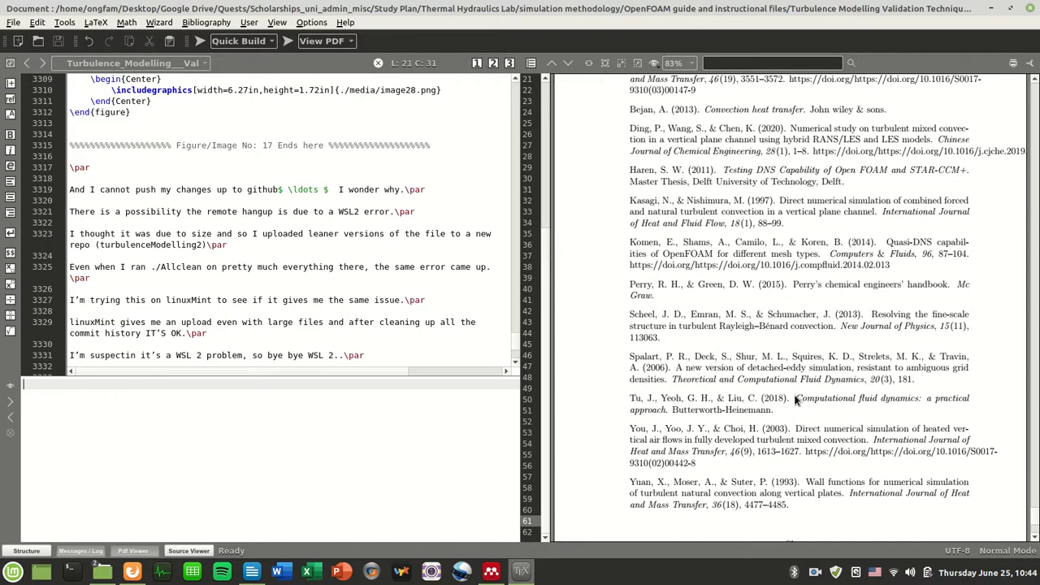
Switch to Mendeley Desktop and inspect individual documents in the Radiative Heat Transfer Scaling Distortion folder.
left_click(489, 572)
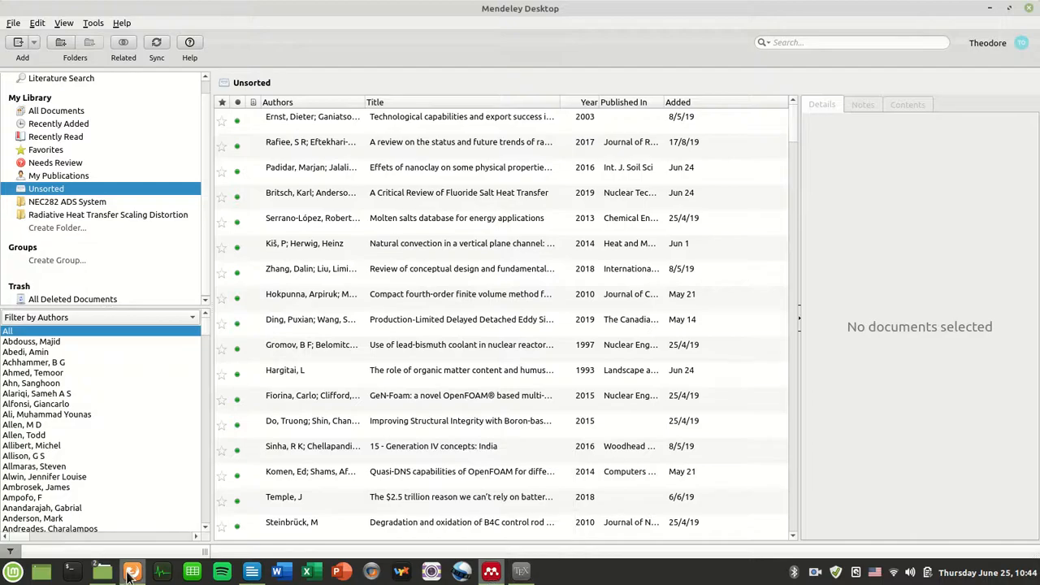
left_click(132, 572)
left_click(491, 572)
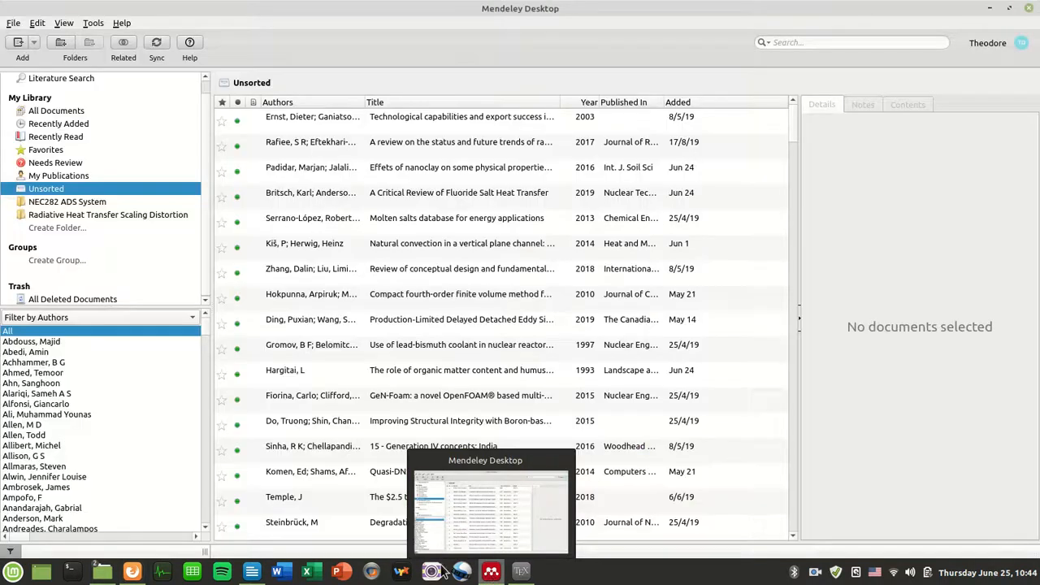
left_click(91, 215)
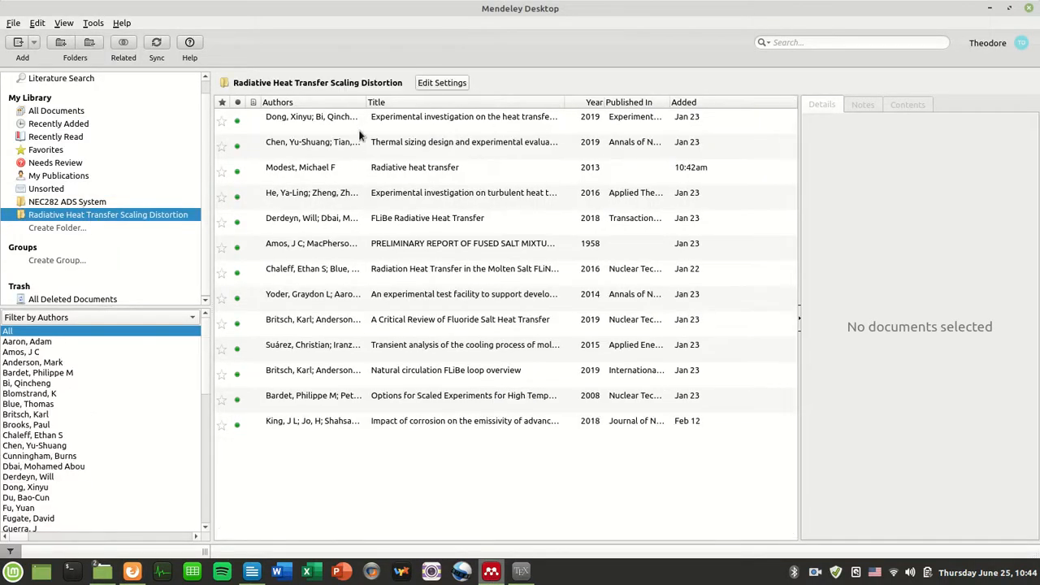
left_click(361, 129)
left_click(346, 302)
left_click(361, 418)
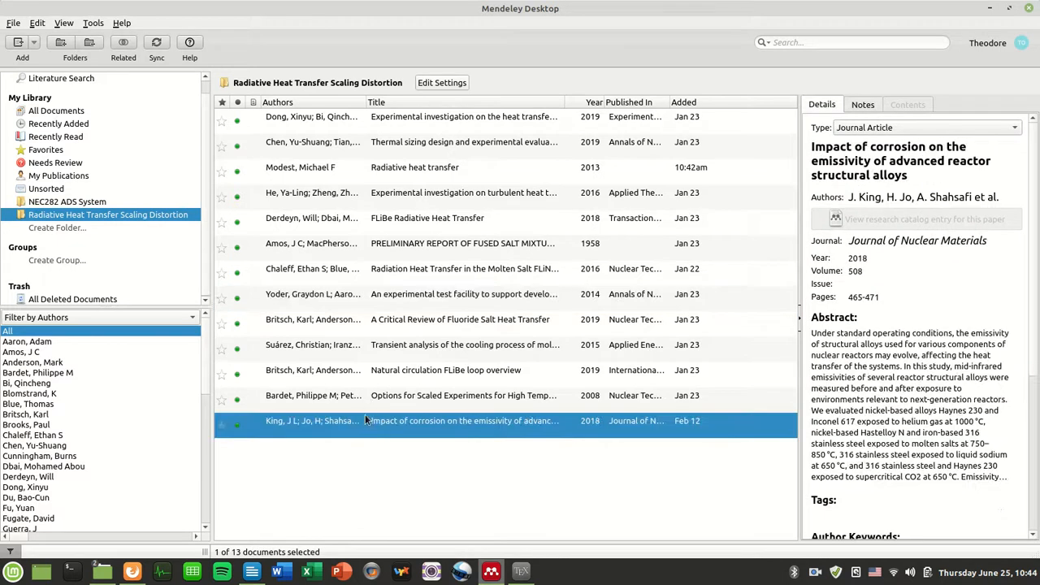
Go through the documents in the NEC282 ADS System folder, from the first entry to the last.
left_click(84, 193)
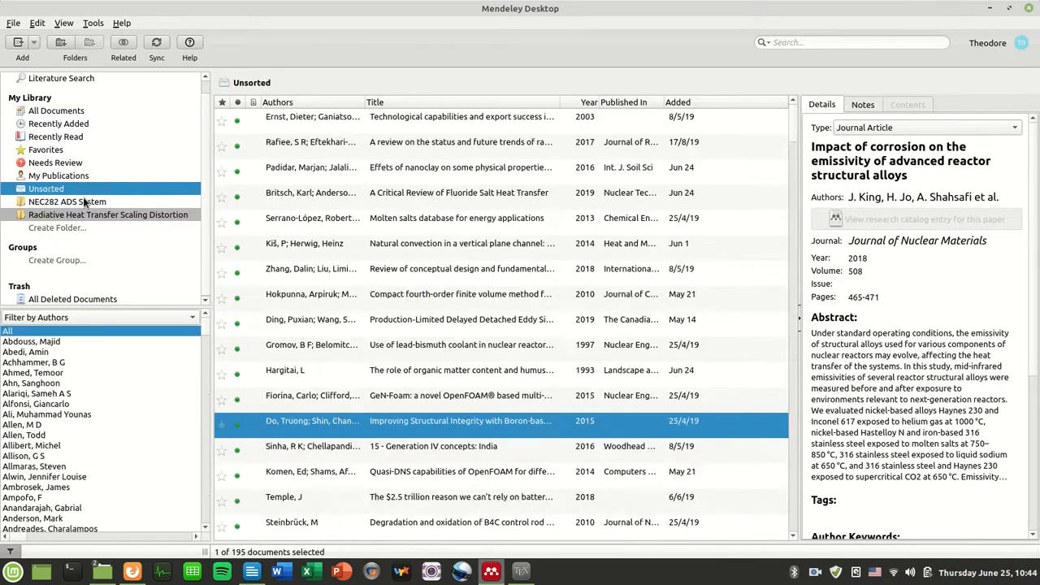
left_click(86, 200)
left_click(378, 130)
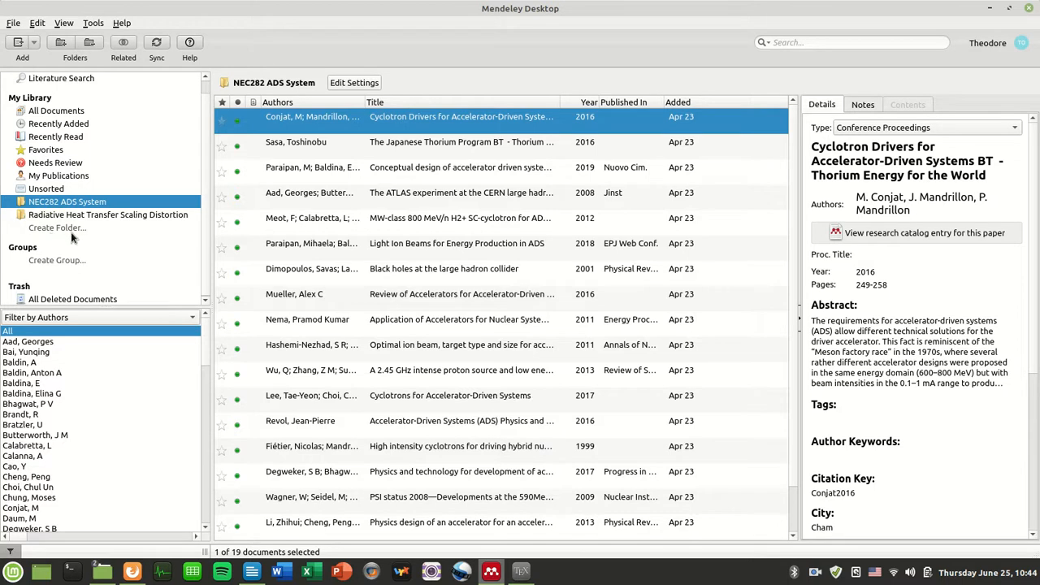
scroll(476, 354, "down", 1)
key("ctrl+a")
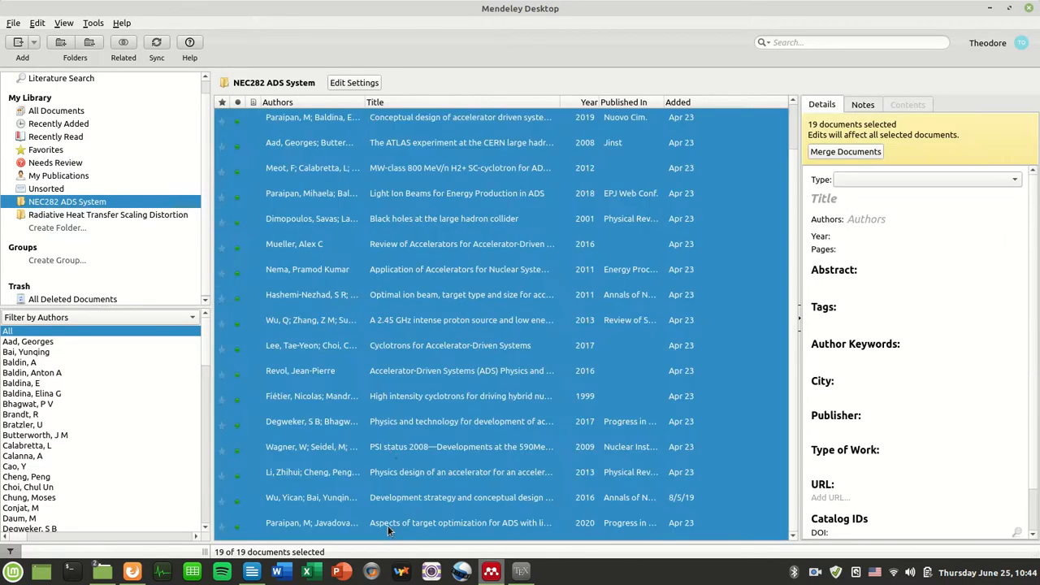
left_click(391, 445)
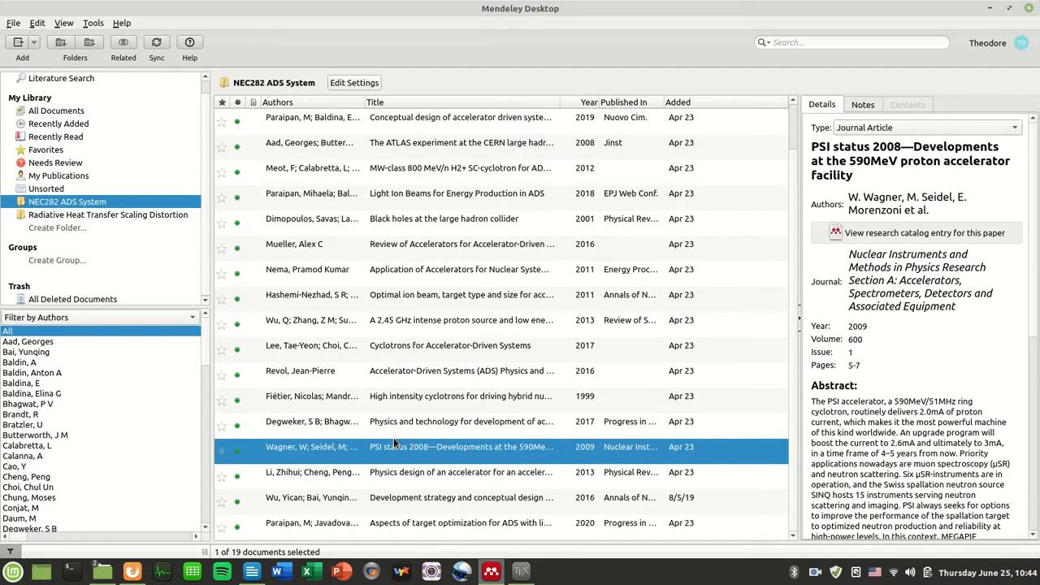
left_click(419, 523)
Select all NEC282 ADS System documents, begin exporting them as BibTeX with bibliography.bib as the target, and cancel the export.
scroll(415, 504, "up", 1)
key("ctrl+a")
right_click(366, 228)
left_click(417, 378)
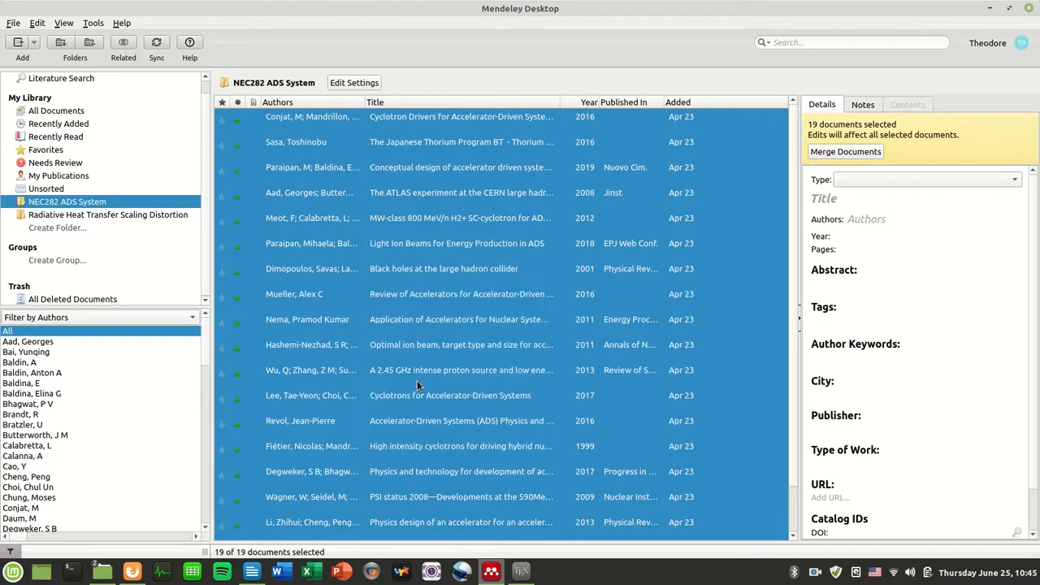
left_click(303, 128)
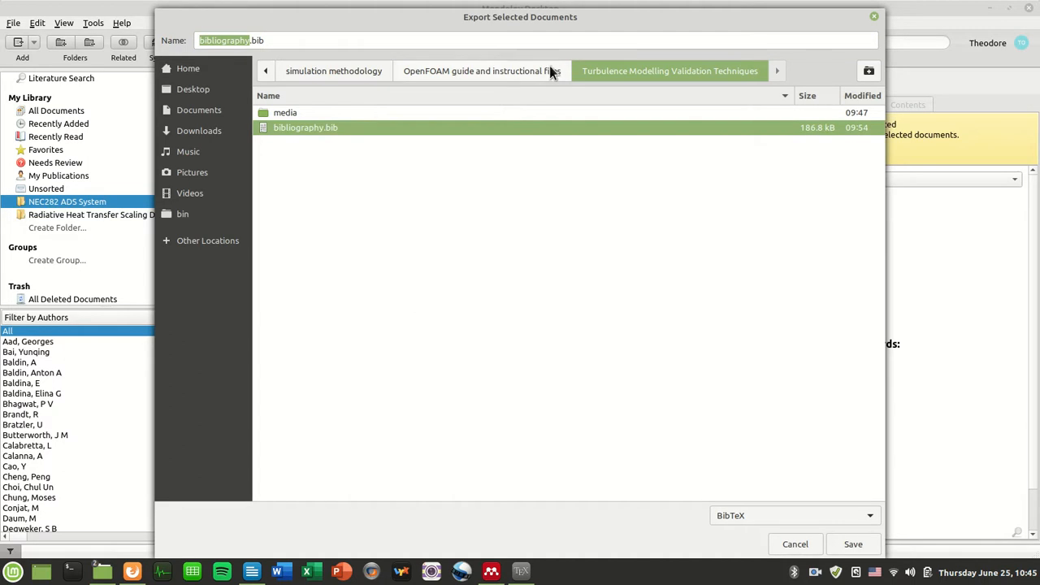
left_click(875, 18)
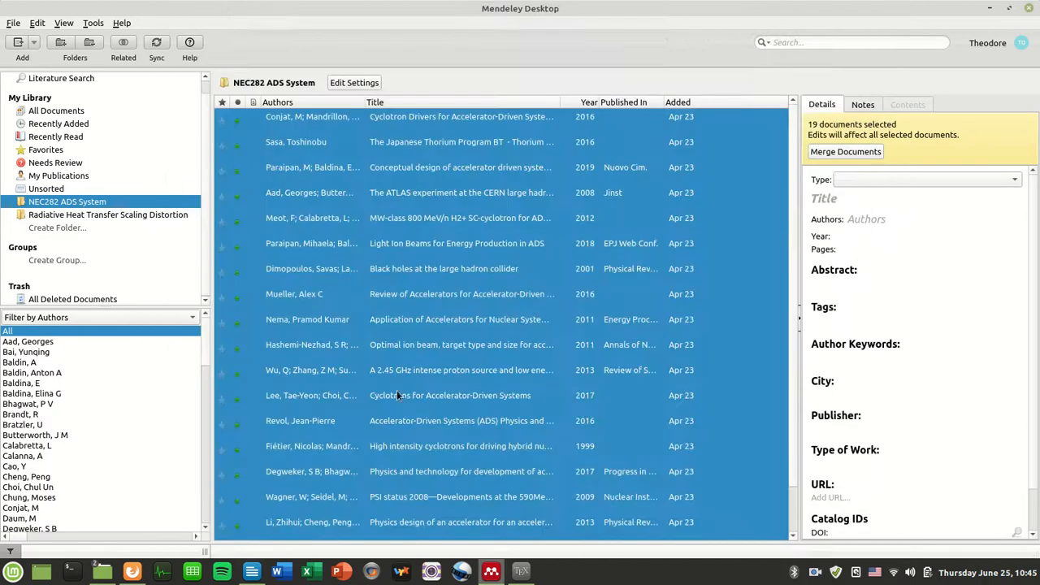
left_click(317, 422)
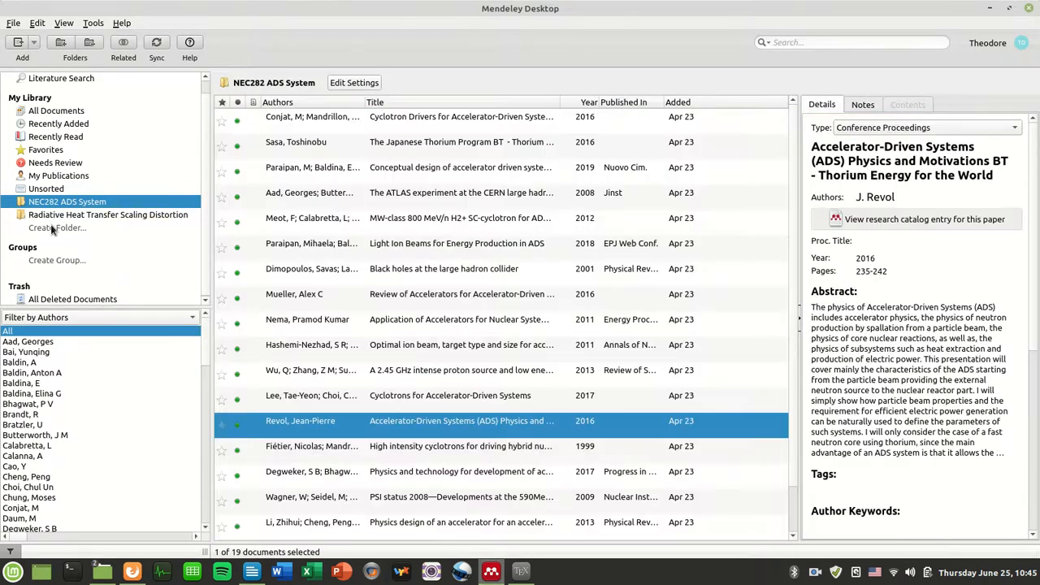
Switch to the file manager, open the Turbulence Modelling literature folder under OpenFOAM guide and instructional files, and look for its RIS files.
left_click(102, 571)
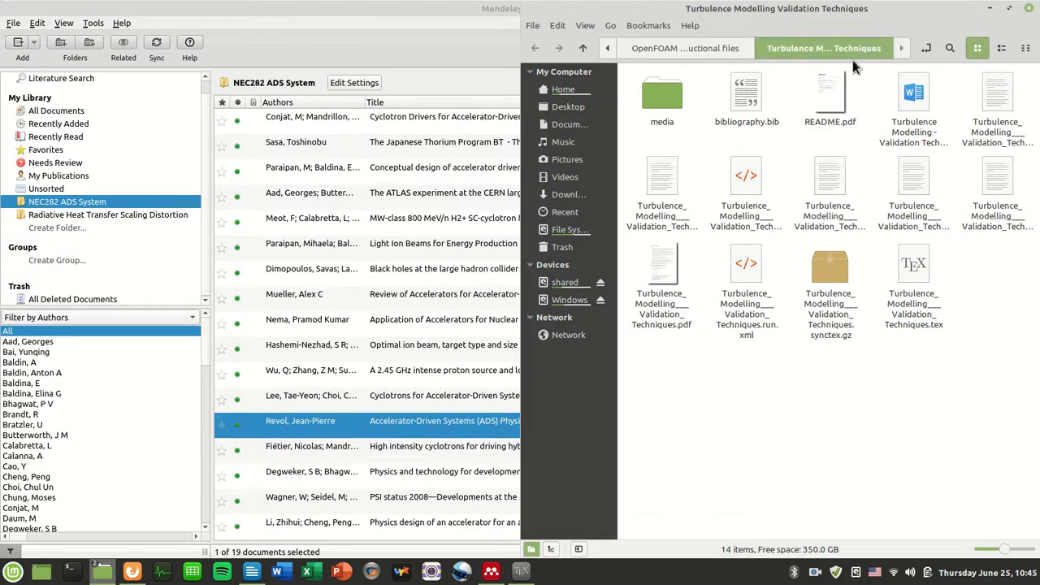
left_click(699, 46)
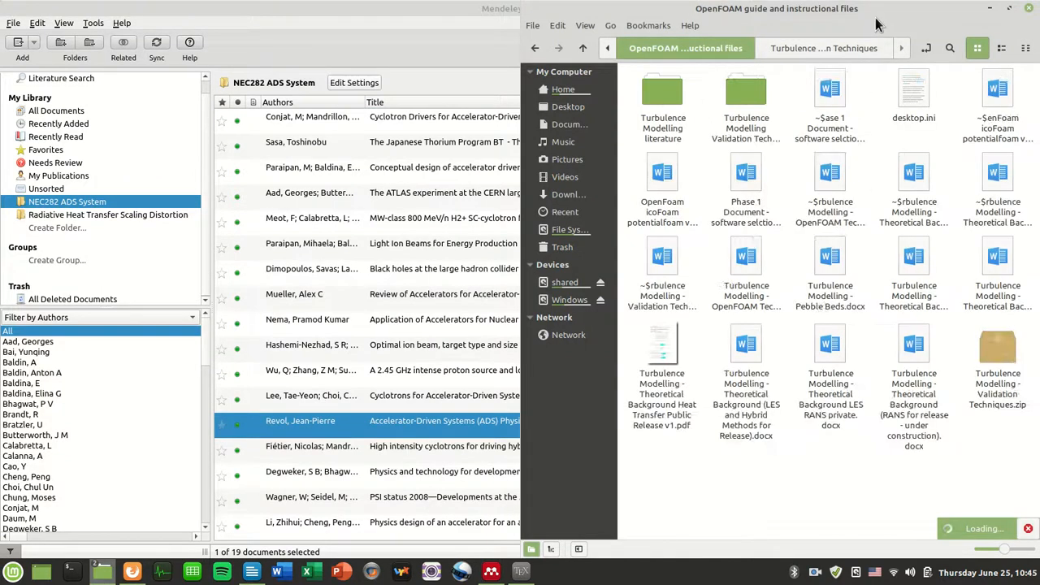
double_click(879, 19)
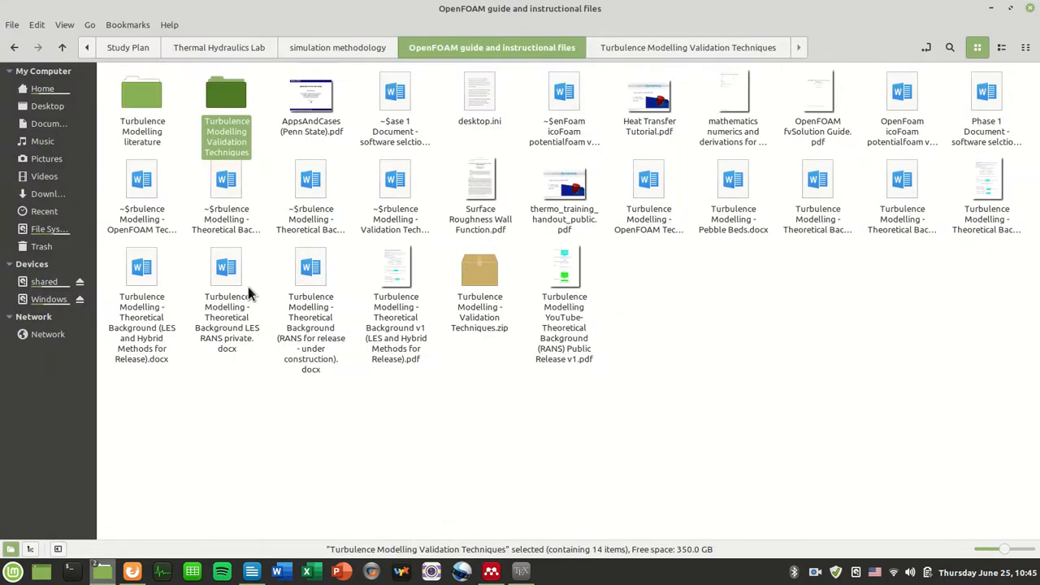
double_click(166, 124)
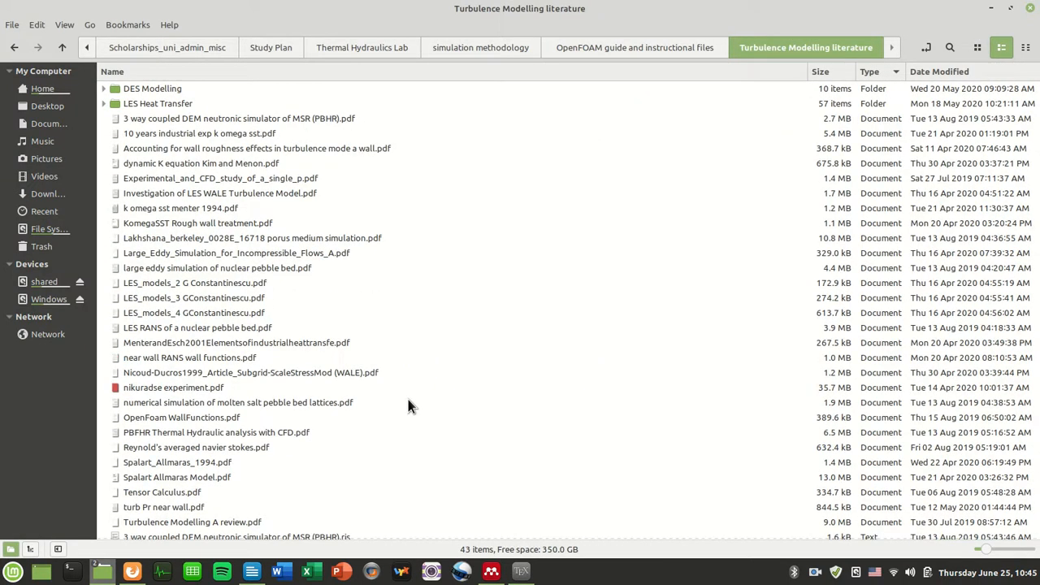
scroll(408, 402, "down", 5)
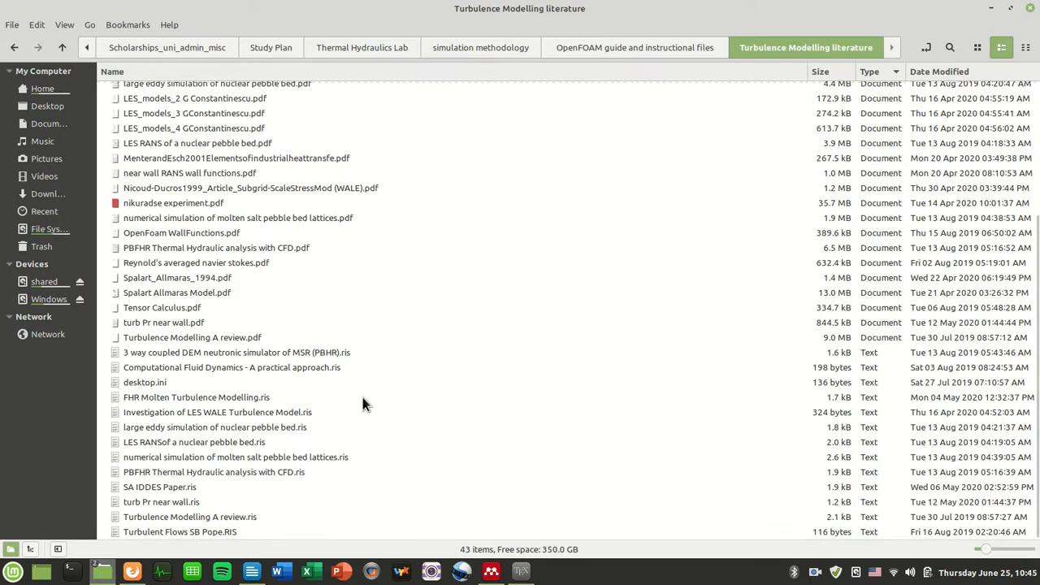
Display the contents of "3 way coupled DEM neutronic simulator of MSR (PBHR).ris" as text, look through the record, and close it.
left_click(350, 355)
right_click(351, 355)
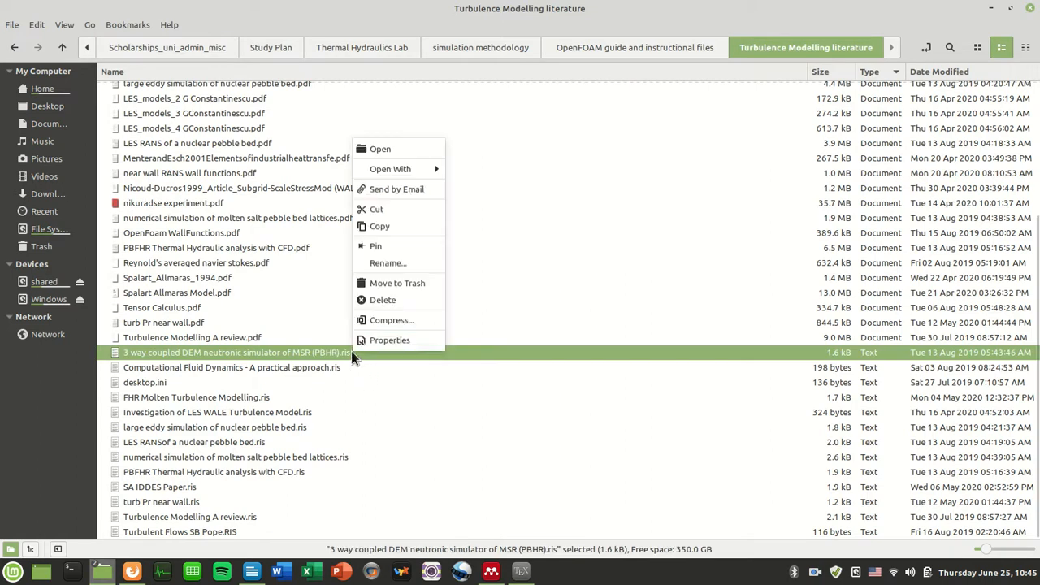
left_click(386, 147)
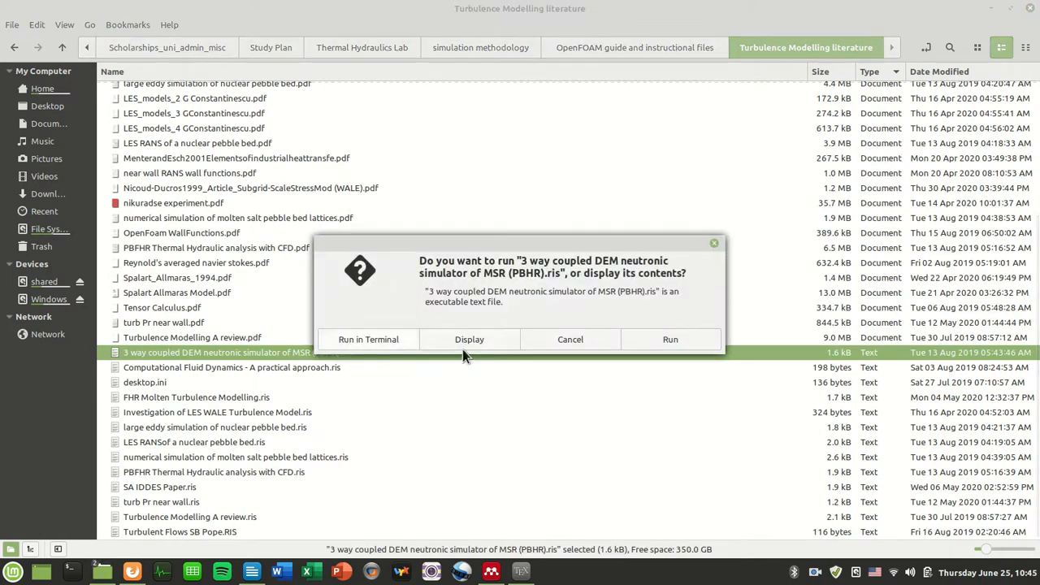
left_click(446, 337)
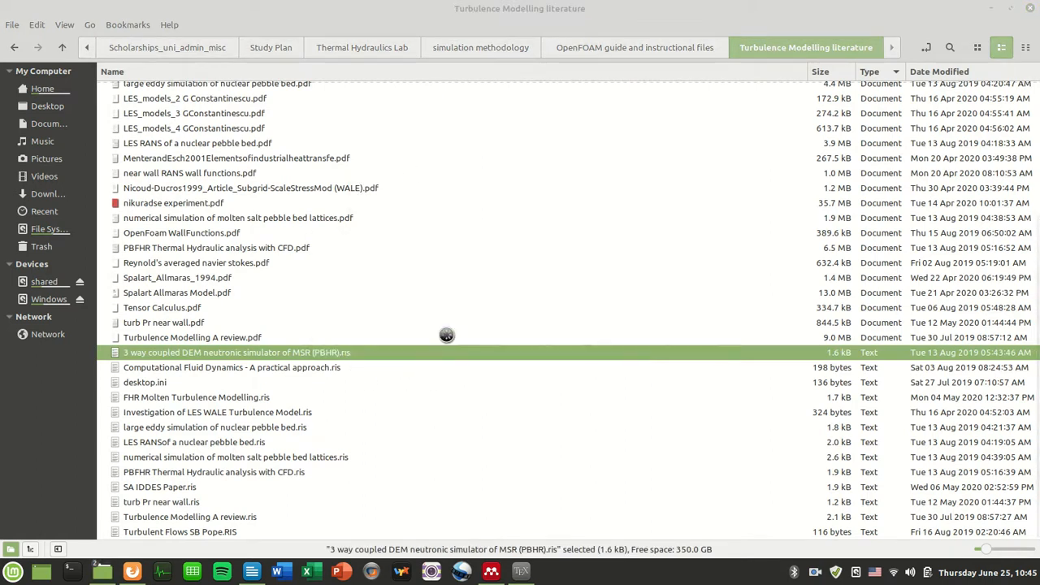
left_click_drag(306, 206, 487, 439)
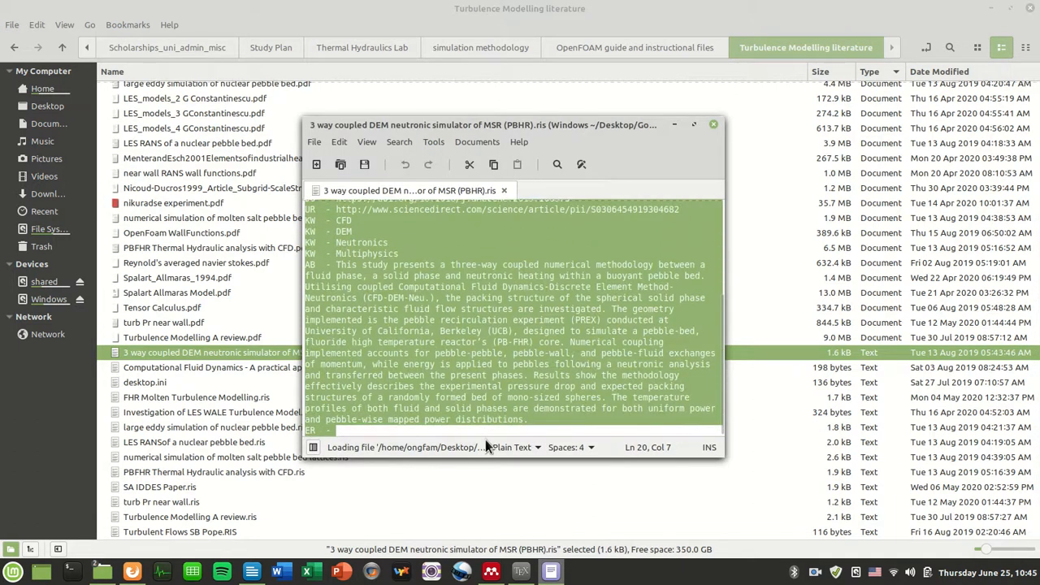
left_click(485, 439)
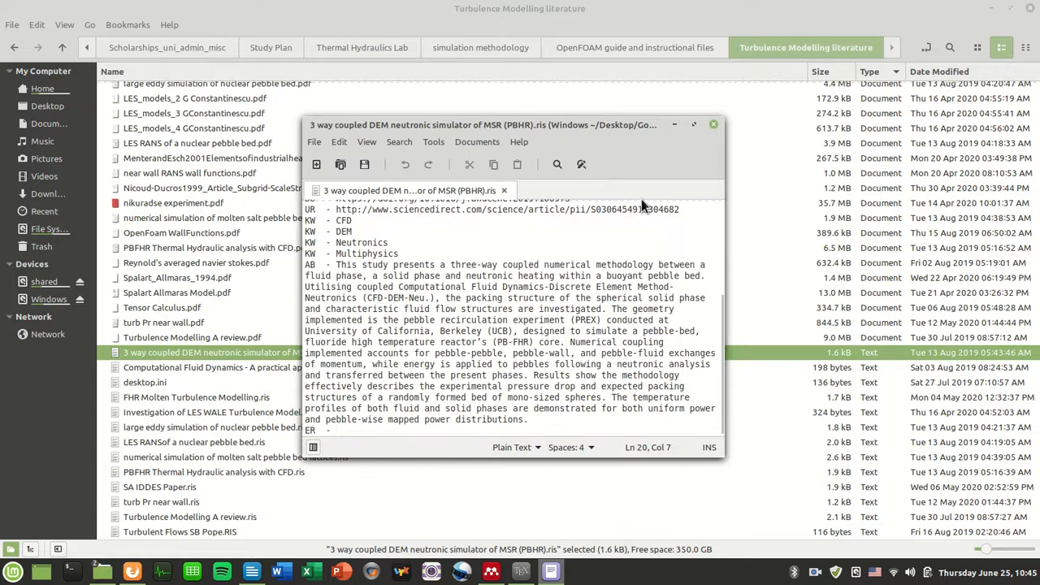
left_click(709, 126)
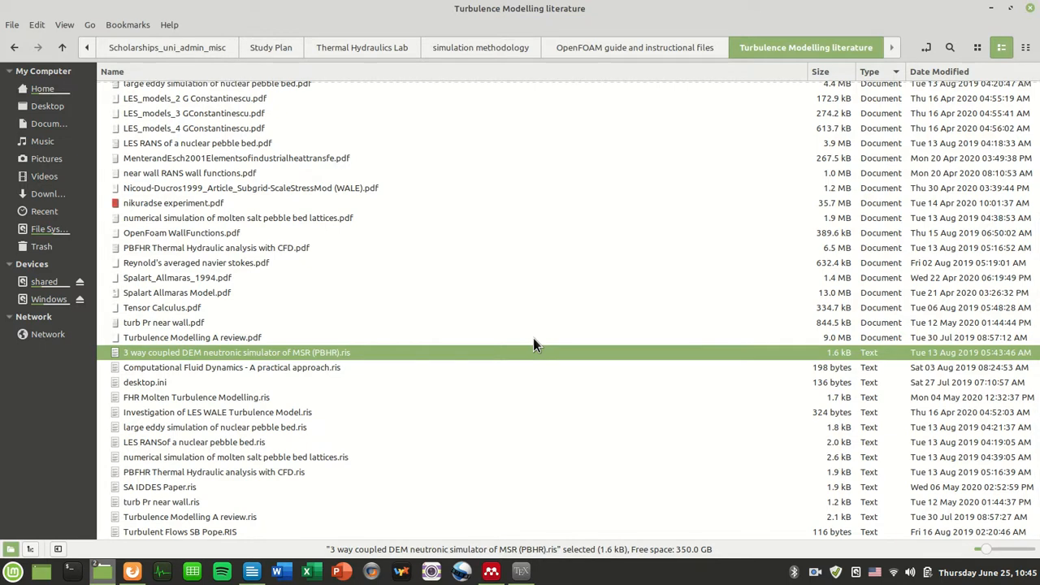
Look through the PDFs and matching RIS files in the Turbulence Modelling literature folder.
scroll(443, 347, "up", 5)
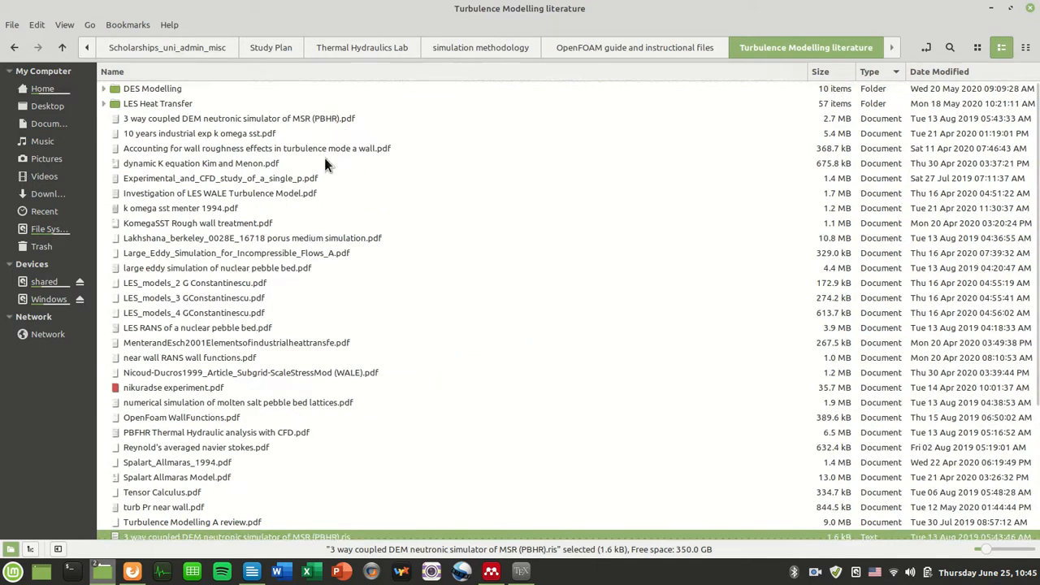
scroll(276, 341, "down", 4)
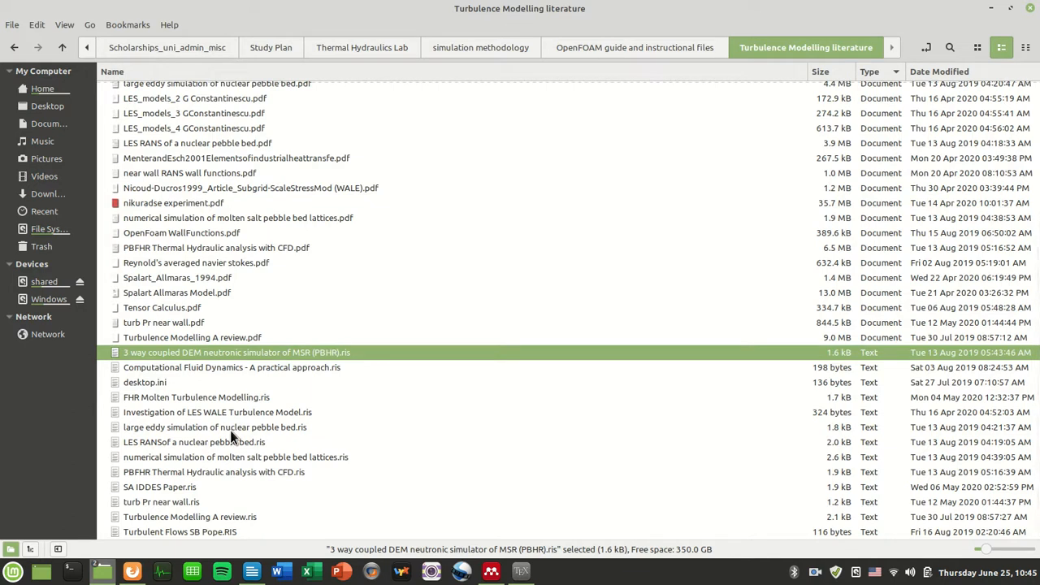
scroll(331, 311, "up", 5)
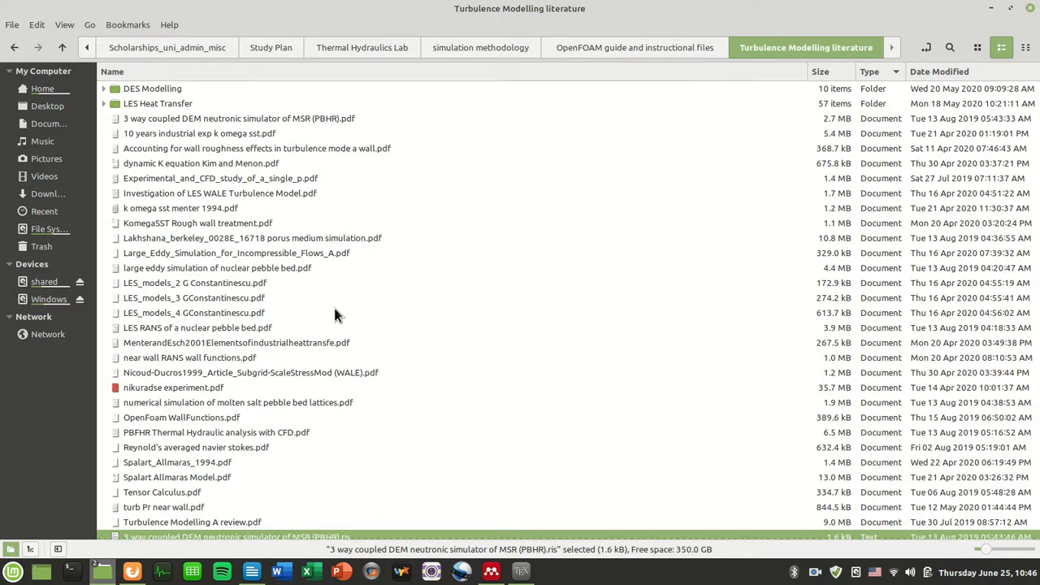
scroll(358, 367, "down", 3)
scroll(374, 445, "down", 2)
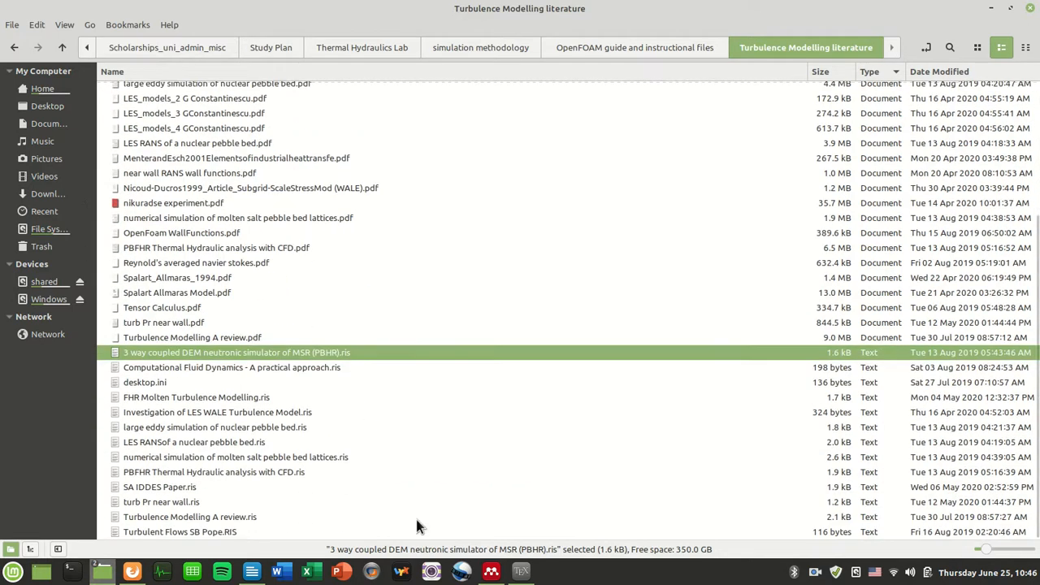
Switch to Mendeley Desktop and create a library folder named TurbulenceModelling.
left_click(491, 571)
left_click(76, 230)
key("Escape")
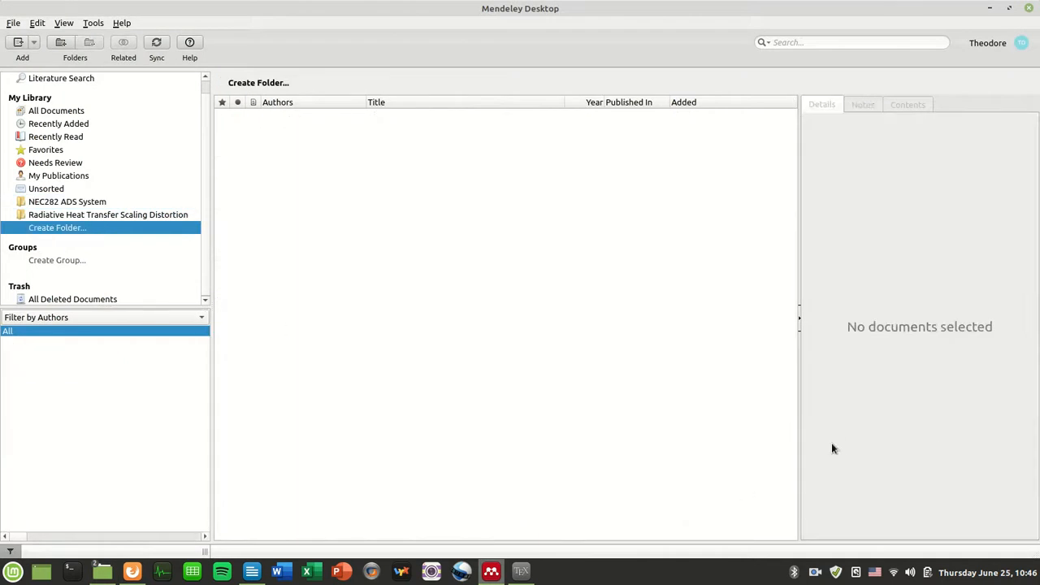
left_click(57, 227)
right_click(59, 228)
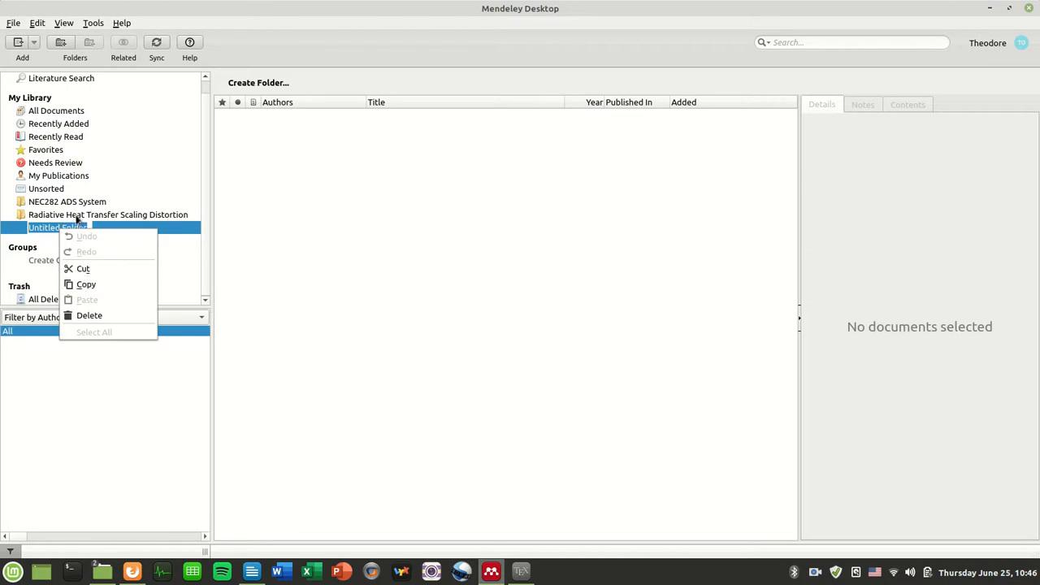
key("Escape")
type("Turbulence Modelling")
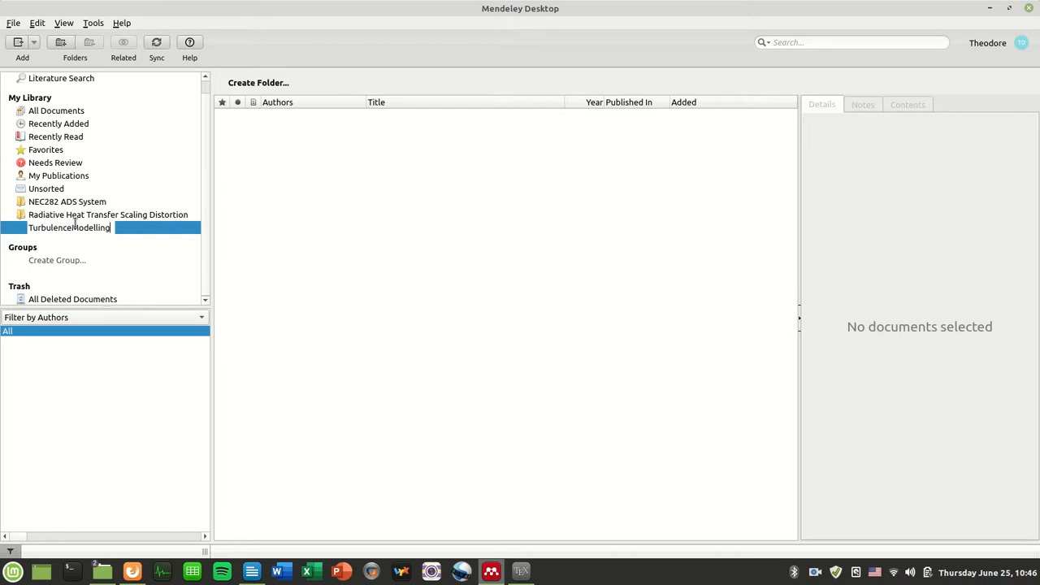
key("Return")
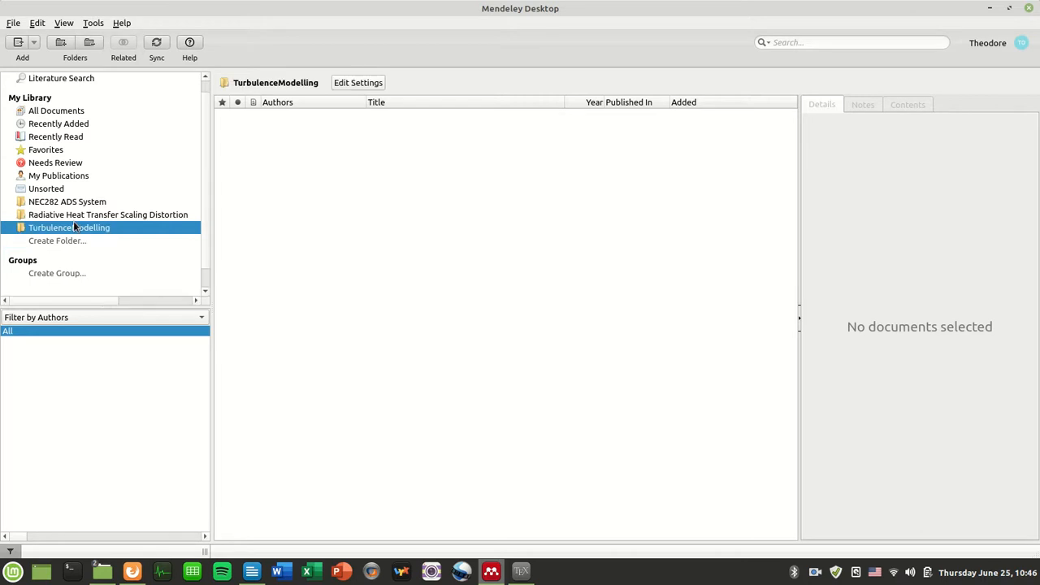
Switch back to the file manager, look into the DES Modelling subfolder, and return to Turbulence Modelling literature.
left_click(132, 571)
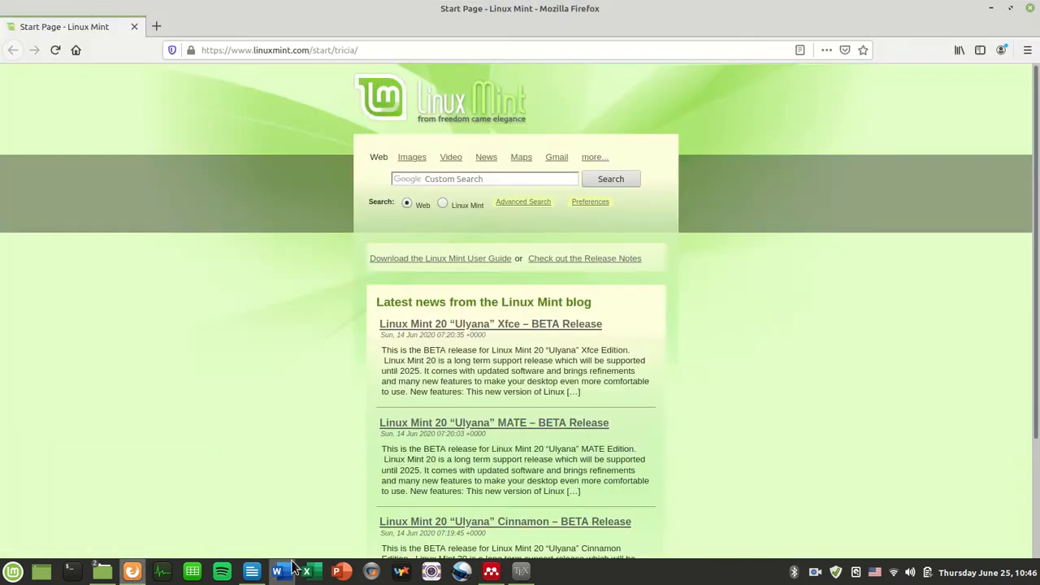
left_click(102, 571)
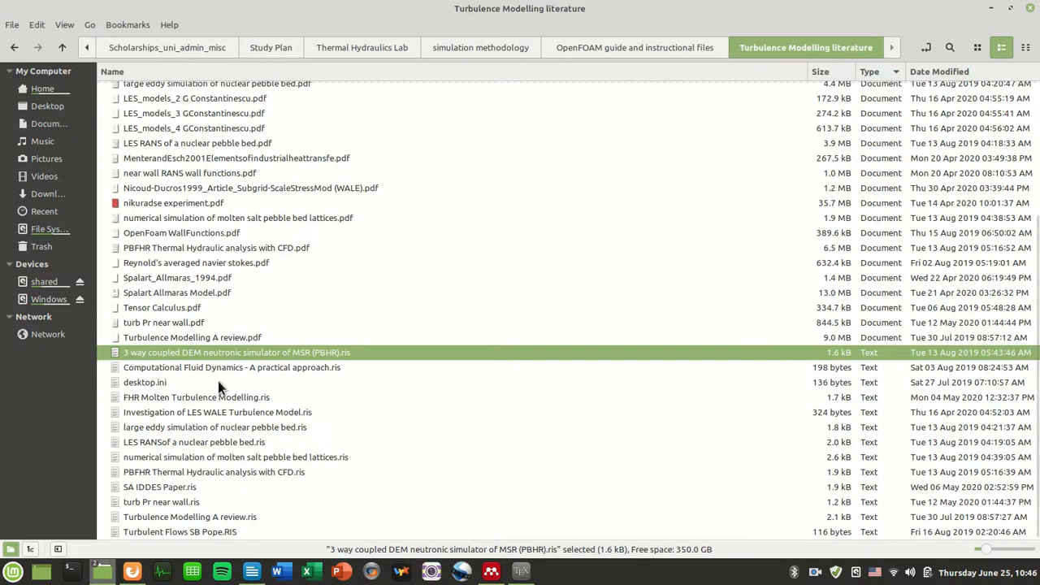
scroll(355, 374, "up", 4)
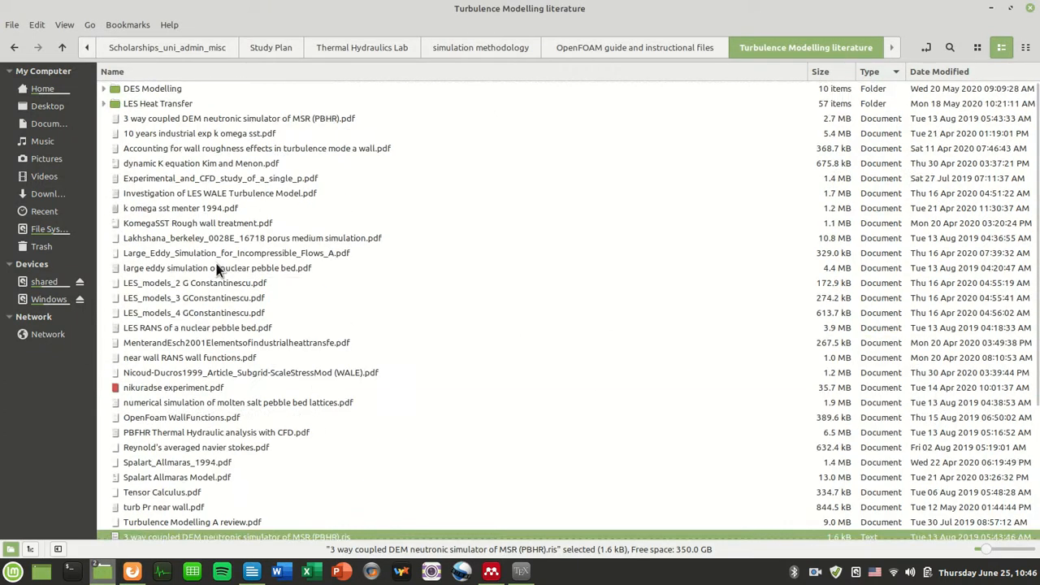
double_click(165, 90)
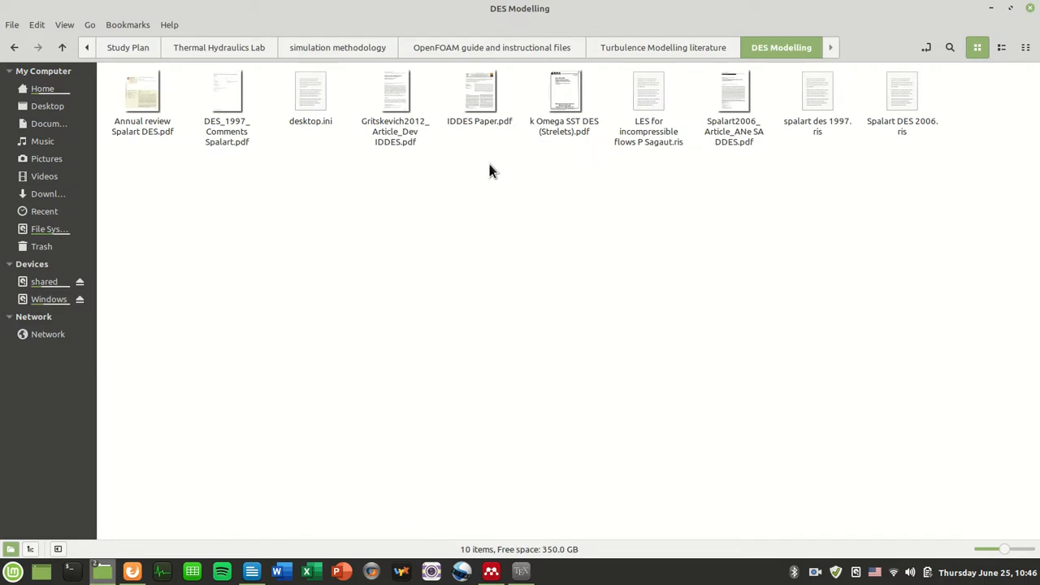
left_click(662, 45)
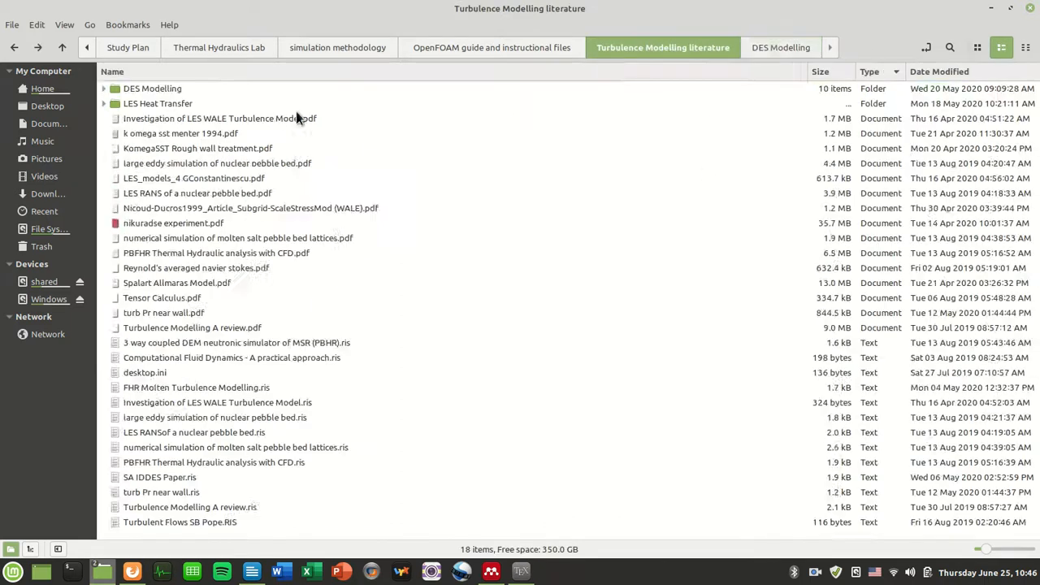
Open the LES Heat Transfer subfolder and show its files as a list sorted by type.
double_click(244, 103)
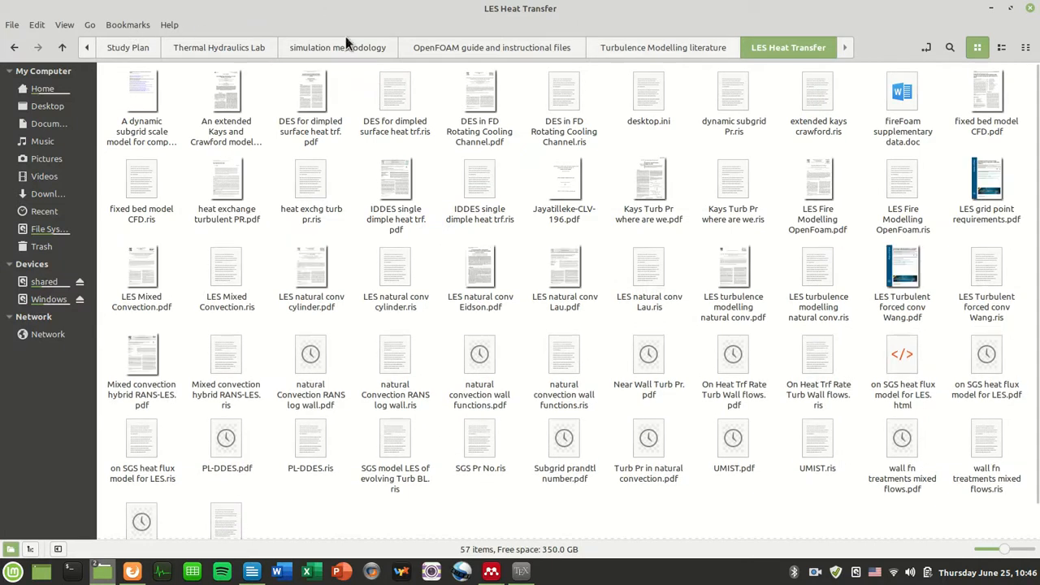
left_click(64, 26)
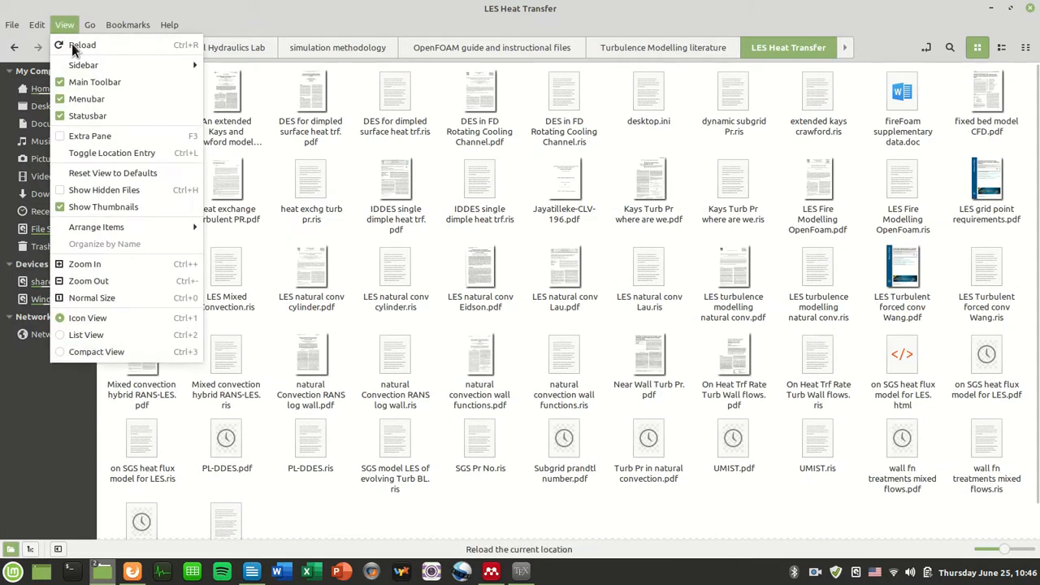
left_click(174, 334)
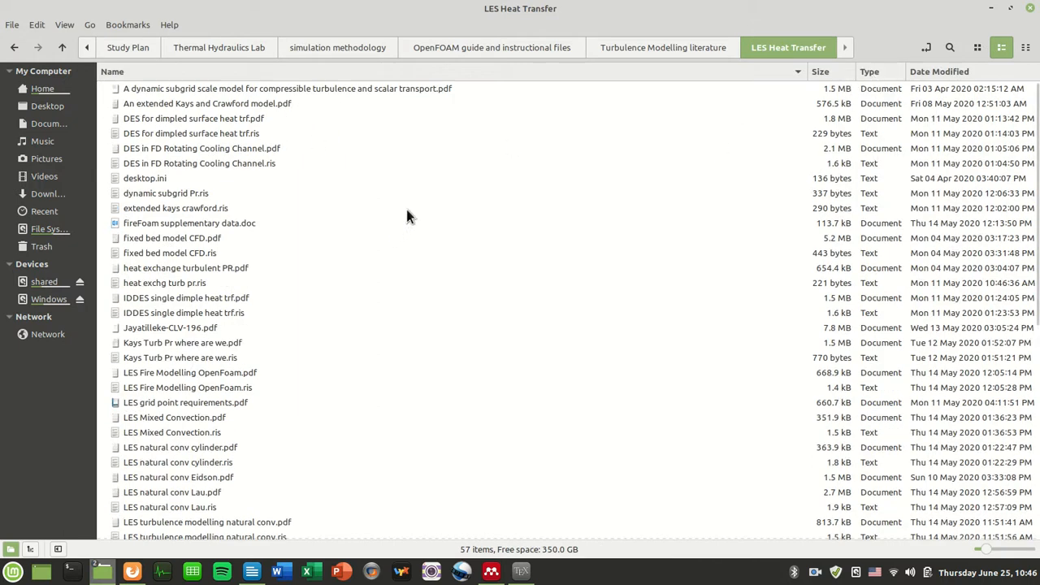
scroll(488, 235, "down", 5)
left_click(869, 72)
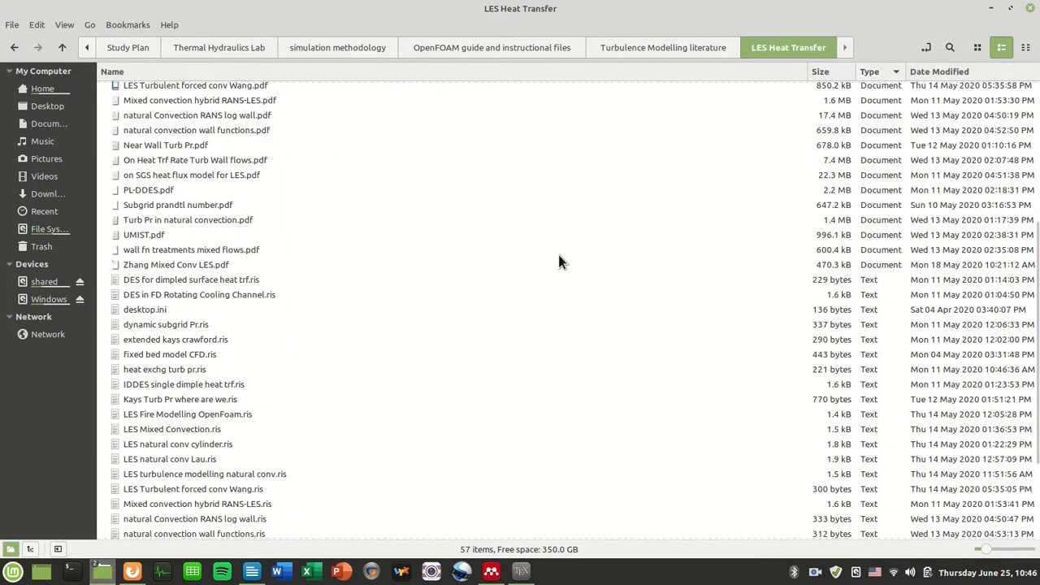
Select the text files from "DES for dimpled surface heat trf.ris" to "Zhang Mixed Conv LES.ris" and import them into Mendeley's TurbulenceModelling folder.
scroll(564, 260, "down", 3)
left_click(865, 143)
scroll(773, 305, "up", 7)
scroll(447, 195, "up", 2)
left_click(459, 194)
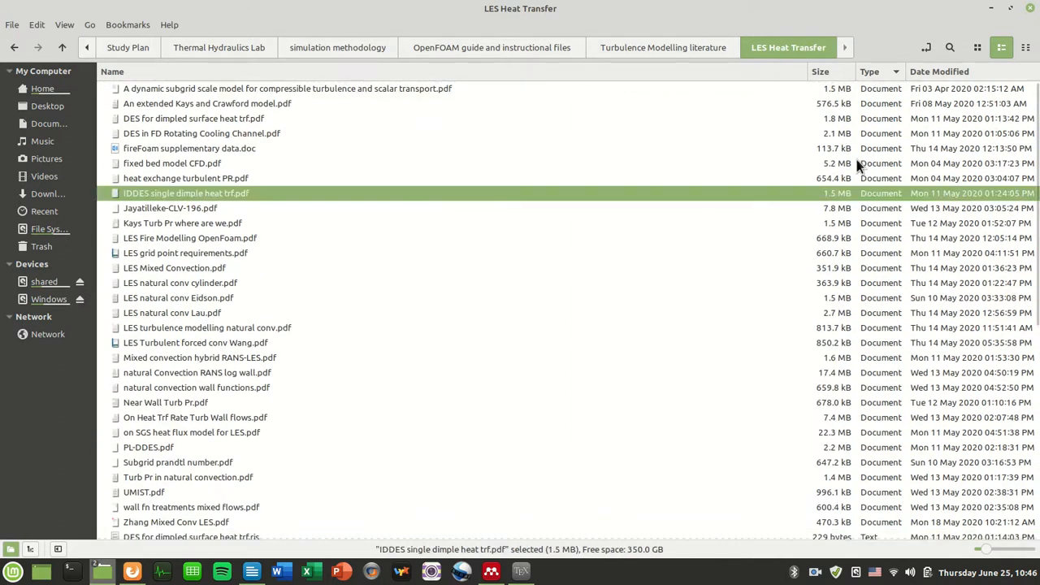
scroll(845, 203, "down", 5)
left_click(219, 215)
left_click(228, 230)
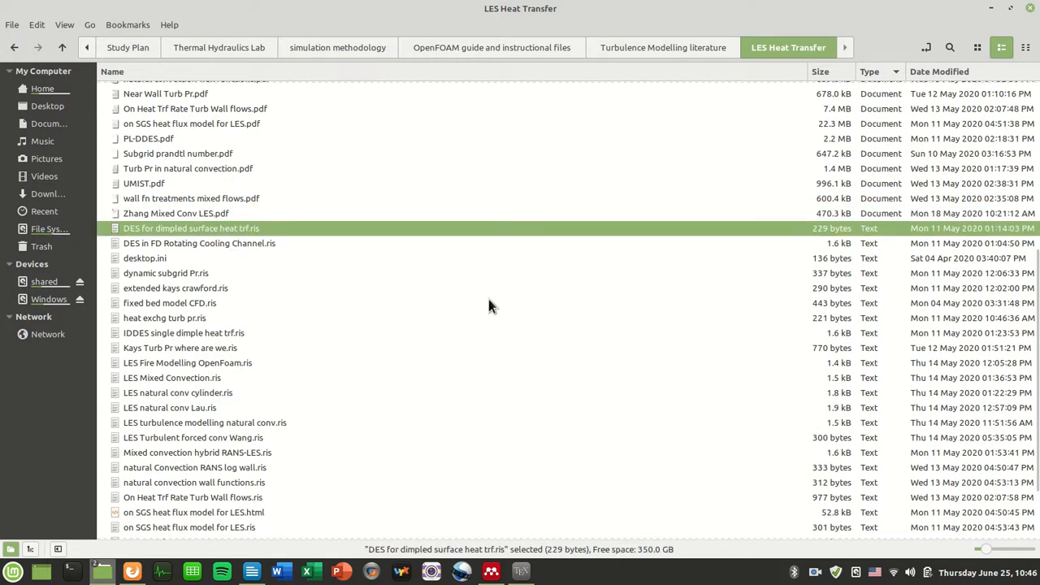
scroll(491, 316, "down", 2)
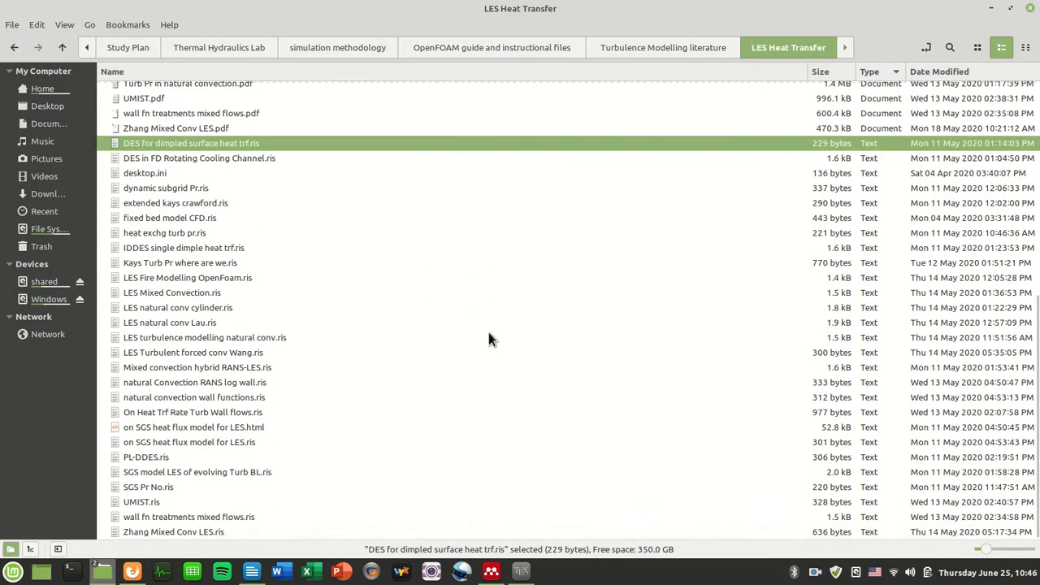
left_click(208, 531, "shift")
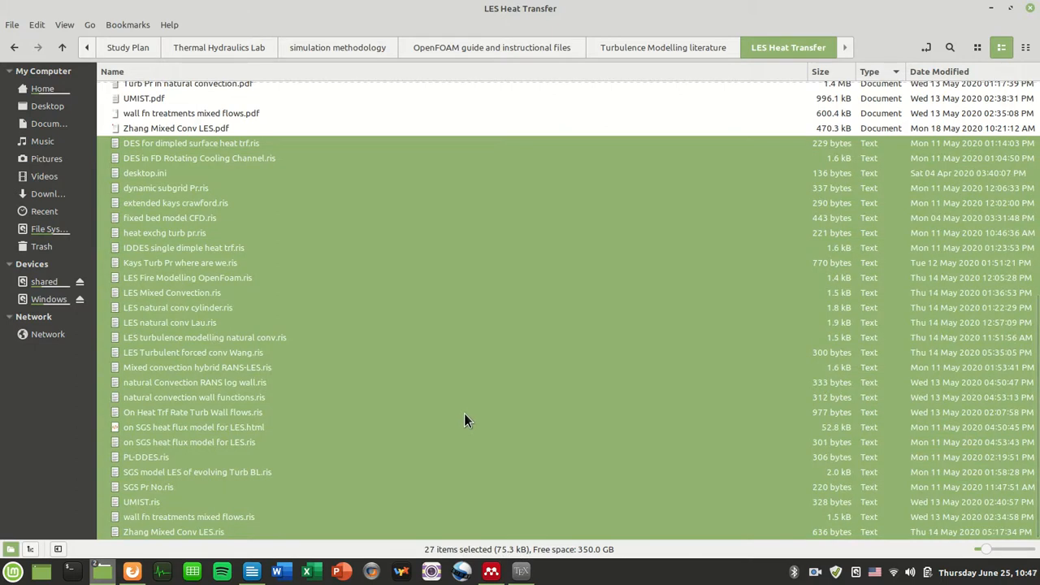
left_click_drag(166, 267, 350, 215)
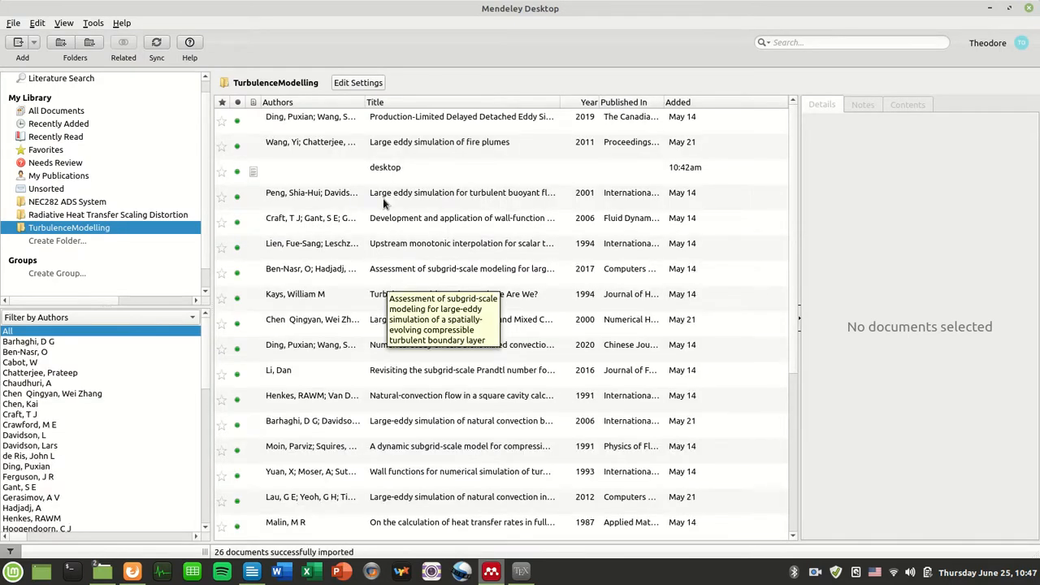
Delete the stray "desktop" document from the TurbulenceModelling folder's imported references.
left_click(387, 168)
scroll(538, 377, "down", 3)
scroll(544, 386, "up", 3)
right_click(511, 173)
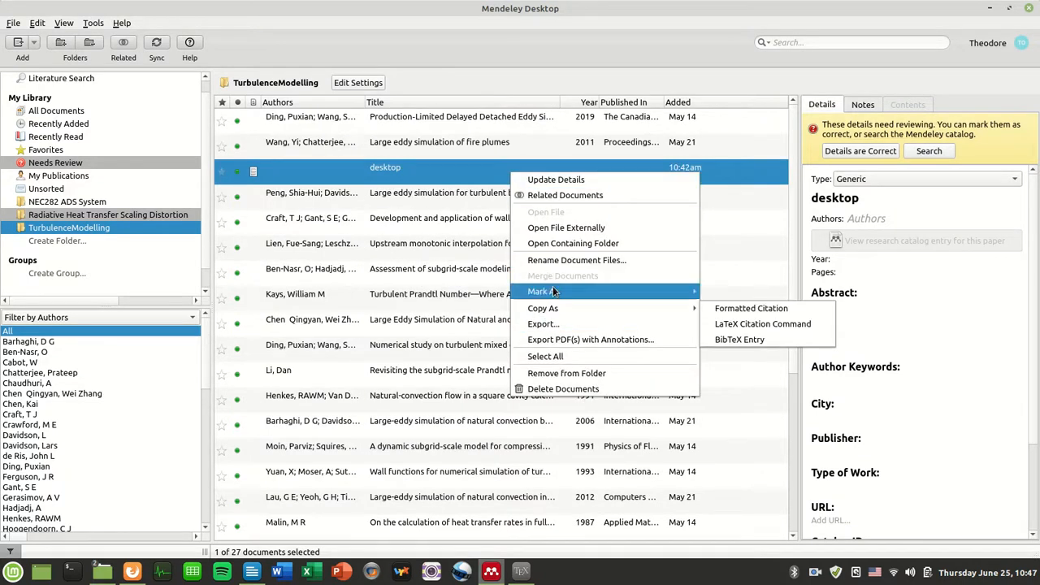
left_click(540, 389)
Return to the file manager, open the DES Modelling subfolder, and show its files as a list sorted by type.
left_click(132, 571)
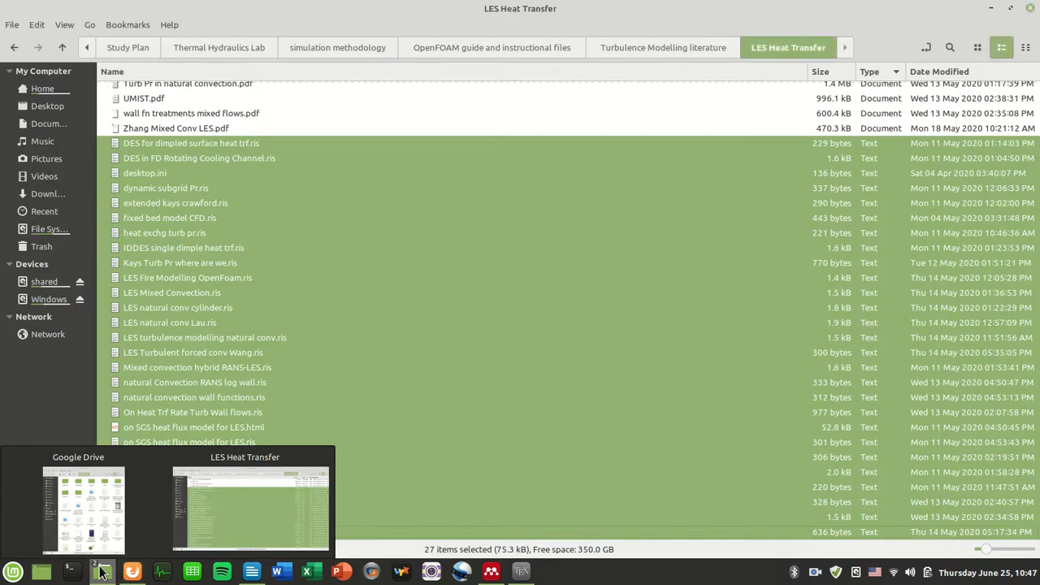
left_click(195, 450)
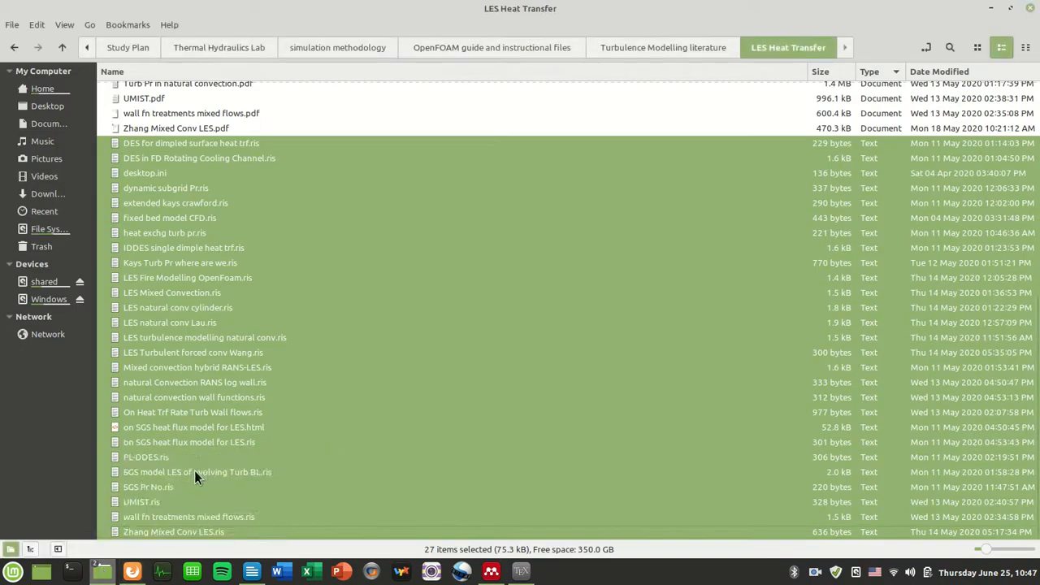
mouse_move(101, 571)
left_click(101, 471)
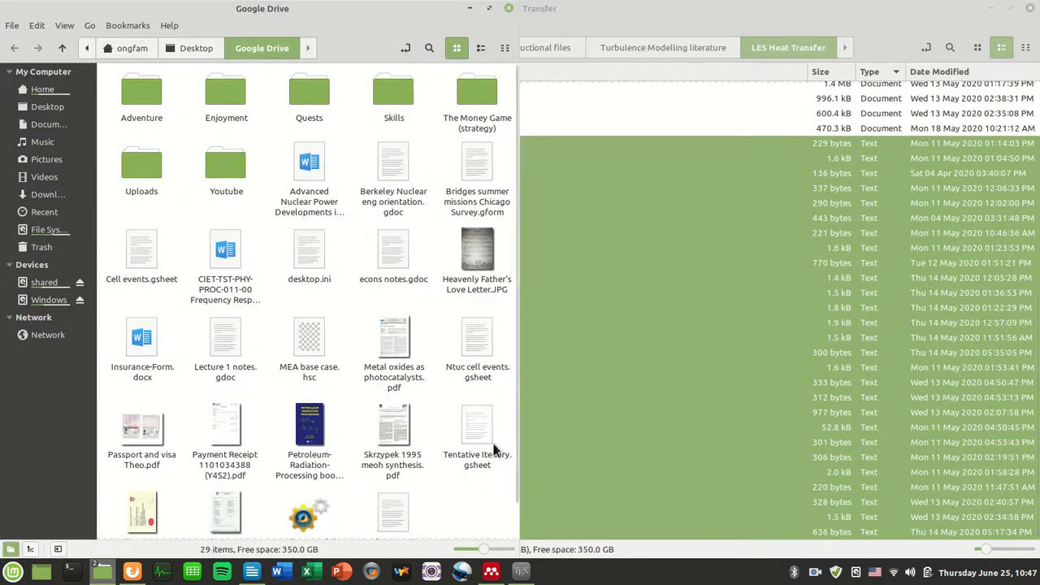
mouse_move(102, 571)
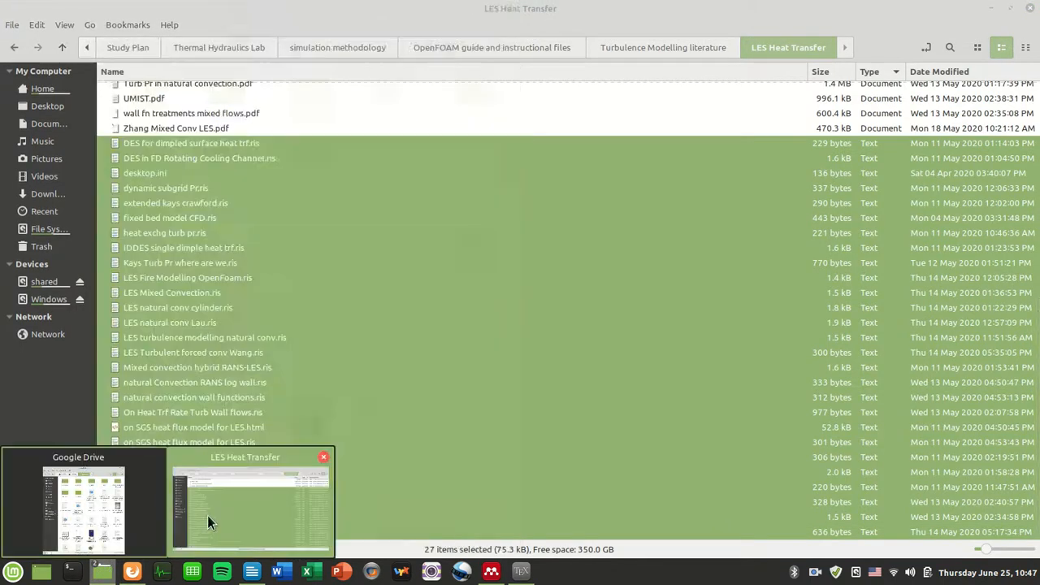
left_click(207, 520)
left_click(663, 48)
double_click(204, 88)
left_click(65, 25)
mouse_move(89, 25)
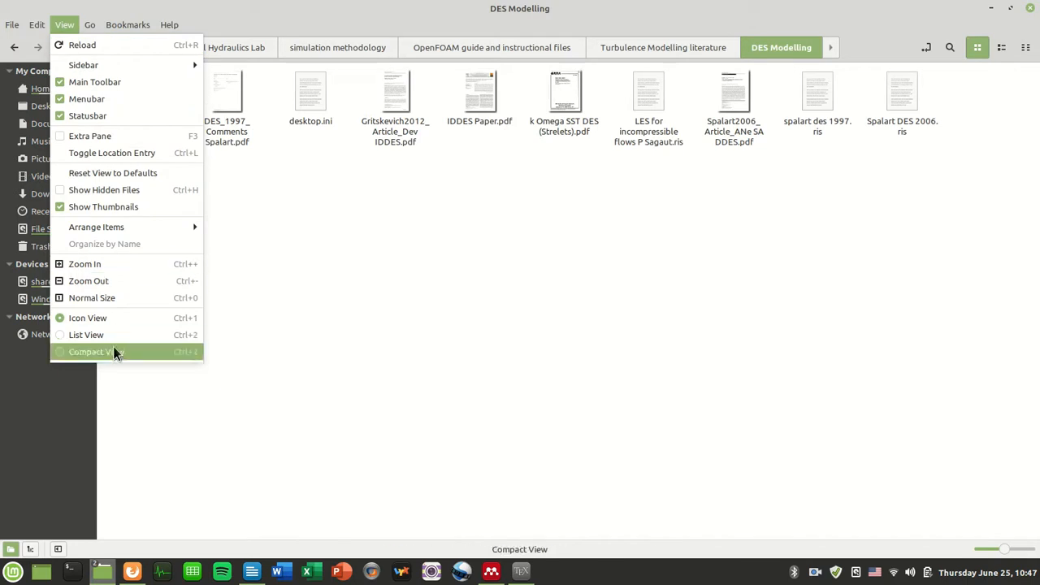
left_click(119, 348)
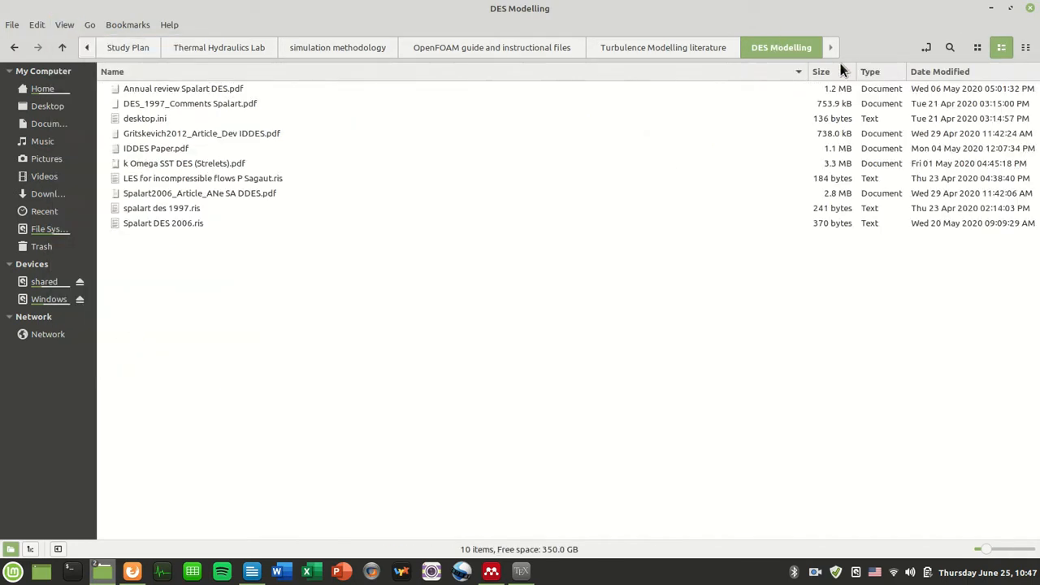
left_click(866, 72)
Import "LES for incompressible flows P Sagaut.ris", "spalart des 1997.ris" and "Spalart DES 2006.ris" into Mendeley's TurbulenceModelling folder.
left_click(181, 192)
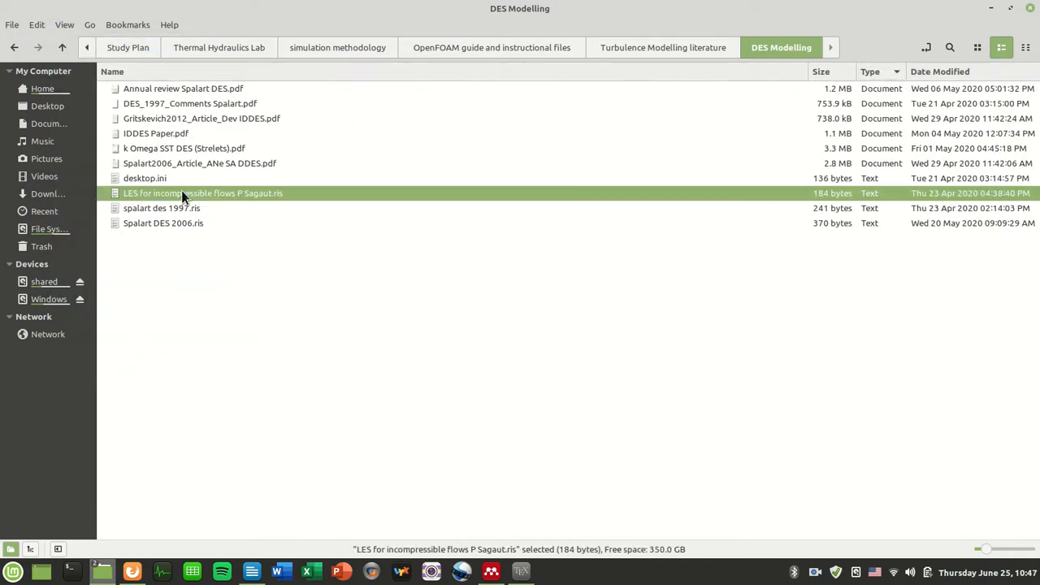
left_click(174, 224, "shift")
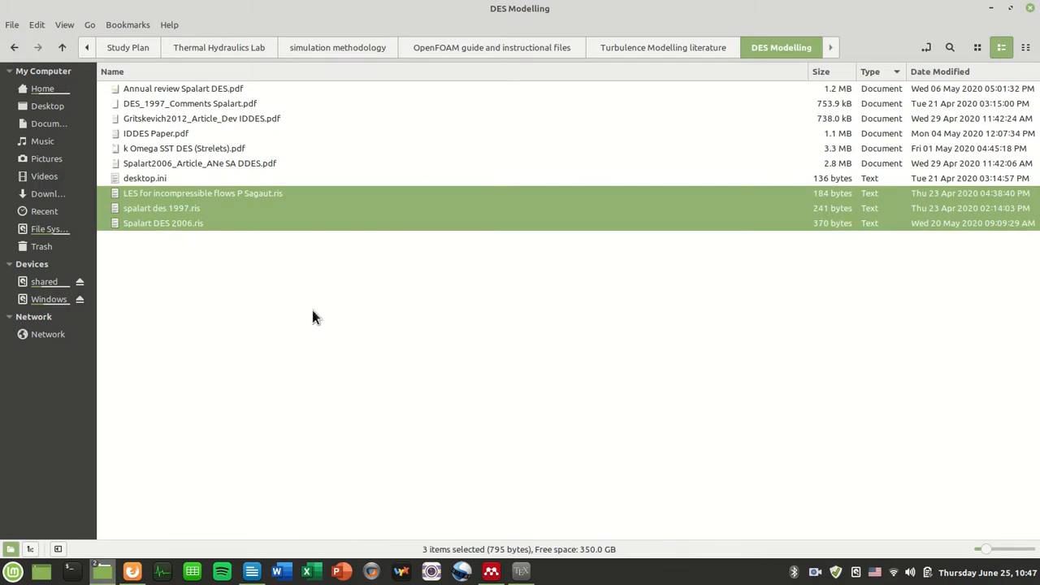
left_click_drag(190, 220, 391, 286)
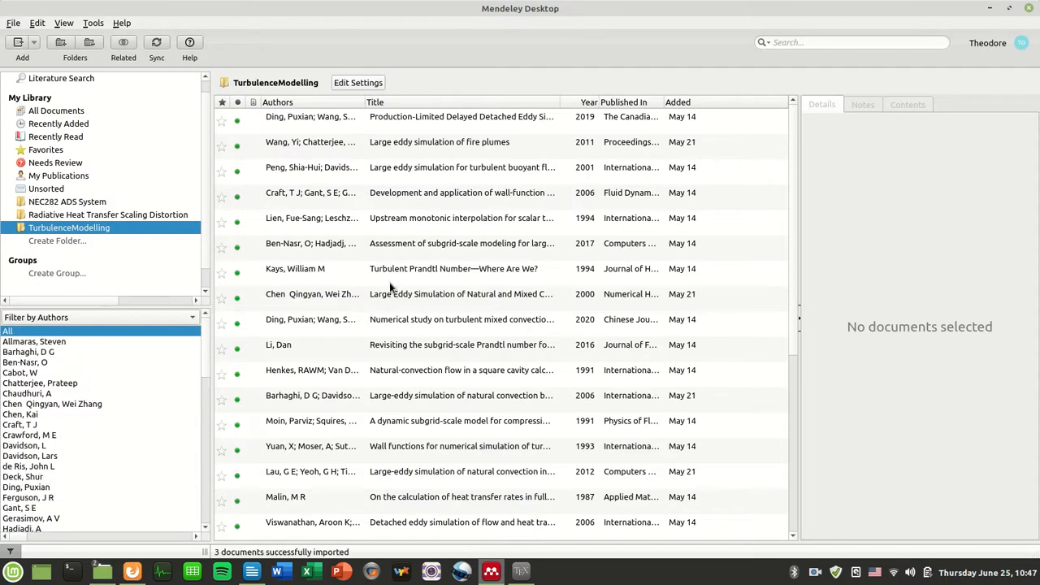
Import all text-type files of the Turbulence Modelling literature folder, including its .ris files and desktop.ini, into Mendeley's TurbulenceModelling folder.
left_click(131, 572)
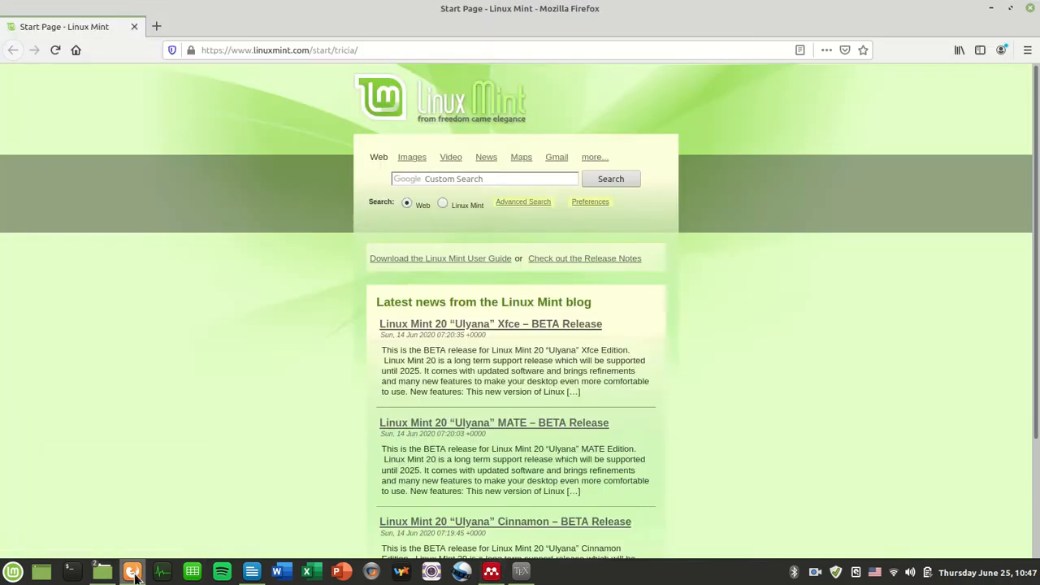
mouse_move(103, 577)
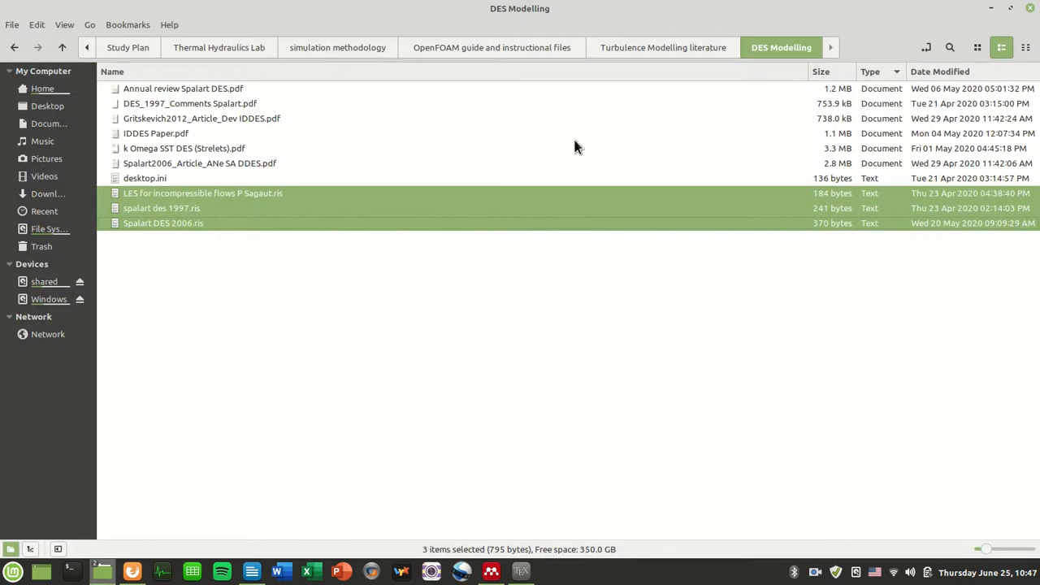
left_click(635, 44)
scroll(391, 393, "down", 5)
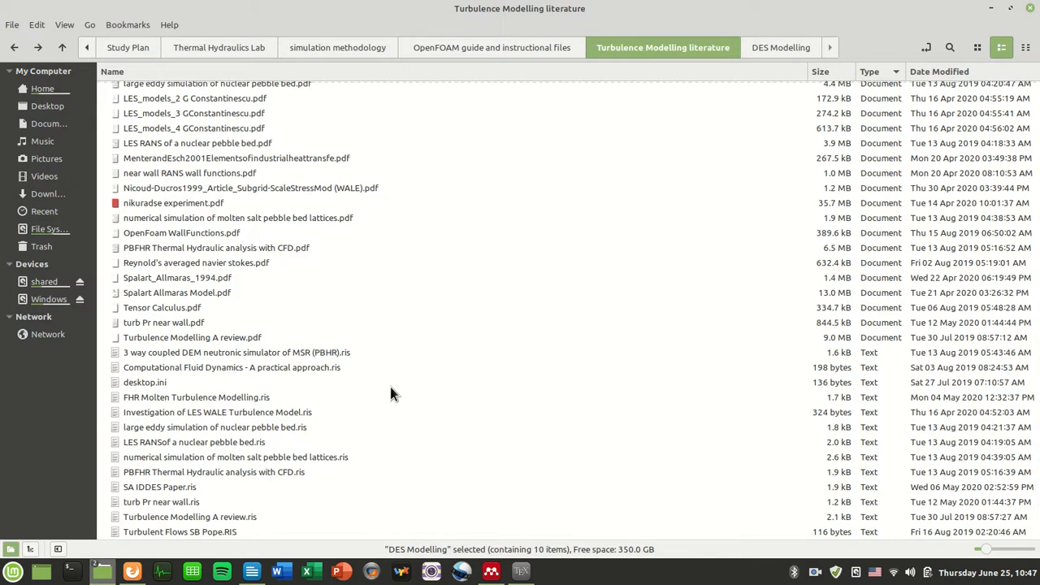
left_click(218, 355)
left_click(212, 528, "shift")
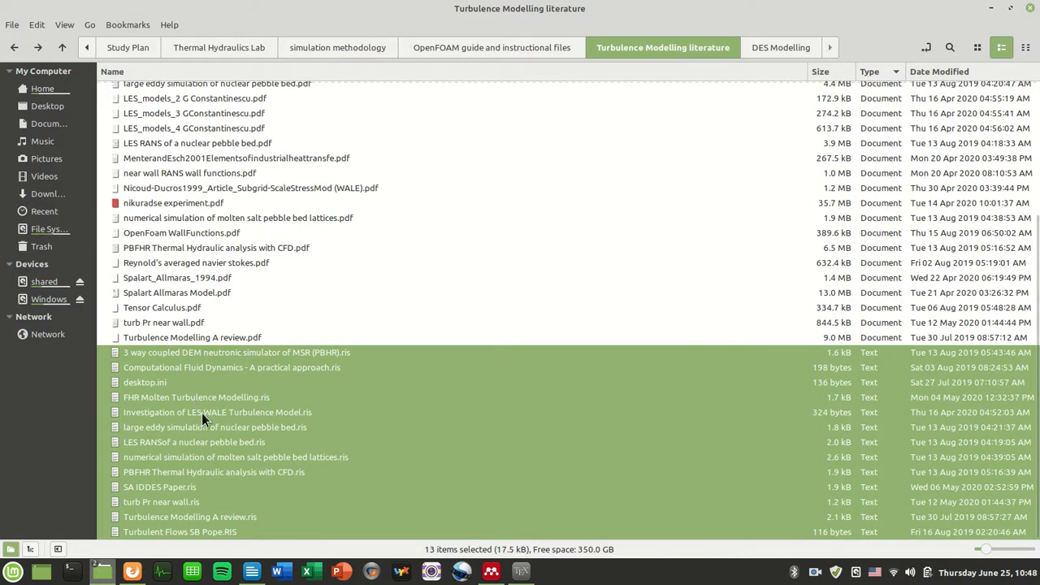
left_click_drag(202, 402, 480, 516)
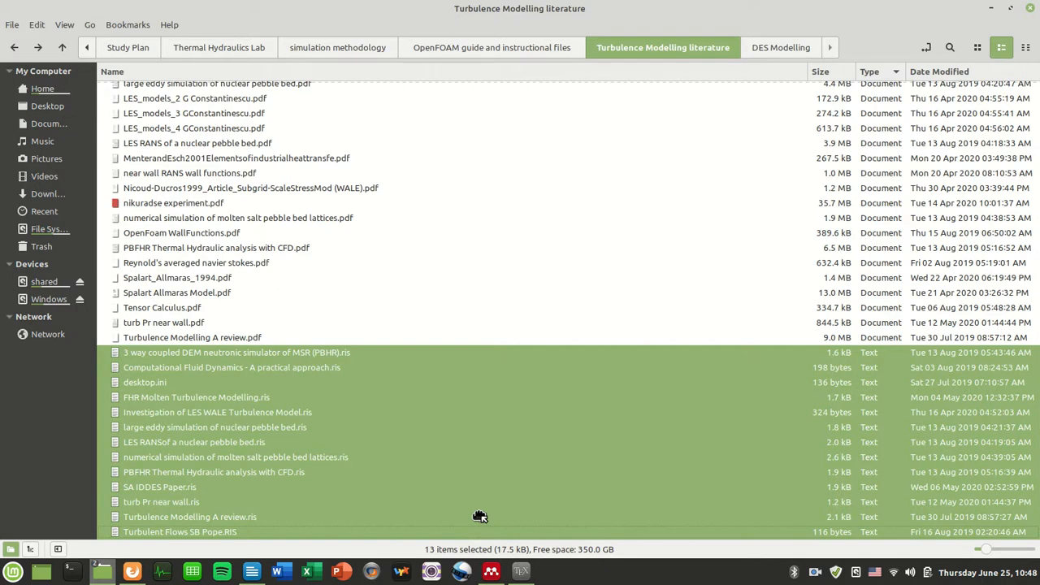
left_click_drag(479, 517, 459, 525)
left_click(491, 571)
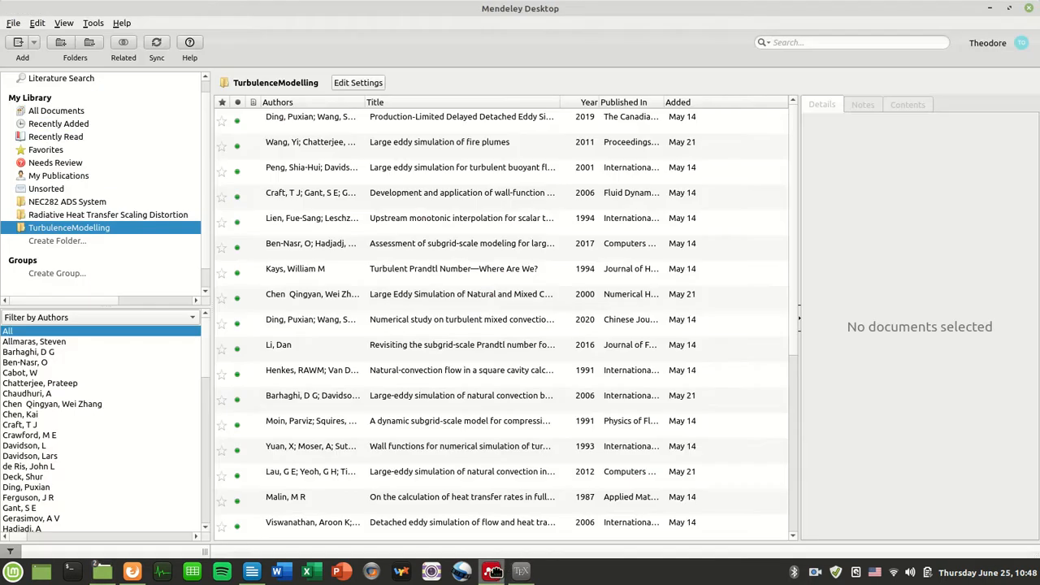
Delete the stray "desktop" document that came in with the latest import into the TurbulenceModelling folder.
scroll(382, 396, "down", 5)
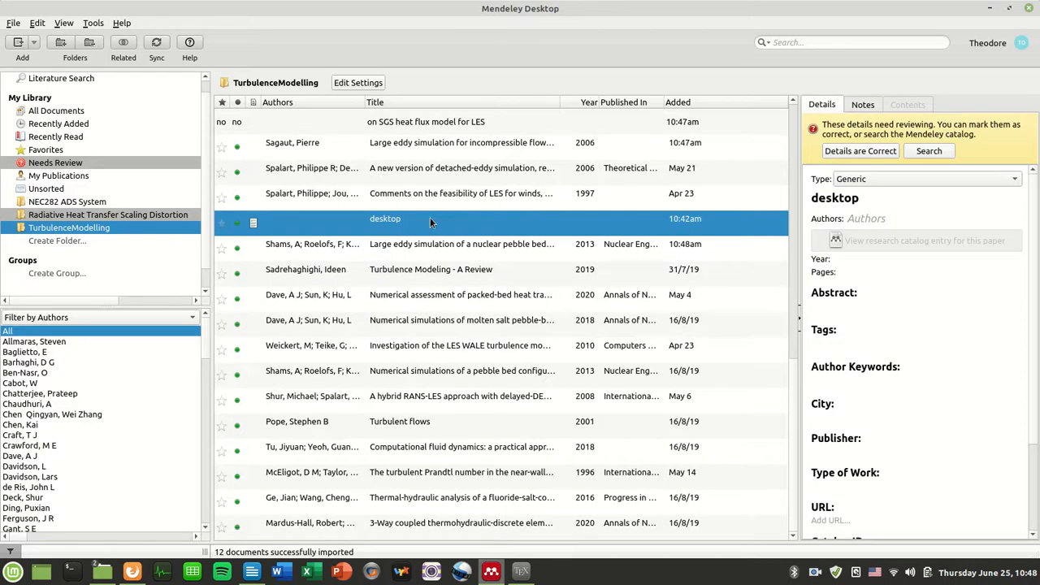
right_click(429, 220)
left_click(388, 236)
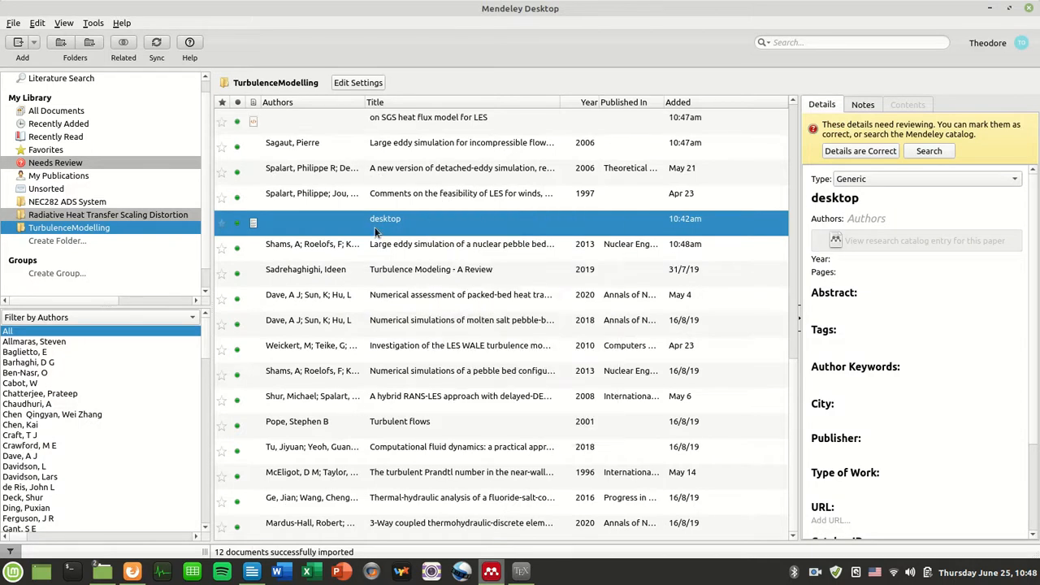
key("Delete")
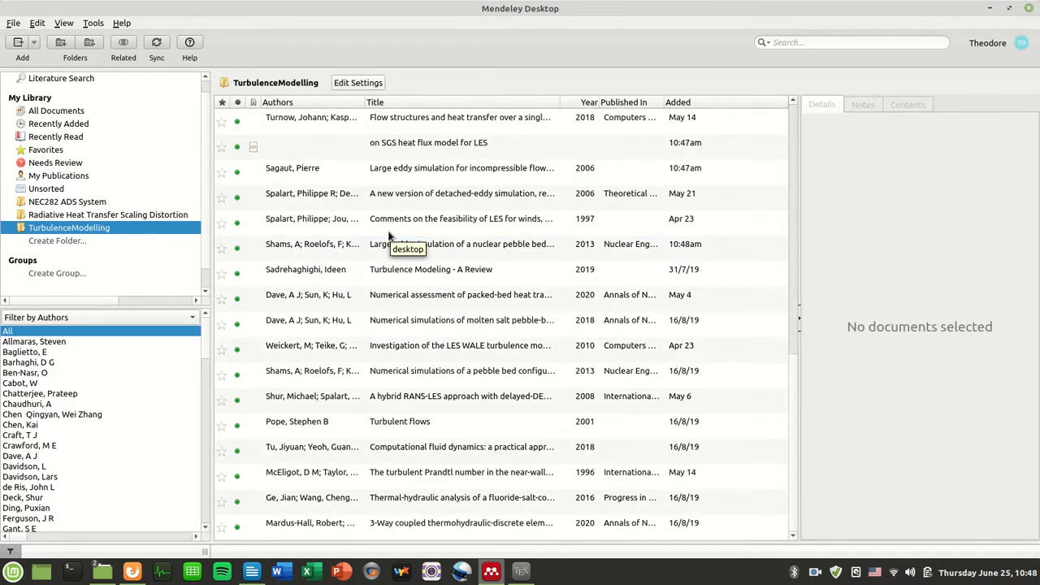
Check the details of the "on SGS heat flux model for LES" entry without authors and delete it from TurbulenceModelling.
left_click(396, 150)
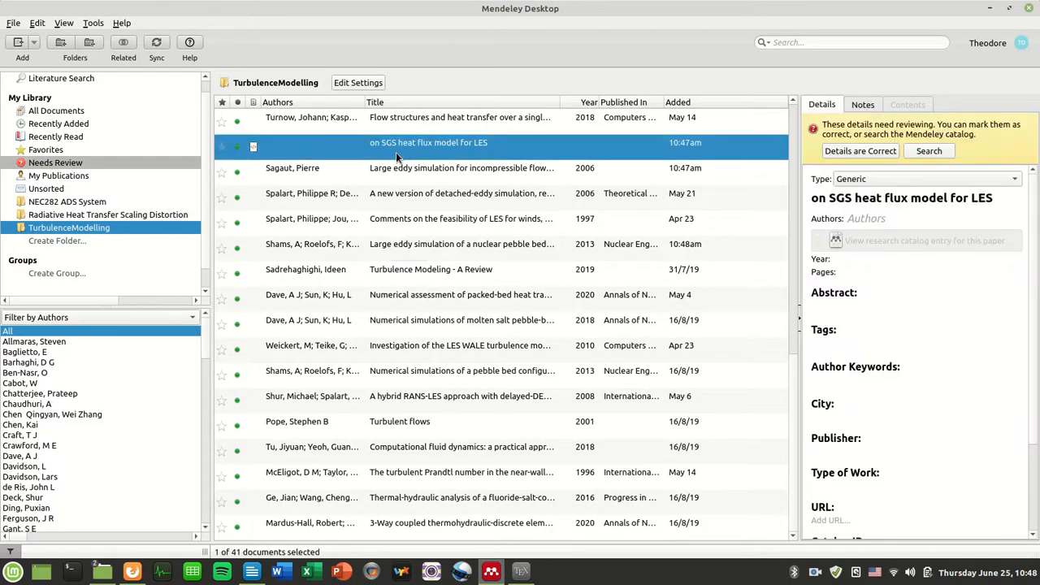
scroll(924, 429, "down", 3)
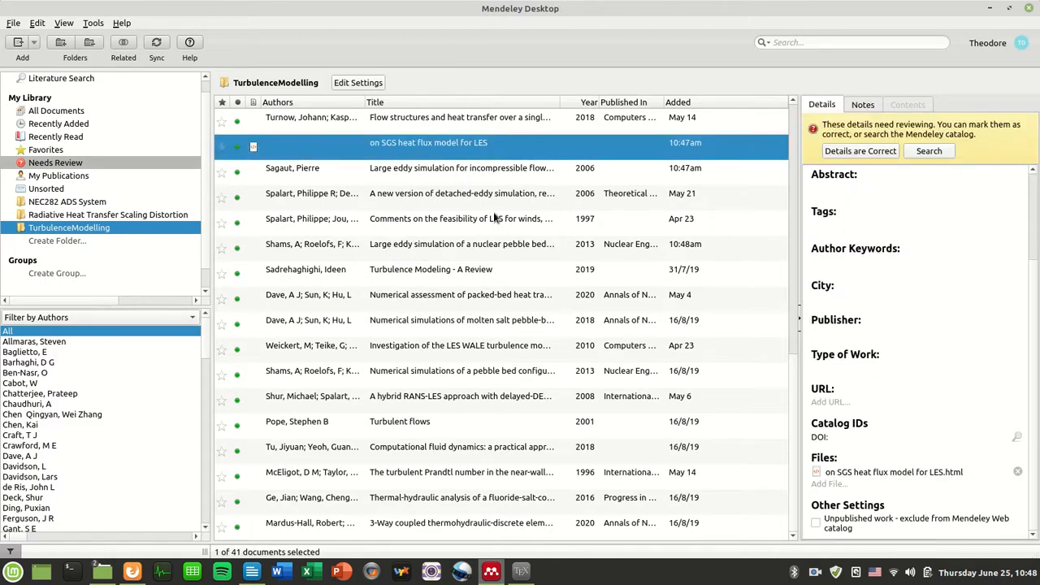
scroll(532, 382, "up", 4)
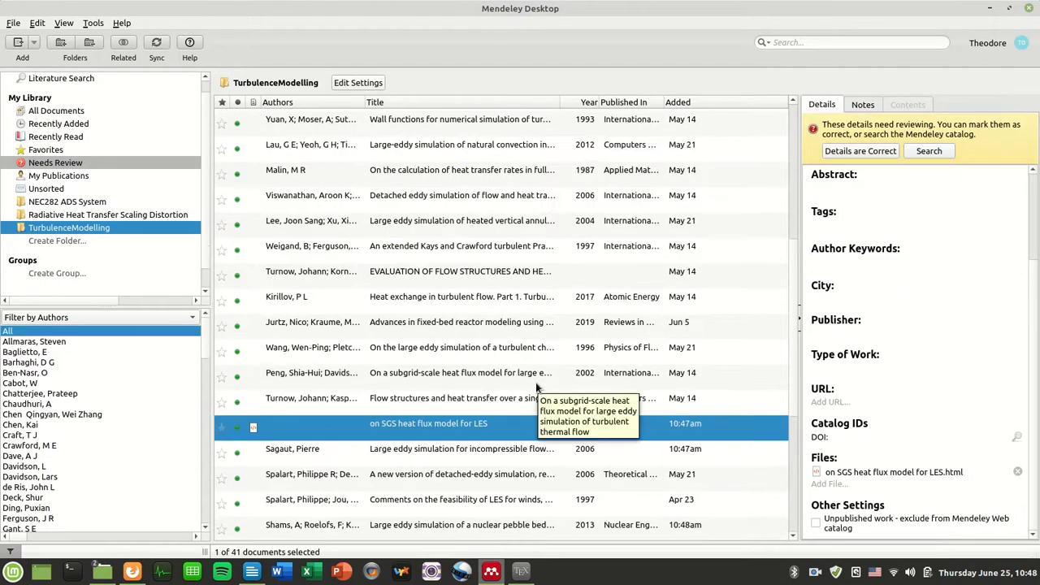
key("Delete")
Export all documents in TurbulenceModelling as BibTeX, overwriting bibliography.bib in the Turbulence Modelling Validation Techniques folder.
scroll(546, 406, "down", 3)
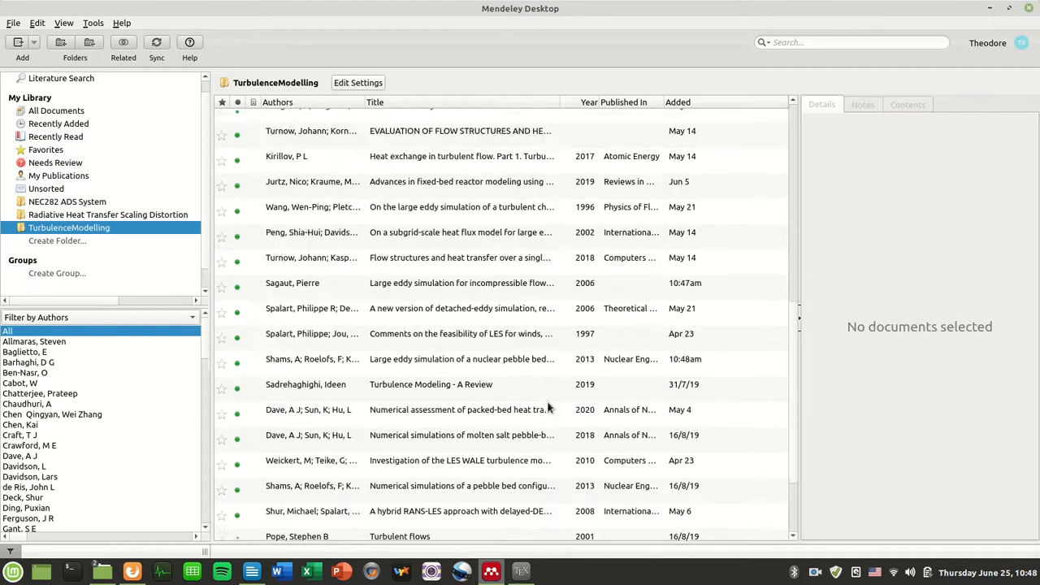
scroll(593, 467, "up", 7)
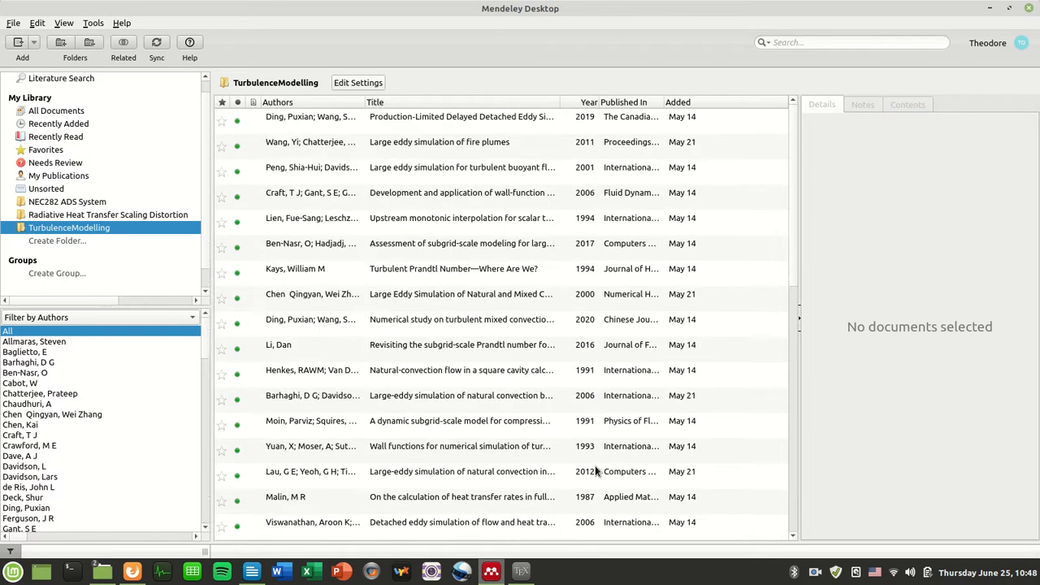
scroll(505, 433, "down", 5)
scroll(506, 433, "down", 3)
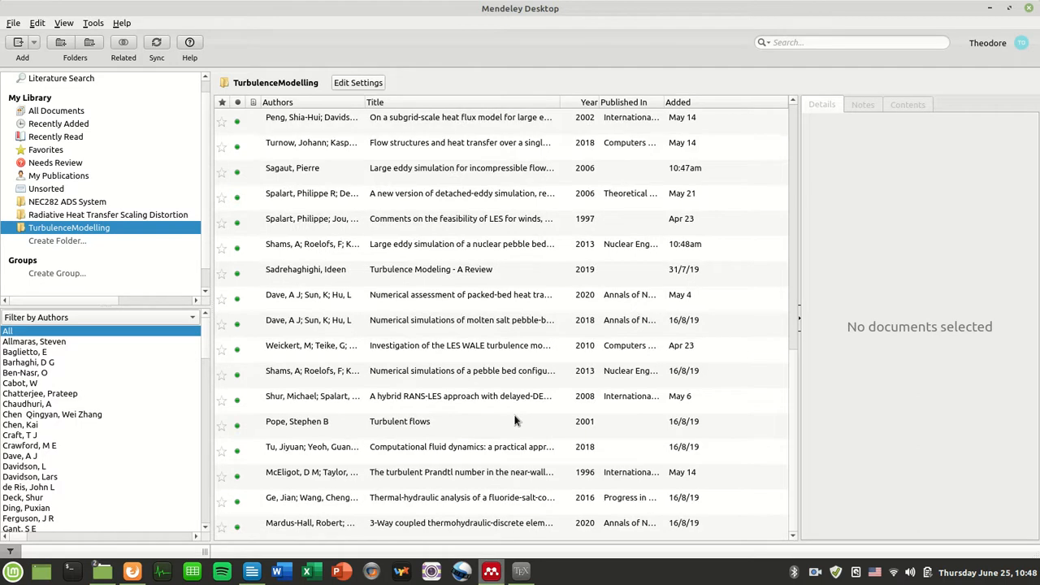
left_click(393, 523)
scroll(443, 414, "up", 8)
key("ctrl+a")
right_click(393, 194)
left_click(424, 343)
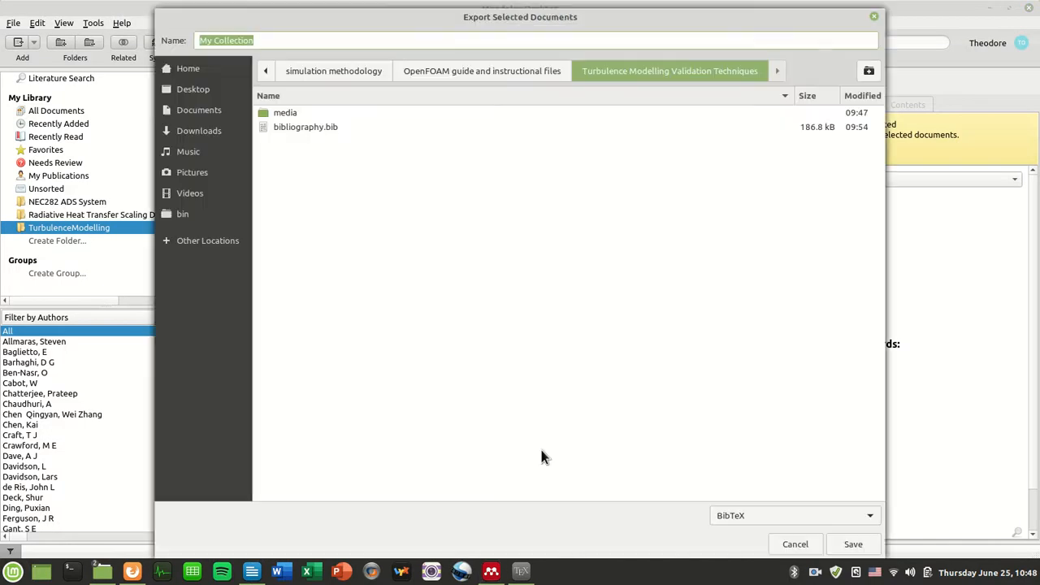
left_click(341, 126)
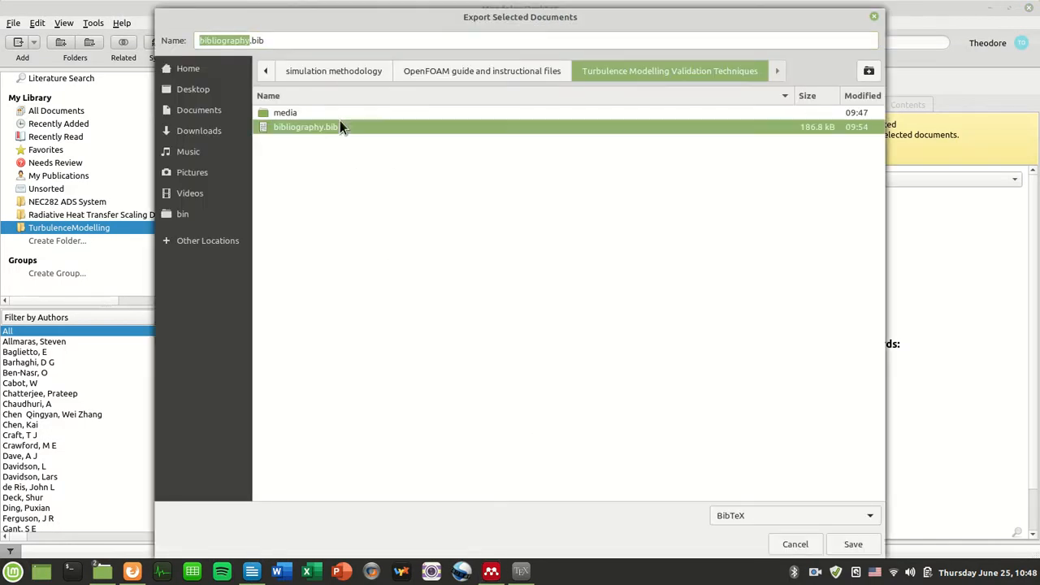
left_click(853, 545)
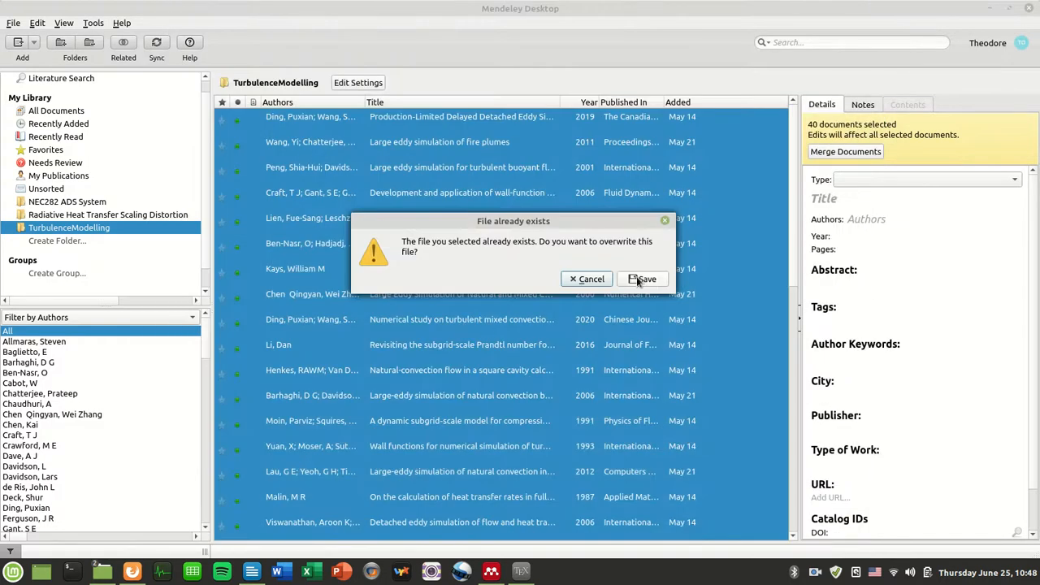
left_click(640, 278)
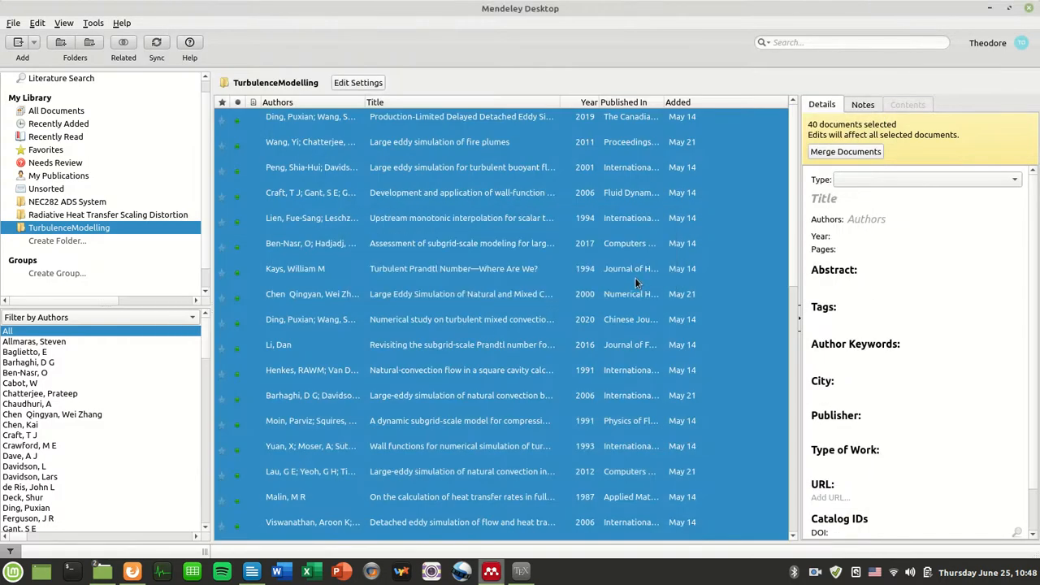
Switch to Texmaker and open bibliography.bib from the Turbulence Modelling Validation Techniques folder.
left_click(132, 572)
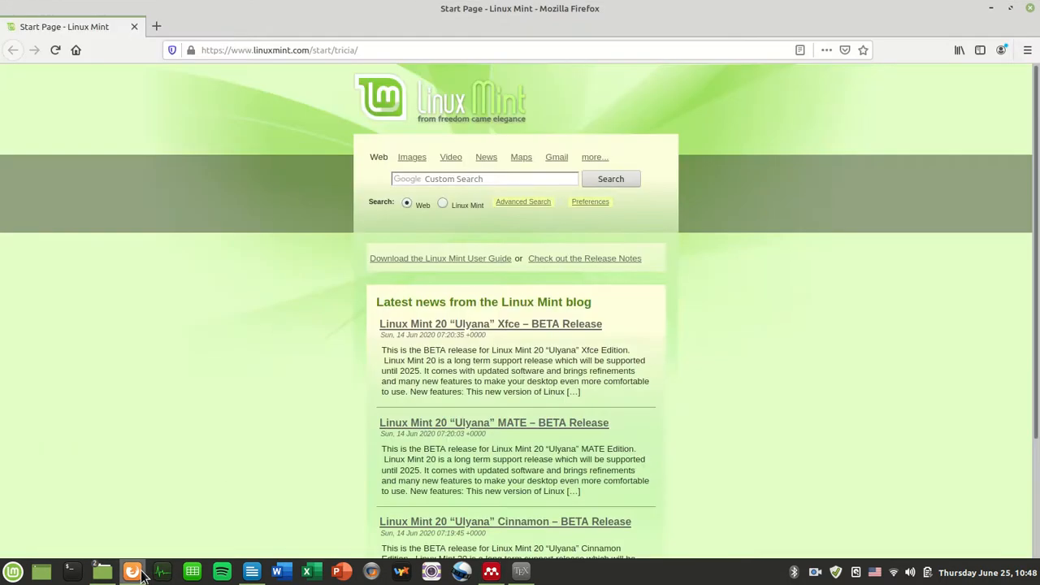
left_click(532, 574)
left_click(182, 65)
left_click(186, 51)
left_click(377, 62)
left_click(36, 42)
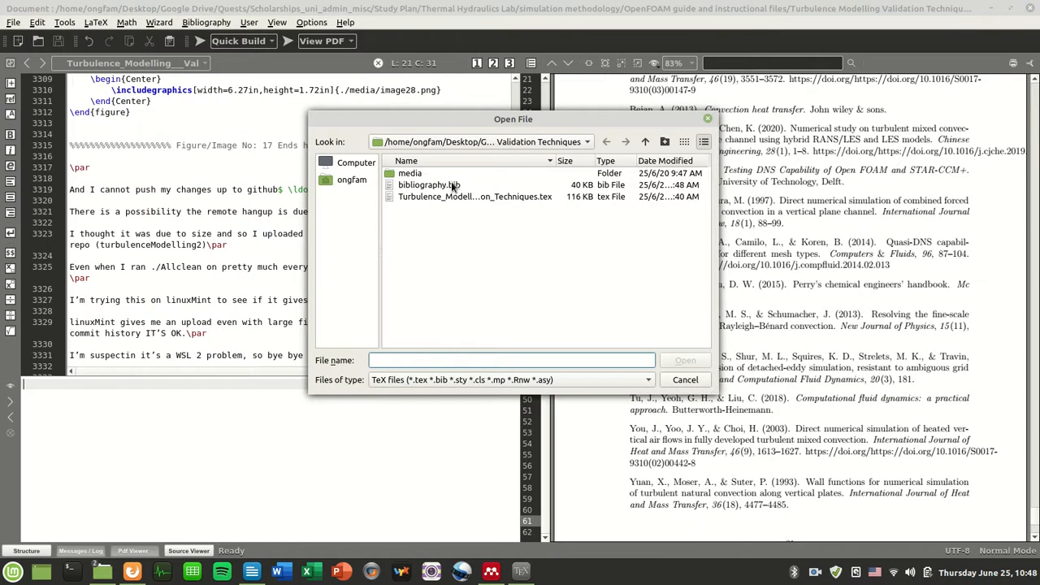
left_click(451, 184)
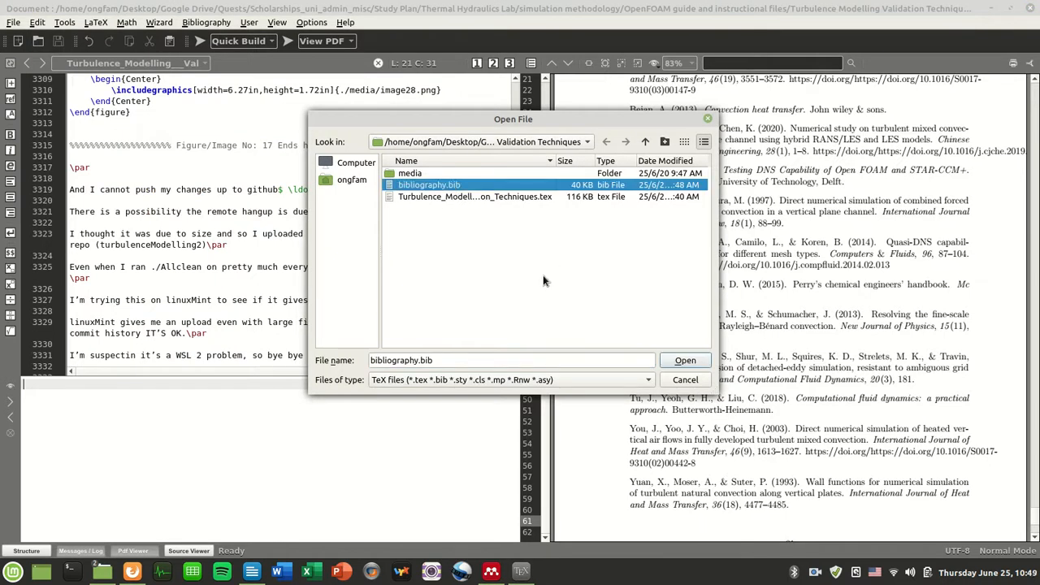
double_click(534, 188)
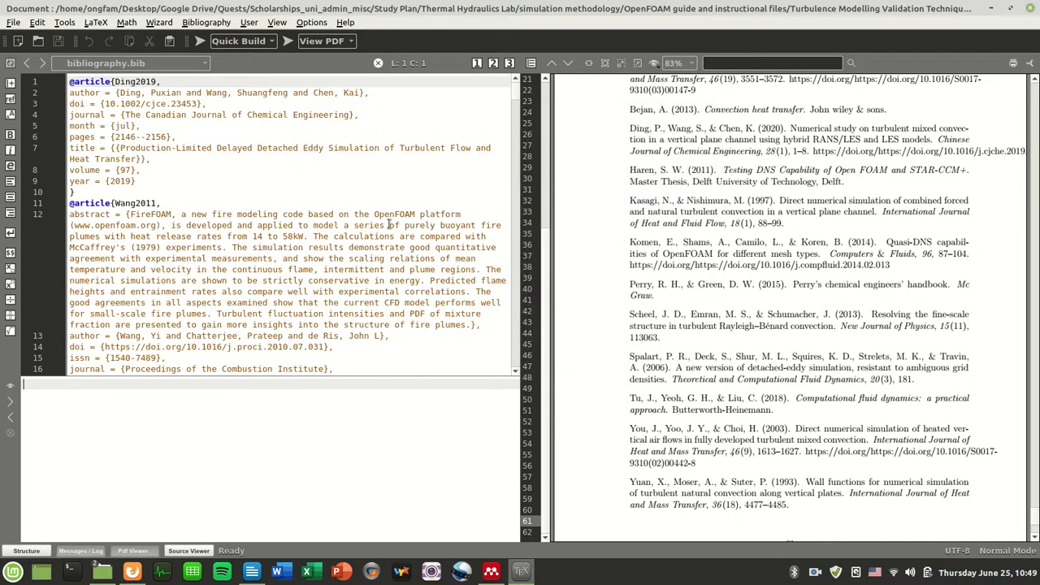
Examine the exported article entries and their citation keys throughout bibliography.bib.
scroll(507, 106, "down", 5)
scroll(506, 110, "down", 20)
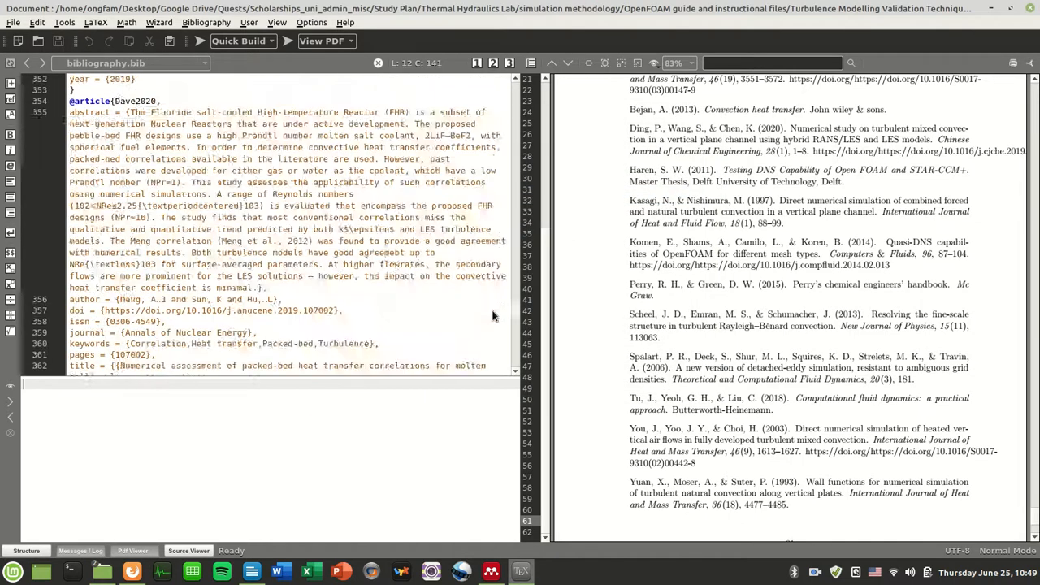
scroll(501, 171, "up", 20)
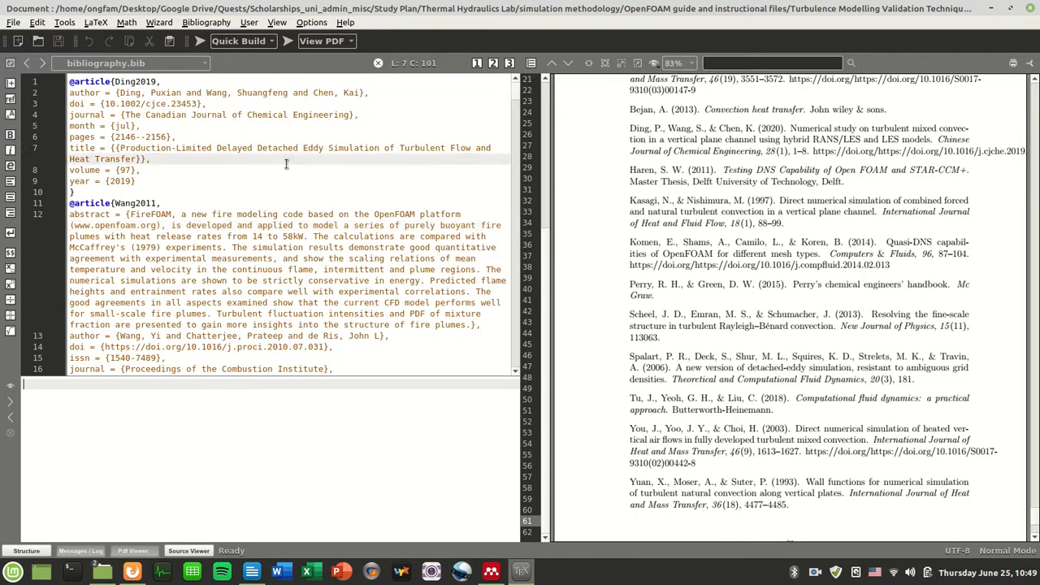
left_click(274, 255)
scroll(285, 268, "down", 5)
left_click(291, 270)
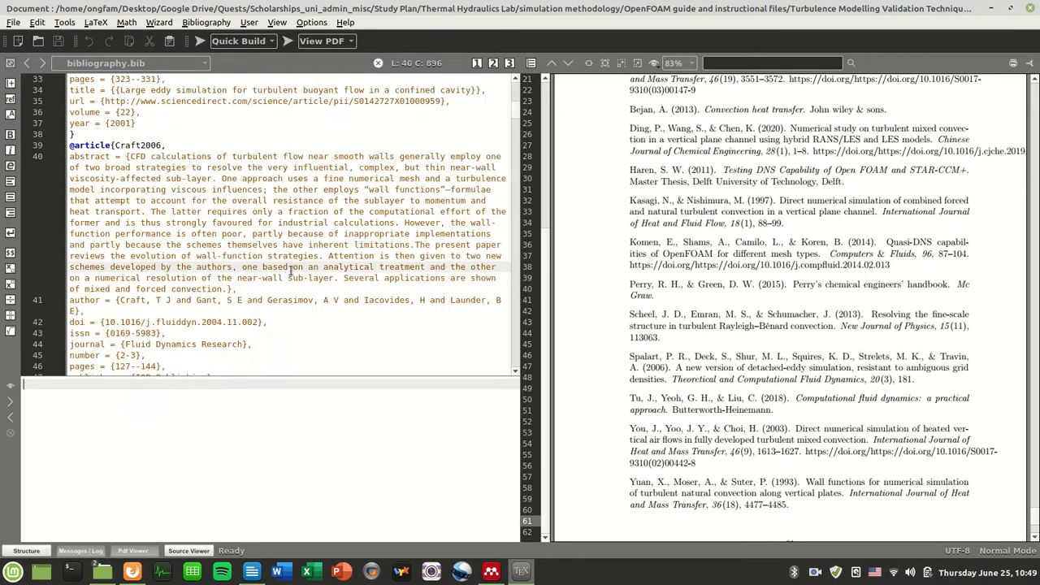
scroll(358, 243, "down", 4)
scroll(358, 243, "up", 3)
scroll(349, 216, "down", 3)
scroll(510, 123, "up", 14)
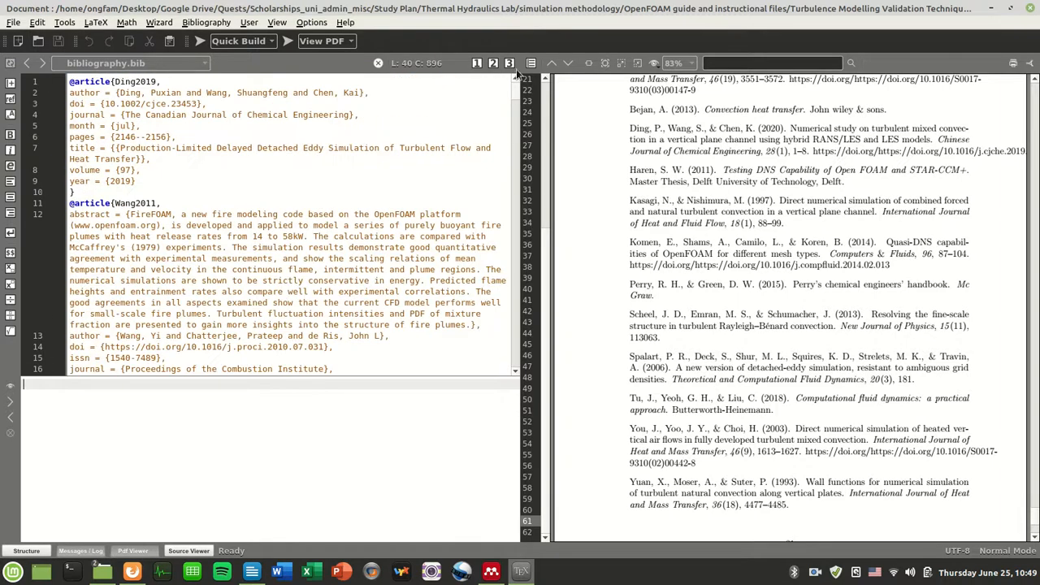
Return to Turbulence_Modelling___Validation_Techniques.tex, run Biber on it, and check the References page in the PDF.
left_click(168, 72)
left_click(164, 81)
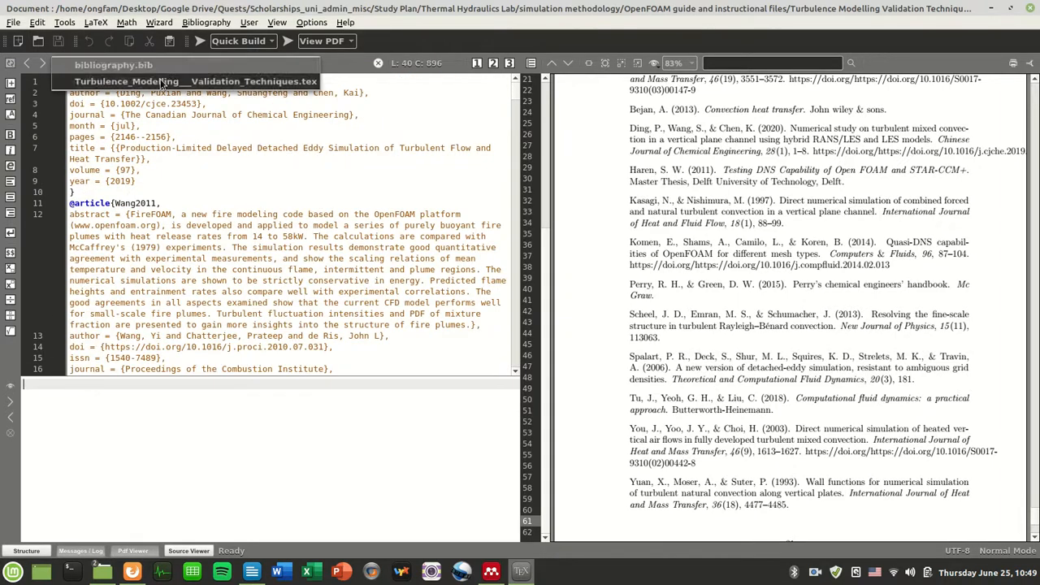
left_click(245, 211)
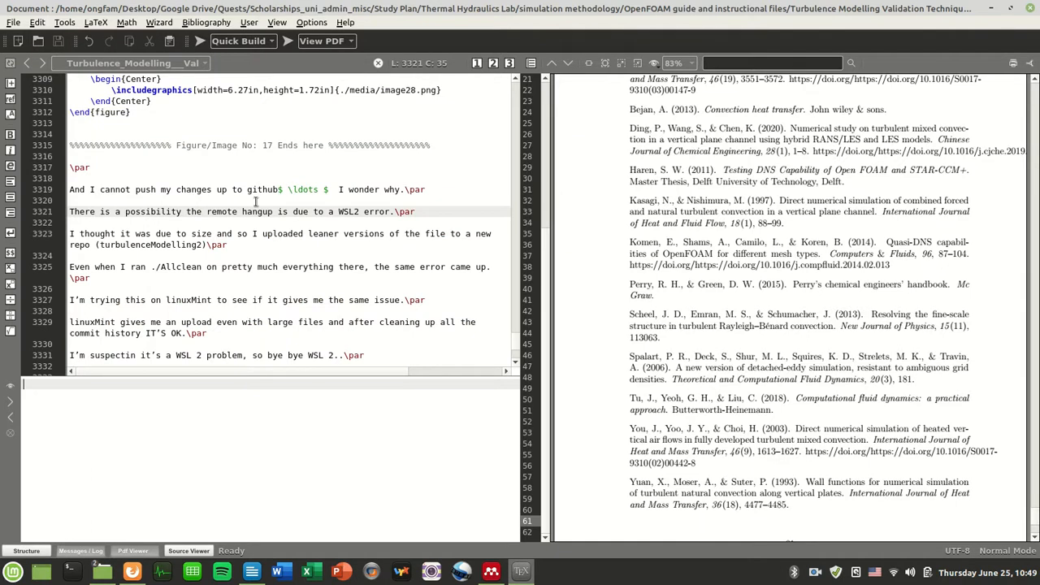
key("F8")
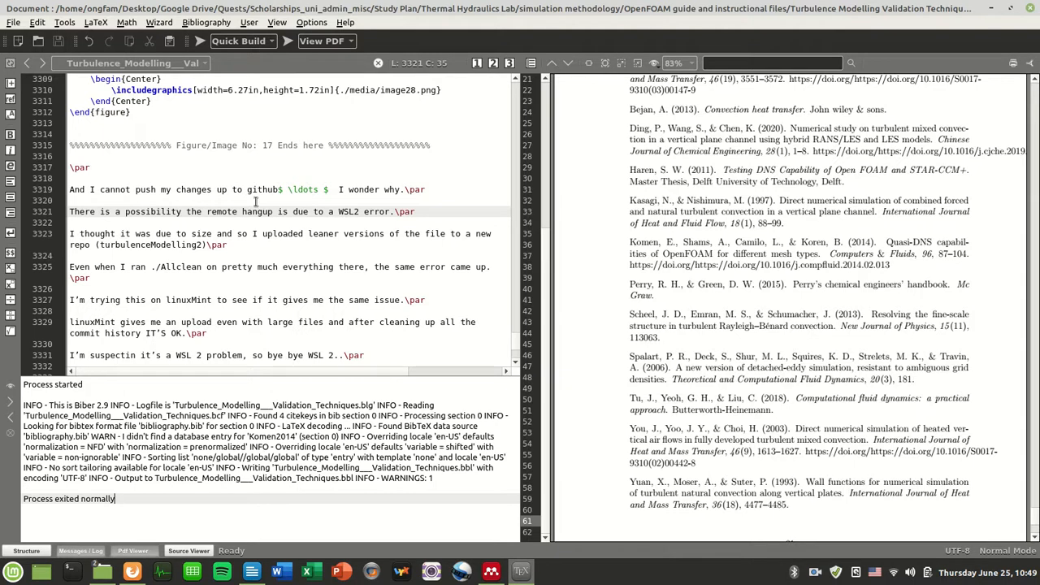
scroll(873, 380, "down", 4)
scroll(857, 391, "down", 1)
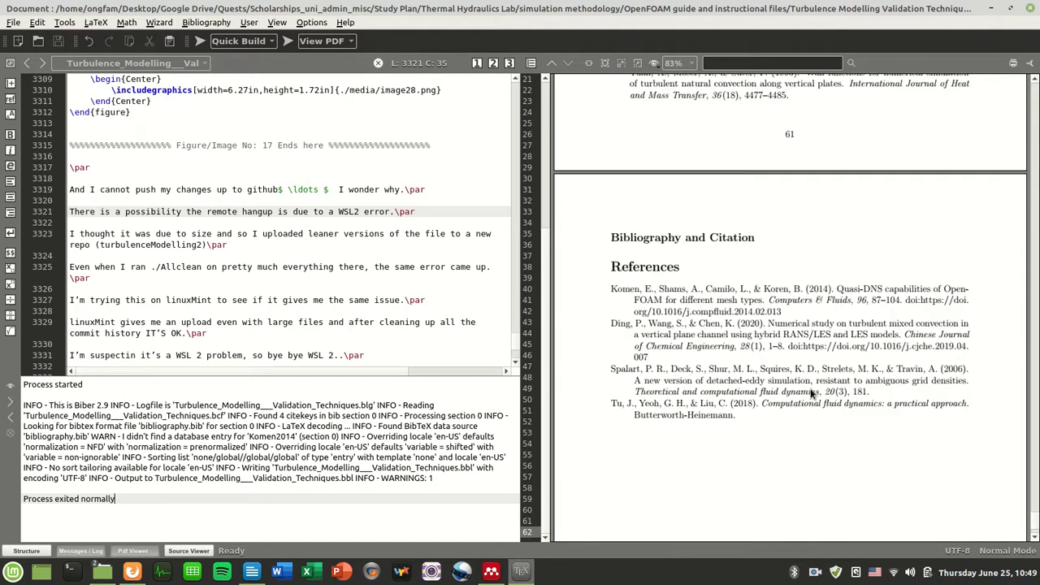
Rebuild the document with Quick Build and reload its PDF to update the references printed by \printbibliography.
left_click(239, 41)
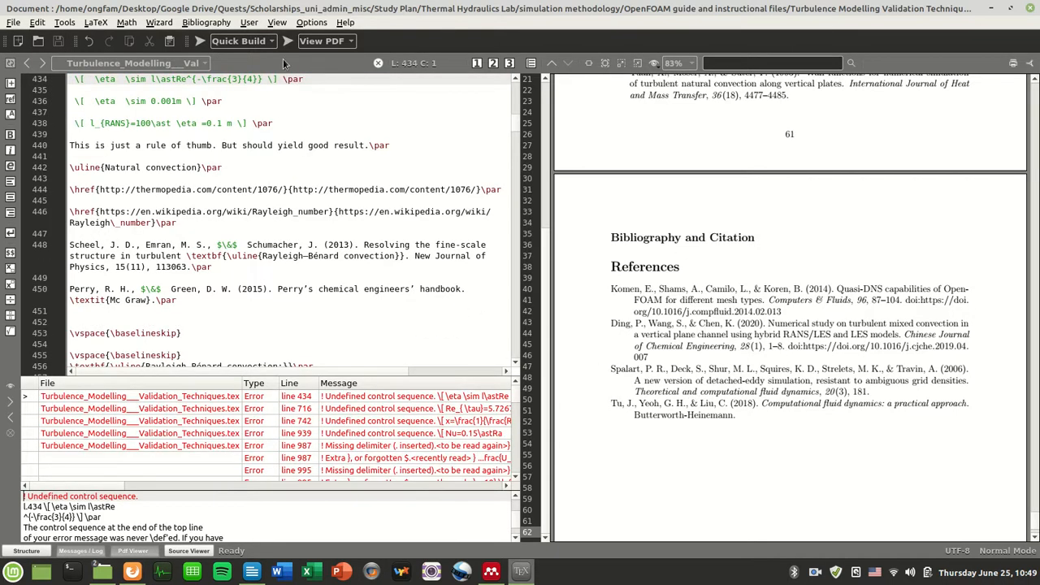
left_click_drag(516, 128, 465, 406)
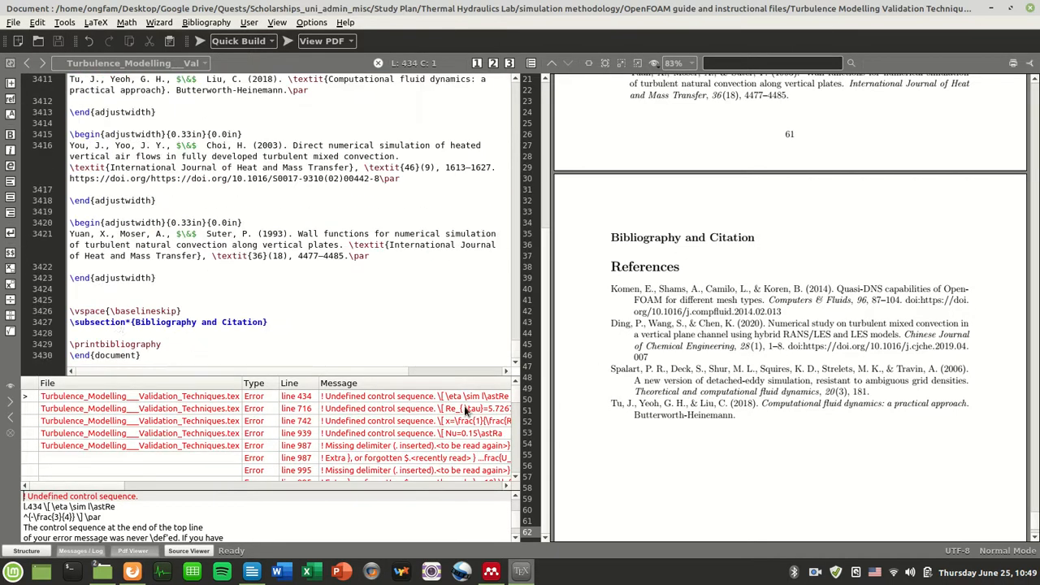
left_click(130, 343)
left_click(288, 42)
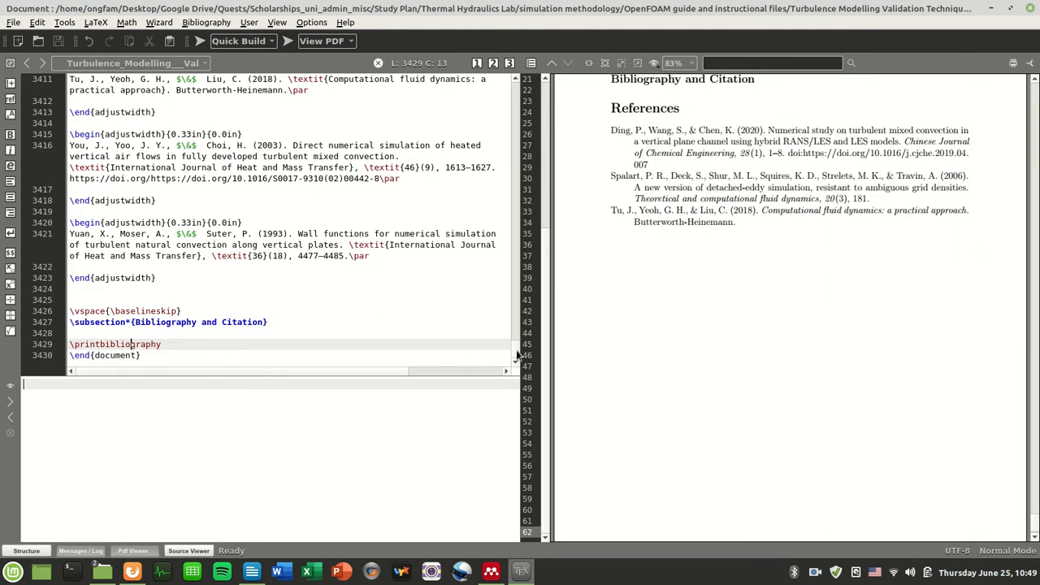
left_click_drag(518, 355, 510, 124)
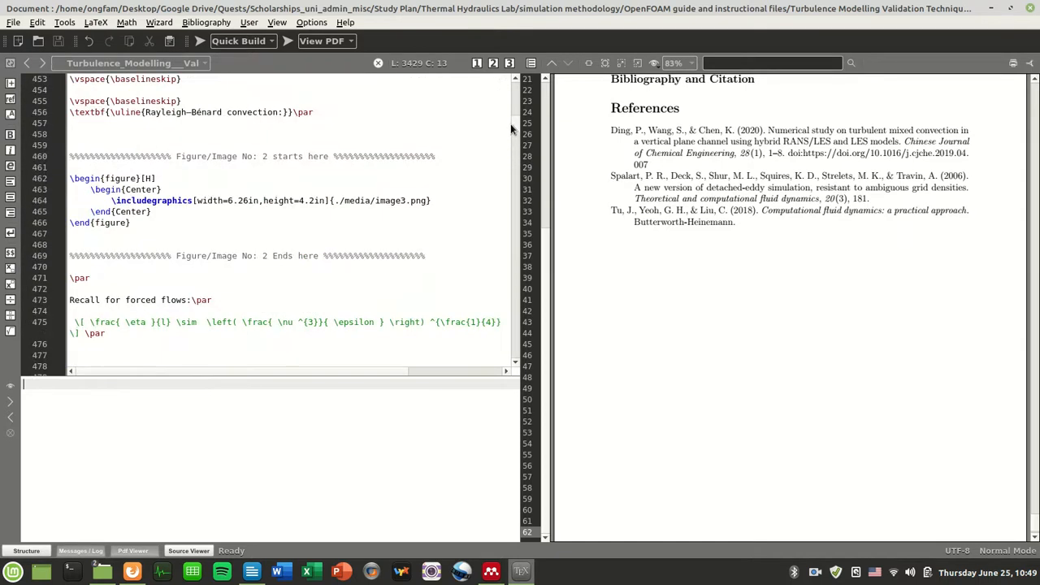
Search the LaTeX source for "bejan" and step through its occurrences to the plain-text reference entry.
left_click(415, 277)
key("ctrl+f")
type("bejan")
key("BackSpace")
key("BackSpace")
key("BackSpace")
type("ejan")
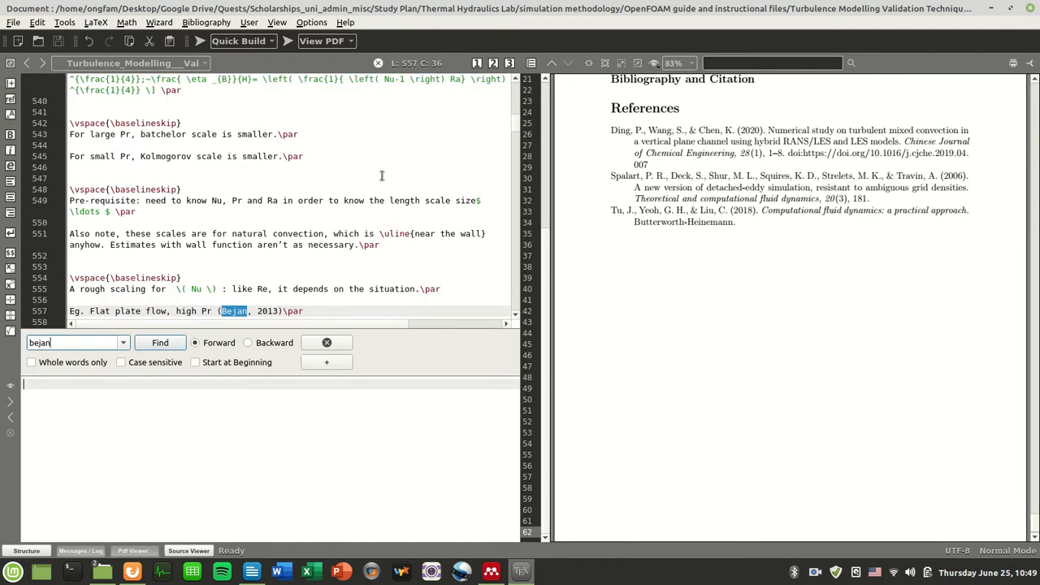
left_click(173, 346)
left_click(173, 346)
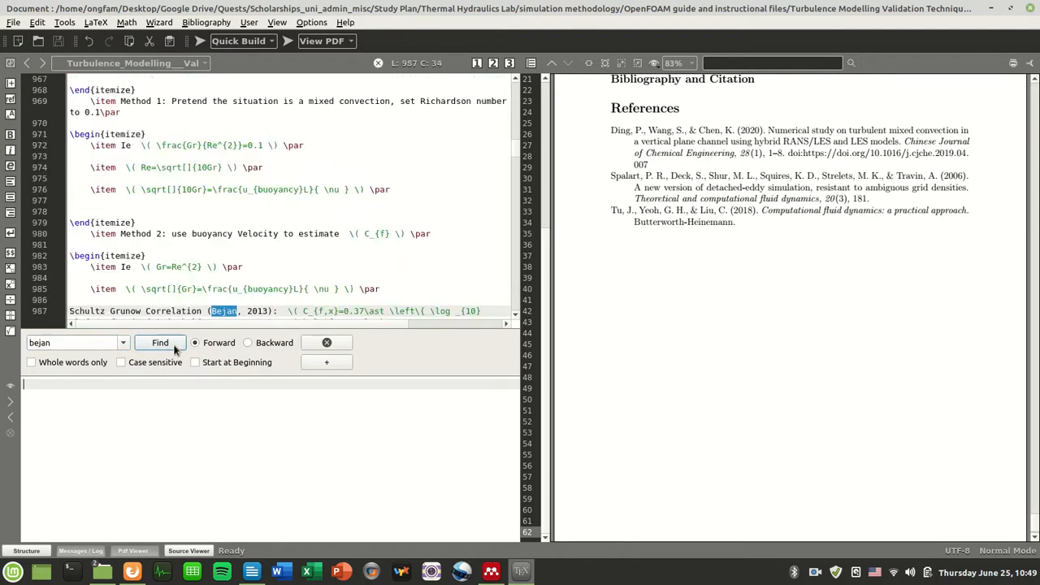
left_click(173, 346)
left_click(173, 346)
key("Escape")
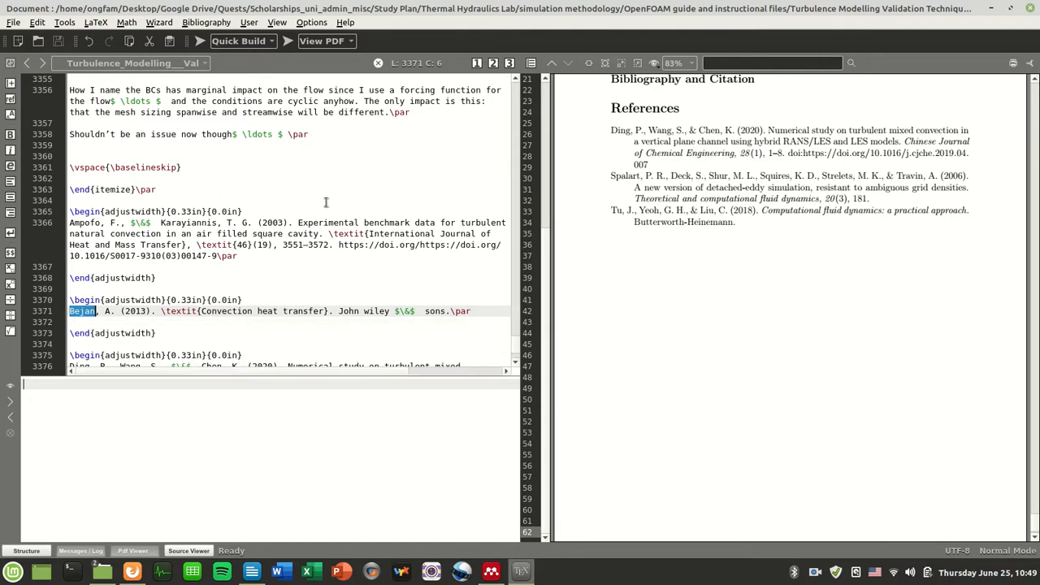
Search the LaTeX source for "komen" and locate the \cite{Komen2014} command in the rule-of-thumb line.
left_click(441, 234)
key("ctrl+f")
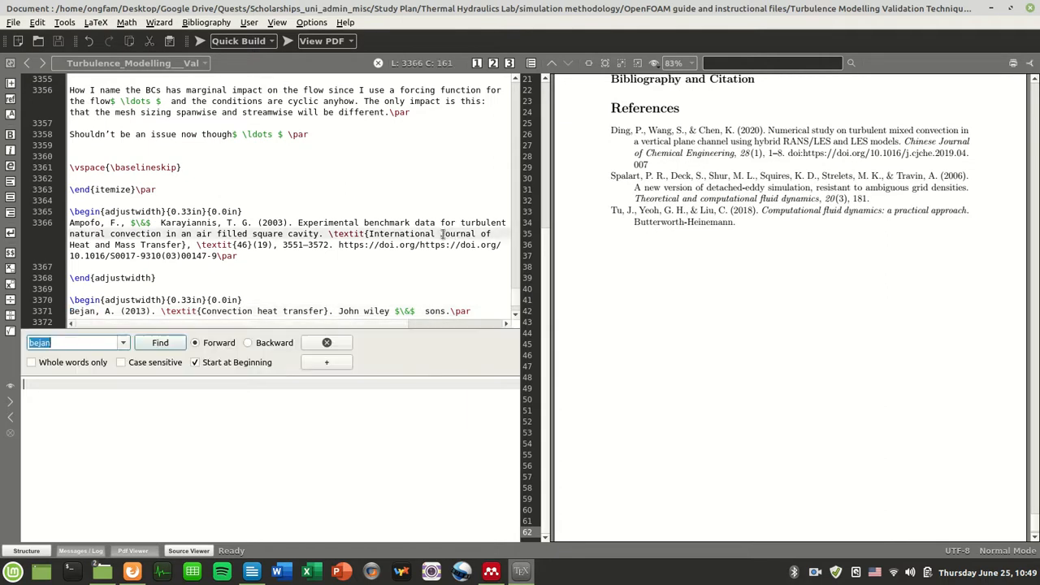
type("komen")
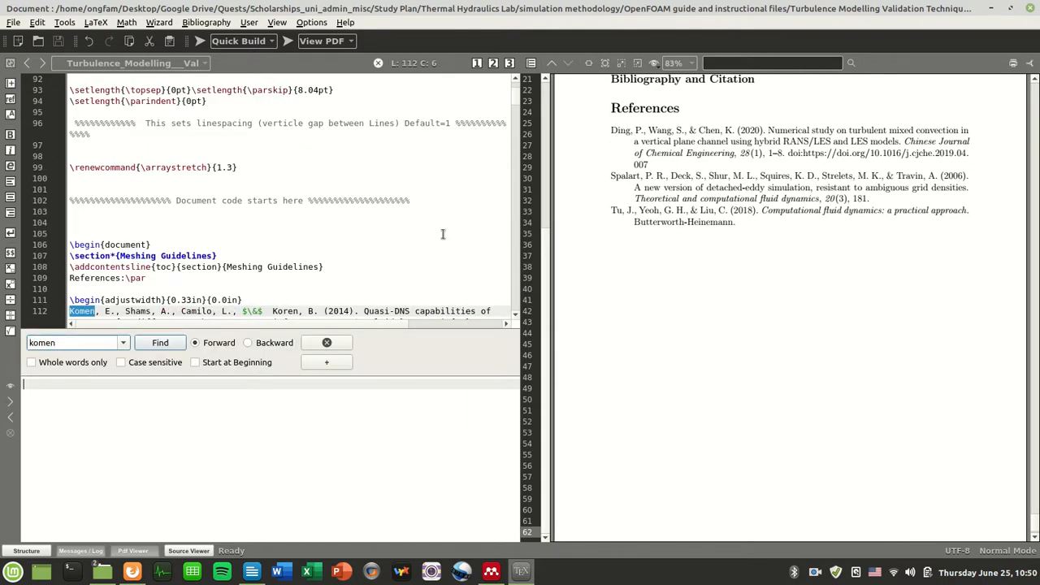
key("Return")
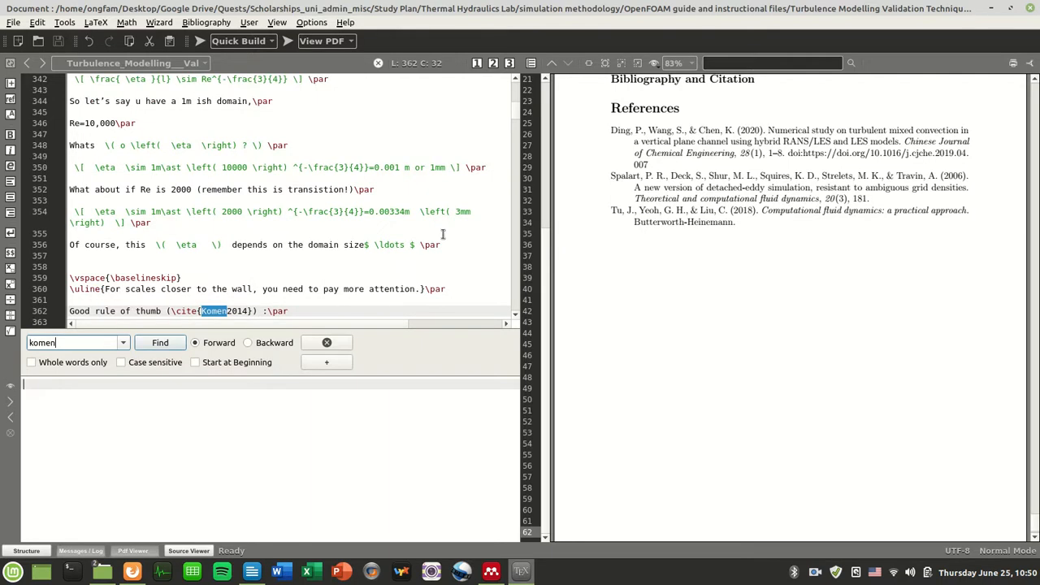
left_click(193, 311)
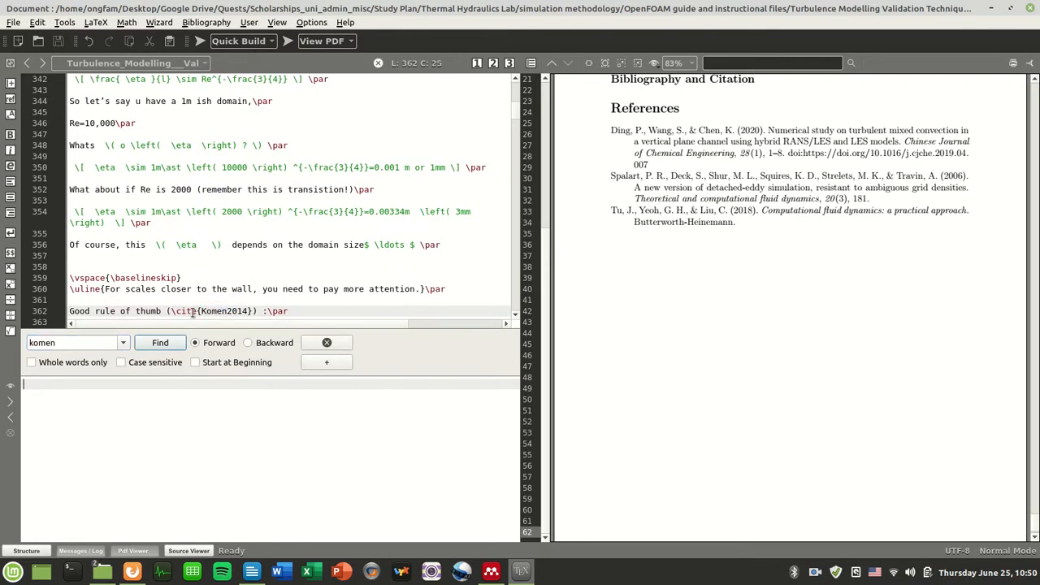
Switch to Mendeley and look through the Unsorted, Needs Review and TurbulenceModelling collections for the cited references.
left_click(490, 571)
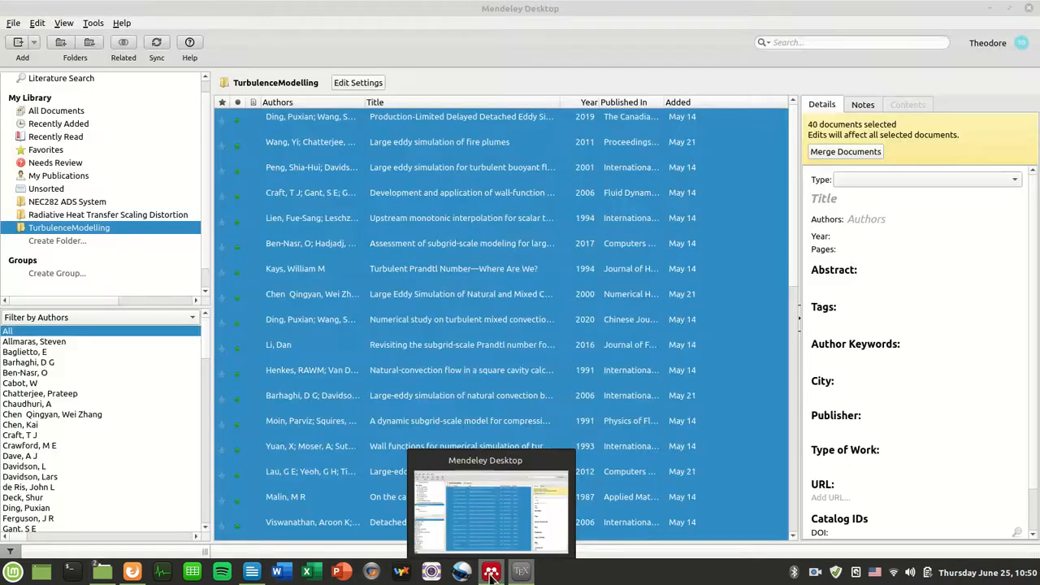
left_click(80, 189)
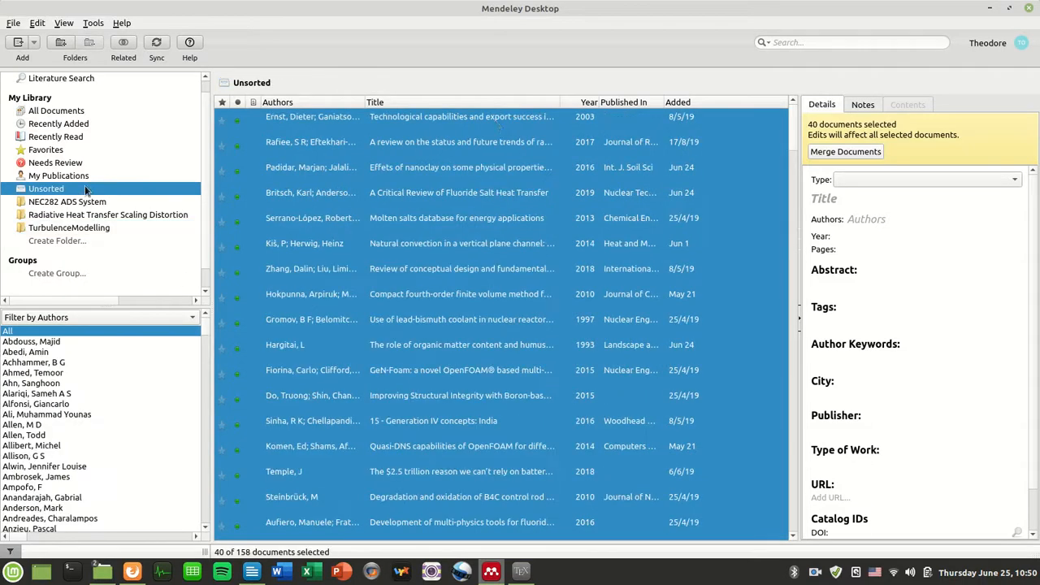
left_click(619, 182)
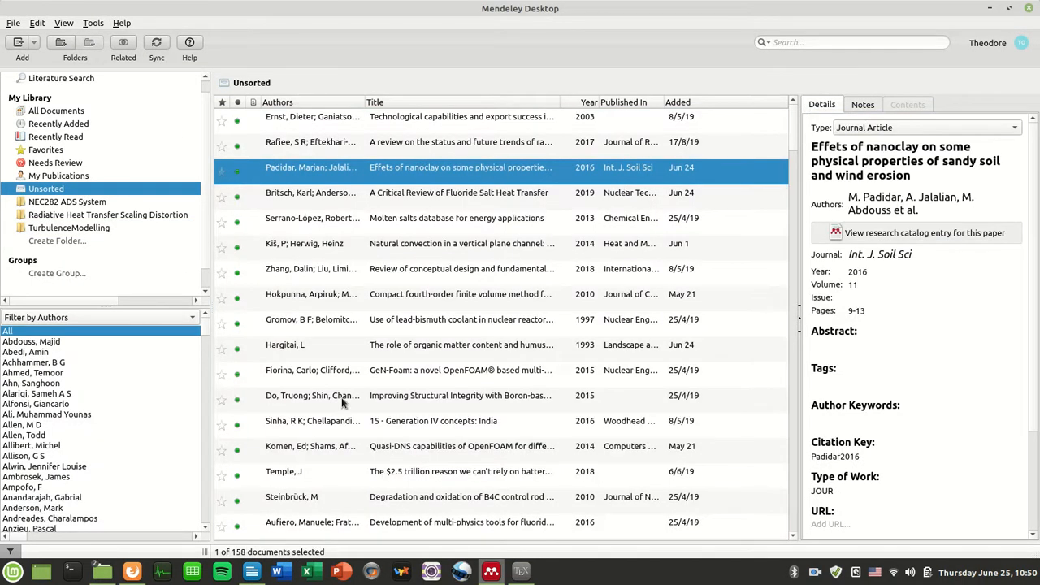
left_click(132, 571)
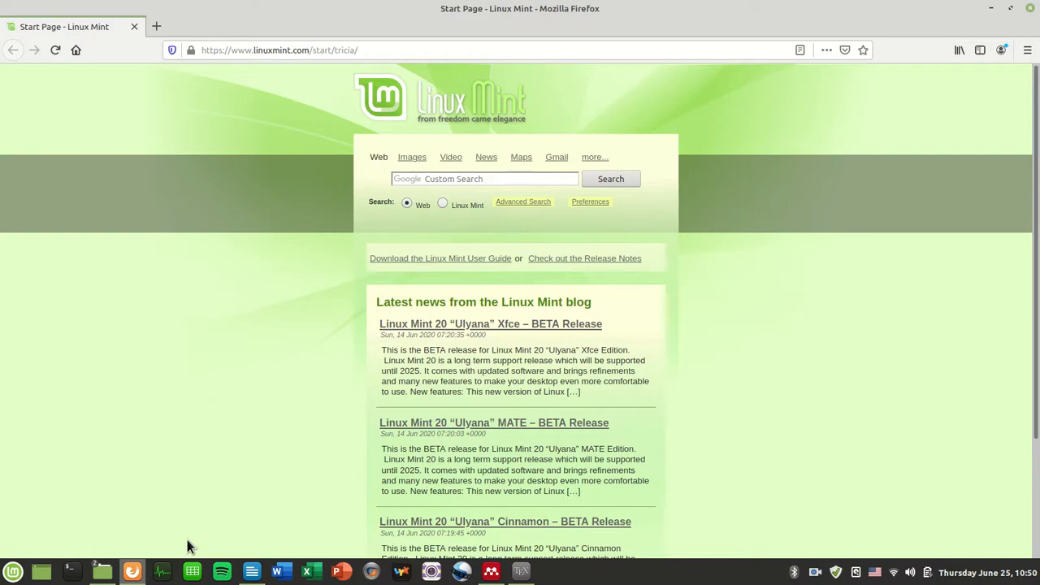
left_click(490, 571)
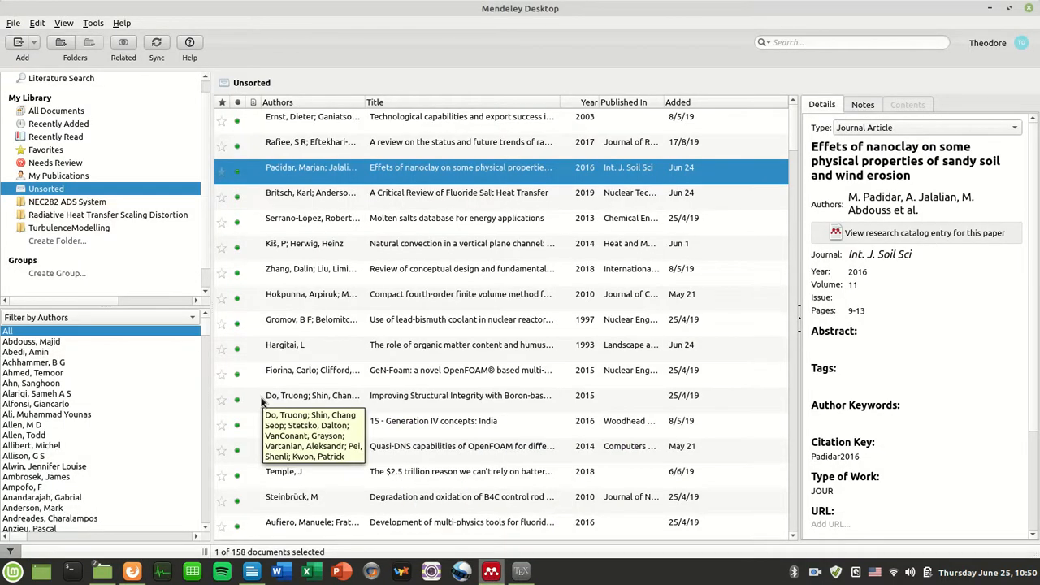
left_click(74, 227)
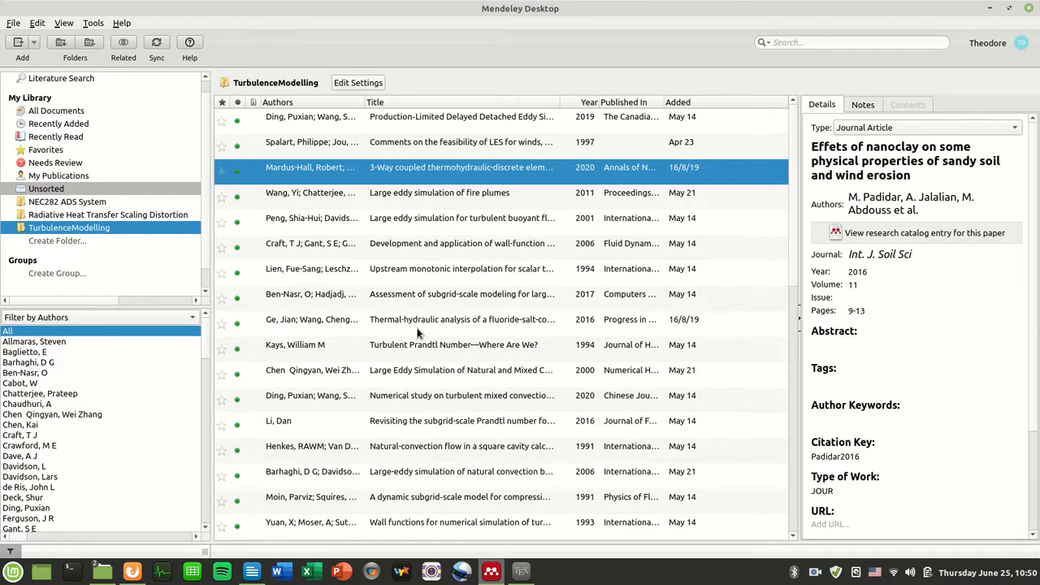
left_click(84, 167)
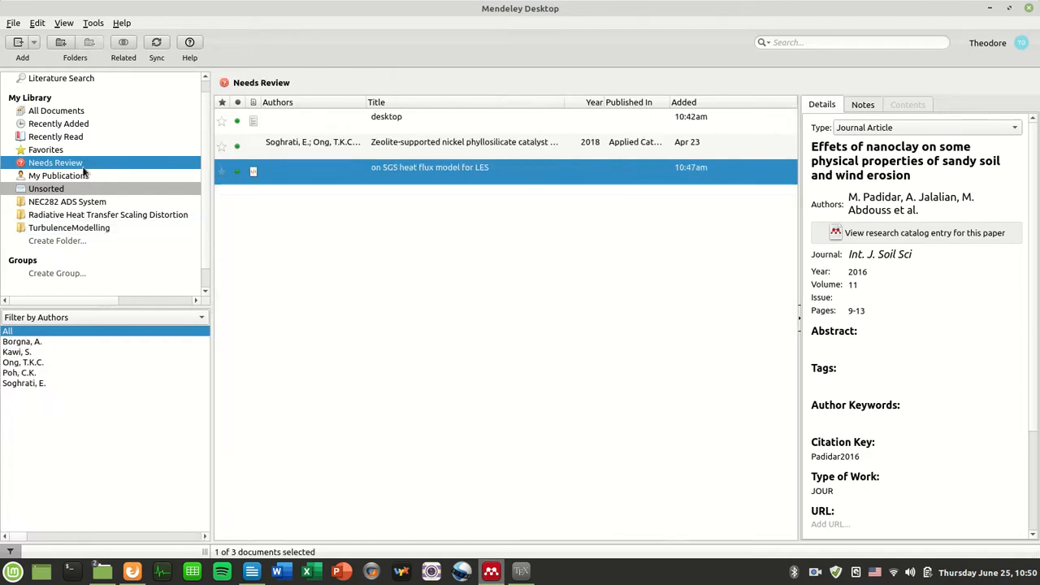
left_click(93, 231)
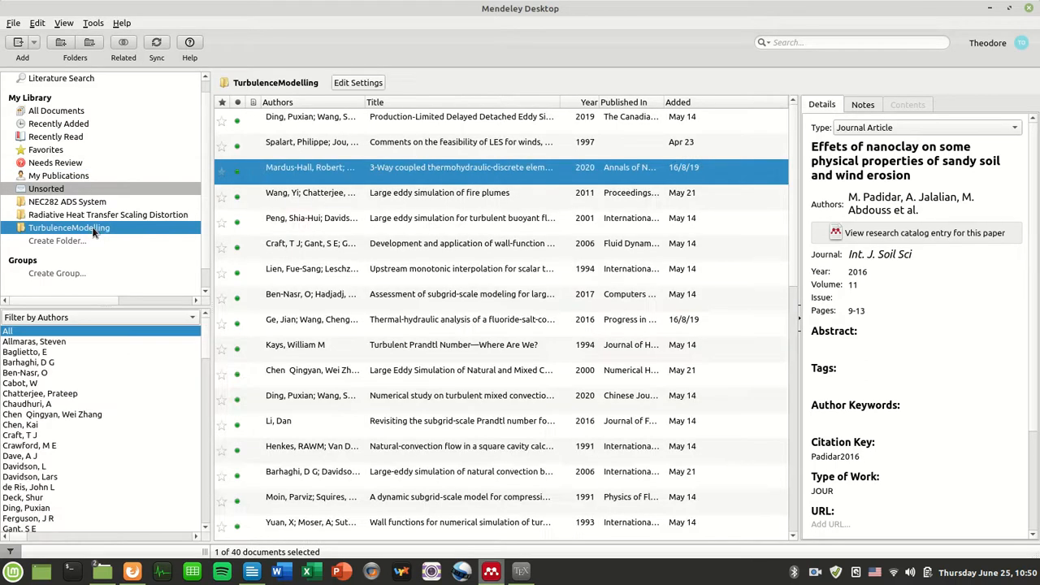
left_click(112, 573)
left_click(313, 382)
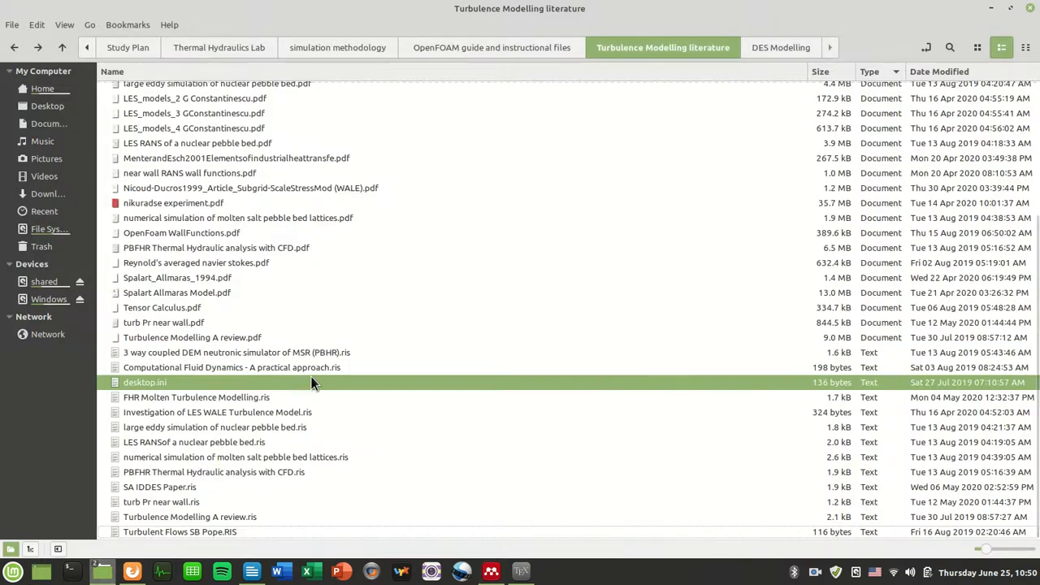
left_click(251, 571)
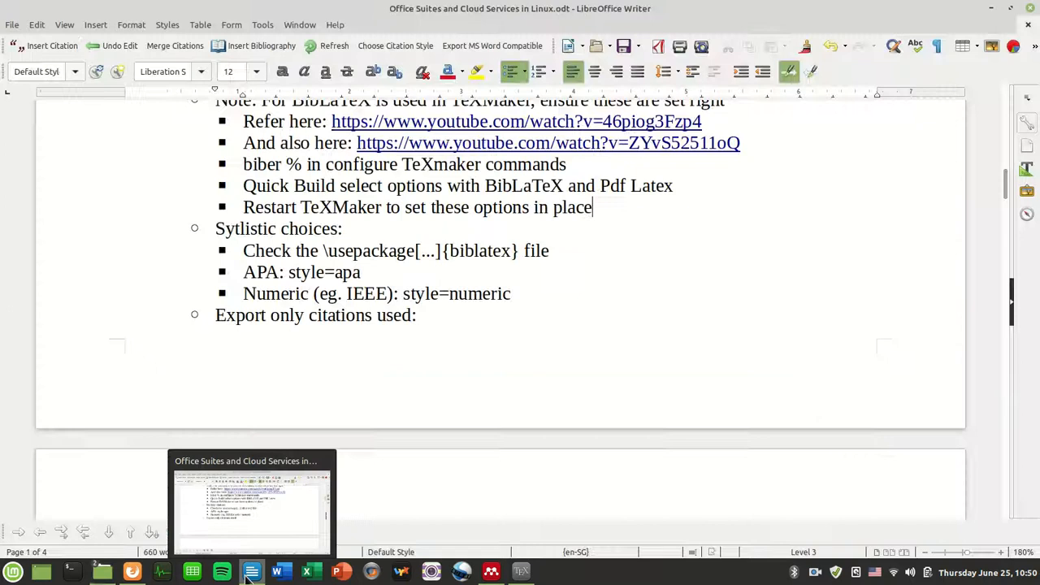
left_click(131, 572)
left_click(490, 572)
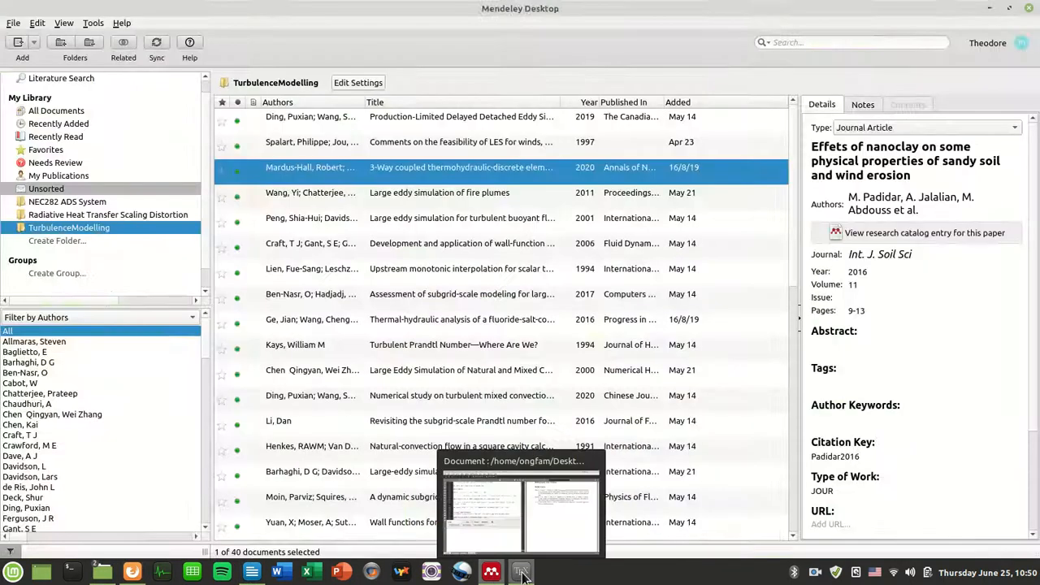
Return to Texmaker and check how the Komen2014 citation and the citations after it are rendered in the PDF.
left_click(521, 572)
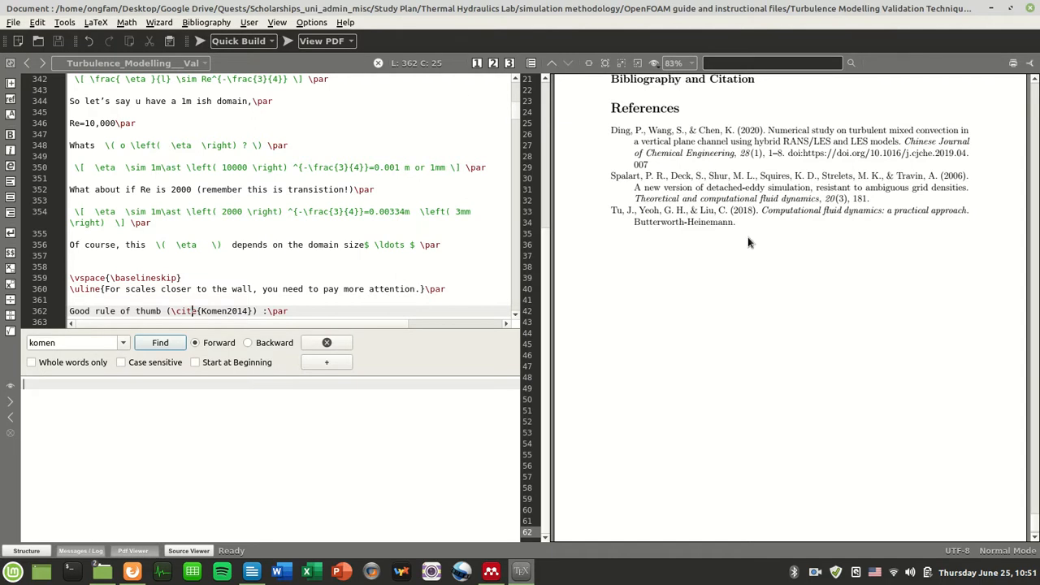
scroll(733, 235, "up", 10)
scroll(756, 244, "up", 10)
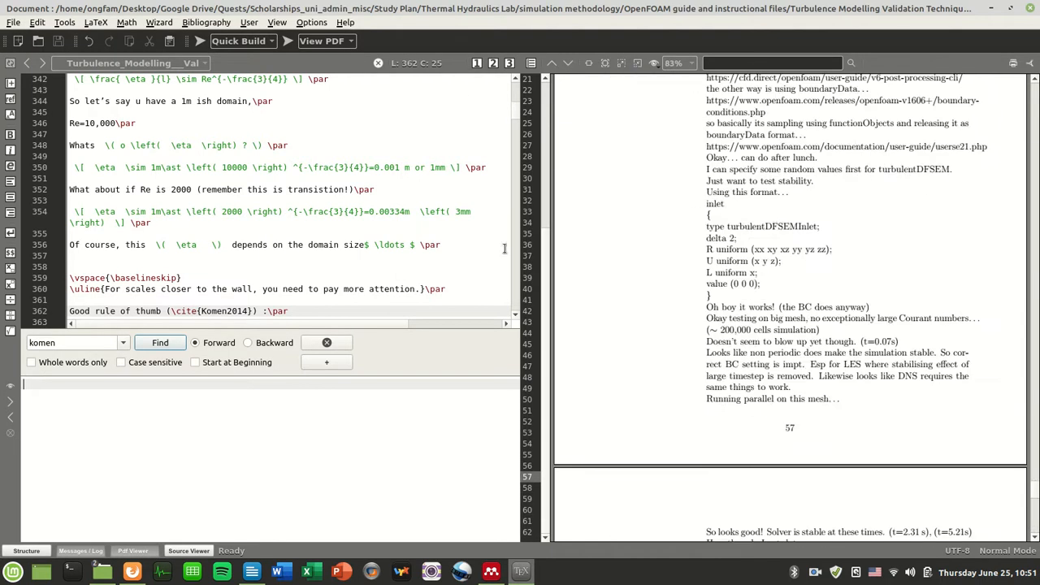
left_click_drag(1036, 478, 1035, 88)
scroll(798, 268, "down", 5)
scroll(804, 280, "down", 12)
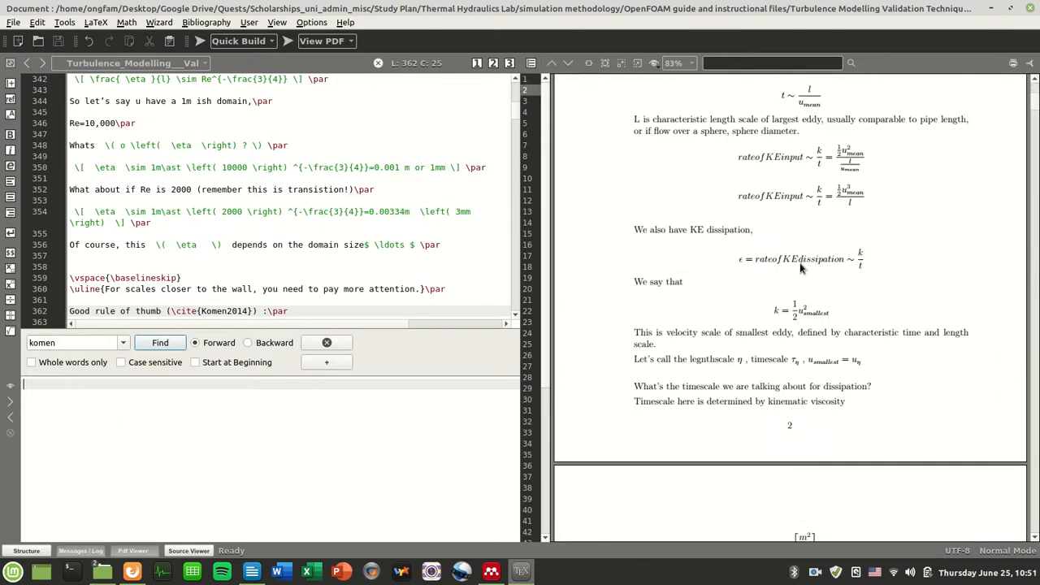
scroll(826, 333, "down", 10)
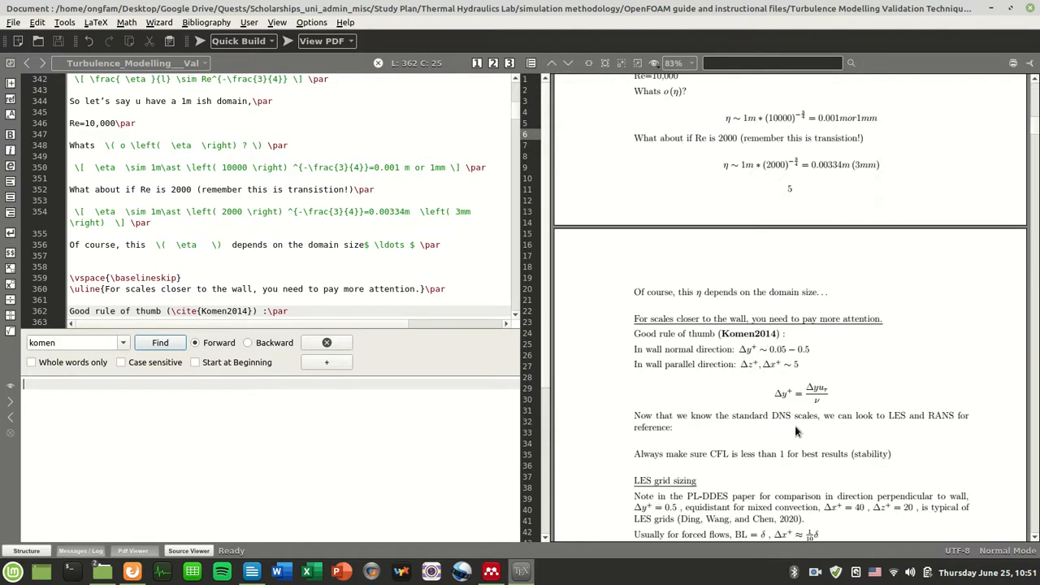
scroll(799, 430, "down", 3)
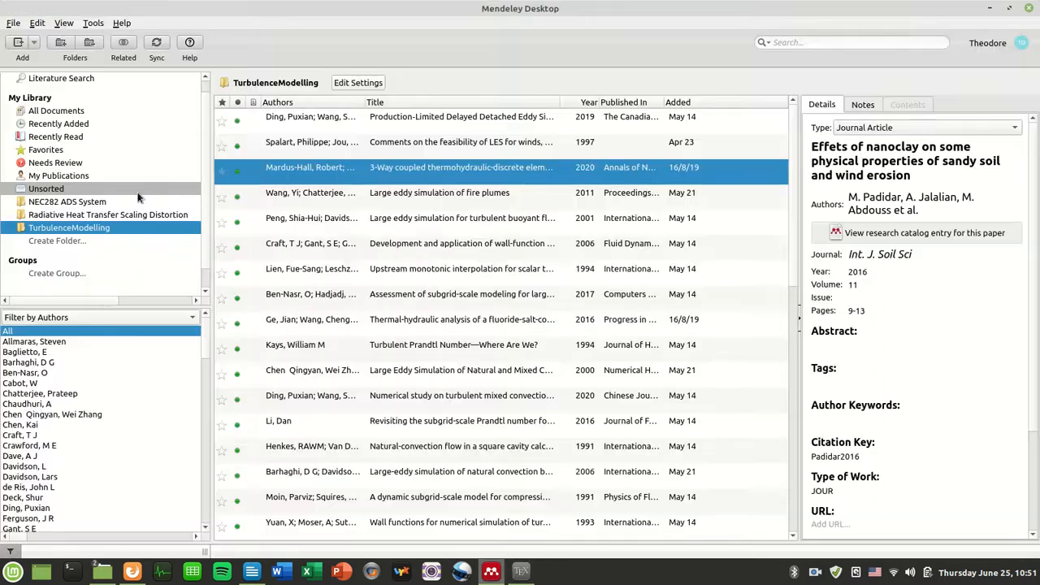
In Mendeley, search the Unsorted documents for "komen", add all matching papers to the TurbulenceModelling folder, and clear the search.
key("alt+Tab")
left_click(76, 190)
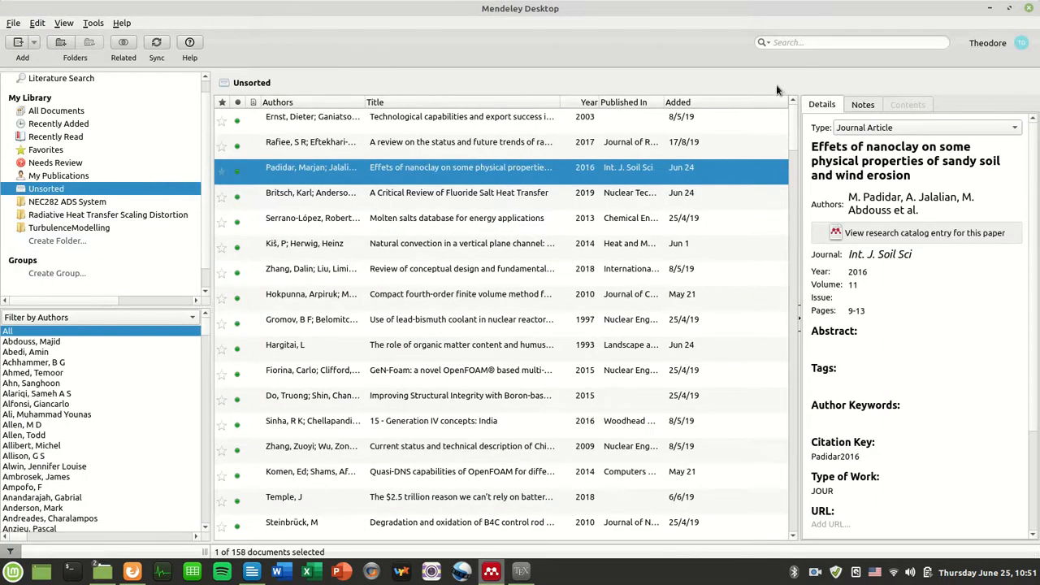
left_click(810, 42)
type("komen")
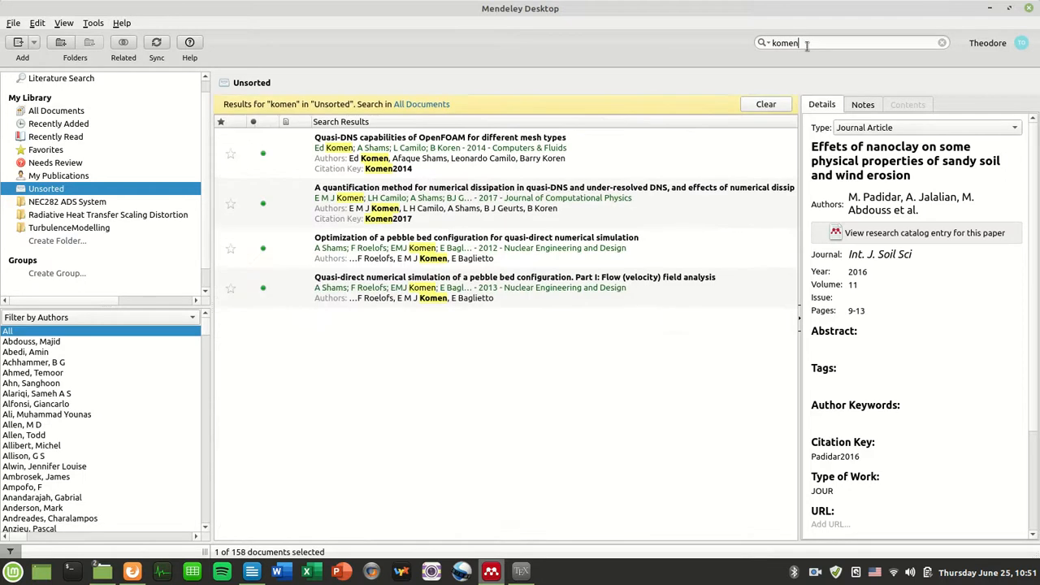
left_click(466, 164)
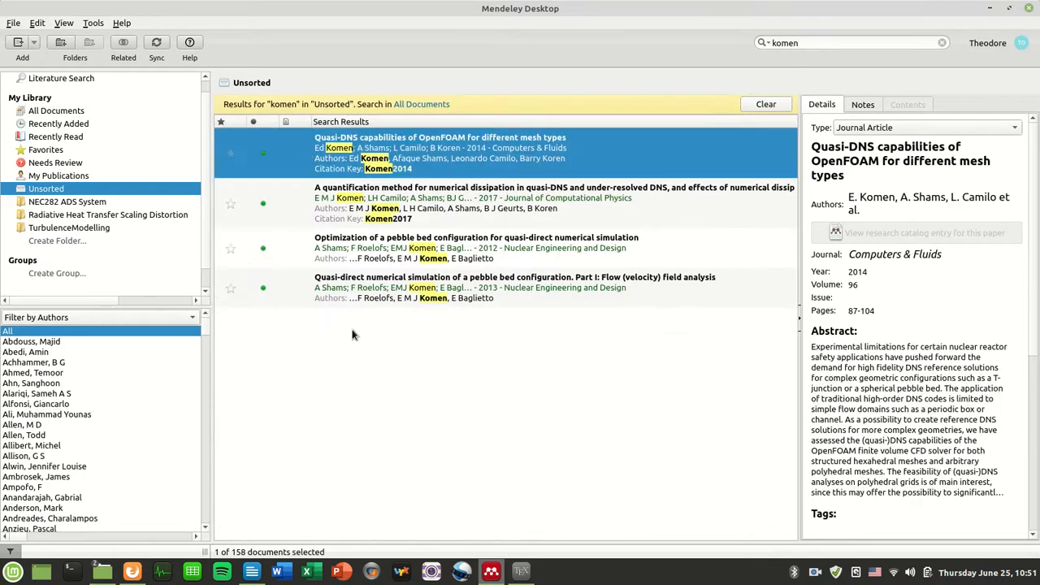
left_click(341, 294, "shift")
left_click_drag(299, 164, 97, 227)
left_click(97, 228)
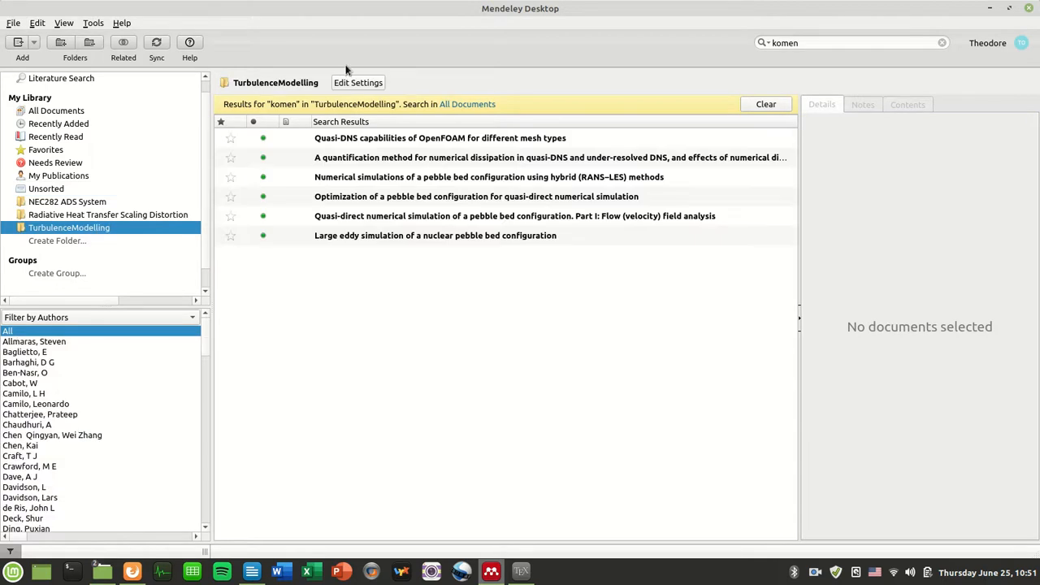
left_click(763, 107)
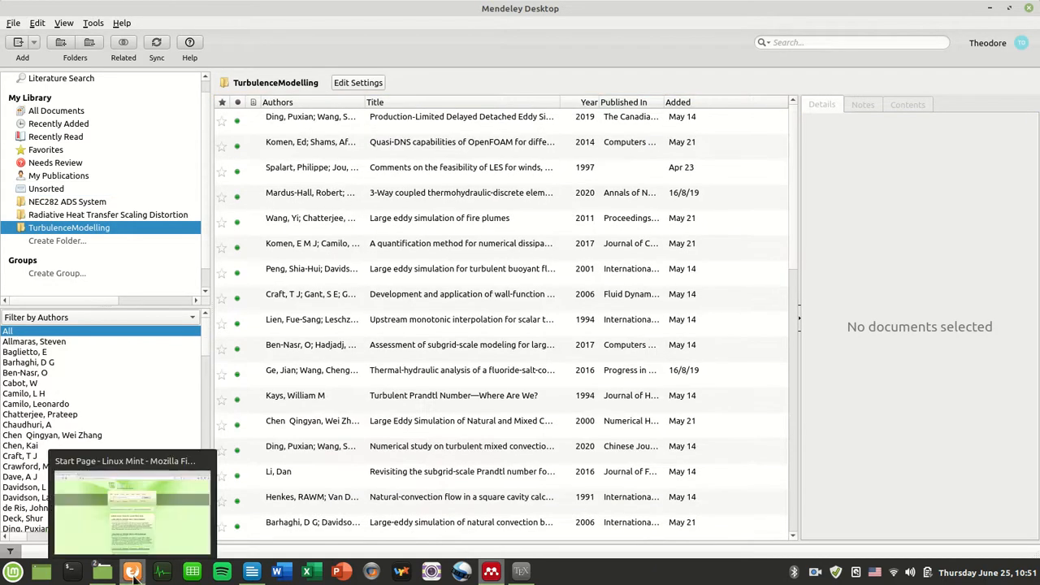
Export all documents in the TurbulenceModelling folder, overwriting the existing bibliography.bib.
left_click(318, 125)
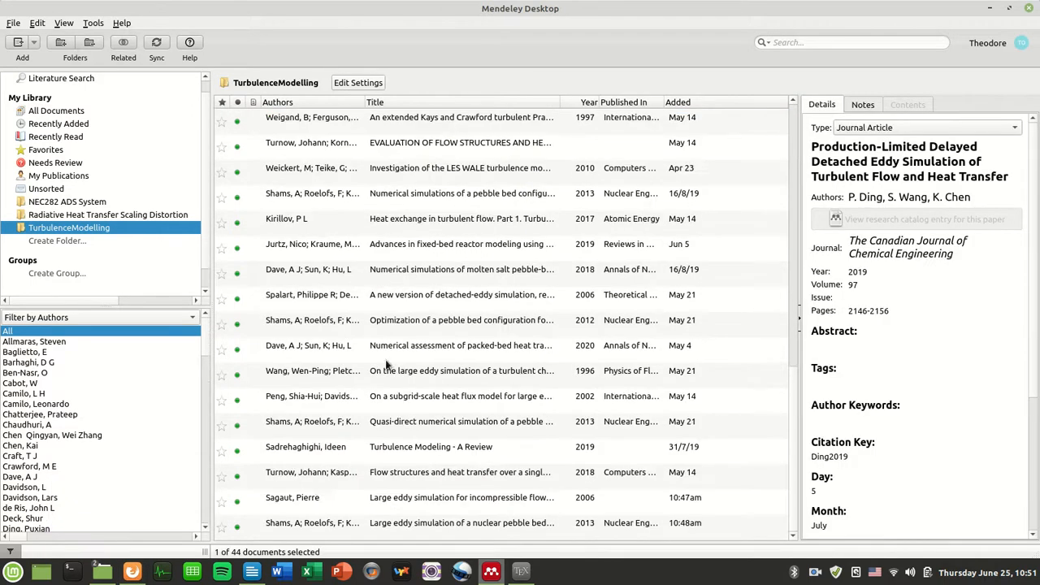
key("ctrl+a")
right_click(365, 271)
left_click(395, 420)
left_click(290, 128)
double_click(290, 127)
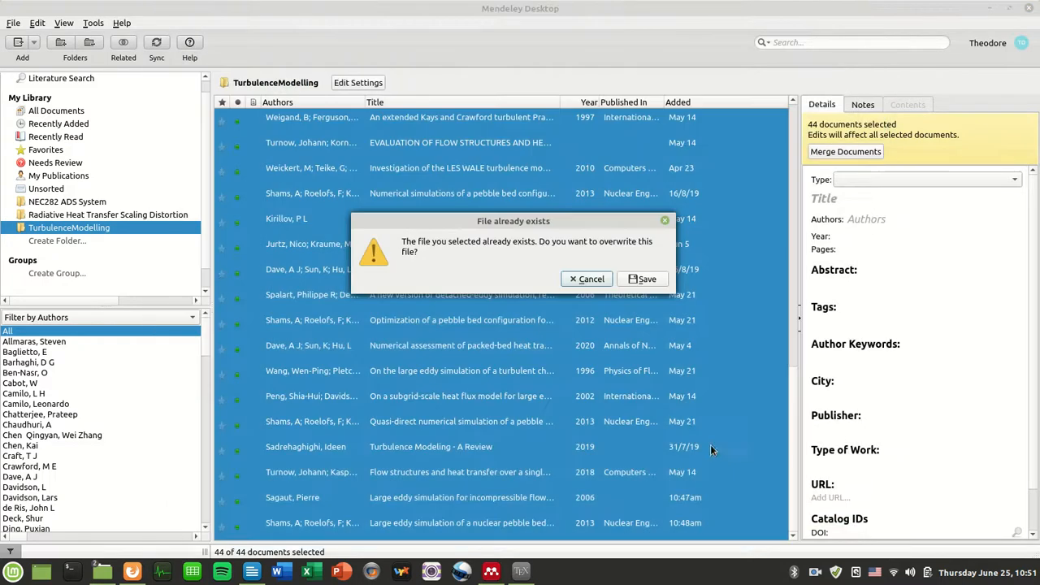
left_click(641, 278)
Switch to Texmaker, display the outdated bibliography.bib and close it.
left_click(520, 571)
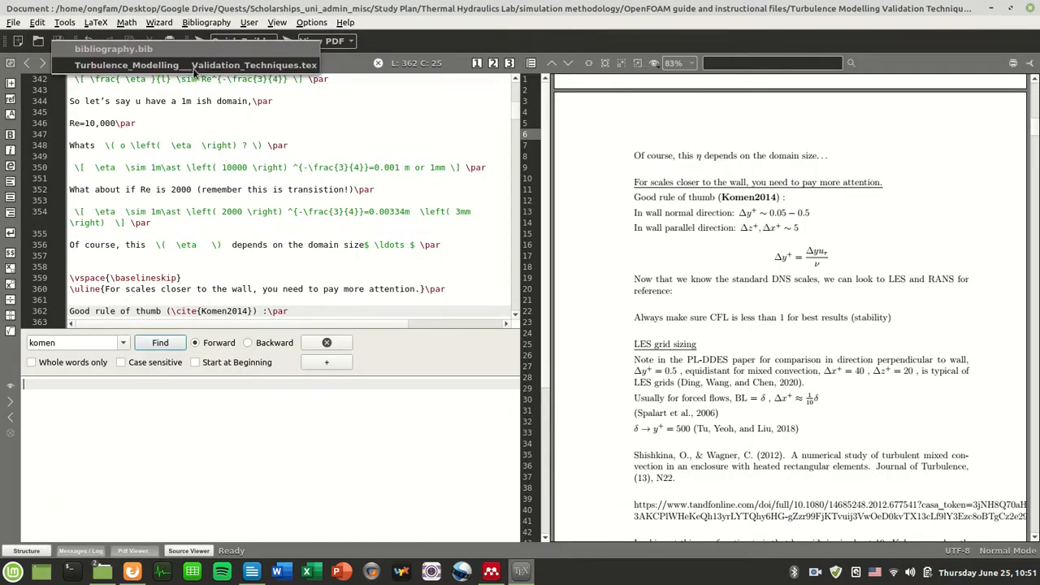
left_click(195, 50)
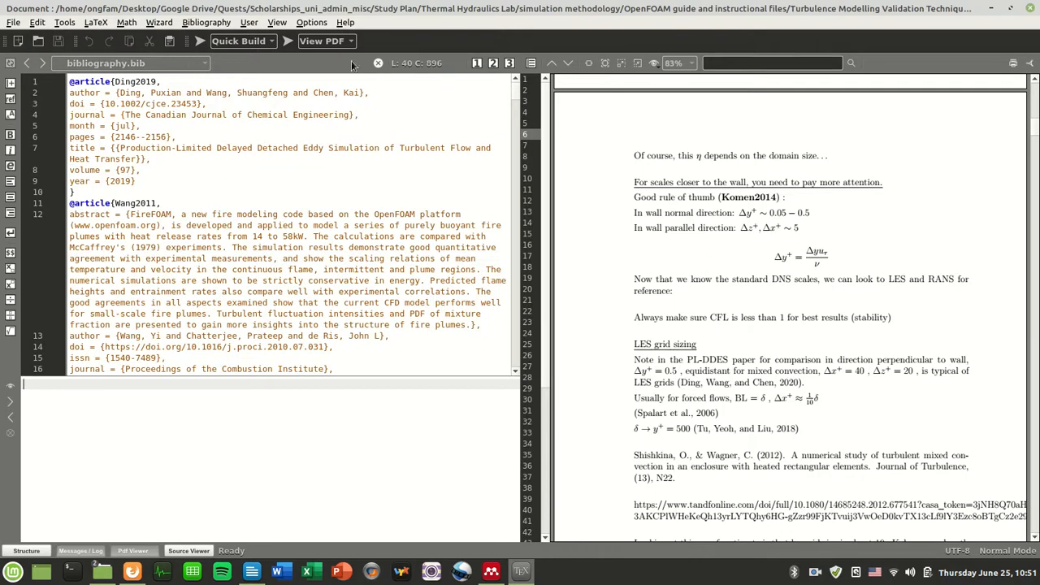
left_click(378, 63)
Switch to the file manager and open the re-exported bibliography.bib from the Turbulence Modelling Validation Techniques folder in Texmaker.
mouse_move(99, 570)
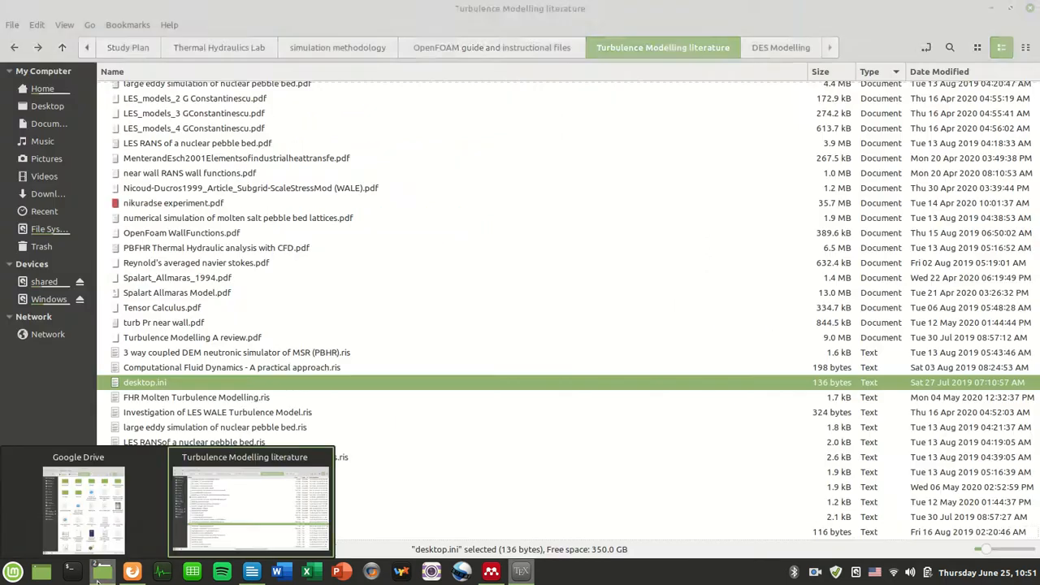
left_click(144, 522)
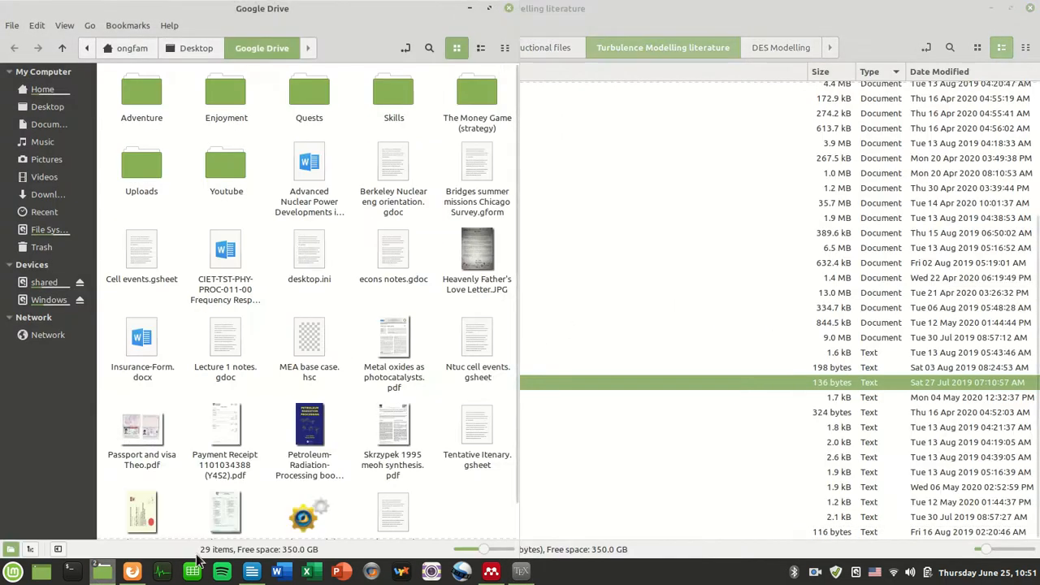
mouse_move(102, 571)
left_click(203, 522)
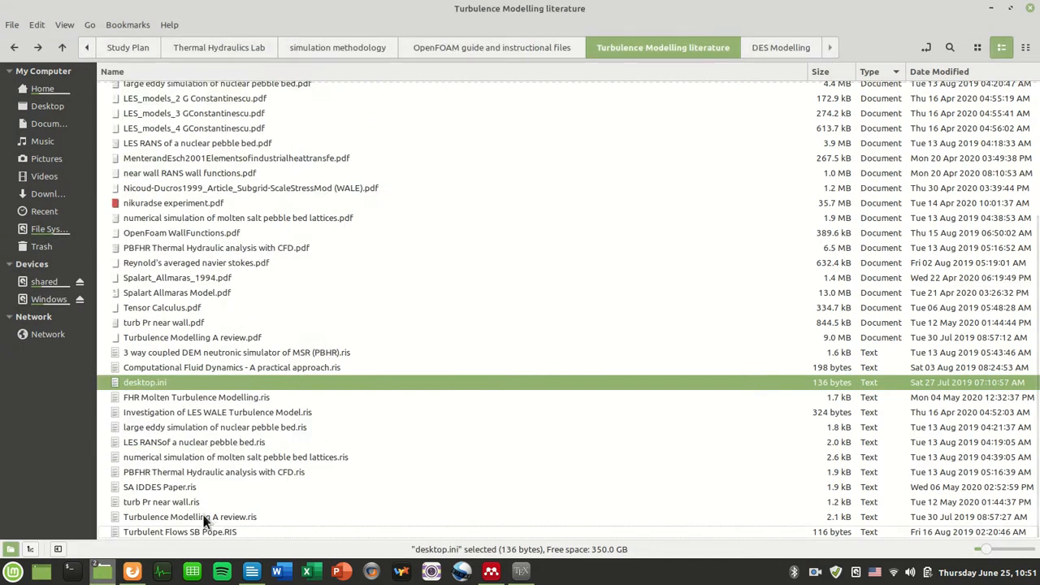
scroll(405, 368, "up", 5)
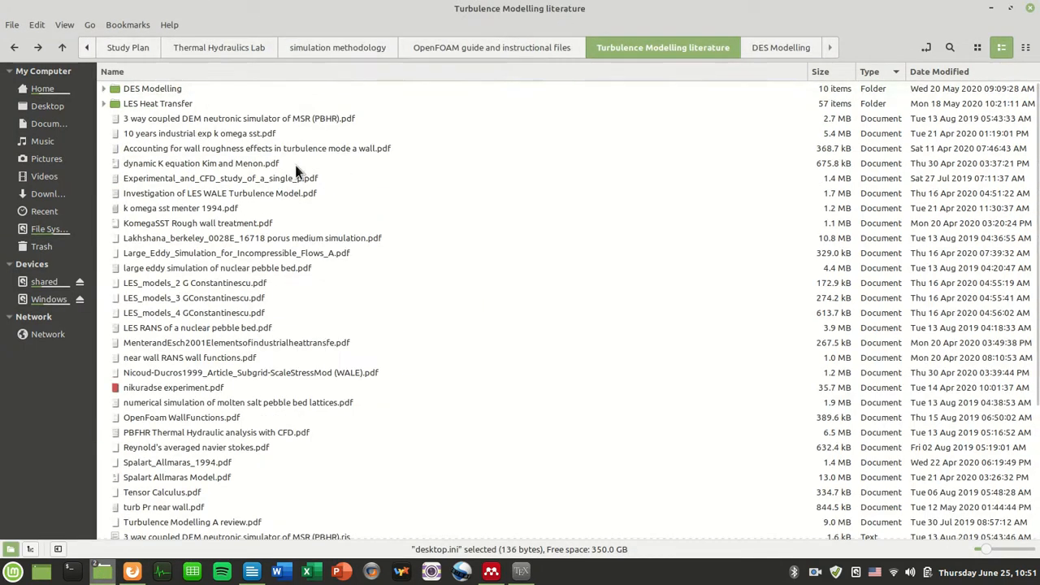
left_click(530, 47)
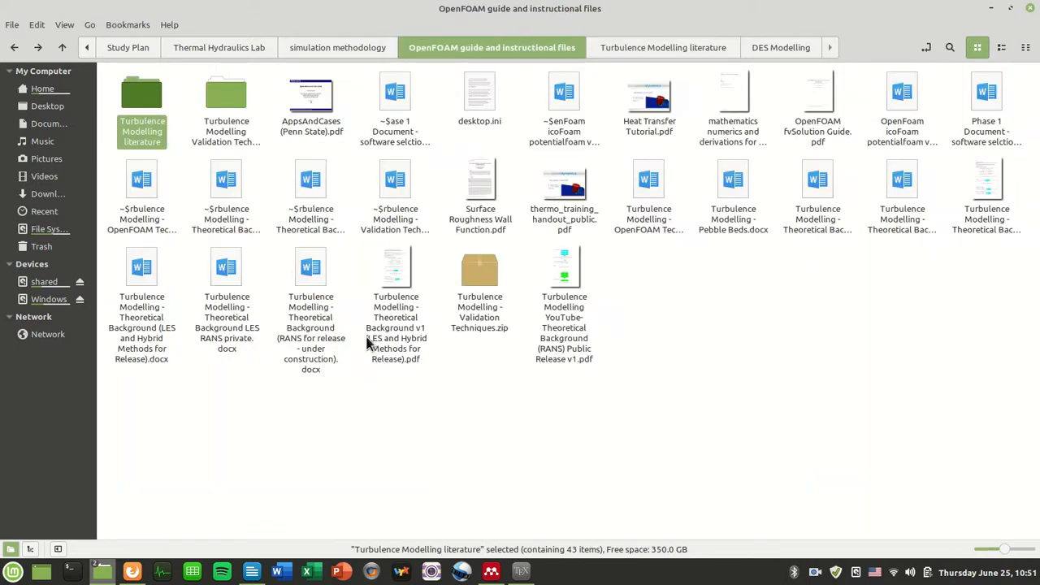
double_click(223, 97)
right_click(223, 86)
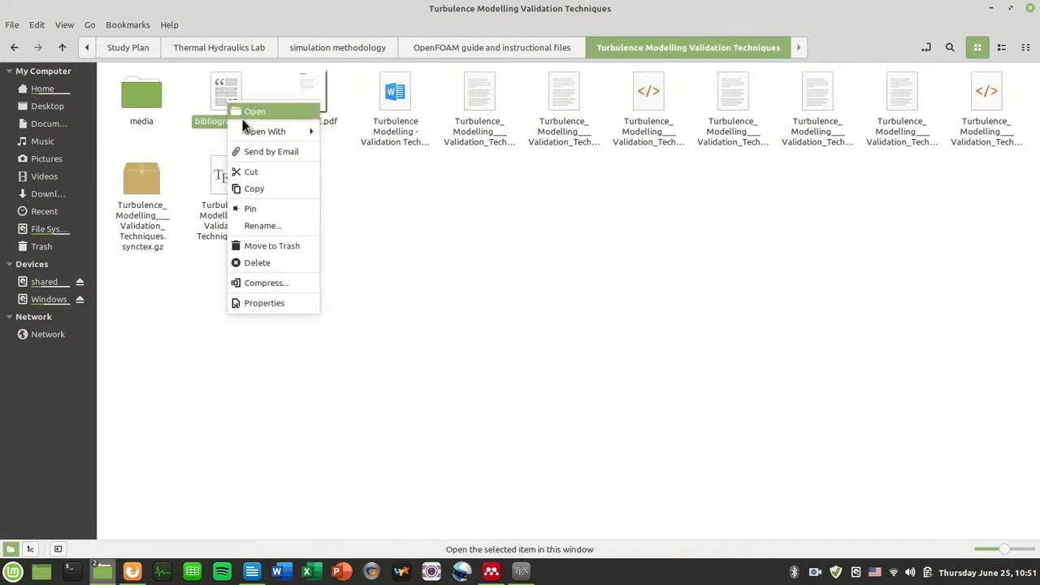
left_click(244, 112)
left_click(490, 329)
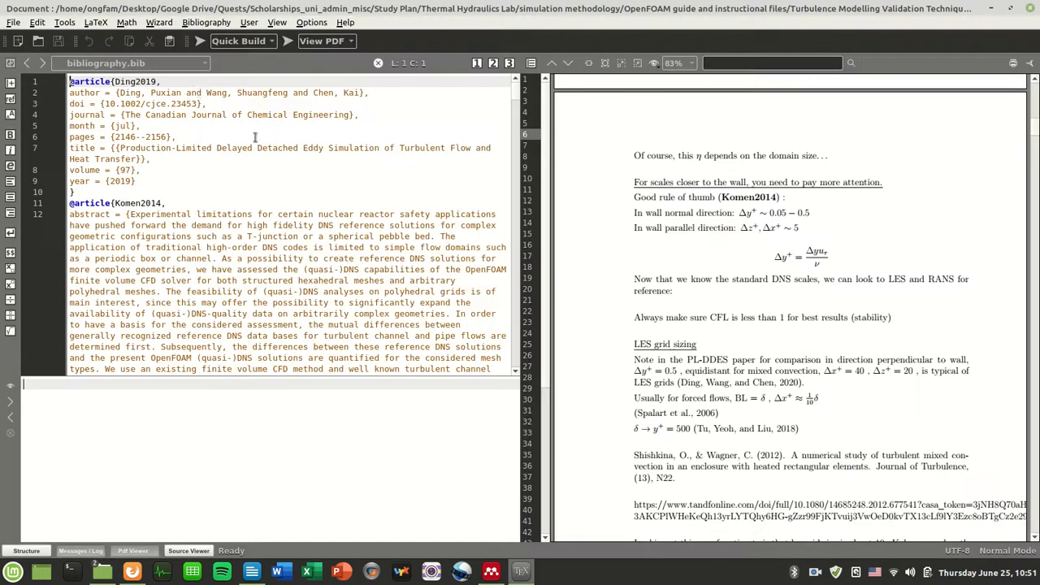
Return to the Turbulence_Modelling___Validation_Techniques.tex source, run Biber on it, and rebuild the PDF with Quick Build.
left_click(194, 66)
left_click(194, 65)
left_click(195, 63)
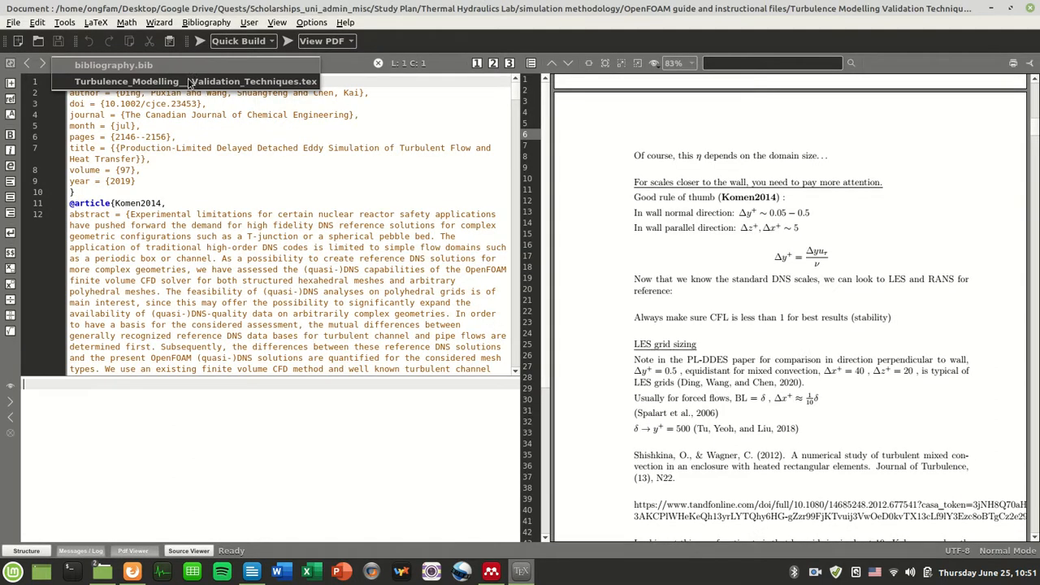
left_click(195, 82)
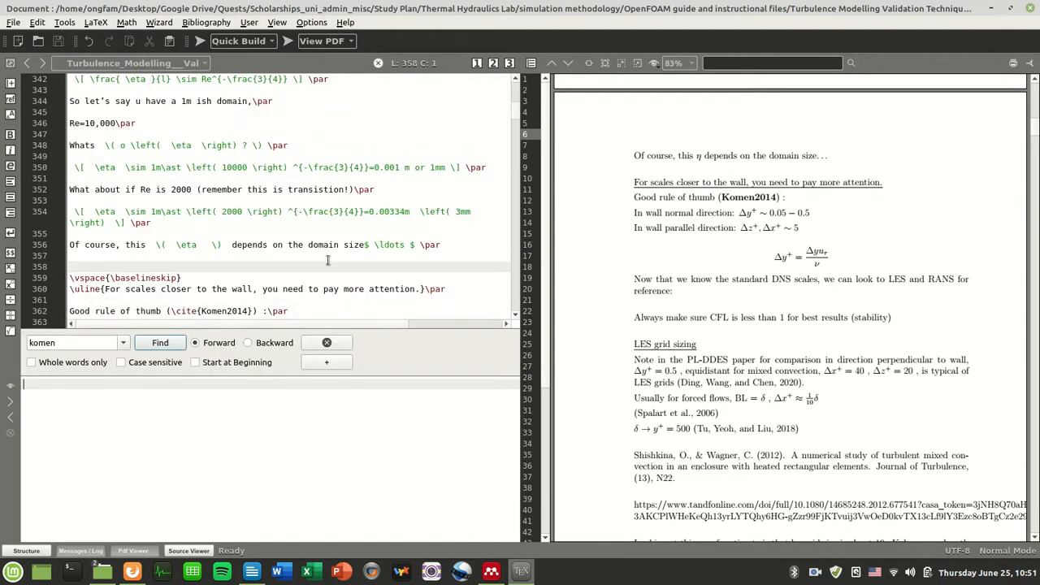
key("F11")
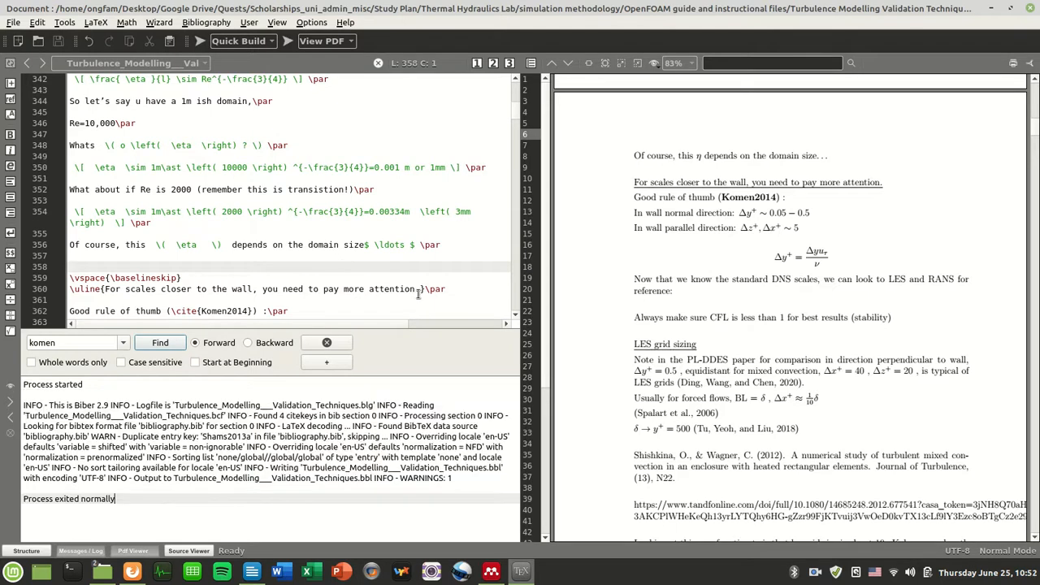
left_click(200, 41)
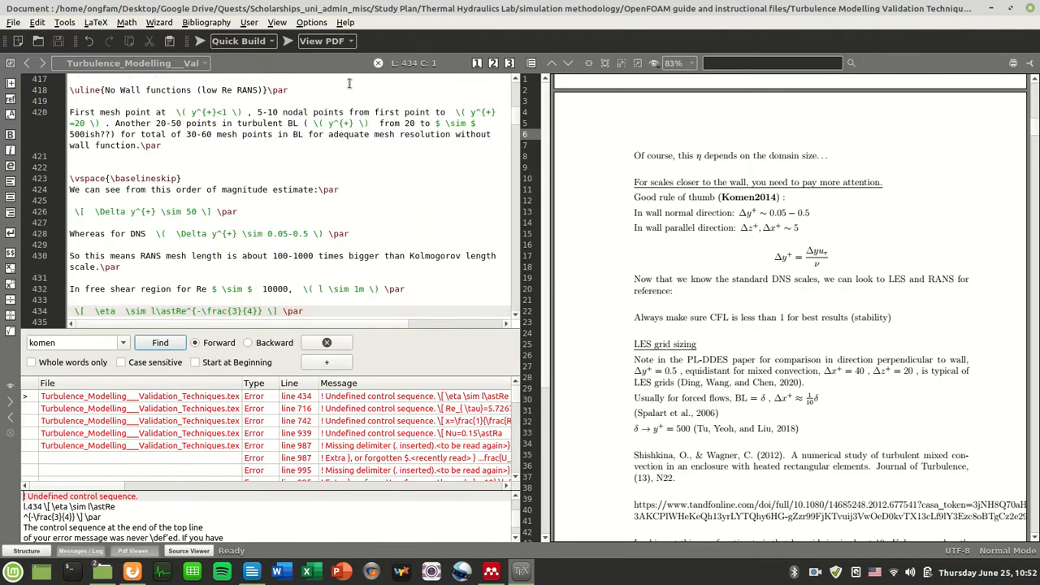
Check in the rebuilt PDF how the Komen2014 citation and the citations in the LES and RANS sections are rendered.
scroll(865, 374, "up", 15)
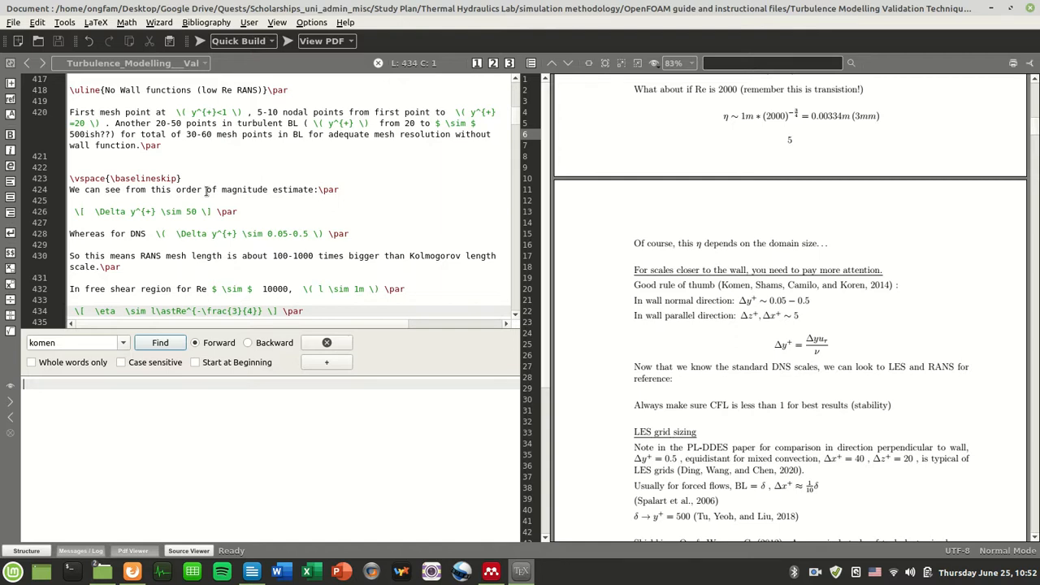
left_click(187, 63)
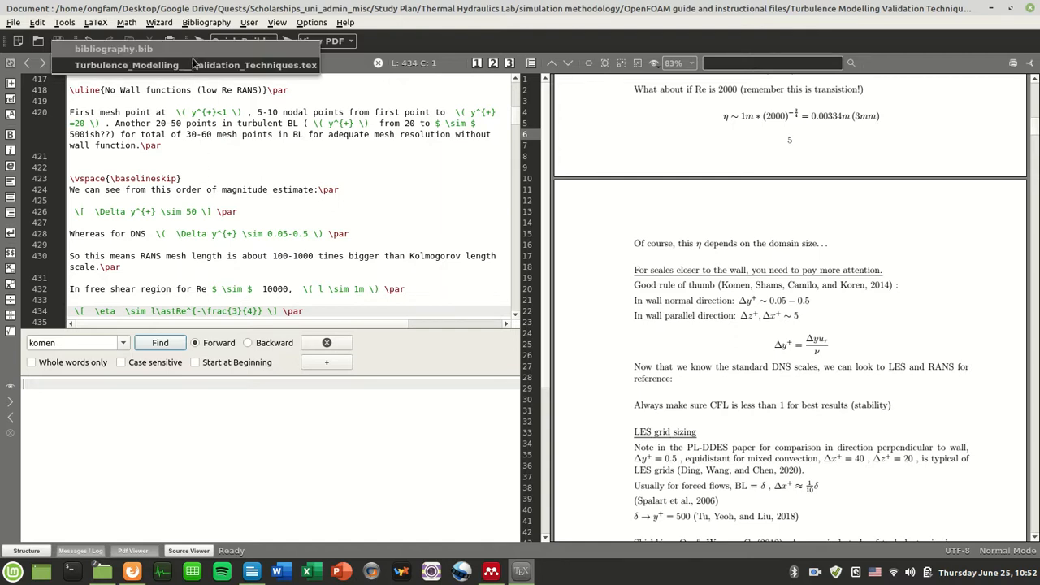
left_click(245, 192)
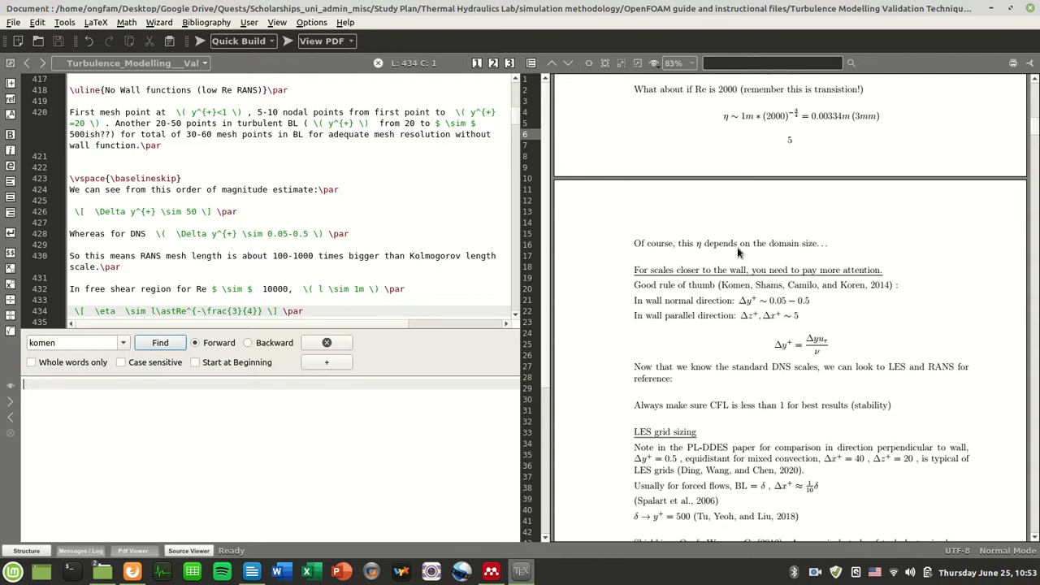
scroll(854, 358, "down", 5)
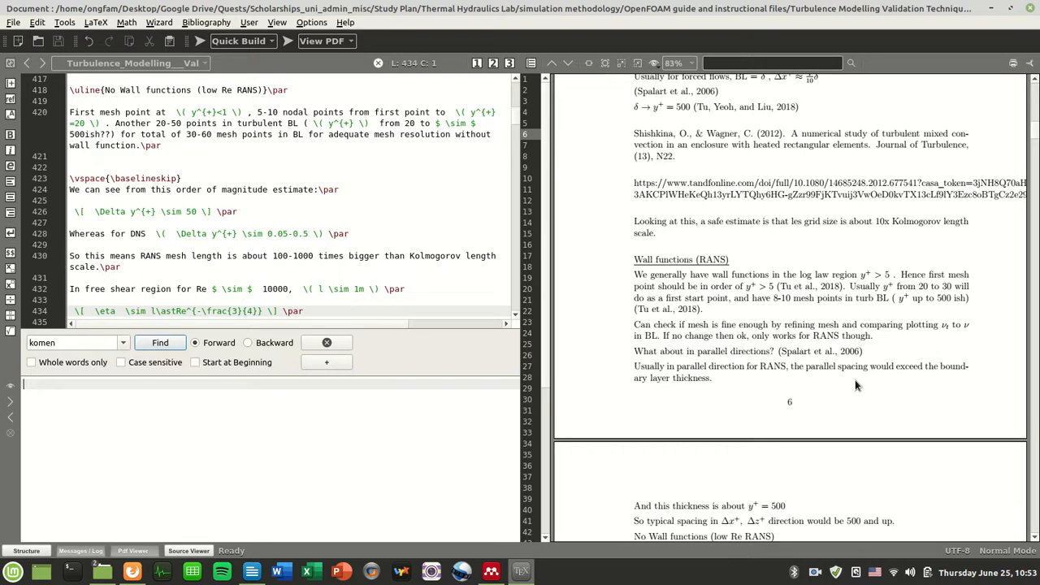
Switch to the LibreOffice Writer notes document Office Suites and Cloud Services in Linux.odt.
left_click(131, 571)
left_click(252, 571)
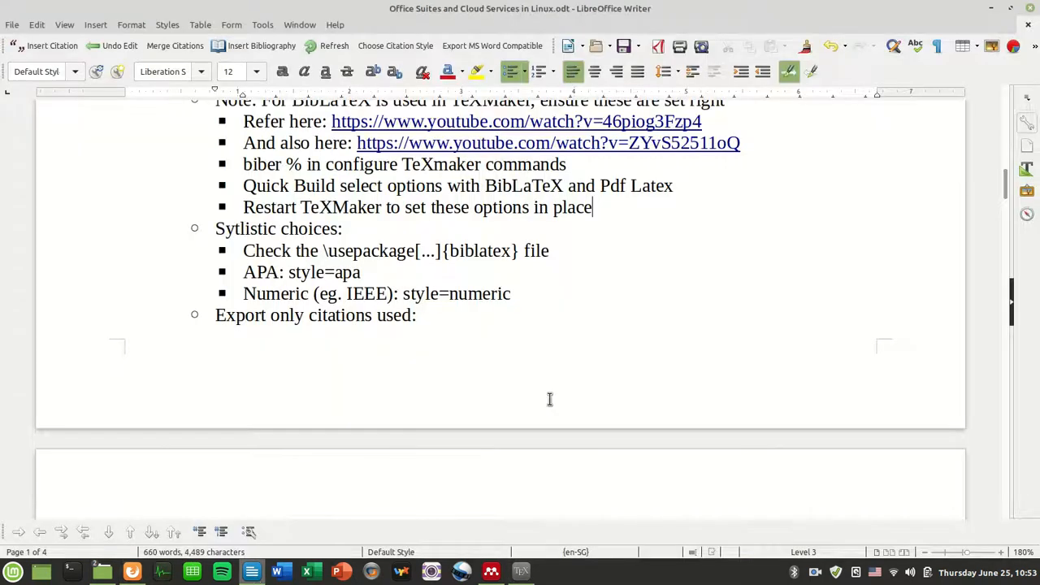